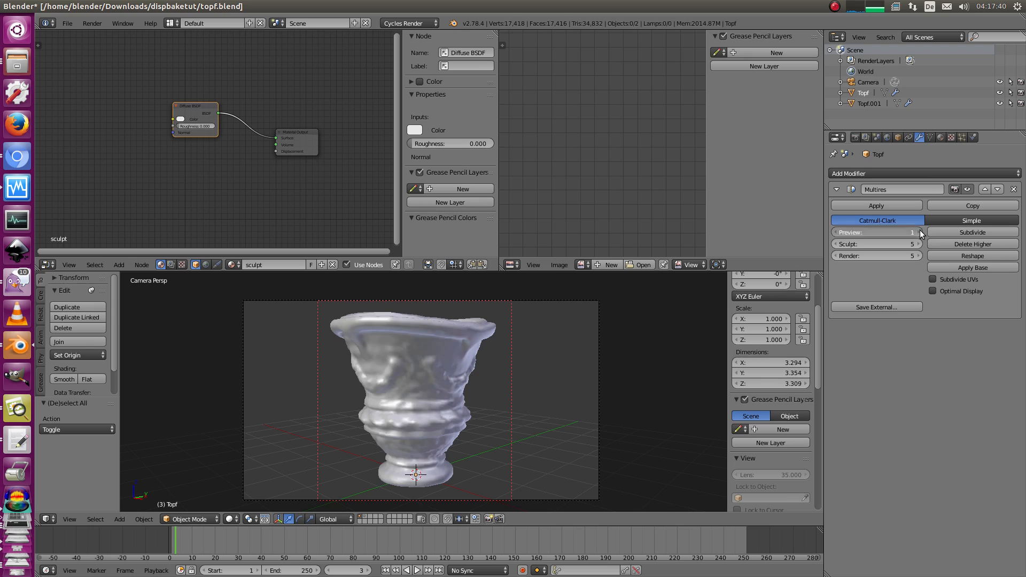
Step: Raise the preview level of the pot's Multires modifier to 4
{"action": "left_click", "coordinate": [919, 232]}
{"action": "left_click", "coordinate": [919, 231]}
{"action": "left_click", "coordinate": [919, 232]}
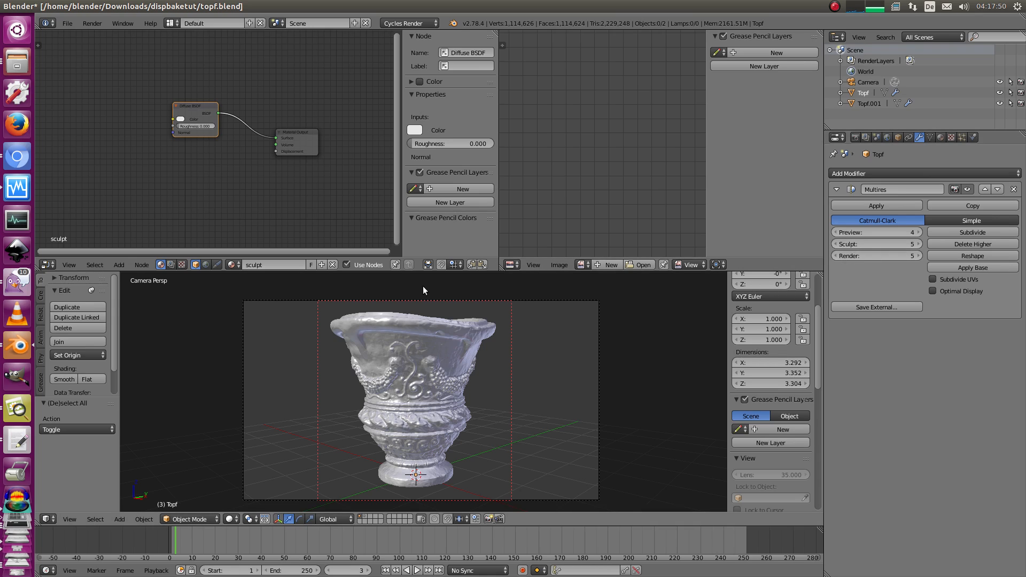
Step: Set the Multires preview level to 0, then select the pot and enter Edit Mode with nothing selected
{"action": "left_click_drag", "start_coordinate": [915, 233], "coordinate": [787, 225]}
{"action": "middle_click_drag", "start_coordinate": [417, 312], "coordinate": [404, 327], "text": "shift"}
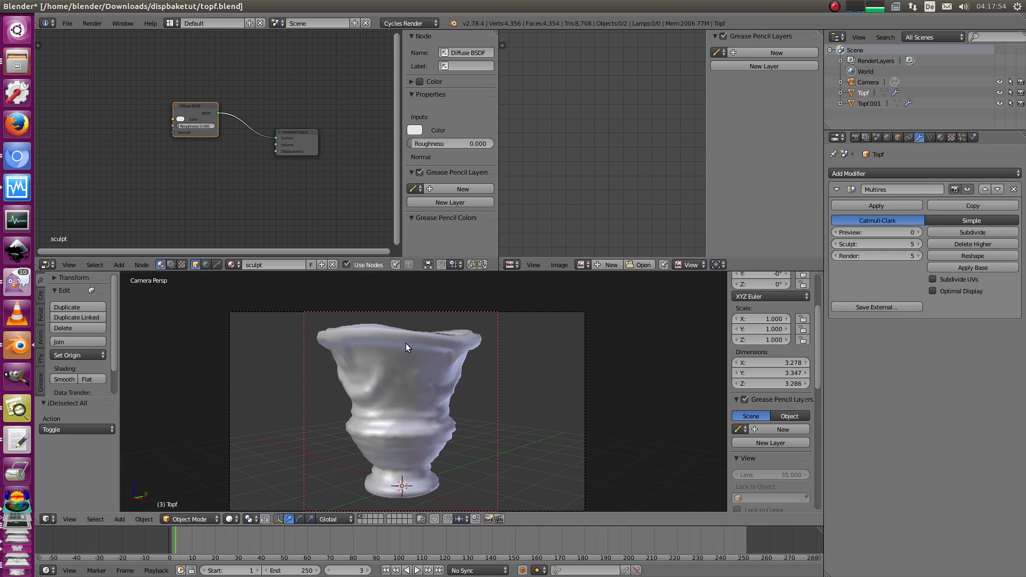
{"action": "right_click", "coordinate": [405, 346]}
{"action": "key", "text": "Tab"}
{"action": "key", "text": "a"}
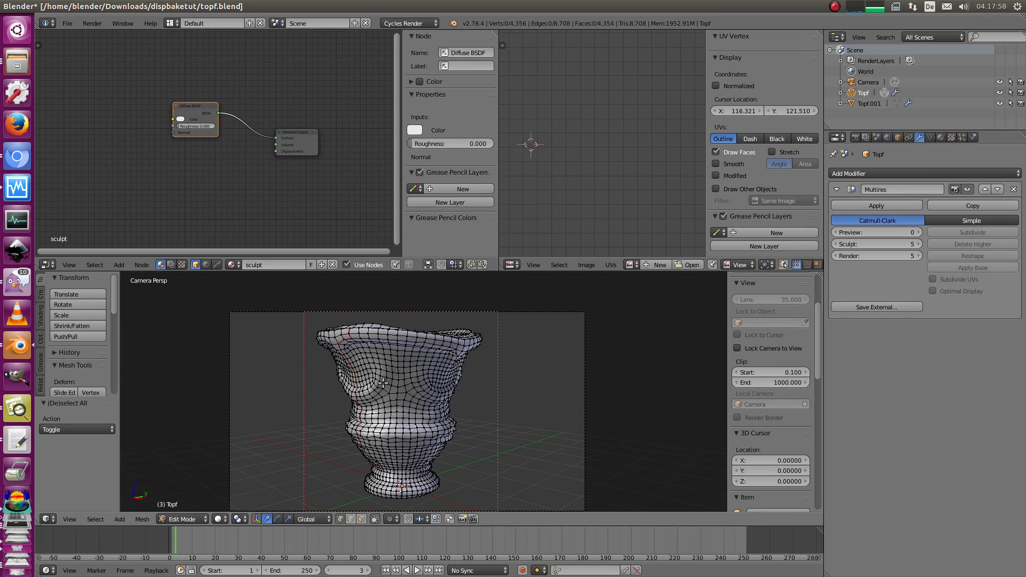
Step: Examine the pot's base mesh topology and its marked seam from the outside, inside and underside
{"action": "middle_click_drag", "start_coordinate": [389, 415], "coordinate": [452, 374]}
{"action": "middle_click_drag", "start_coordinate": [584, 333], "coordinate": [505, 334]}
{"action": "middle_click_drag", "start_coordinate": [514, 346], "coordinate": [524, 378], "text": "shift"}
{"action": "scroll", "coordinate": [505, 379], "scroll_direction": "up", "scroll_amount": 1}
{"action": "middle_click_drag", "start_coordinate": [410, 389], "coordinate": [436, 402]}
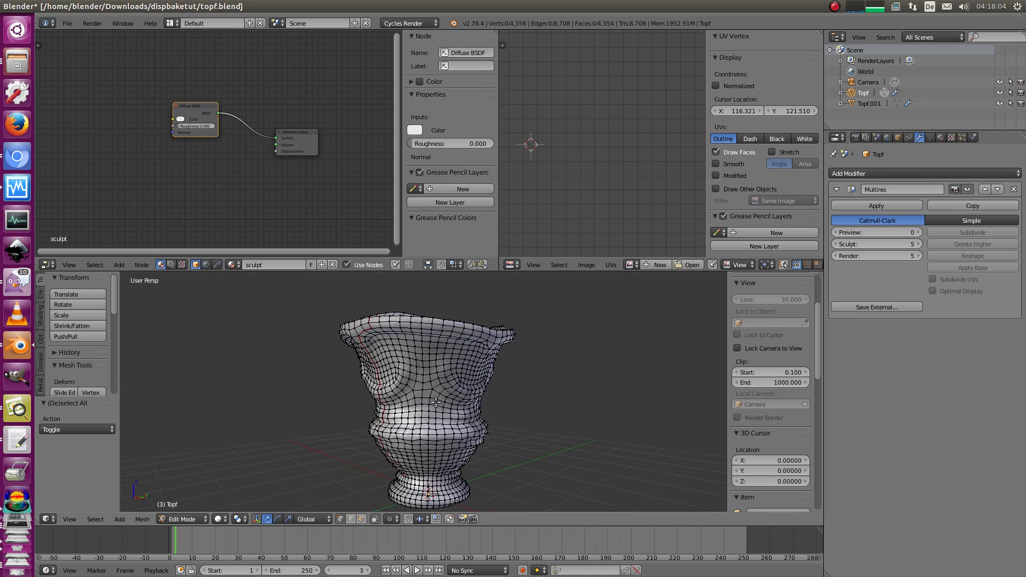
{"action": "middle_click_drag", "start_coordinate": [482, 340], "coordinate": [437, 367]}
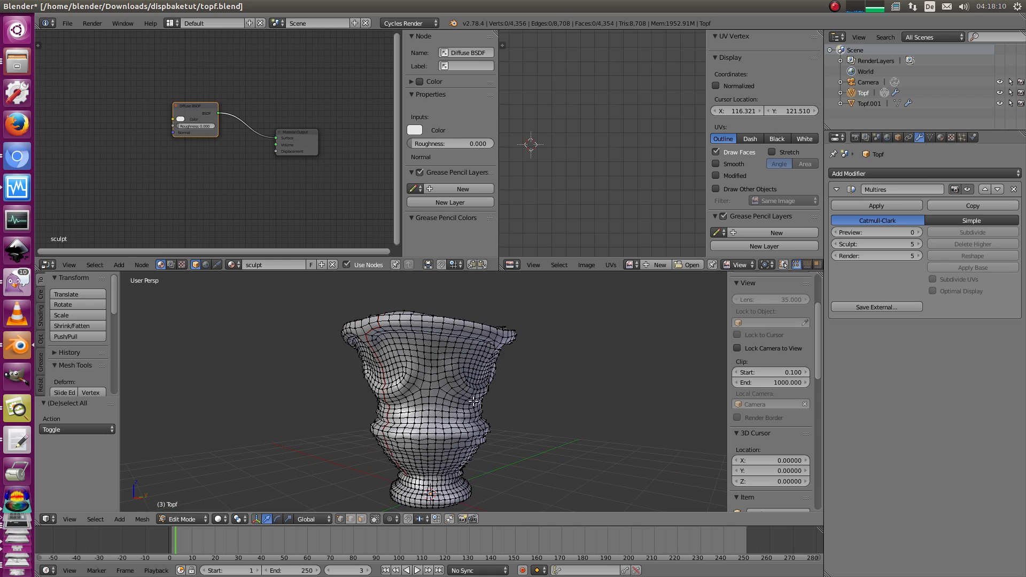
{"action": "middle_click_drag", "start_coordinate": [464, 381], "coordinate": [471, 324]}
{"action": "scroll", "coordinate": [497, 340], "scroll_direction": "down", "scroll_amount": 2}
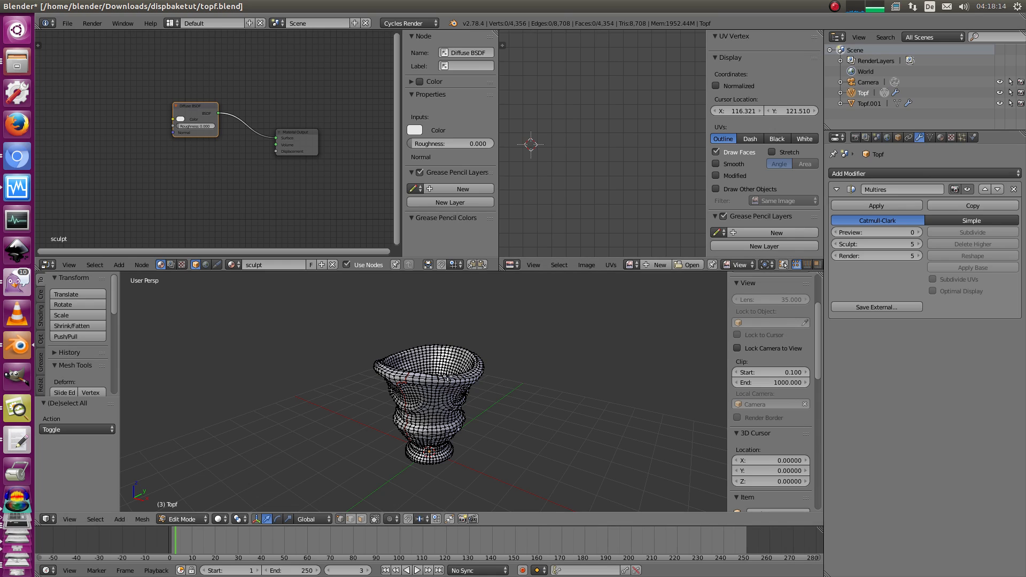
{"action": "scroll", "coordinate": [436, 382], "scroll_direction": "up", "scroll_amount": 2}
{"action": "middle_click_drag", "start_coordinate": [437, 379], "coordinate": [465, 316]}
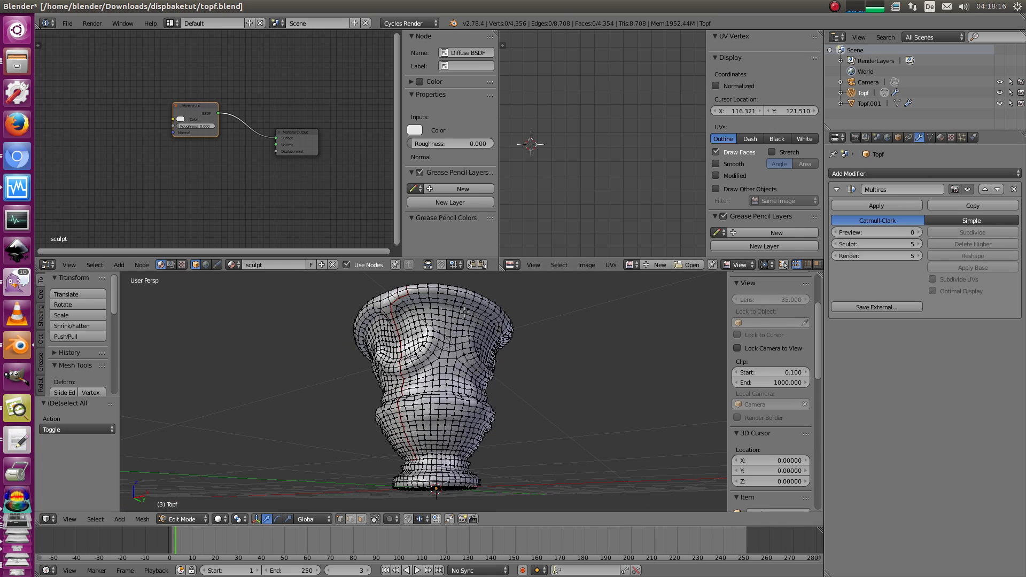
{"action": "middle_click_drag", "start_coordinate": [417, 293], "coordinate": [590, 348]}
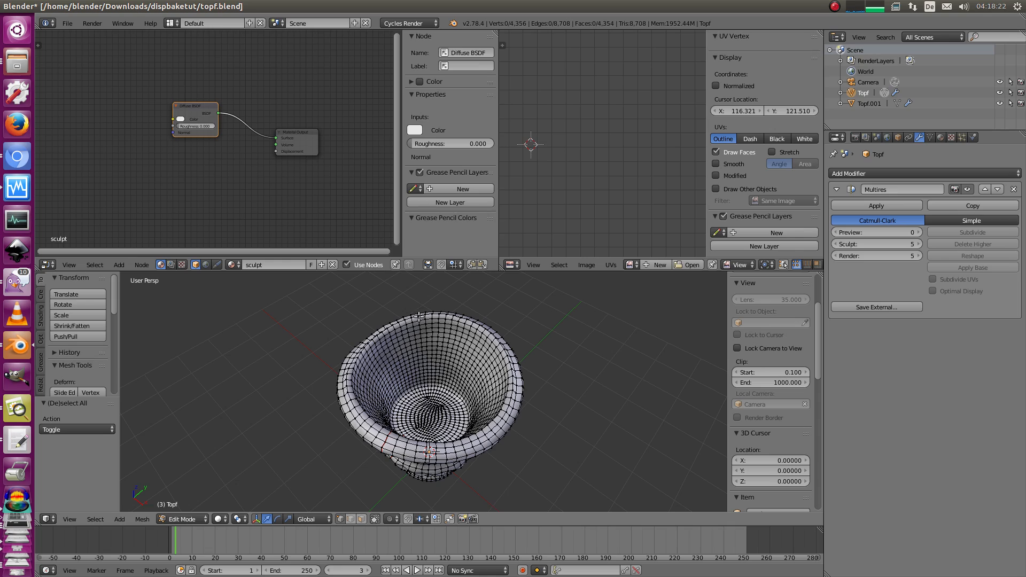
{"action": "middle_click_drag", "start_coordinate": [422, 448], "coordinate": [448, 354]}
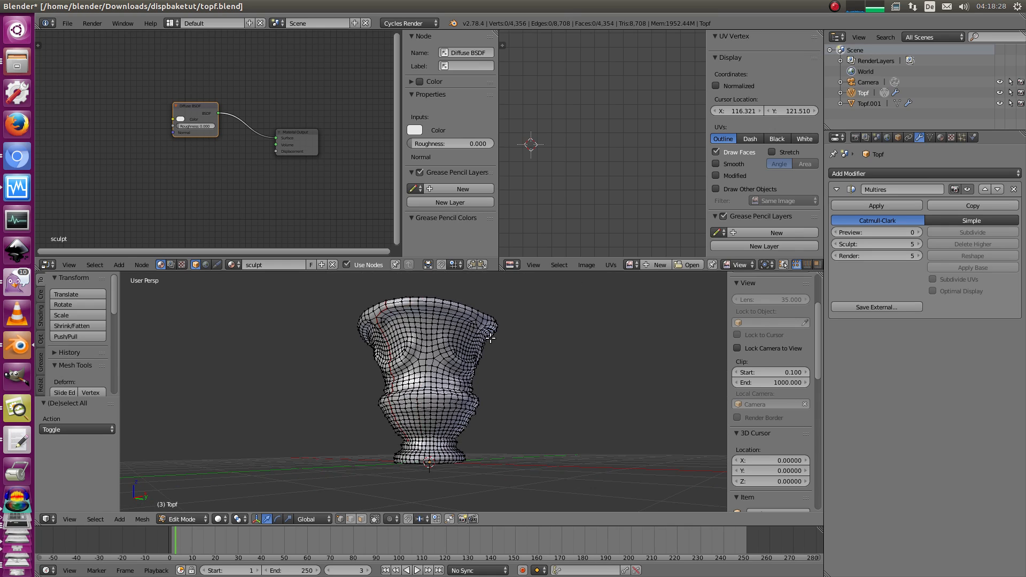
{"action": "mouse_move", "coordinate": [450, 328]}
{"action": "middle_mouse_down"}
{"action": "mouse_move", "coordinate": [519, 328]}
{"action": "mouse_move", "coordinate": [502, 347]}
{"action": "mouse_move", "coordinate": [470, 351]}
{"action": "middle_mouse_up"}
{"action": "key", "text": "Tab"}
{"action": "key", "text": "Tab"}
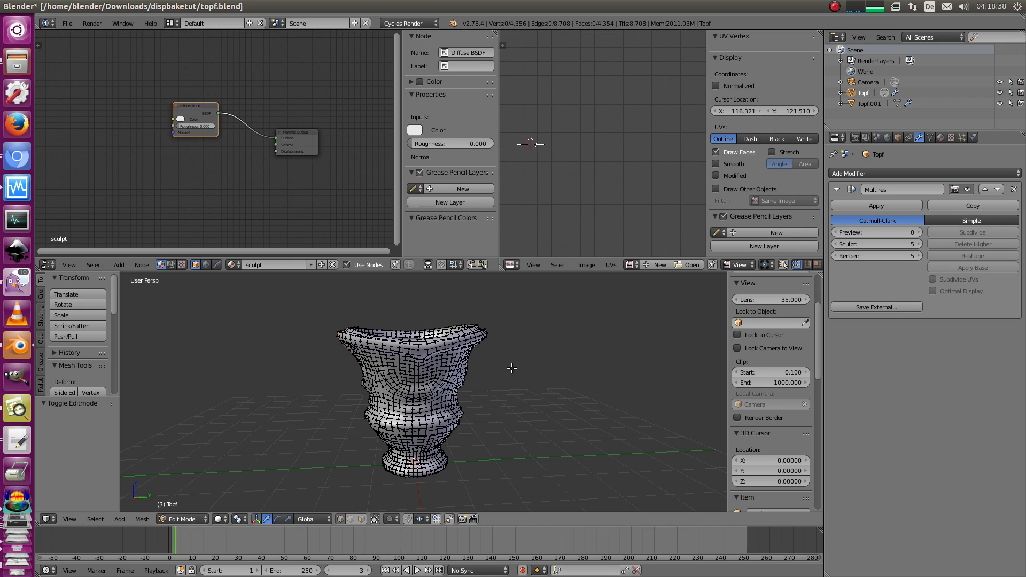
{"action": "middle_click_drag", "start_coordinate": [461, 392], "coordinate": [452, 353]}
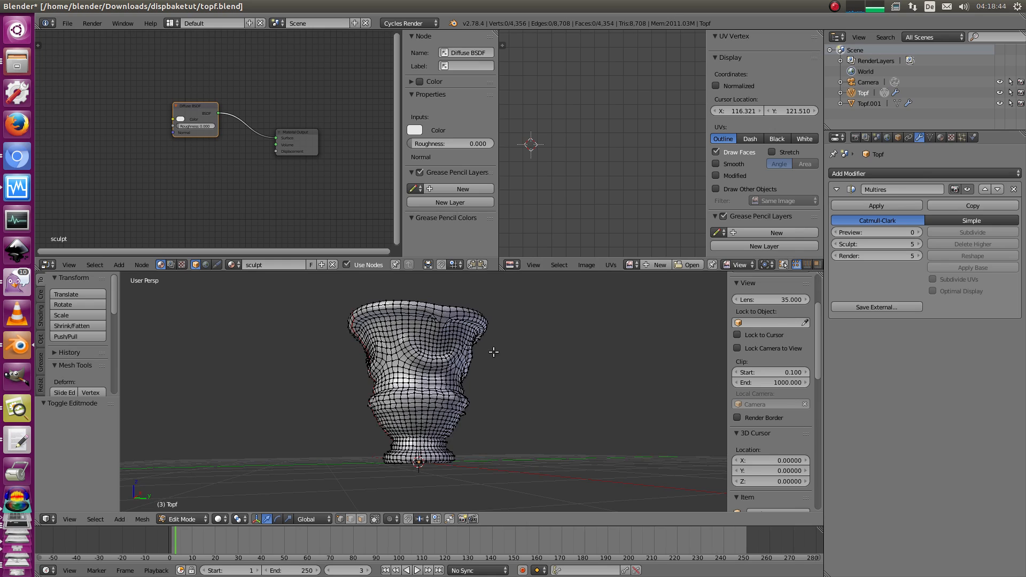
Step: Return to Object Mode, view the pot through the camera and deselect everything
{"action": "key", "text": "Tab"}
{"action": "scroll", "coordinate": [461, 320], "scroll_direction": "up", "scroll_amount": 2}
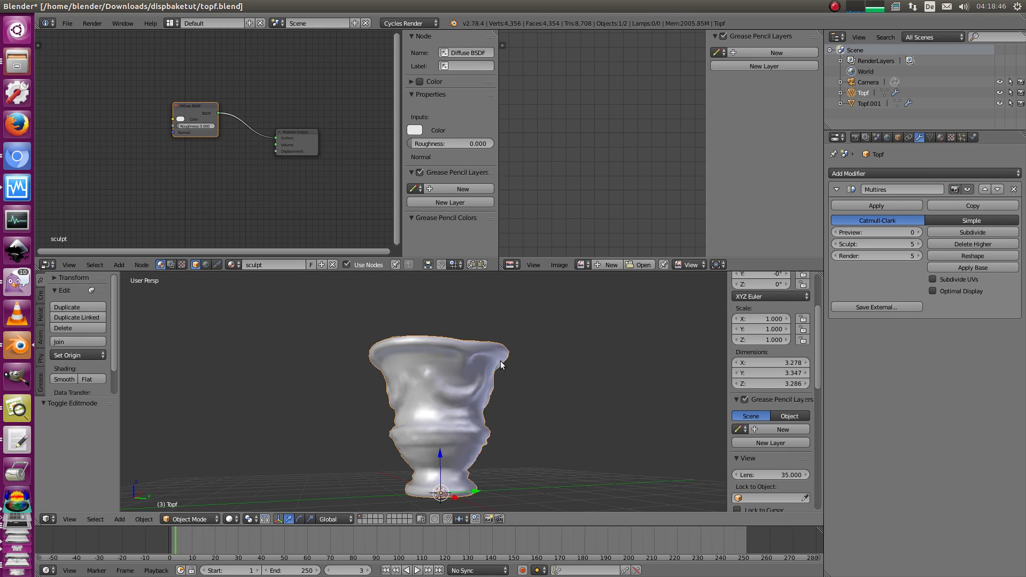
{"action": "middle_click_drag", "start_coordinate": [487, 317], "coordinate": [484, 359]}
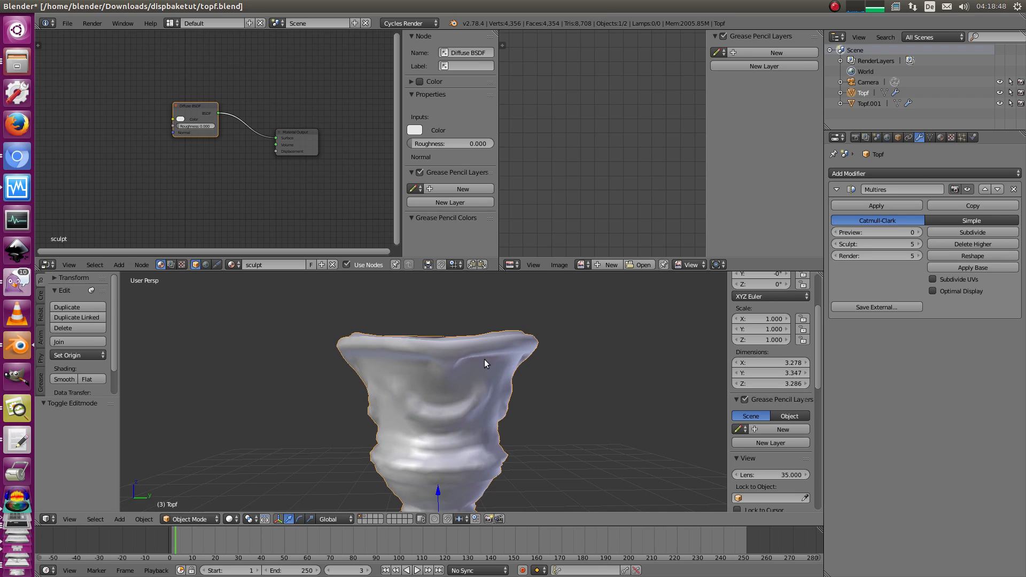
{"action": "key", "text": "KP_0"}
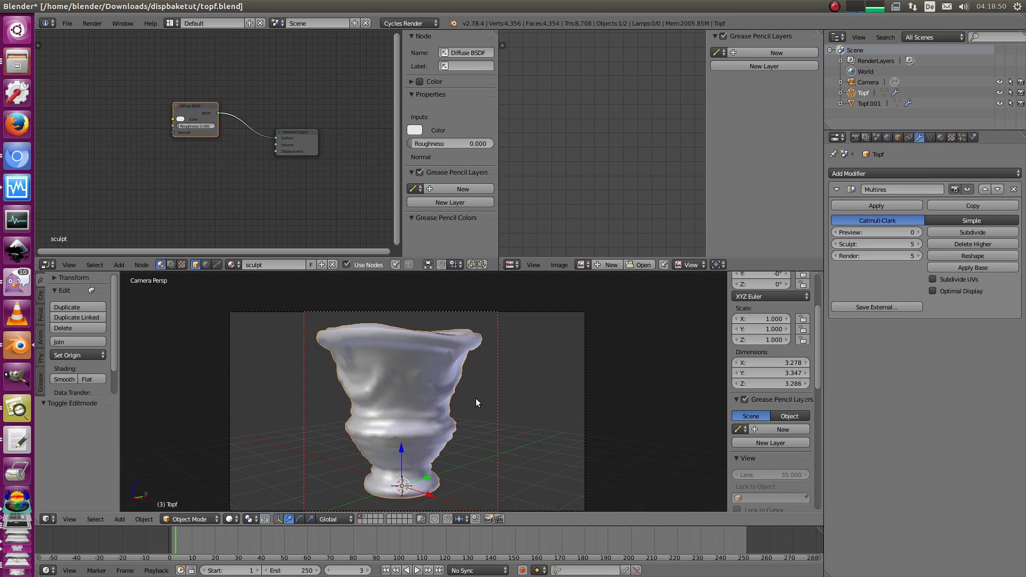
{"action": "key", "text": "a"}
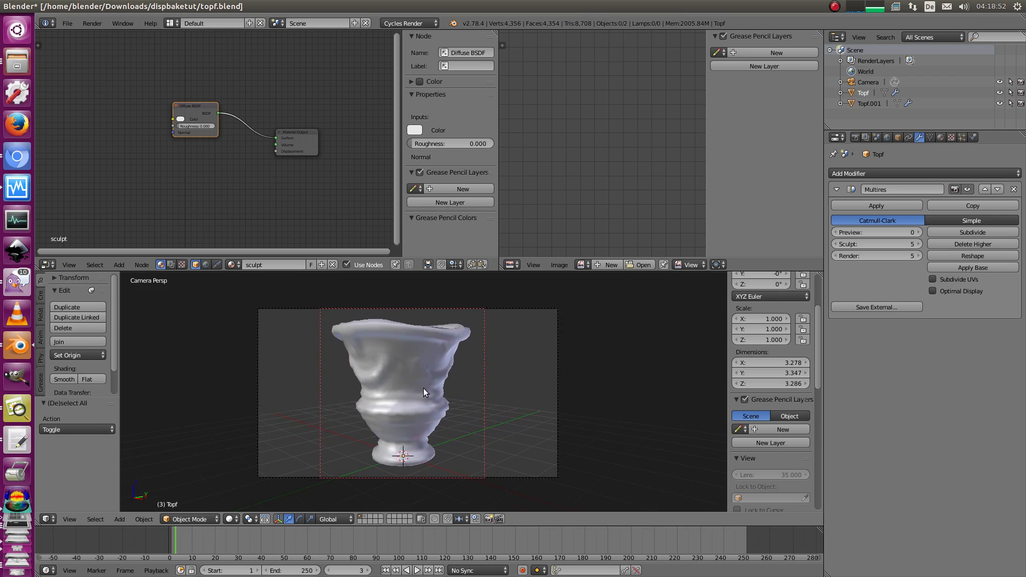
{"action": "scroll", "coordinate": [423, 388], "scroll_direction": "down", "scroll_amount": 4}
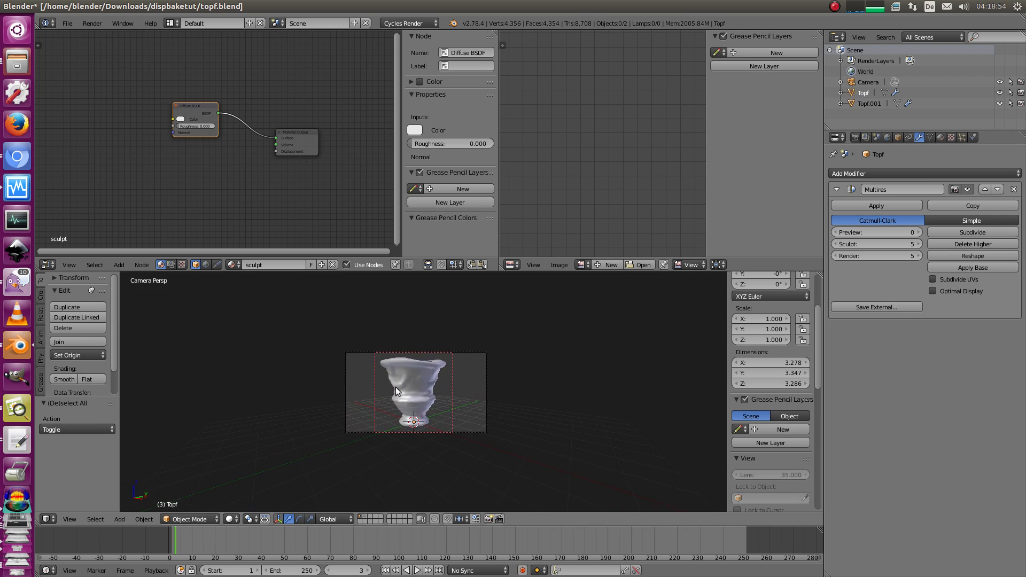
Step: Select the pot, raise its Multires preview level to 4 and clear the selection
{"action": "right_click", "coordinate": [420, 379]}
{"action": "left_click", "coordinate": [918, 232]}
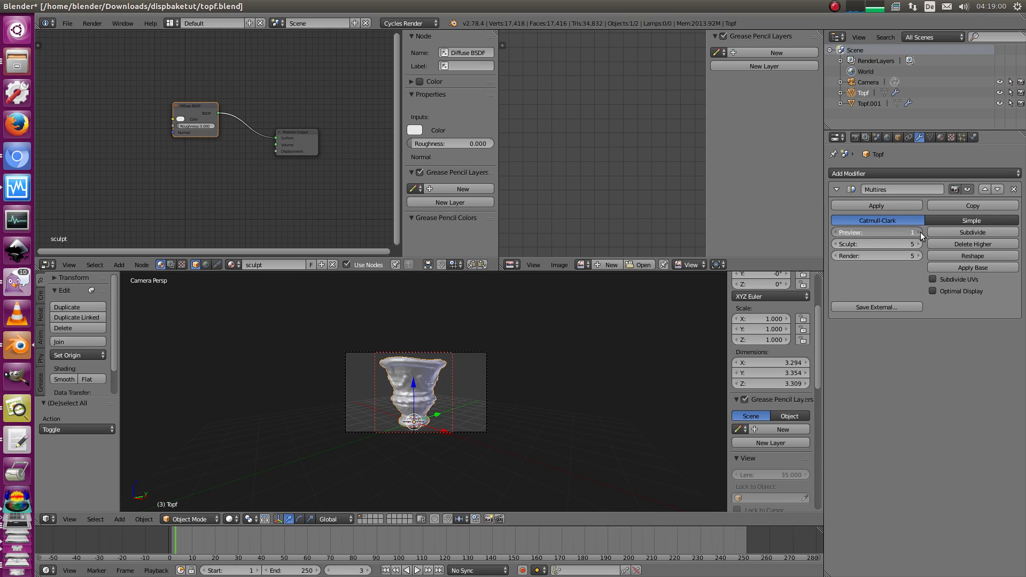
{"action": "left_click", "coordinate": [919, 232]}
{"action": "left_click", "coordinate": [919, 233]}
{"action": "left_click", "coordinate": [919, 231]}
{"action": "key", "text": "a"}
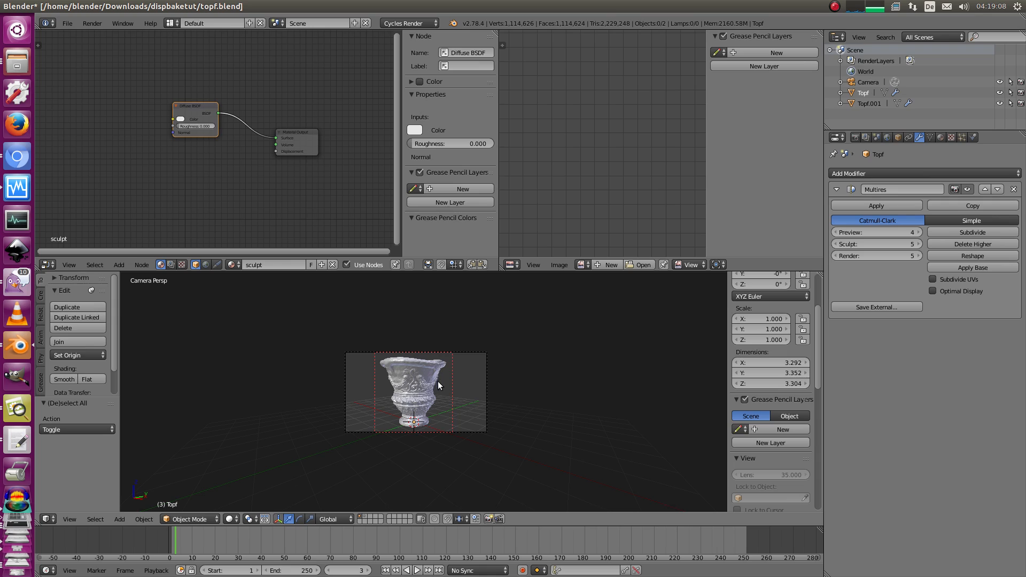
Step: Lower the pot's Multires preview level to 0
{"action": "left_click", "coordinate": [834, 232]}
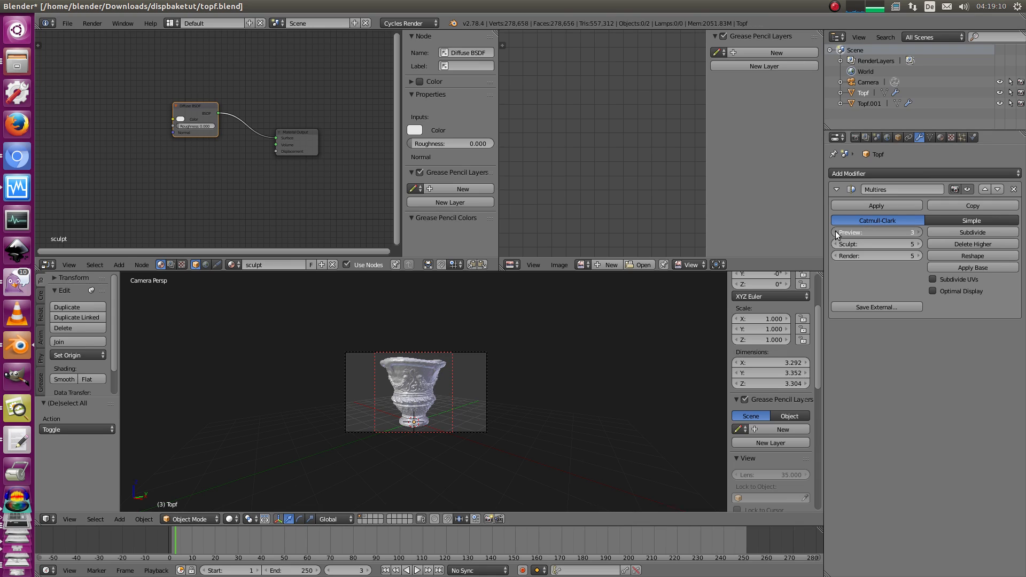
{"action": "left_click", "coordinate": [834, 231]}
{"action": "left_click", "coordinate": [834, 232]}
{"action": "left_click", "coordinate": [834, 232]}
Step: Raise the Multires preview level to 3 to compare the detail, and return it to 0
{"action": "left_click", "coordinate": [916, 232]}
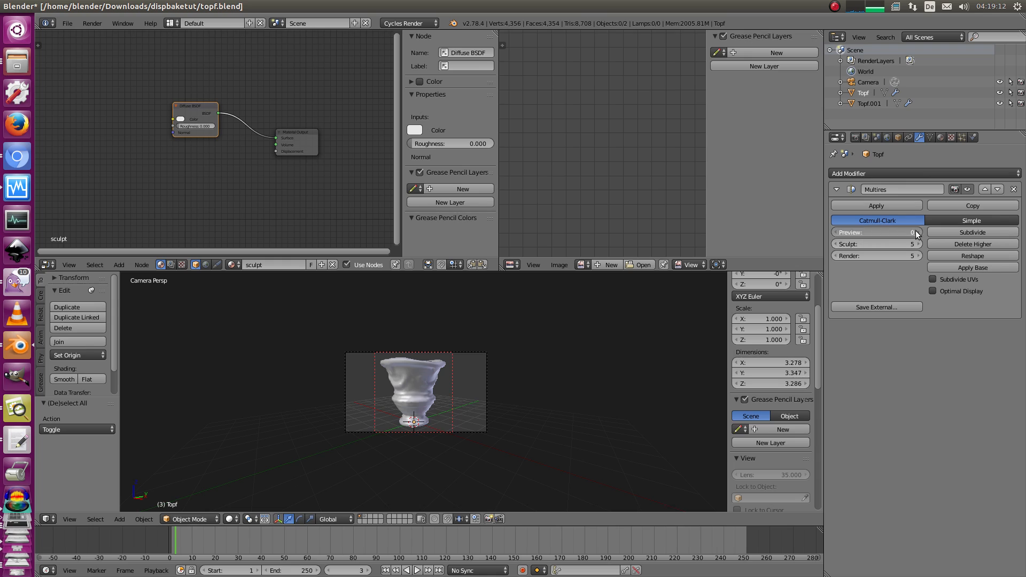
{"action": "left_click", "coordinate": [919, 232]}
{"action": "left_click", "coordinate": [919, 233]}
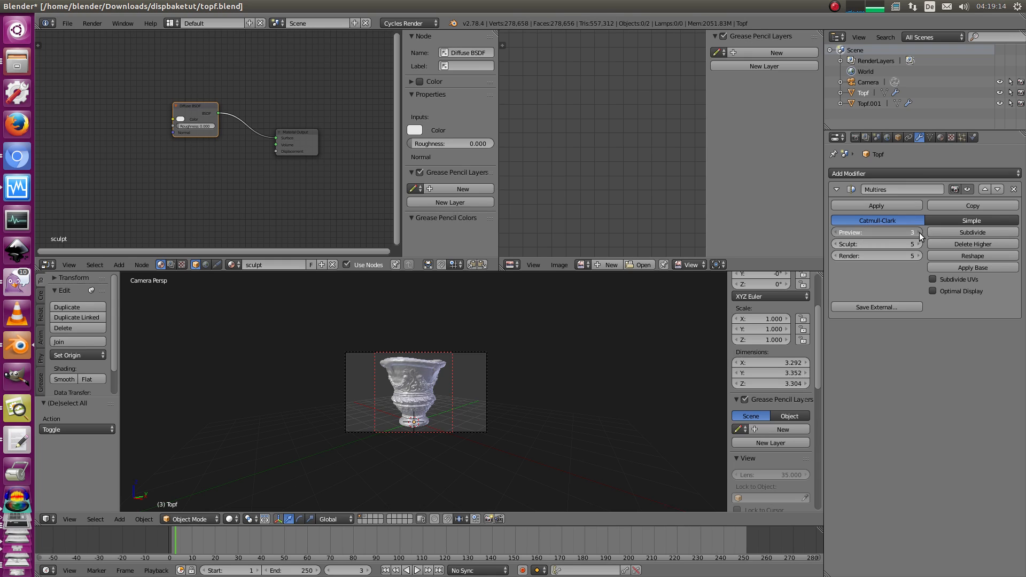
{"action": "left_click_drag", "start_coordinate": [919, 232], "coordinate": [864, 229]}
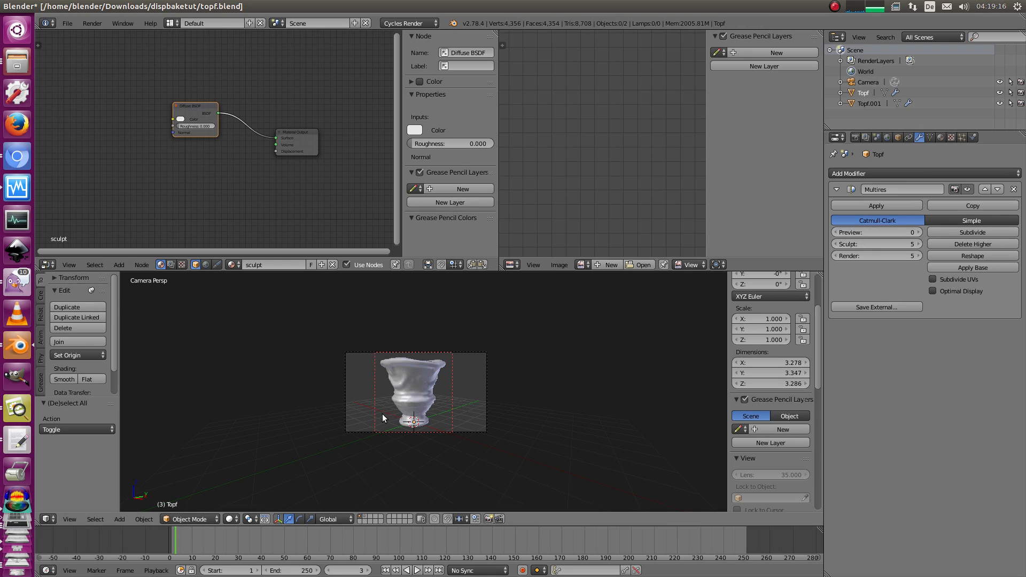
Step: Enter Edit Mode on the pot, clear the mesh selection and examine the marked seam from several sides
{"action": "middle_click_drag", "start_coordinate": [383, 414], "coordinate": [401, 456], "text": "ctrl"}
{"action": "middle_click_drag", "start_coordinate": [401, 453], "coordinate": [420, 393]}
{"action": "key", "text": "Tab"}
{"action": "key", "text": "a"}
{"action": "middle_click_drag", "start_coordinate": [460, 362], "coordinate": [374, 427]}
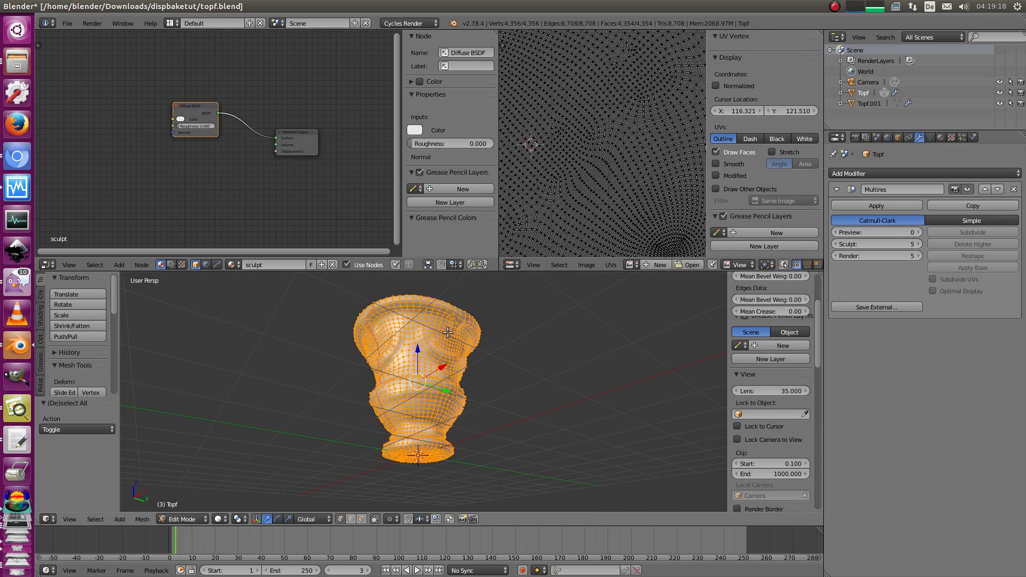
{"action": "middle_click_drag", "start_coordinate": [447, 330], "coordinate": [423, 375]}
{"action": "key", "text": "a"}
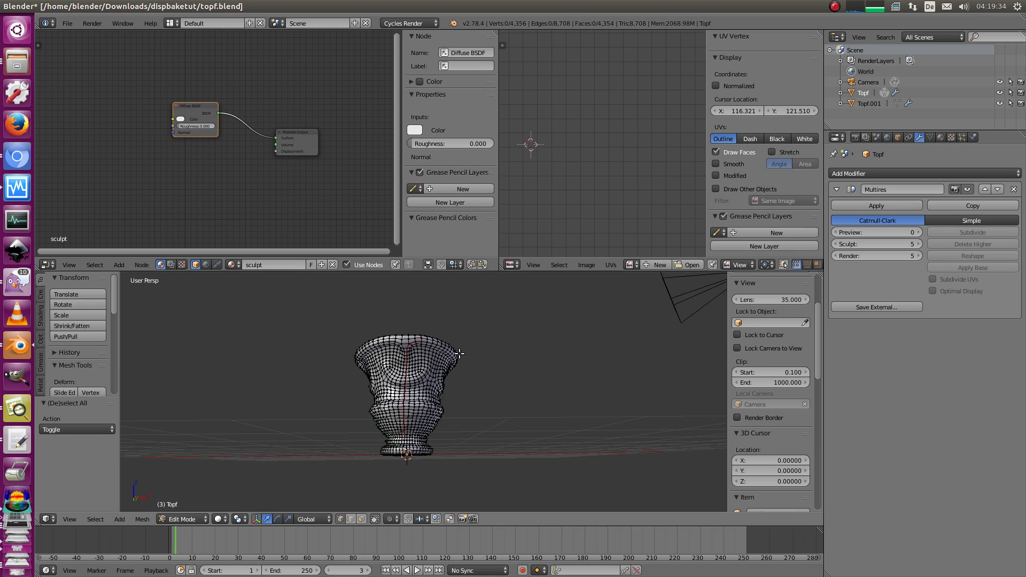
{"action": "middle_click_drag", "start_coordinate": [460, 353], "coordinate": [443, 374]}
{"action": "middle_click_drag", "start_coordinate": [357, 388], "coordinate": [483, 383]}
{"action": "scroll", "coordinate": [481, 419], "scroll_direction": "up", "scroll_amount": 2}
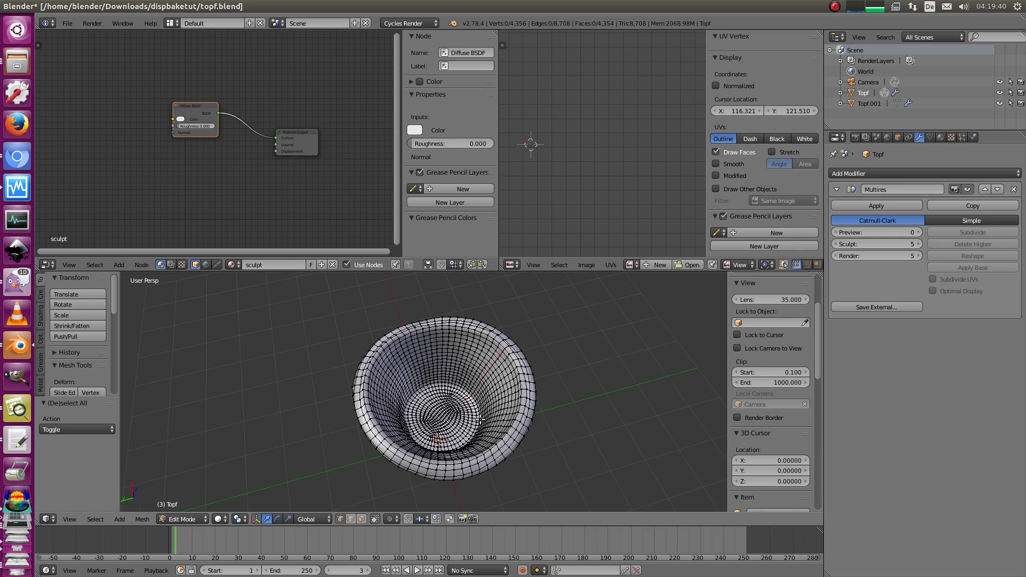
{"action": "middle_click_drag", "start_coordinate": [542, 364], "coordinate": [440, 355]}
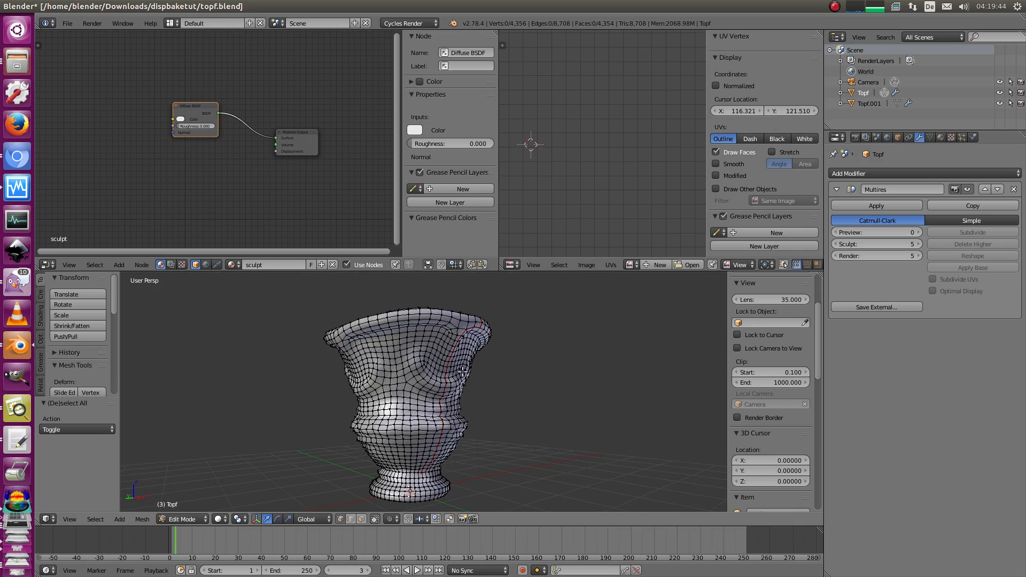
Step: Select the whole pot mesh and view its UV layout in a maximized UV editor
{"action": "key", "text": "a"}
{"action": "key", "text": "ctrl+Up"}
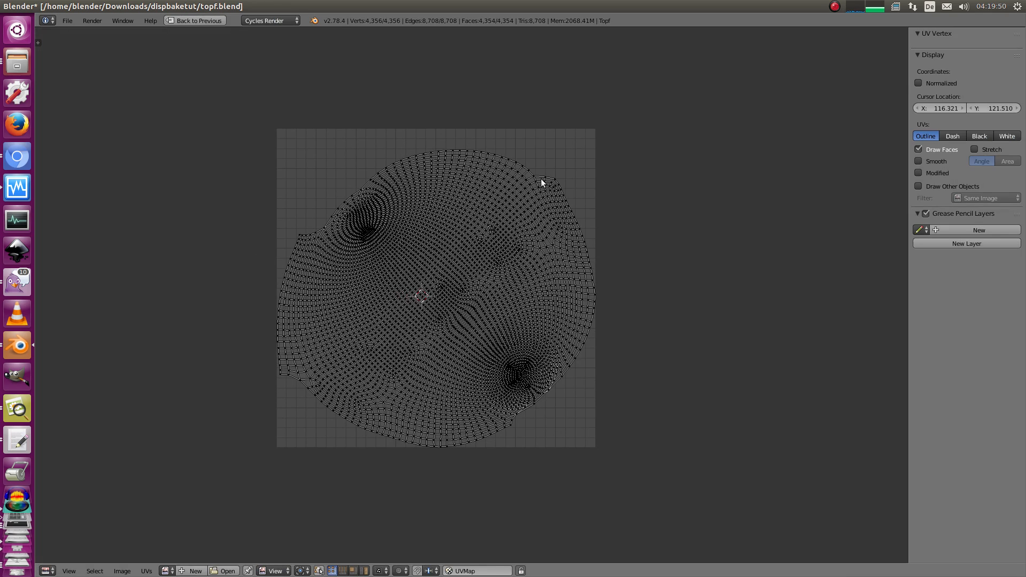
{"action": "mouse_move", "coordinate": [452, 204]}
{"action": "middle_mouse_down", "text": "ctrl"}
{"action": "mouse_move", "coordinate": [418, 261]}
{"action": "mouse_move", "coordinate": [425, 228]}
{"action": "mouse_move", "coordinate": [445, 216]}
{"action": "middle_mouse_up", "text": "ctrl"}
{"action": "middle_click_drag", "start_coordinate": [394, 275], "coordinate": [391, 248], "text": "ctrl"}
{"action": "middle_click_drag", "start_coordinate": [391, 248], "coordinate": [380, 286]}
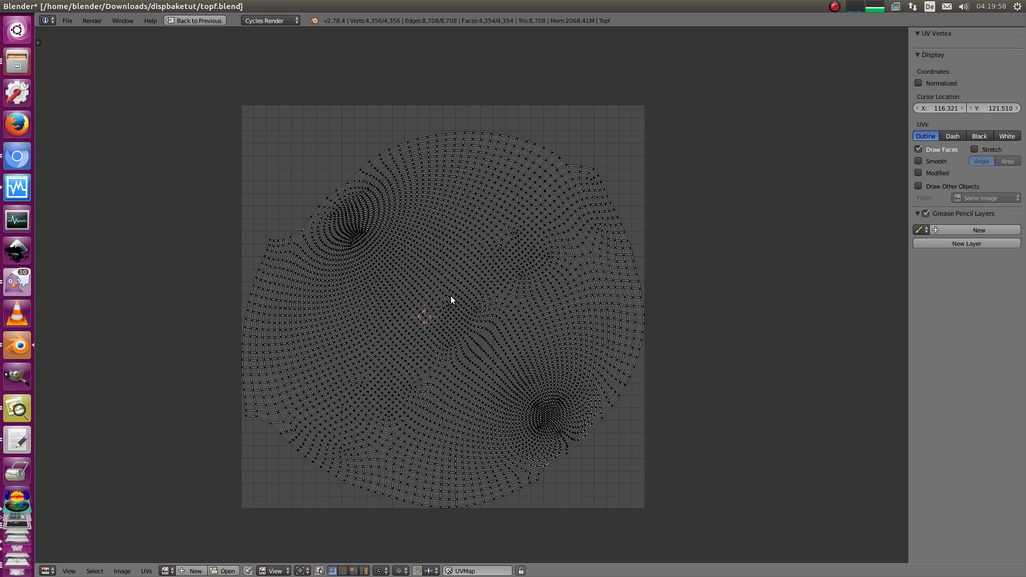
Step: Select all UV vertices and restore the multi-editor screen layout
{"action": "key", "text": "a"}
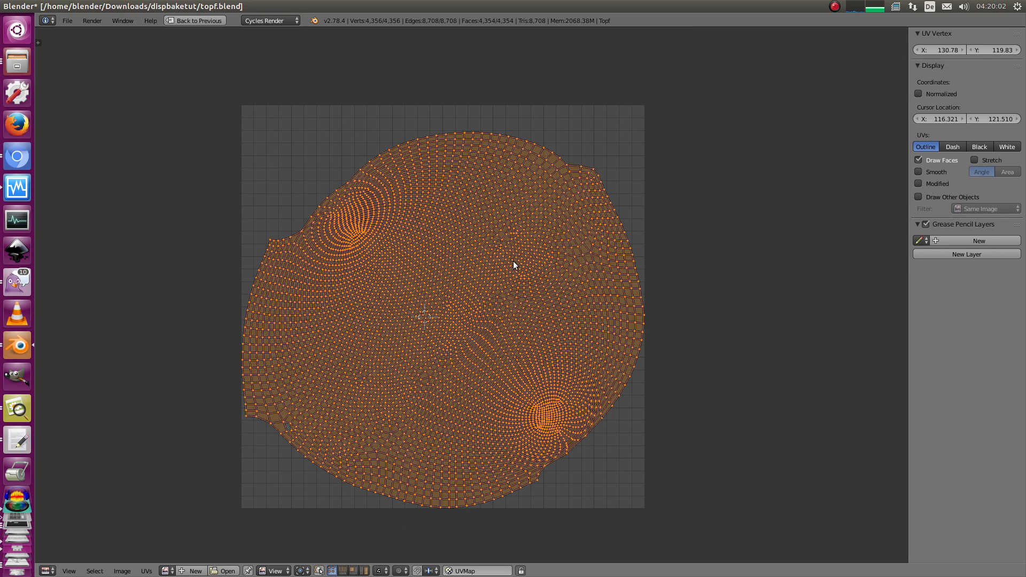
{"action": "key", "text": "a"}
{"action": "key", "text": "shift+space"}
{"action": "key", "text": "a"}
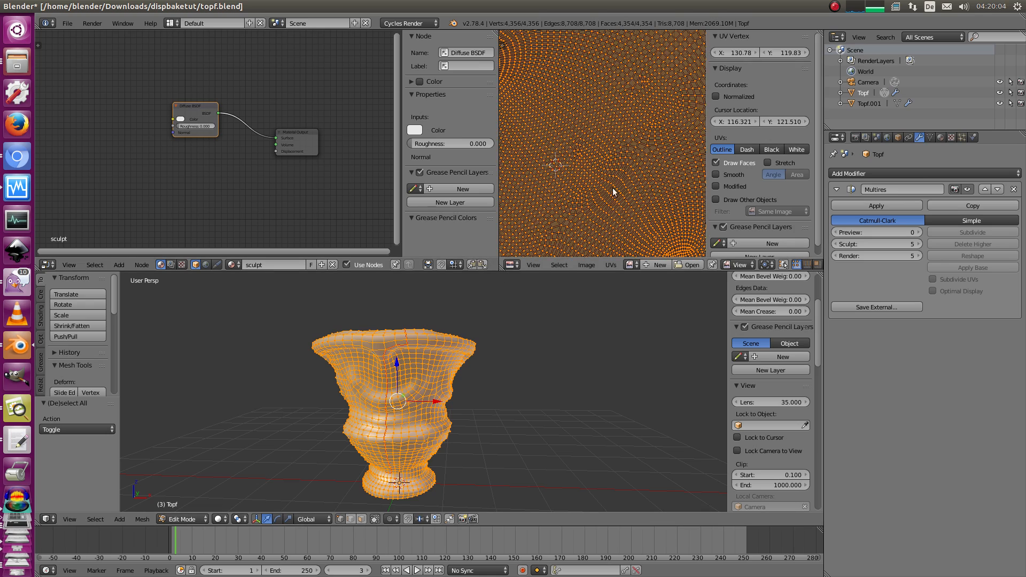
Step: Try to scale the UV layout down, cancel the scaling and deselect all UVs
{"action": "scroll", "coordinate": [608, 178], "scroll_direction": "down", "scroll_amount": 5}
{"action": "key", "text": "s"}
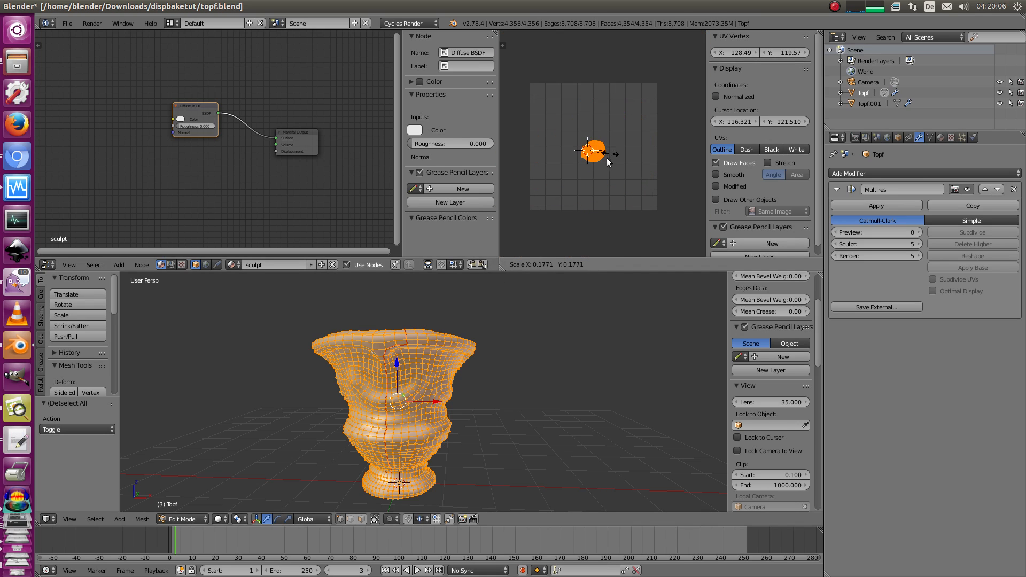
{"action": "key", "text": "Escape"}
{"action": "key", "text": "a"}
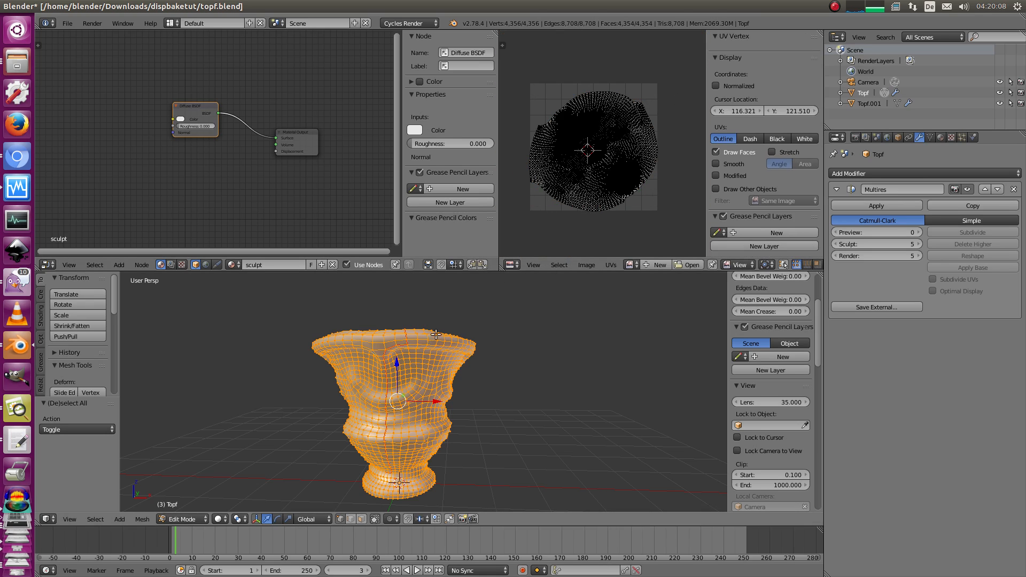
Step: Deselect the pot mesh and examine where the seam runs down its side and into the interior
{"action": "key", "text": "a"}
{"action": "mouse_move", "coordinate": [422, 374]}
{"action": "middle_mouse_down"}
{"action": "mouse_move", "coordinate": [406, 369]}
{"action": "mouse_move", "coordinate": [430, 368]}
{"action": "middle_mouse_up"}
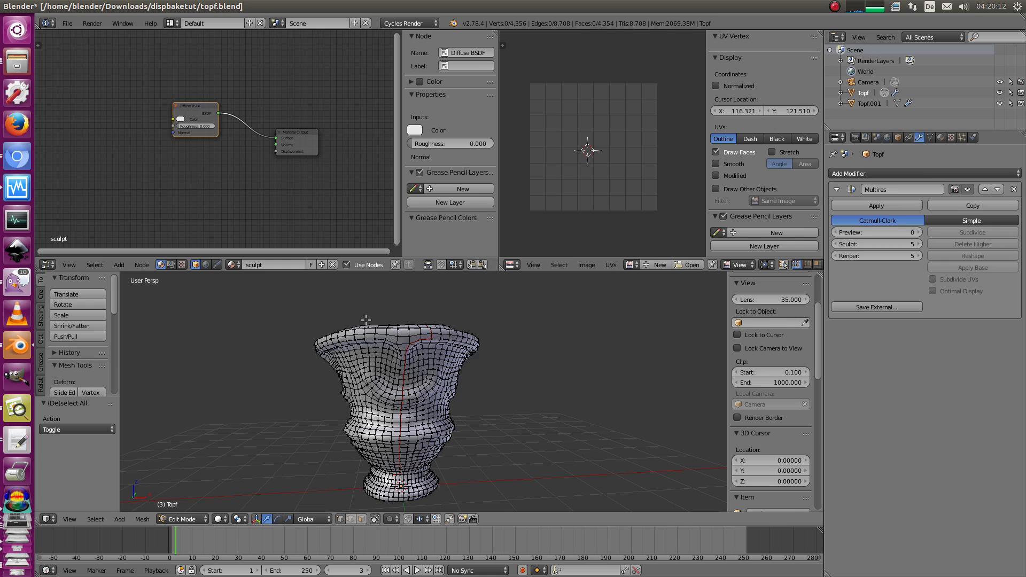
{"action": "middle_click_drag", "start_coordinate": [366, 320], "coordinate": [434, 326]}
{"action": "middle_click_drag", "start_coordinate": [506, 366], "coordinate": [492, 399]}
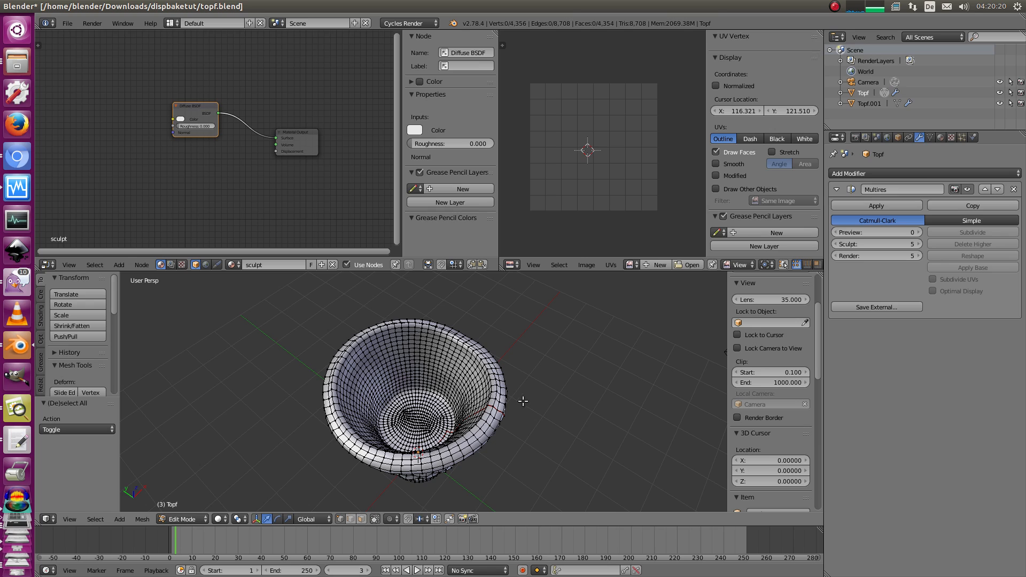
{"action": "middle_click_drag", "start_coordinate": [534, 397], "coordinate": [513, 358]}
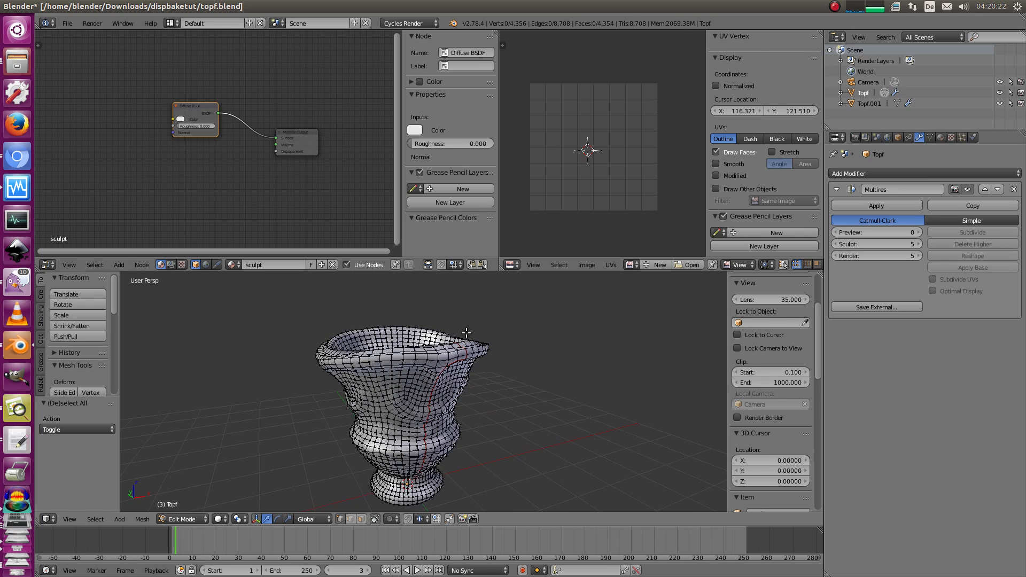
Step: Select the whole pot mesh in Edit Mode and examine the densest area of its UV layout in a maximized UV editor
{"action": "key", "text": "Tab"}
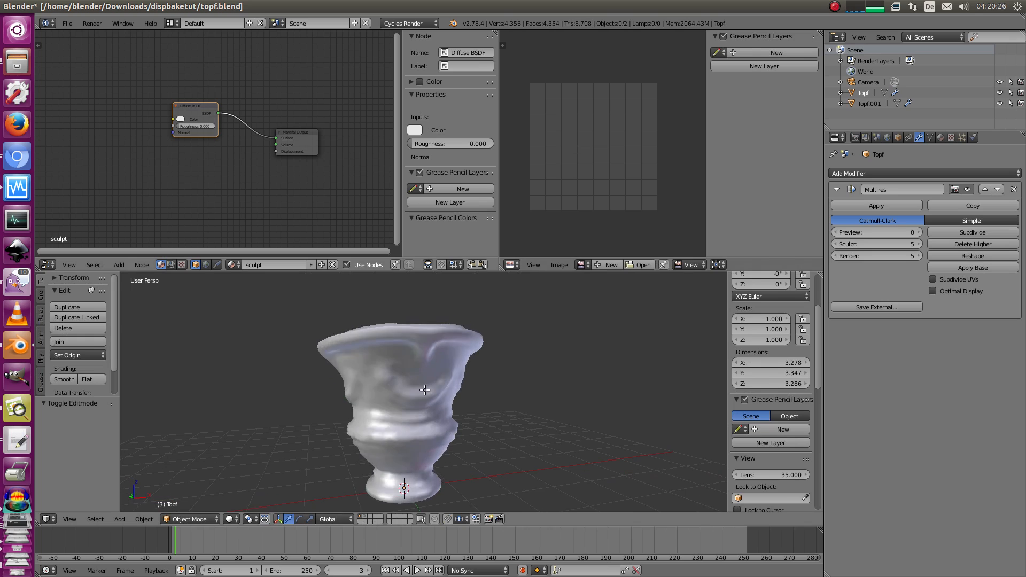
{"action": "key", "text": "Tab"}
{"action": "key", "text": "a"}
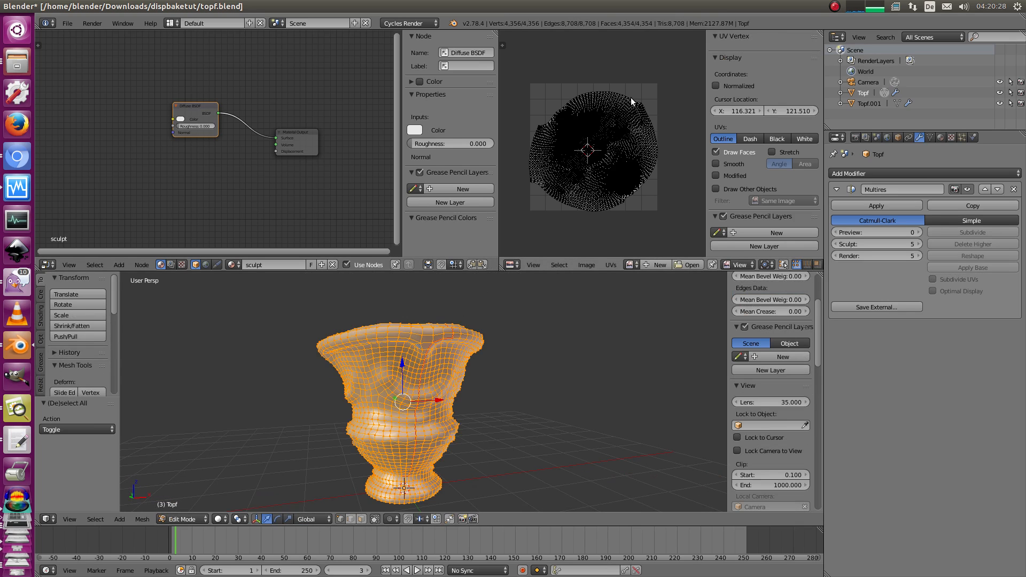
{"action": "scroll", "coordinate": [583, 163], "scroll_direction": "up", "scroll_amount": 1}
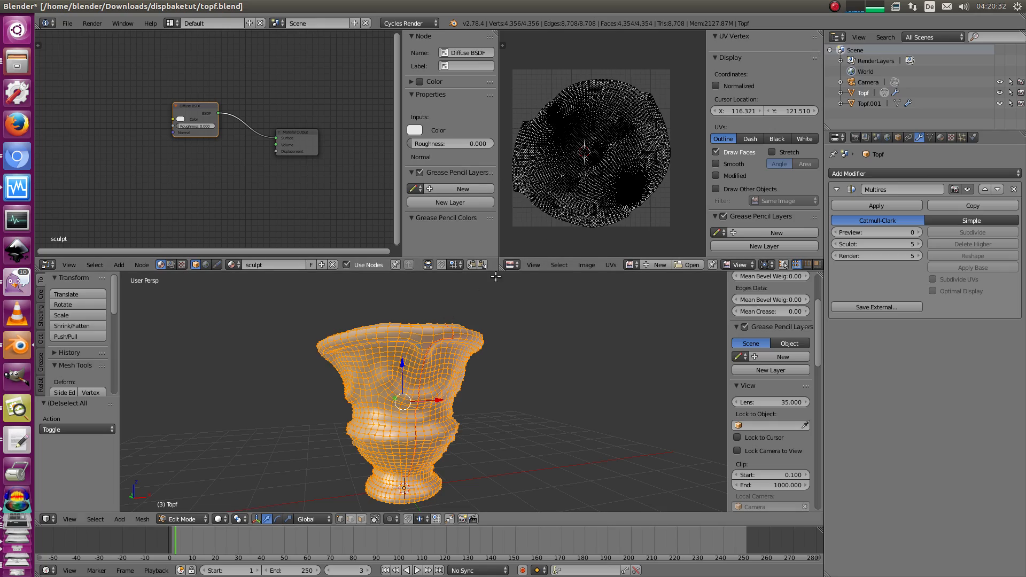
{"action": "key", "text": "ctrl+Up"}
{"action": "scroll", "coordinate": [547, 198], "scroll_direction": "up", "scroll_amount": 5}
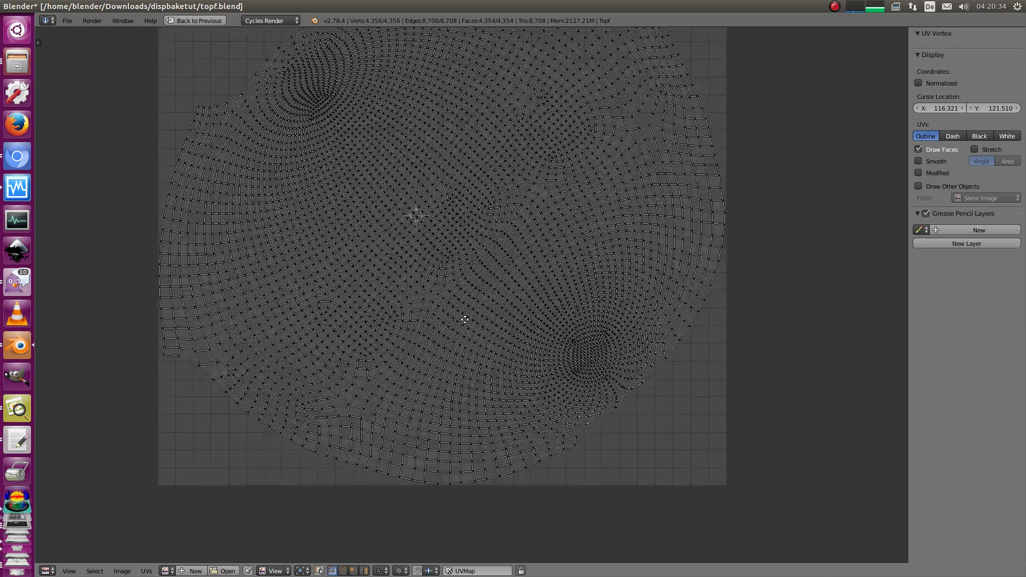
{"action": "mouse_move", "coordinate": [464, 319]}
{"action": "middle_mouse_down", "text": "ctrl"}
{"action": "mouse_move", "coordinate": [596, 380]}
{"action": "mouse_move", "coordinate": [472, 316]}
{"action": "middle_mouse_up", "text": "ctrl"}
{"action": "middle_click_drag", "start_coordinate": [390, 206], "coordinate": [540, 319], "text": "ctrl"}
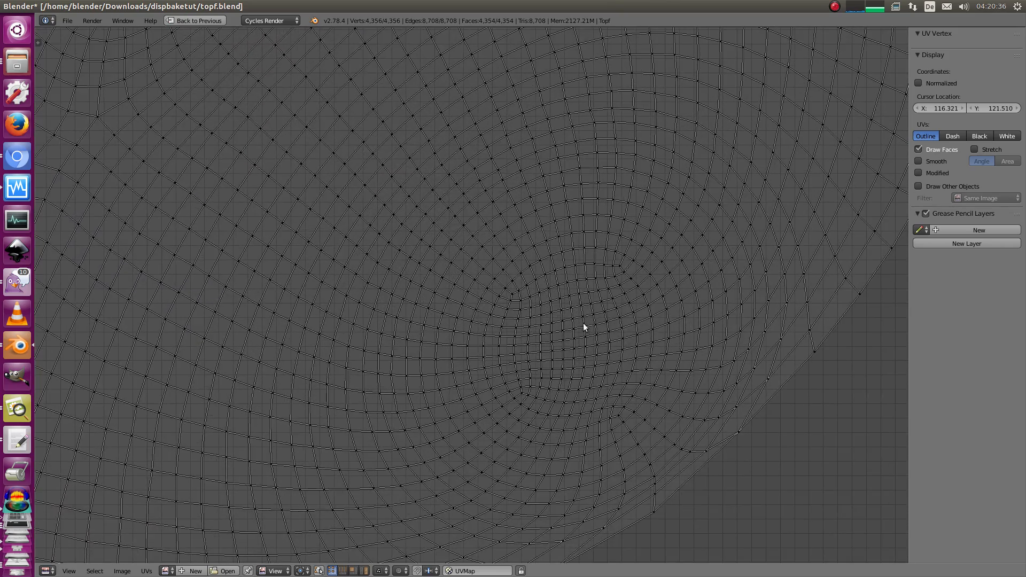
{"action": "middle_click_drag", "start_coordinate": [538, 355], "coordinate": [484, 301]}
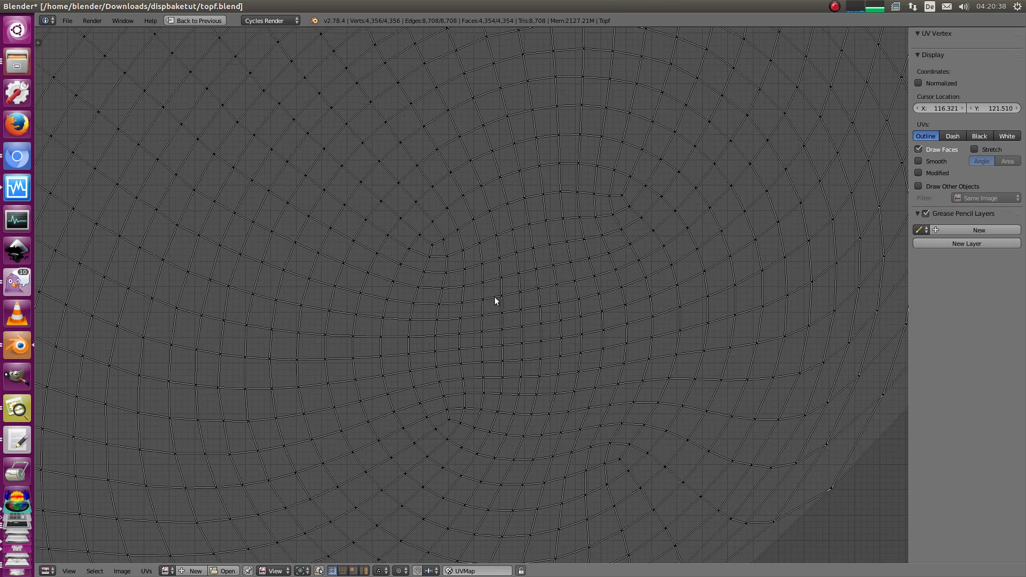
Step: Try to scale down a single UV face in the dense area using face selection, and undo the scaling
{"action": "key", "text": "ctrl+Tab"}
{"action": "left_click", "coordinate": [481, 332]}
{"action": "right_click", "coordinate": [494, 312]}
{"action": "middle_click_drag", "start_coordinate": [494, 312], "coordinate": [495, 368], "text": "ctrl"}
{"action": "middle_click_drag", "start_coordinate": [495, 369], "coordinate": [432, 285], "text": "ctrl"}
{"action": "key", "text": "s"}
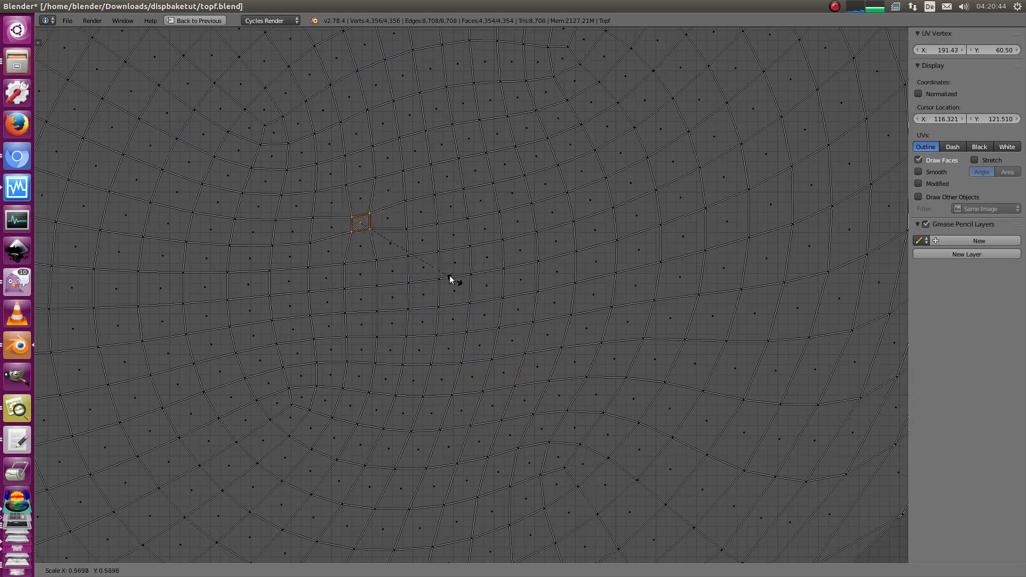
{"action": "left_click", "coordinate": [372, 229]}
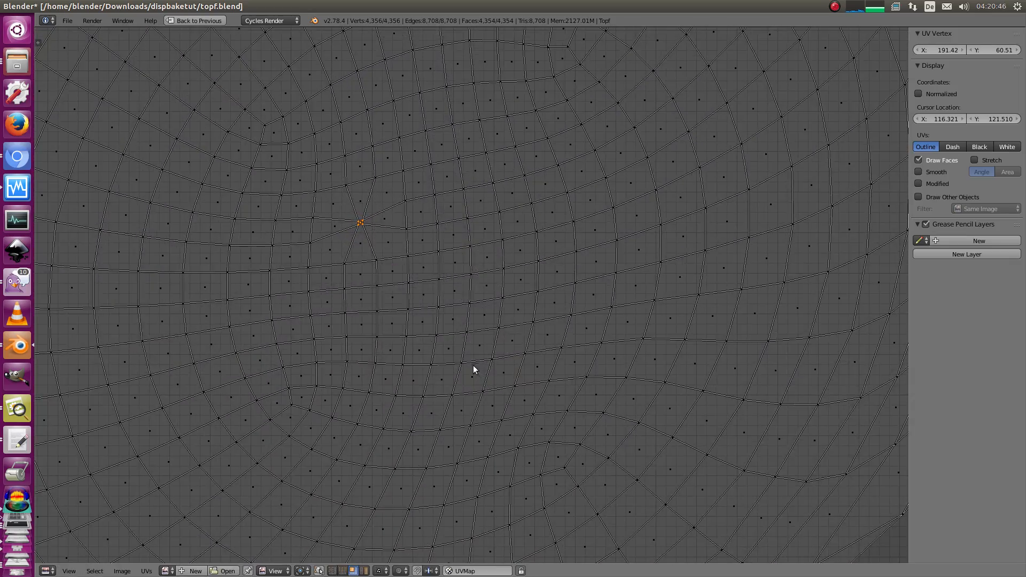
{"action": "key", "text": "ctrl+z"}
Step: Restore the multi-editor screen layout and return the pot to Object Mode
{"action": "scroll", "coordinate": [380, 344], "scroll_direction": "down", "scroll_amount": 3}
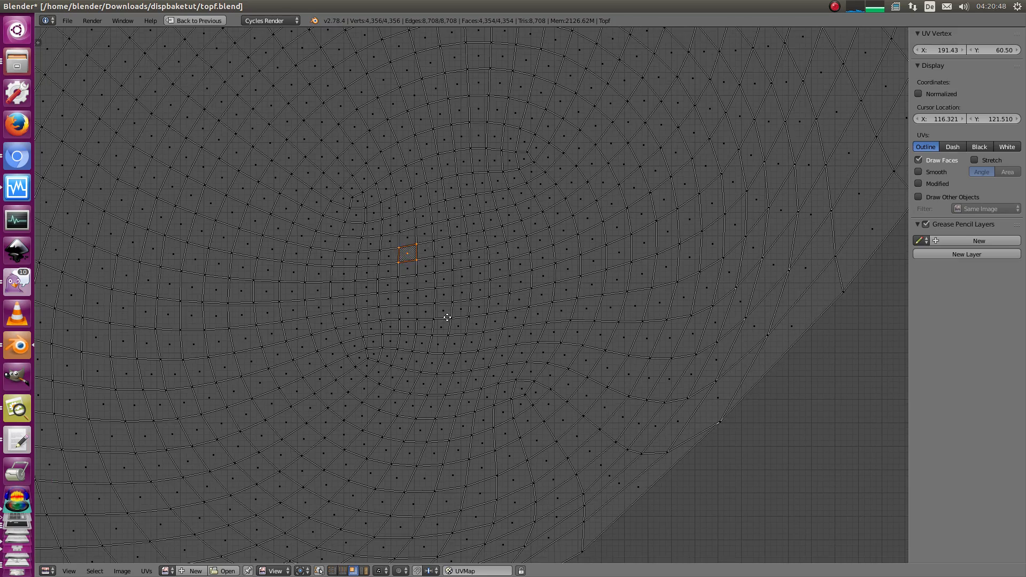
{"action": "scroll", "coordinate": [427, 288], "scroll_direction": "down", "scroll_amount": 6}
{"action": "scroll", "coordinate": [354, 270], "scroll_direction": "down", "scroll_amount": 5}
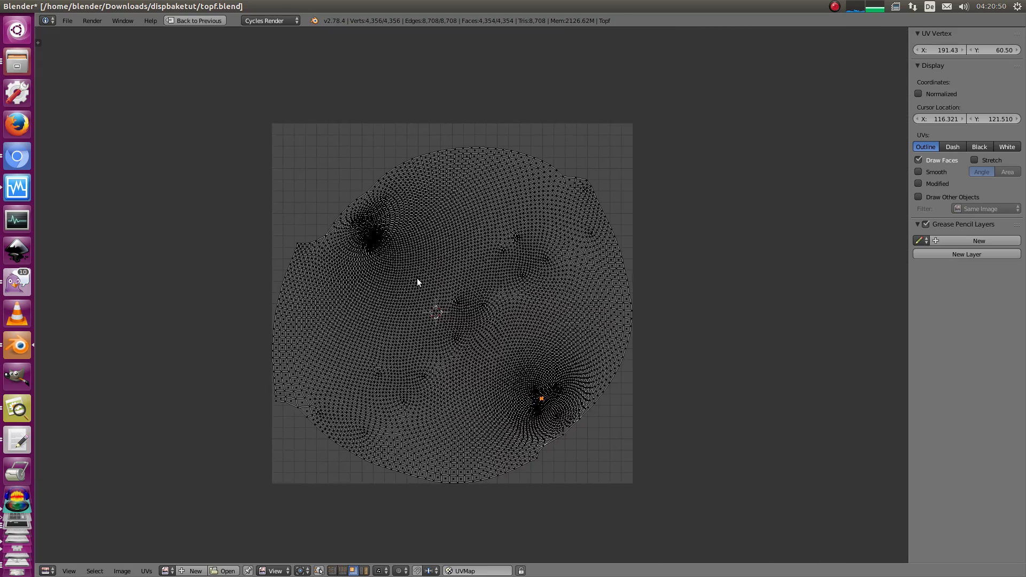
{"action": "scroll", "coordinate": [430, 247], "scroll_direction": "up", "scroll_amount": 1}
{"action": "key", "text": "ctrl+space"}
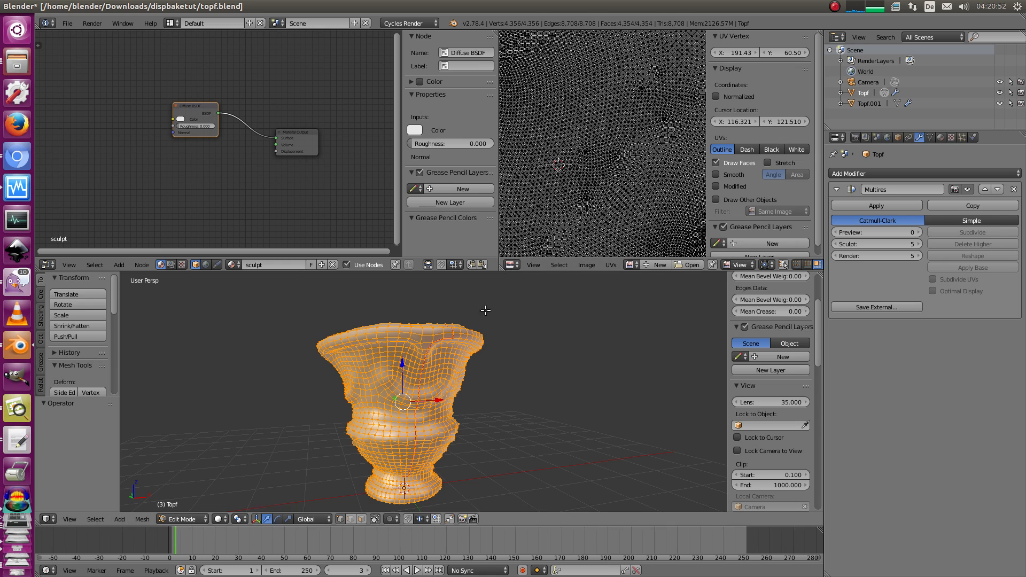
{"action": "key", "text": "Tab"}
Step: Select the sculpted pot and view it from several sides and through the camera
{"action": "mouse_move", "coordinate": [458, 314]}
{"action": "middle_mouse_down"}
{"action": "mouse_move", "coordinate": [399, 337]}
{"action": "mouse_move", "coordinate": [400, 425]}
{"action": "mouse_move", "coordinate": [459, 372]}
{"action": "mouse_move", "coordinate": [460, 326]}
{"action": "middle_mouse_up"}
{"action": "middle_click_drag", "start_coordinate": [431, 414], "coordinate": [415, 364]}
{"action": "scroll", "coordinate": [455, 383], "scroll_direction": "down", "scroll_amount": 2}
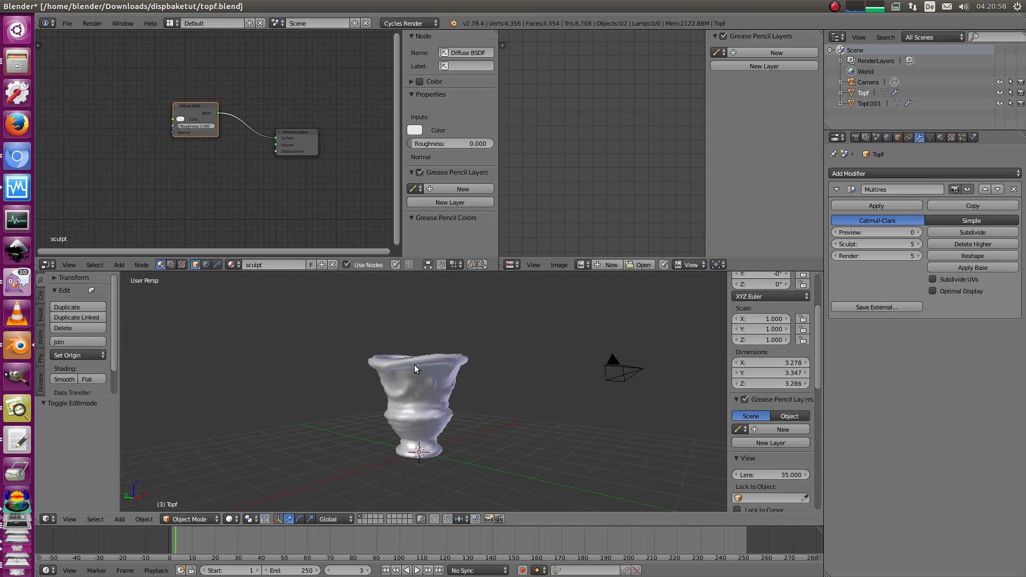
{"action": "right_click", "coordinate": [414, 364]}
{"action": "middle_click_drag", "start_coordinate": [524, 326], "coordinate": [428, 343]}
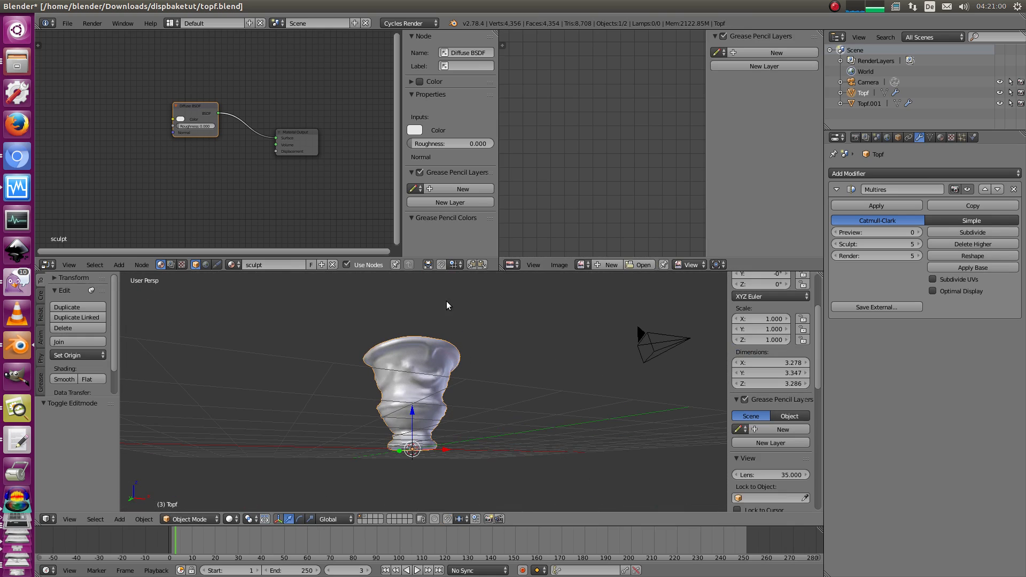
{"action": "middle_click_drag", "start_coordinate": [446, 302], "coordinate": [502, 309]}
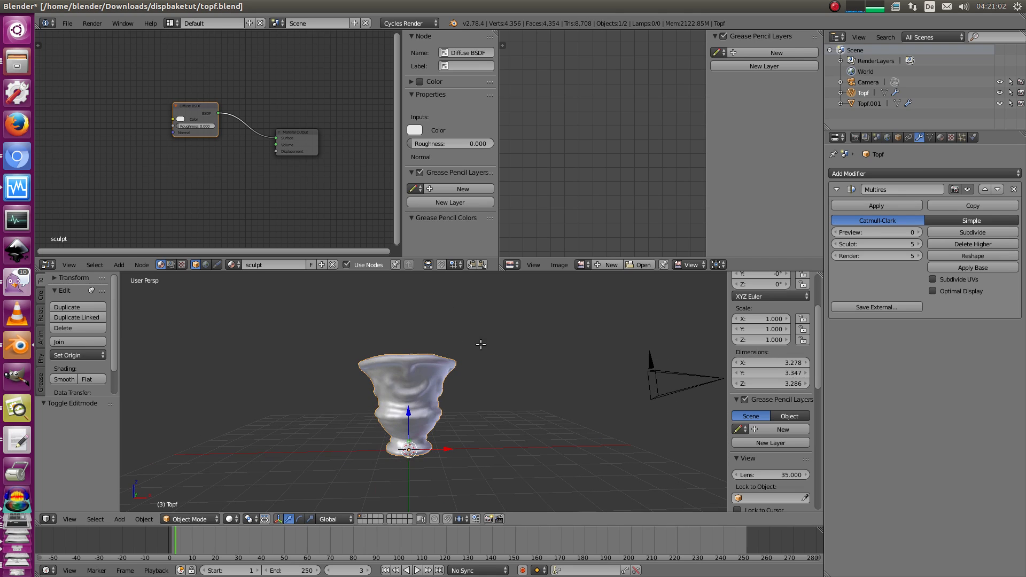
{"action": "key", "text": "KP_0"}
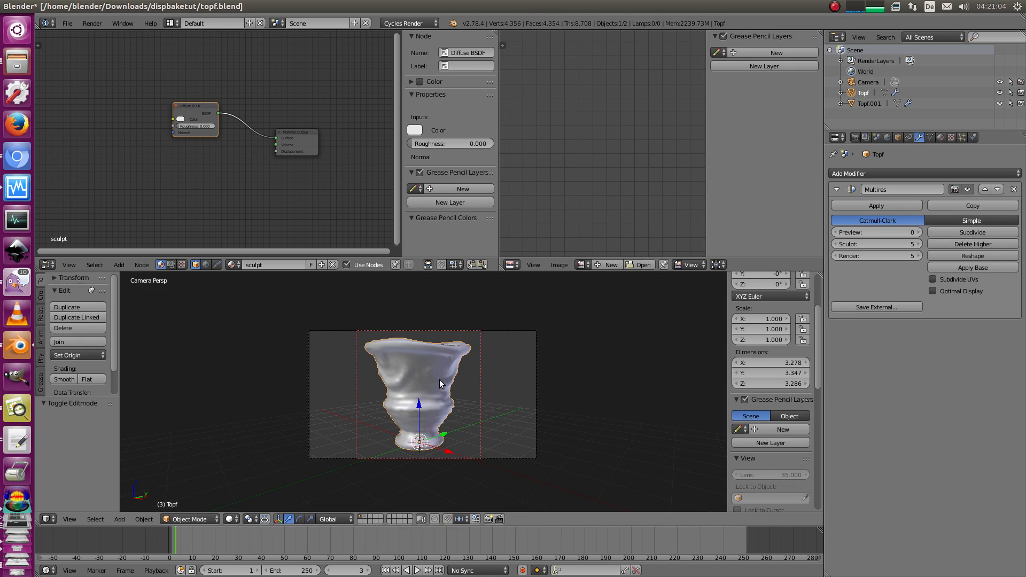
{"action": "middle_click_drag", "start_coordinate": [404, 419], "coordinate": [422, 390], "text": "ctrl"}
Step: Show the second layer and select the Topf.001 pot on it
{"action": "left_click", "coordinate": [363, 515]}
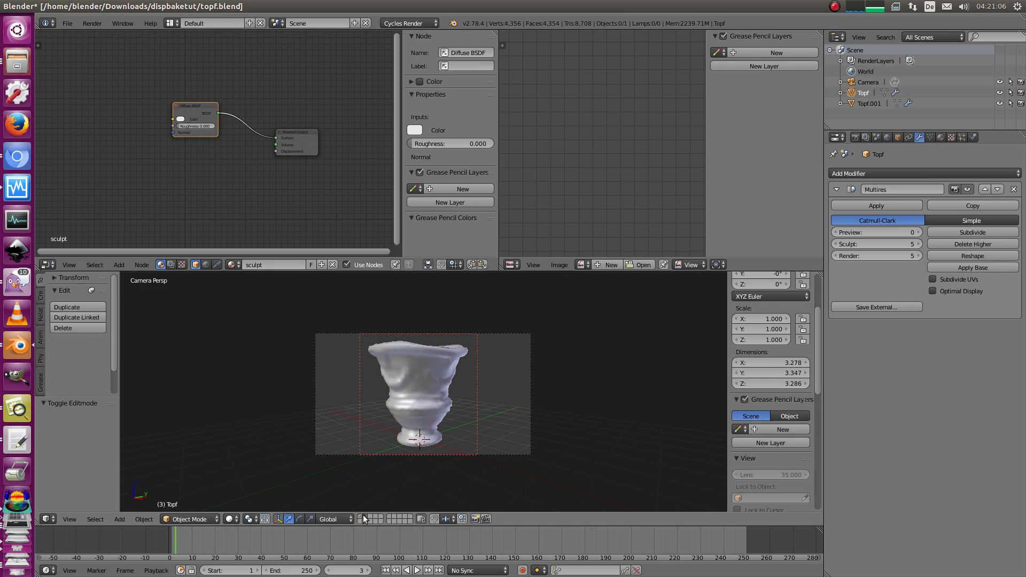
{"action": "right_click_drag", "start_coordinate": [429, 394], "coordinate": [434, 402]}
{"action": "right_click", "coordinate": [434, 400]}
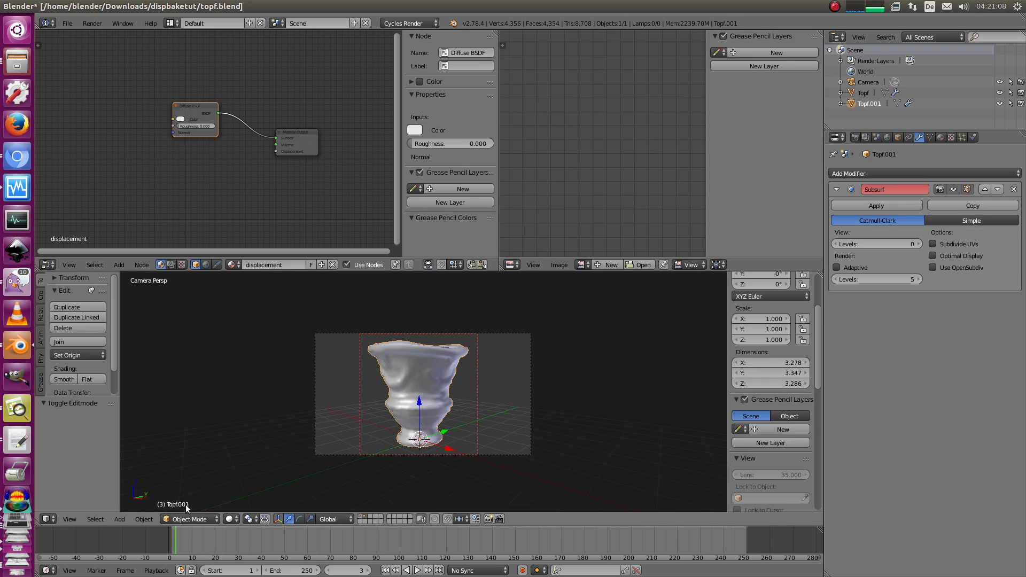
{"action": "middle_click_drag", "start_coordinate": [442, 377], "coordinate": [437, 443], "text": "ctrl"}
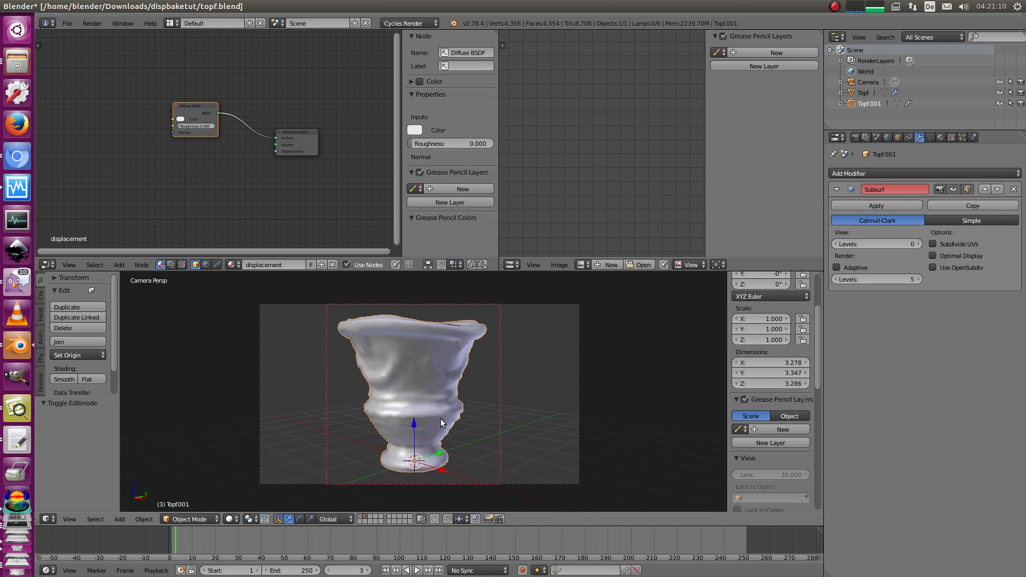
Step: Examine the whole mesh and UV layout of Topf.001 in Edit Mode, and return to Object Mode
{"action": "key", "text": "Tab"}
{"action": "key", "text": "a"}
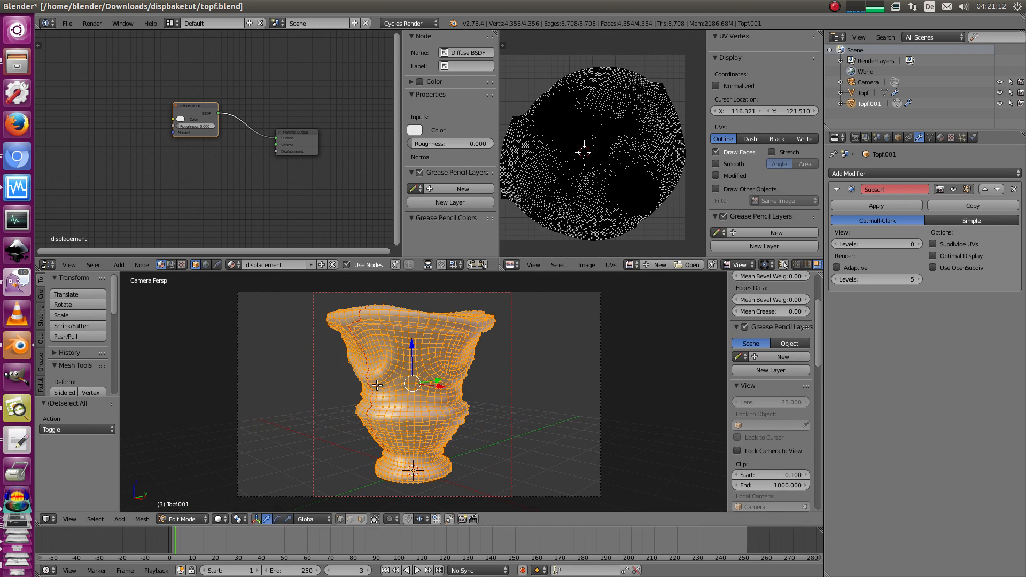
{"action": "key", "text": "Tab"}
{"action": "scroll", "coordinate": [427, 364], "scroll_direction": "down", "scroll_amount": 3}
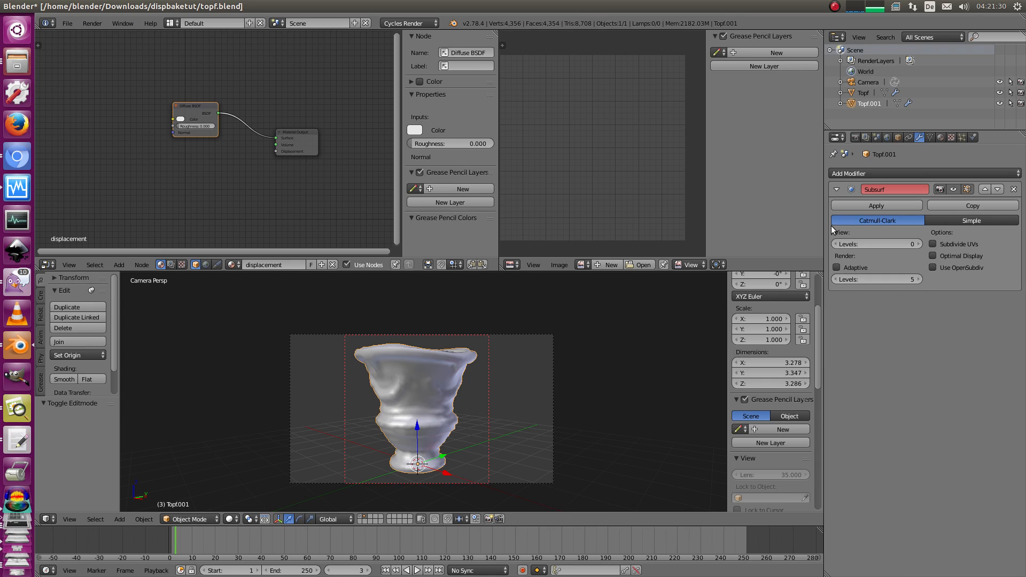
Step: Set the Multires preview level of Topf on the first layer to 5, and return it to 0
{"action": "key", "text": "1"}
{"action": "right_click", "coordinate": [413, 371]}
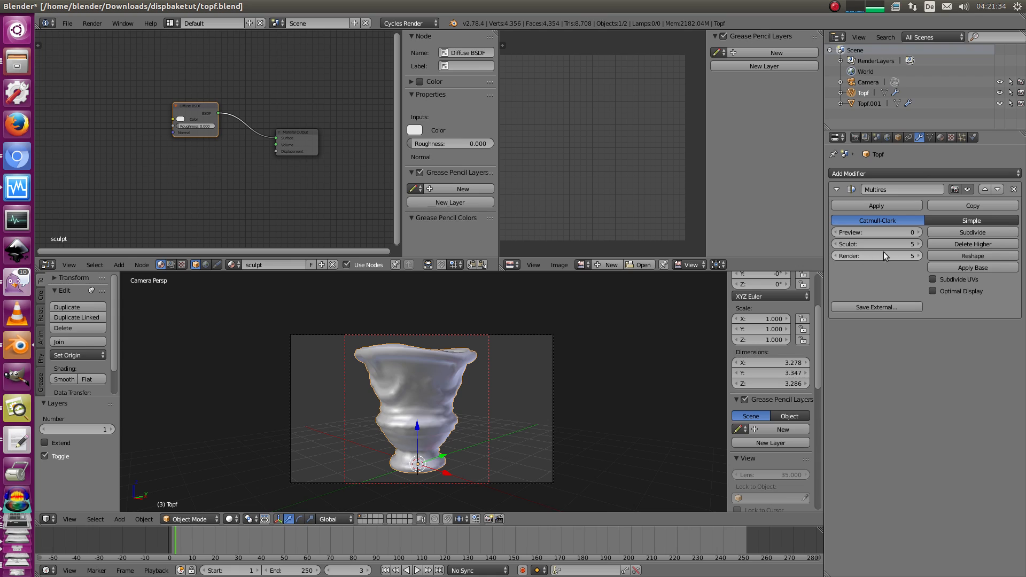
{"action": "left_click", "coordinate": [911, 238]}
{"action": "type", "text": "5"}
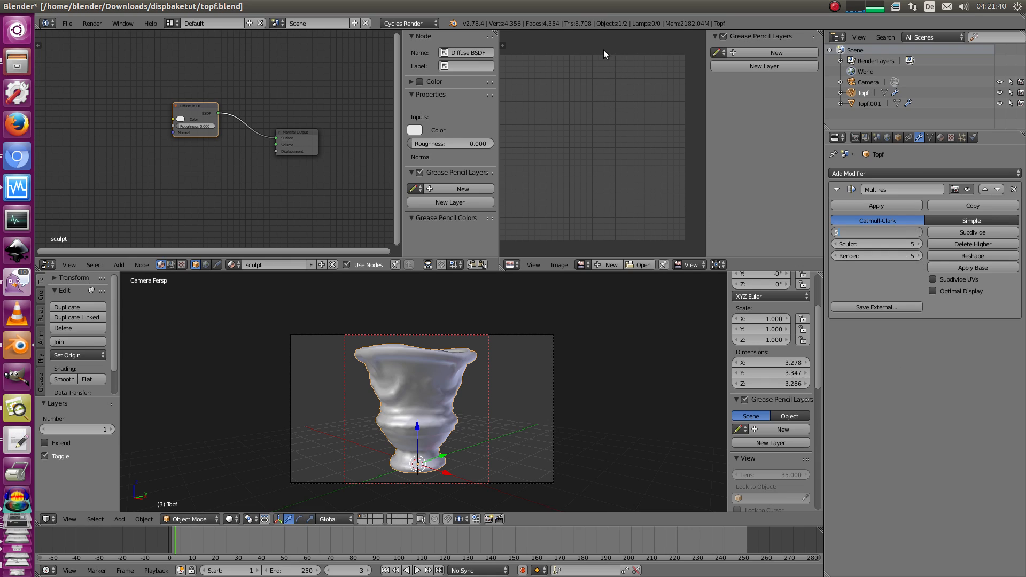
{"action": "key", "text": "Return"}
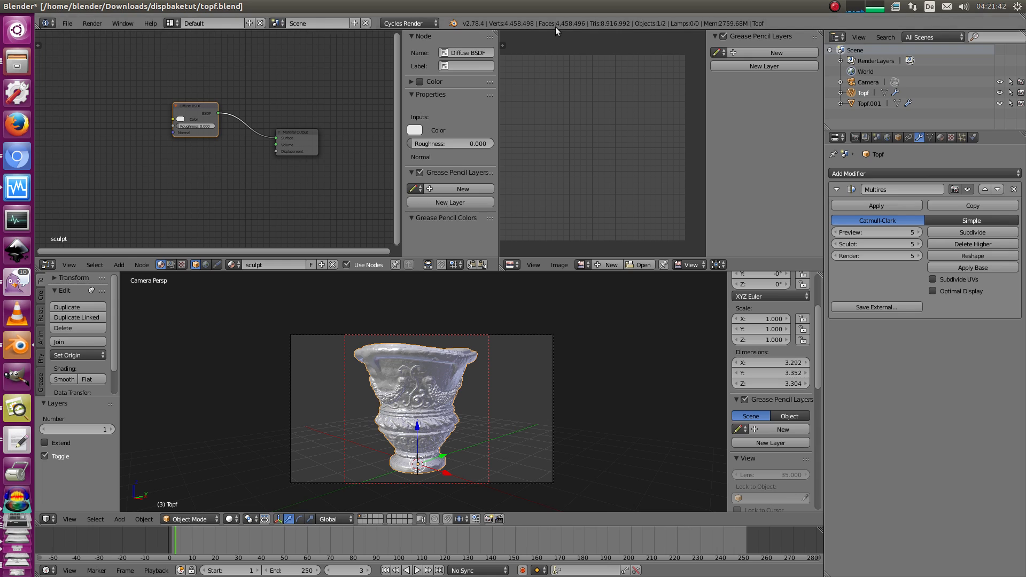
{"action": "left_click", "coordinate": [908, 233]}
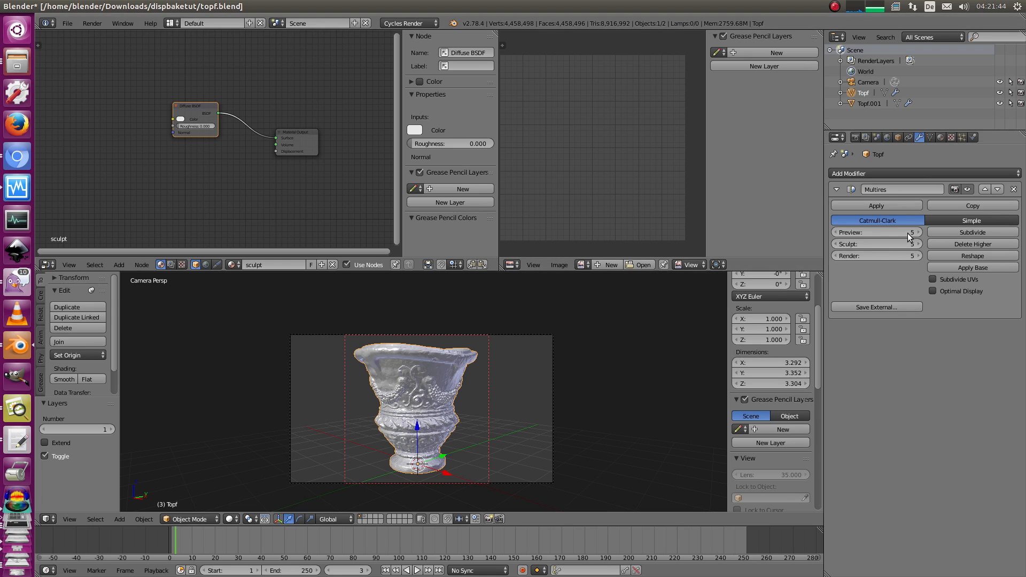
{"action": "type", "text": "0"}
{"action": "key", "text": "Return"}
Step: Compare the Subsurf settings of Topf.001 on the second layer with the Multires settings of Topf on the first layer
{"action": "right_click", "coordinate": [401, 347]}
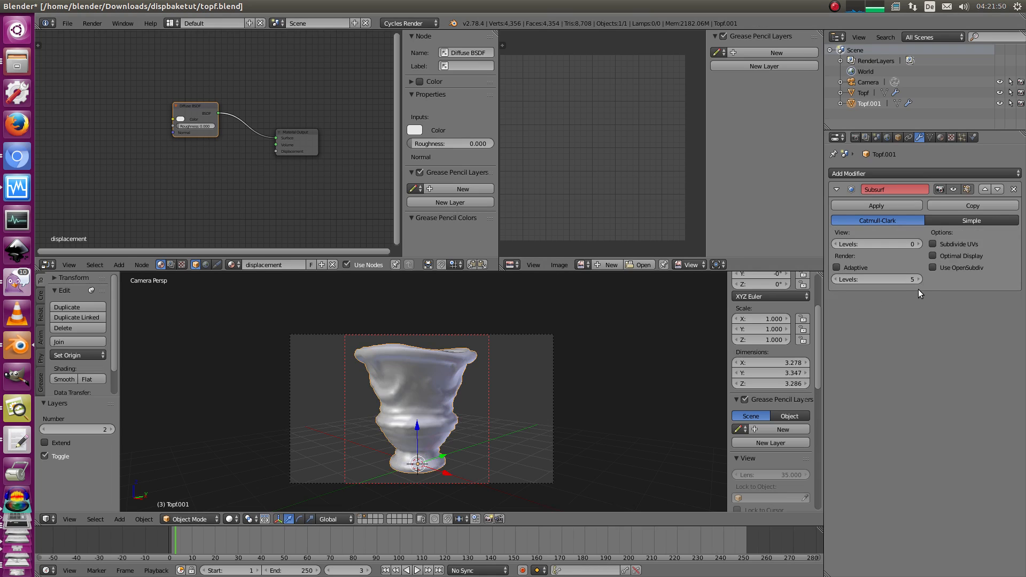
{"action": "right_click", "coordinate": [446, 359]}
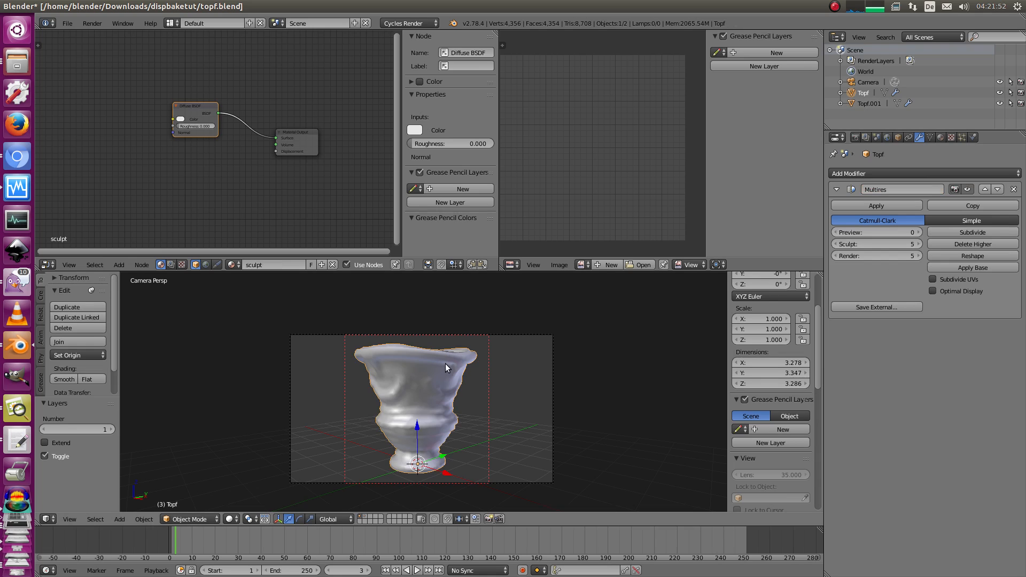
{"action": "right_click", "coordinate": [473, 363]}
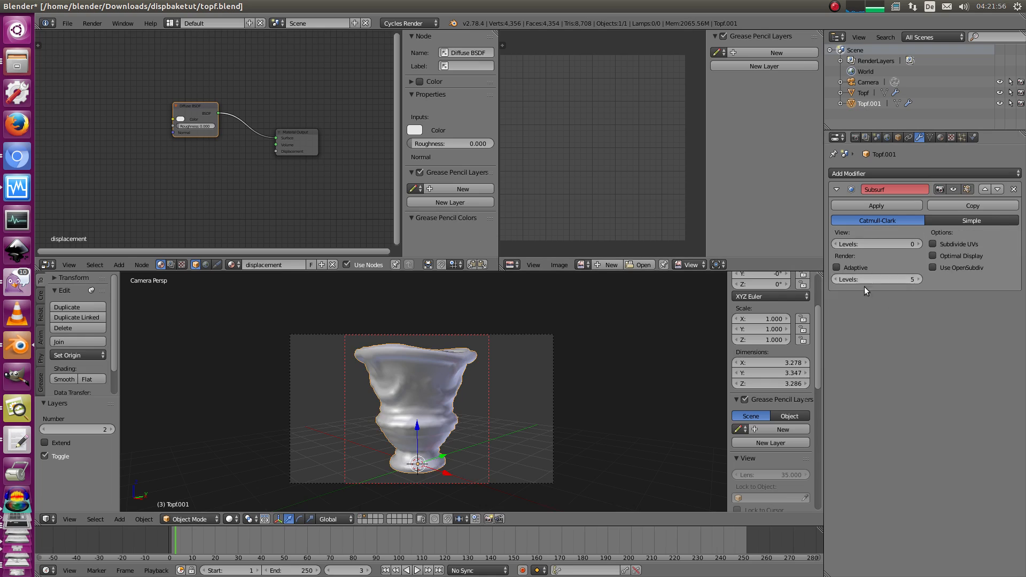
{"action": "right_click", "coordinate": [398, 362]}
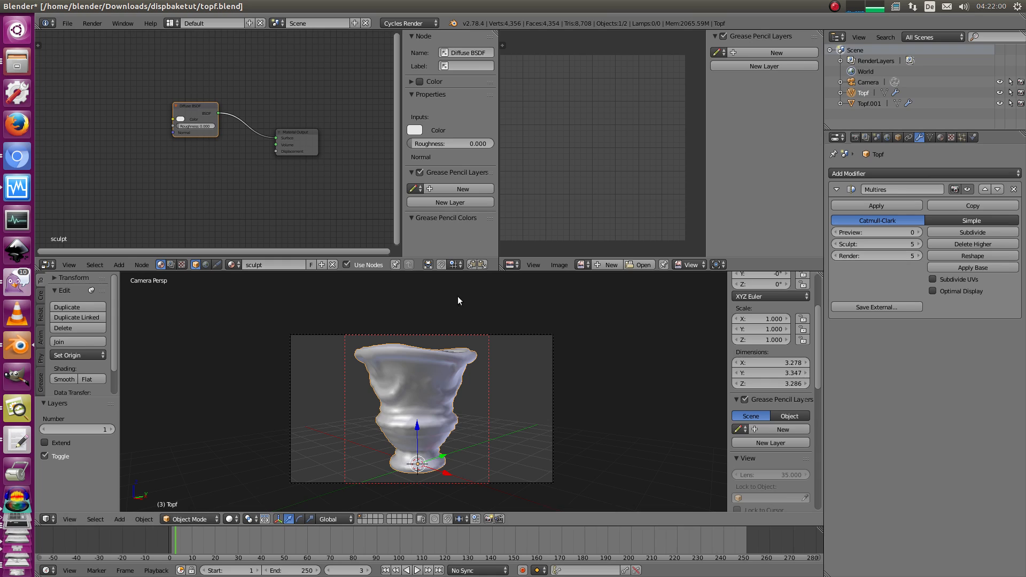
{"action": "key", "text": "2"}
{"action": "right_click", "coordinate": [447, 377]}
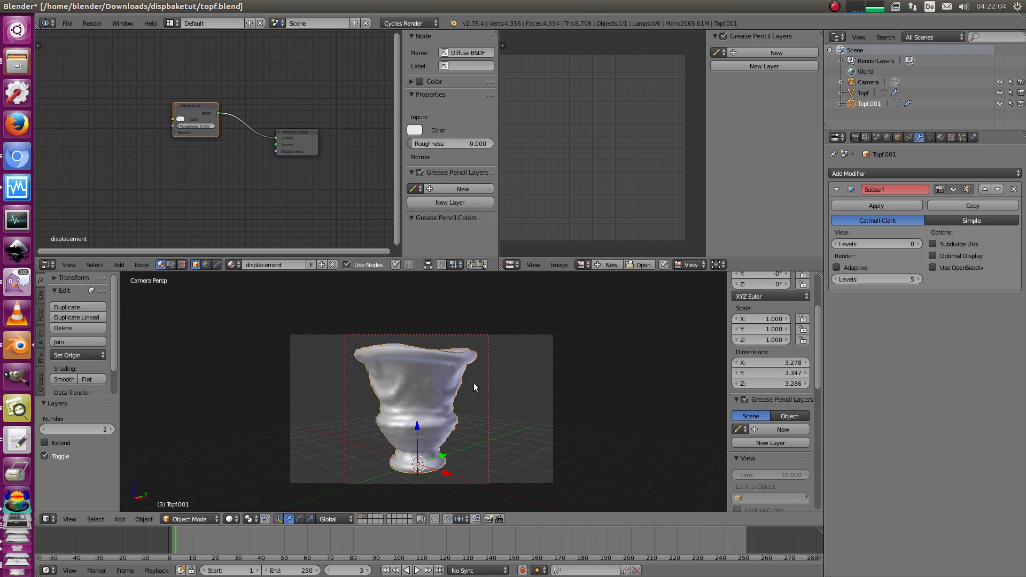
{"action": "middle_click_drag", "start_coordinate": [473, 382], "coordinate": [486, 374], "text": "shift"}
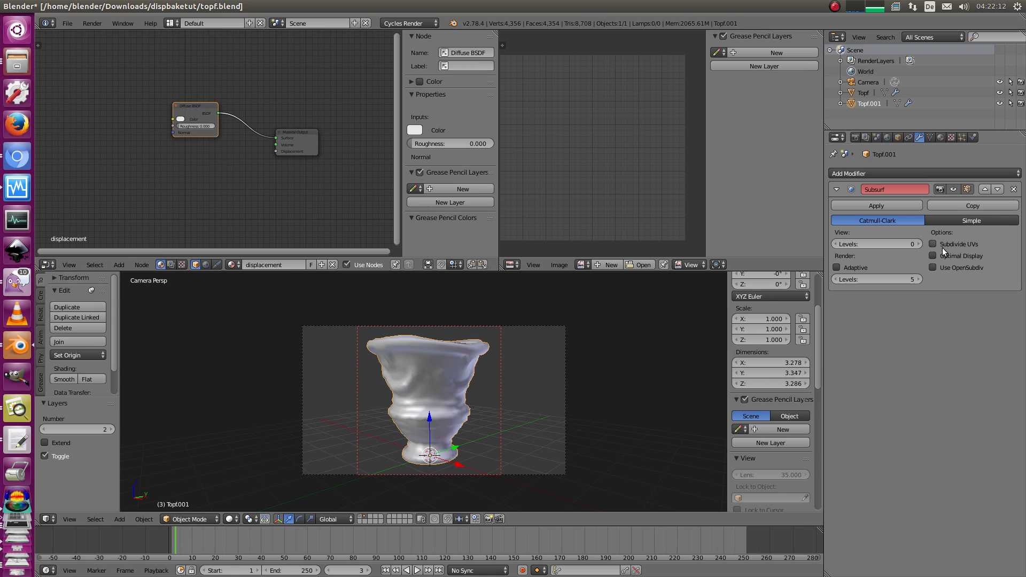
{"action": "left_click", "coordinate": [959, 245]}
{"action": "key", "text": "1"}
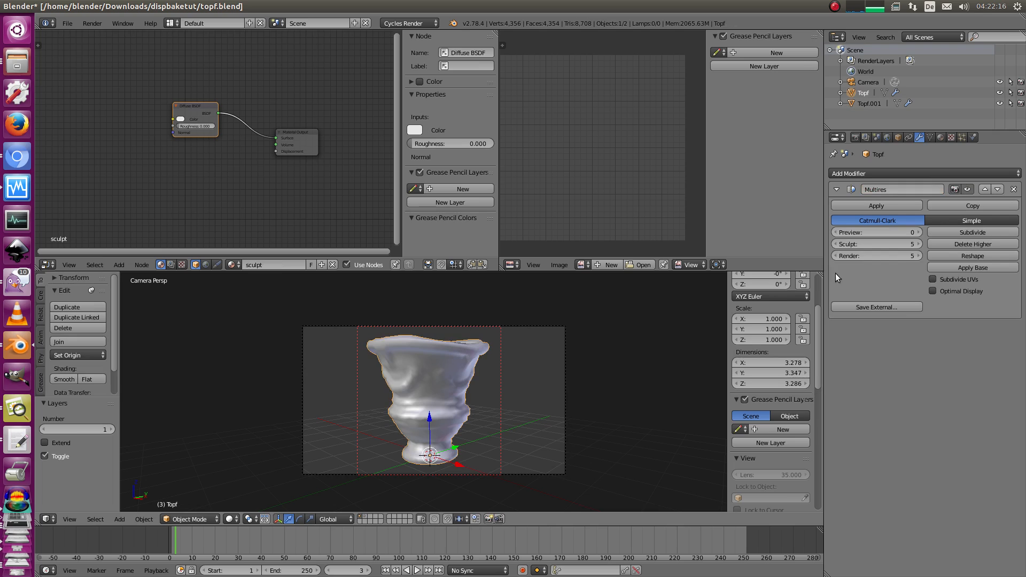
Step: Show the second layer with Topf.001 and switch the render engine to Blender Render
{"action": "key", "text": "2"}
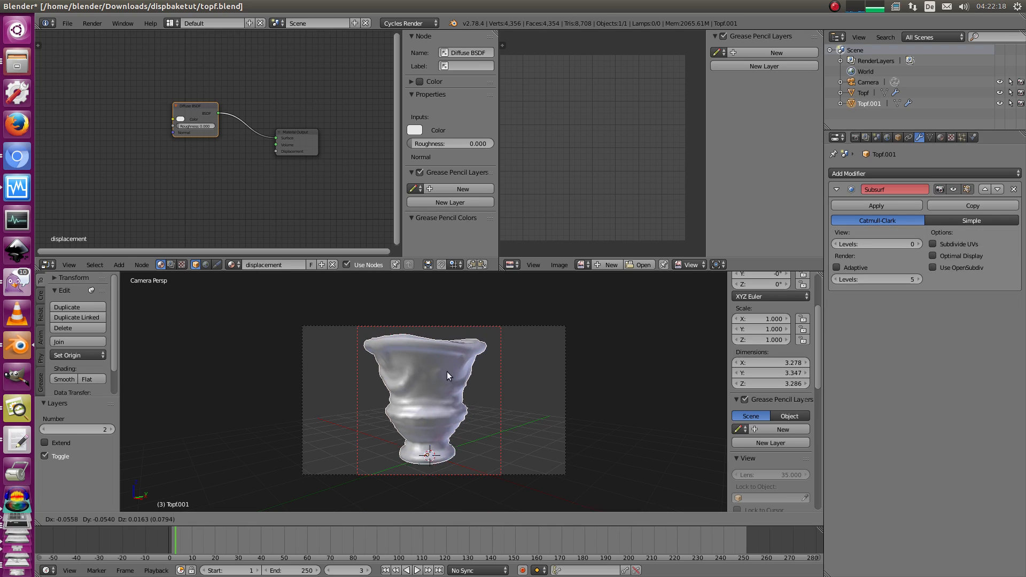
{"action": "scroll", "coordinate": [441, 377], "scroll_direction": "down", "scroll_amount": 1}
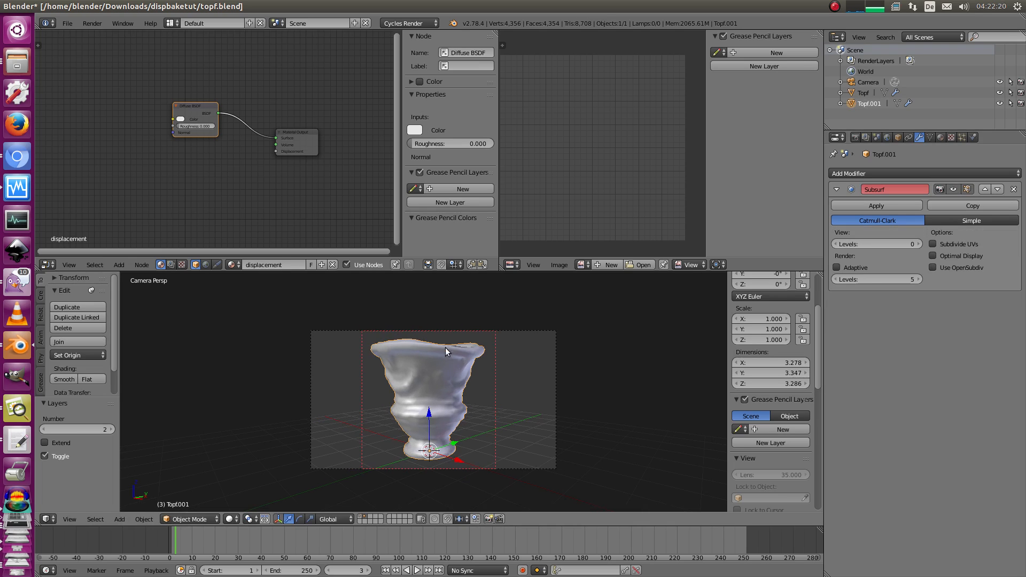
{"action": "left_click", "coordinate": [427, 22]}
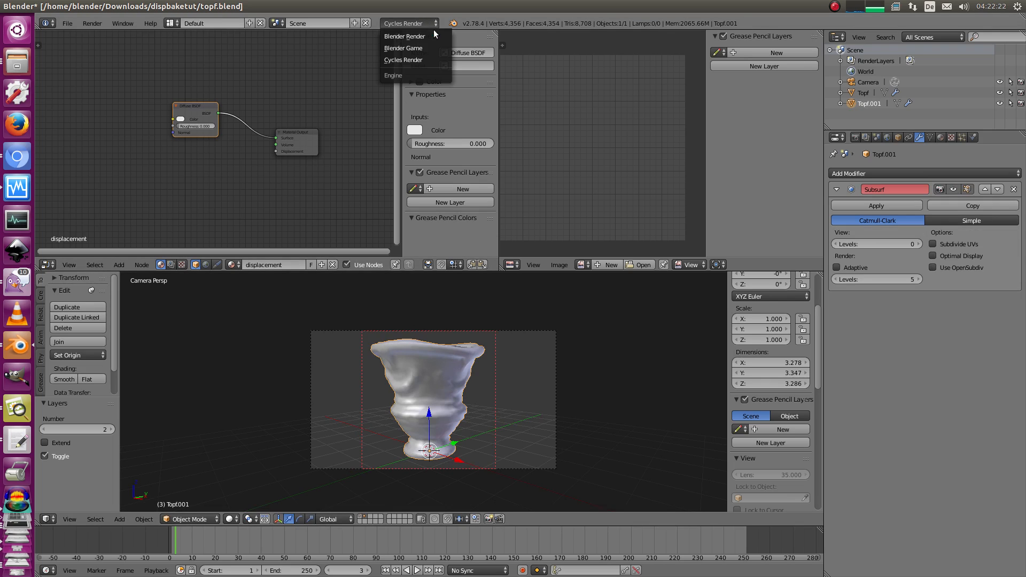
{"action": "left_click", "coordinate": [431, 37]}
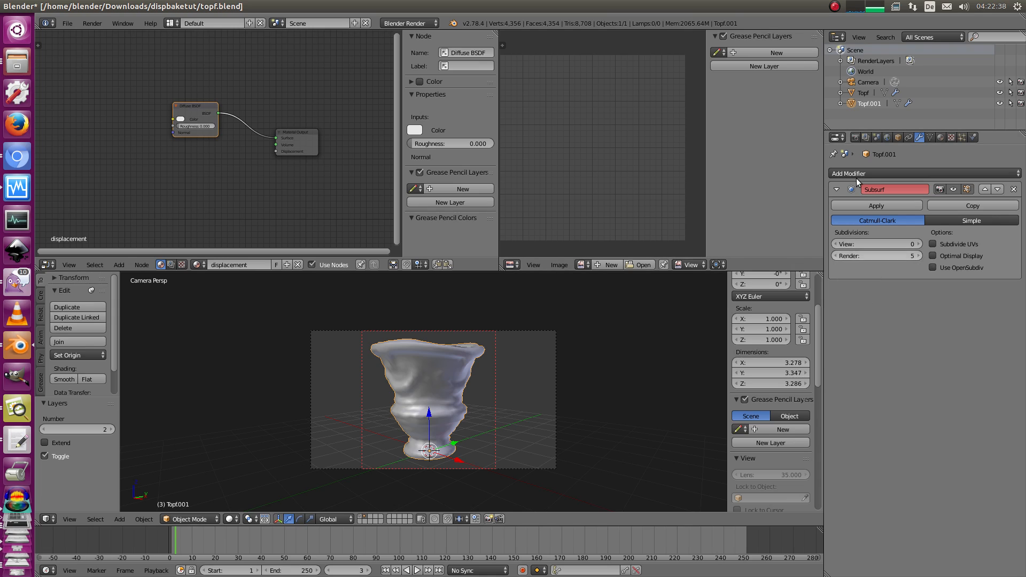
Step: Set the bake margin to 10 px in the render settings
{"action": "left_click", "coordinate": [855, 137]}
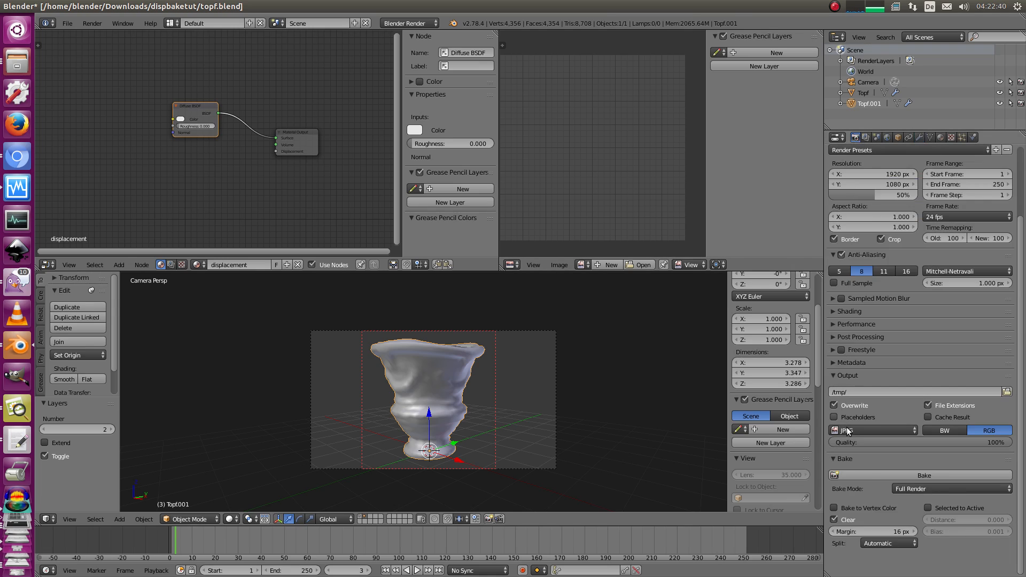
{"action": "left_click", "coordinate": [832, 458]}
{"action": "left_click", "coordinate": [832, 458]}
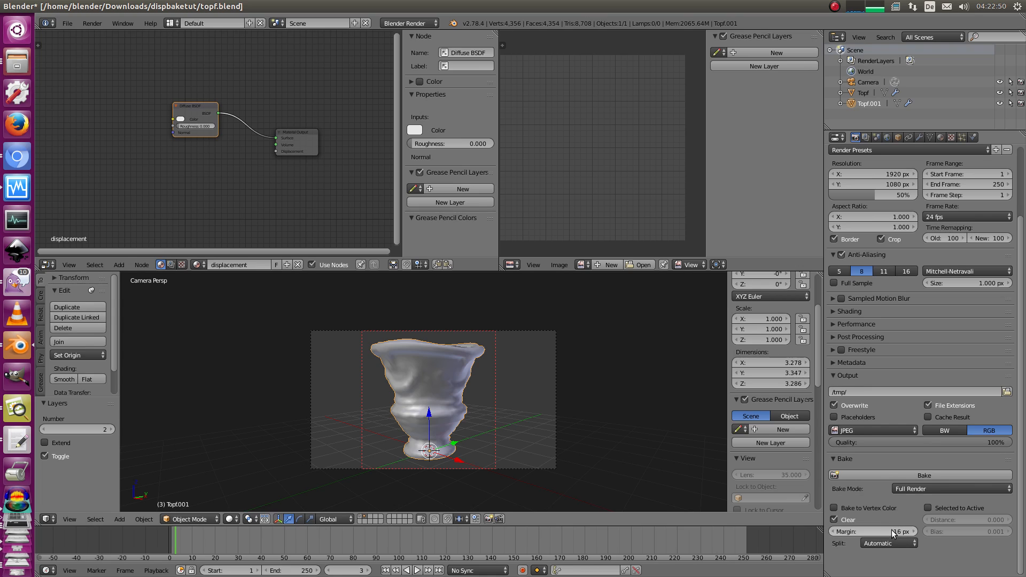
{"action": "left_click_drag", "start_coordinate": [891, 530], "coordinate": [869, 531]}
{"action": "left_click", "coordinate": [912, 528]}
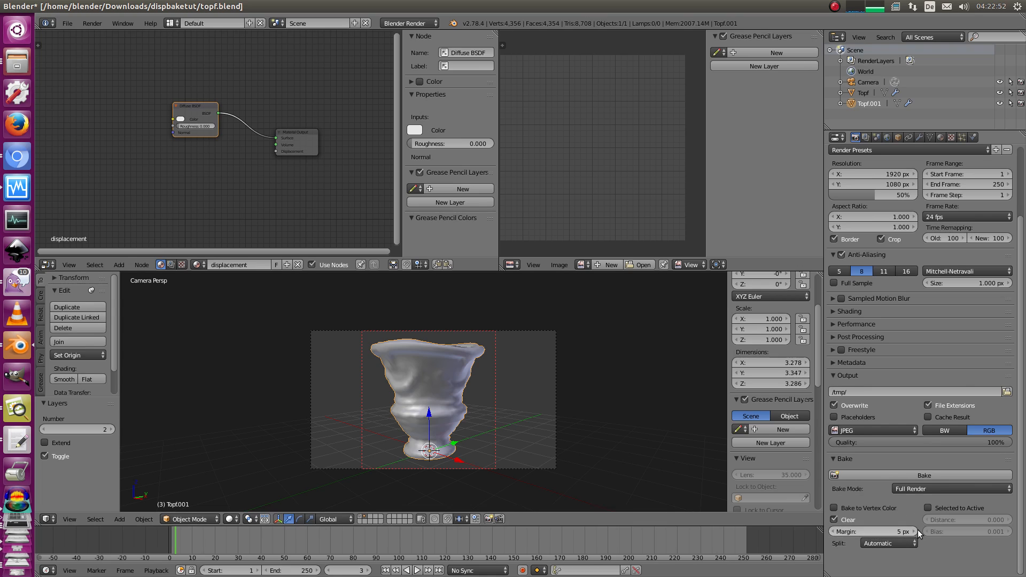
{"action": "left_click", "coordinate": [914, 531]}
{"action": "left_click", "coordinate": [914, 531]}
{"action": "left_click", "coordinate": [914, 531]}
{"action": "left_click", "coordinate": [914, 531]}
Step: Enable baking from Selected to Active and set the bake bias to 0
{"action": "left_click", "coordinate": [928, 507]}
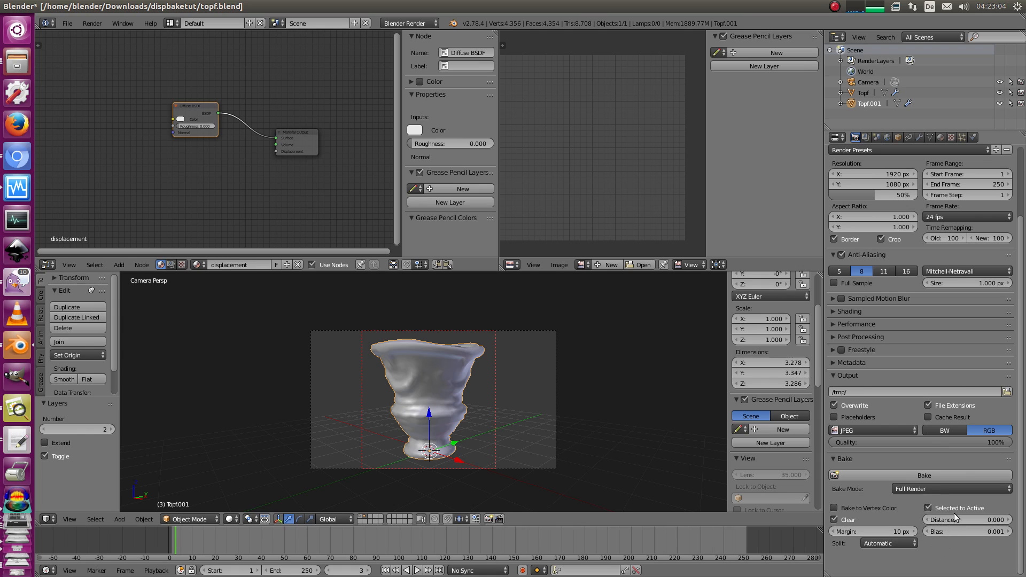
{"action": "left_click", "coordinate": [954, 531]}
{"action": "type", "text": "0"}
{"action": "key", "text": "Return"}
Step: Set the bake mode to Displacement with Normalized enabled, and place the Bake settings directly below Anti-Aliasing
{"action": "left_click", "coordinate": [915, 488]}
{"action": "left_click", "coordinate": [930, 418]}
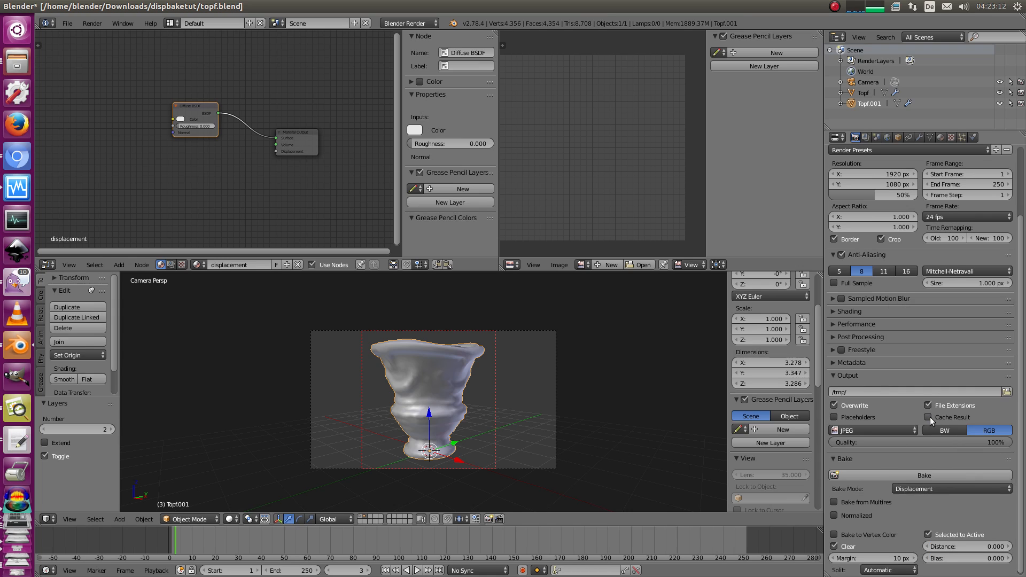
{"action": "left_click_drag", "start_coordinate": [1007, 458], "coordinate": [1013, 300]}
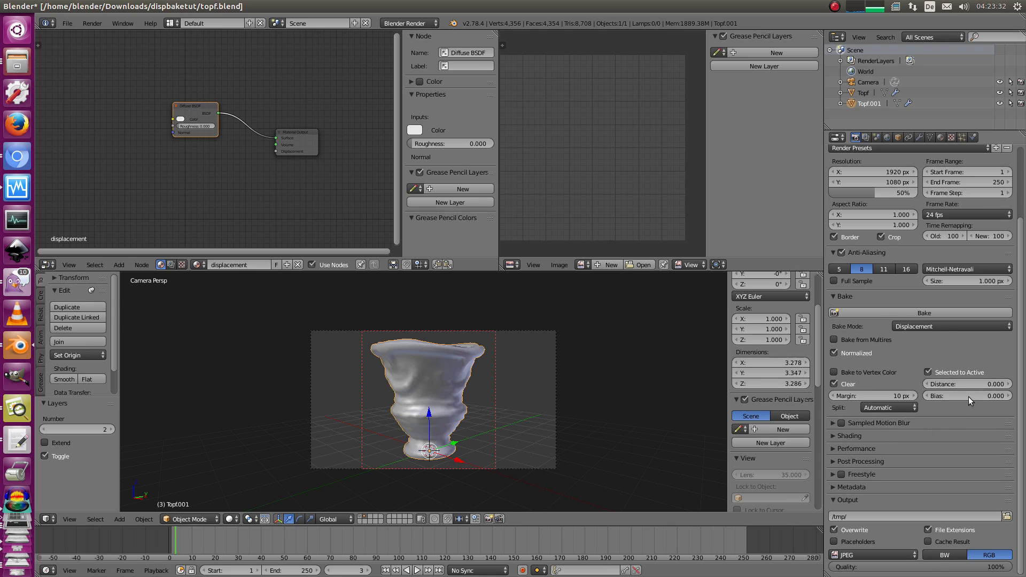
Step: Select Topf on the first layer, show the second layer too, and add Topf.001 to the selection as the active object
{"action": "scroll", "coordinate": [448, 384], "scroll_direction": "up", "scroll_amount": 2}
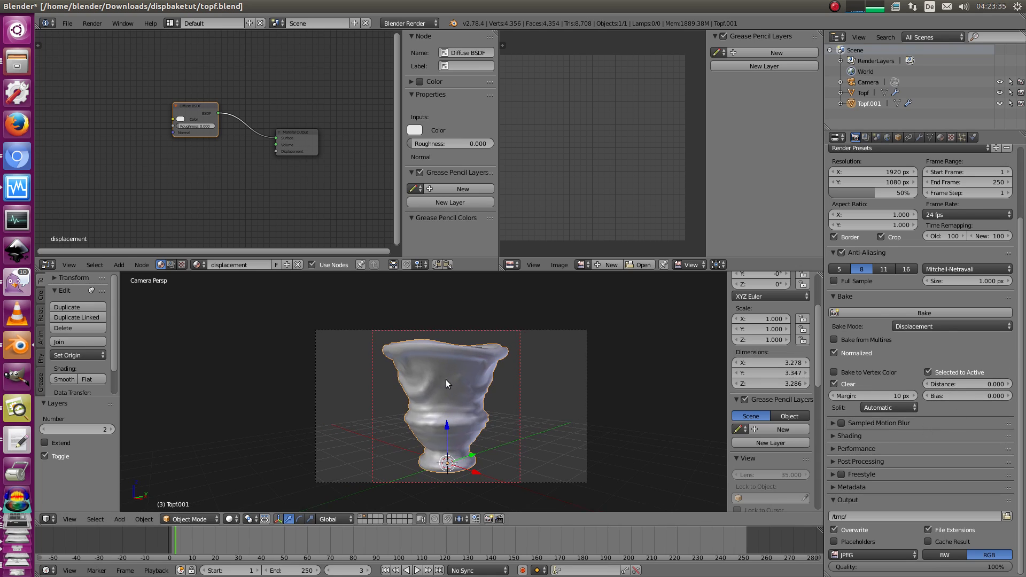
{"action": "key", "text": "1"}
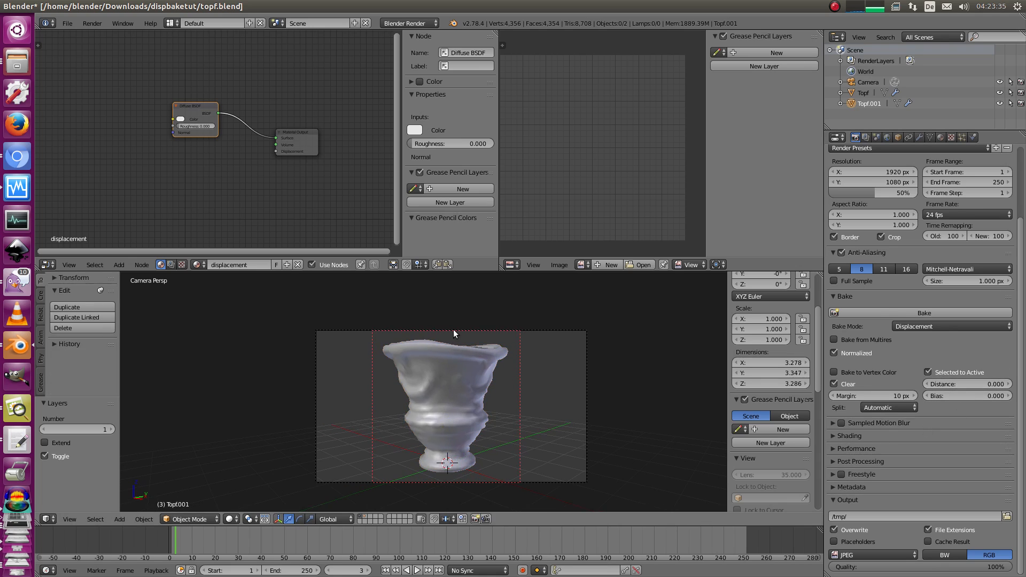
{"action": "right_click", "coordinate": [441, 376]}
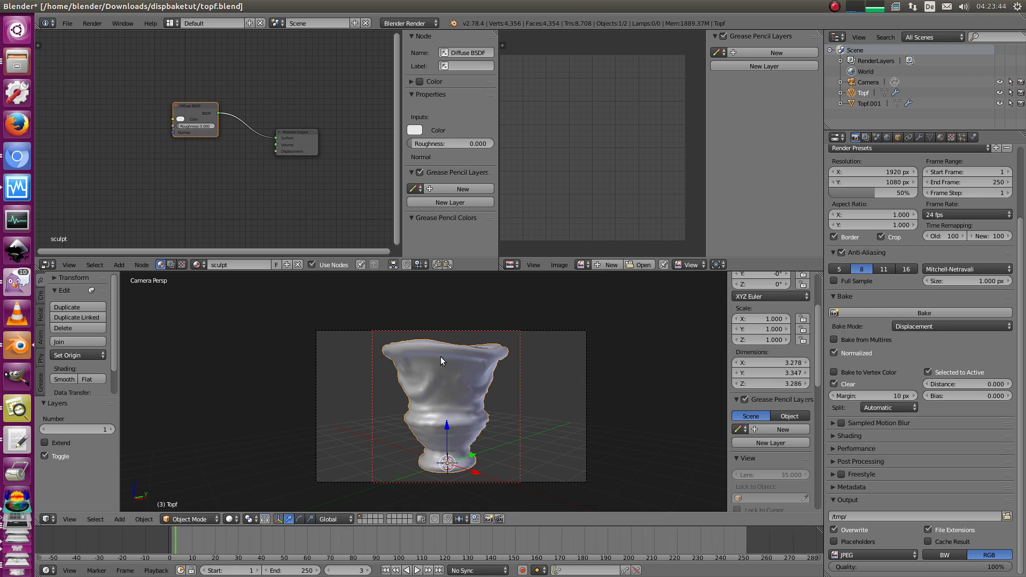
{"action": "key", "text": "a"}
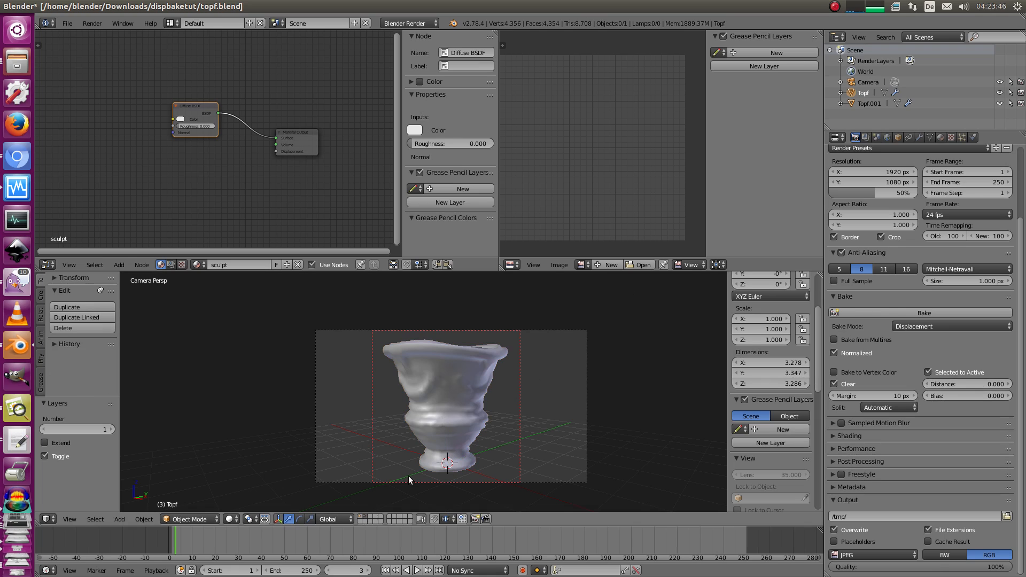
{"action": "right_click", "coordinate": [464, 383]}
{"action": "key", "text": "a"}
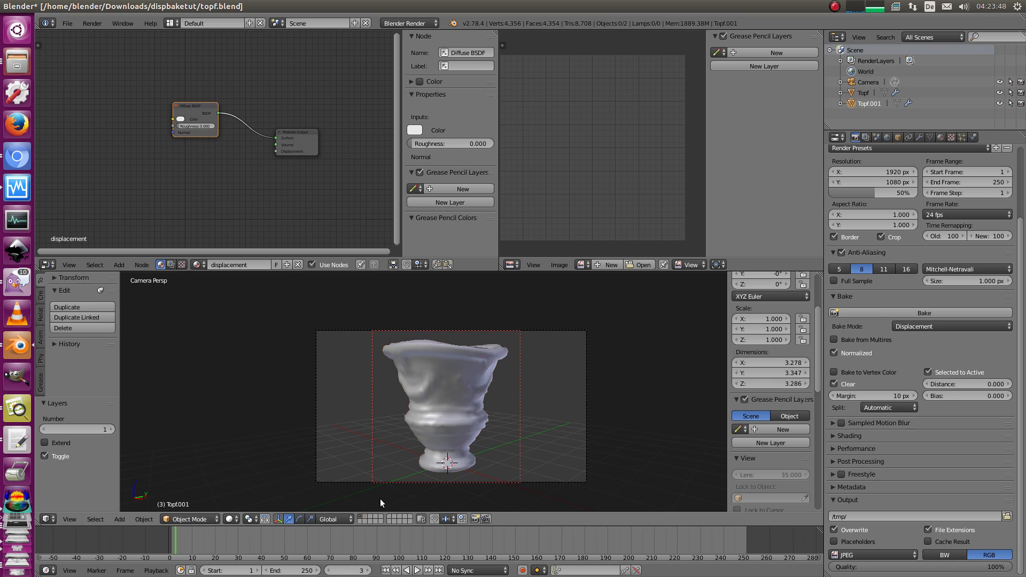
{"action": "right_click", "coordinate": [440, 395]}
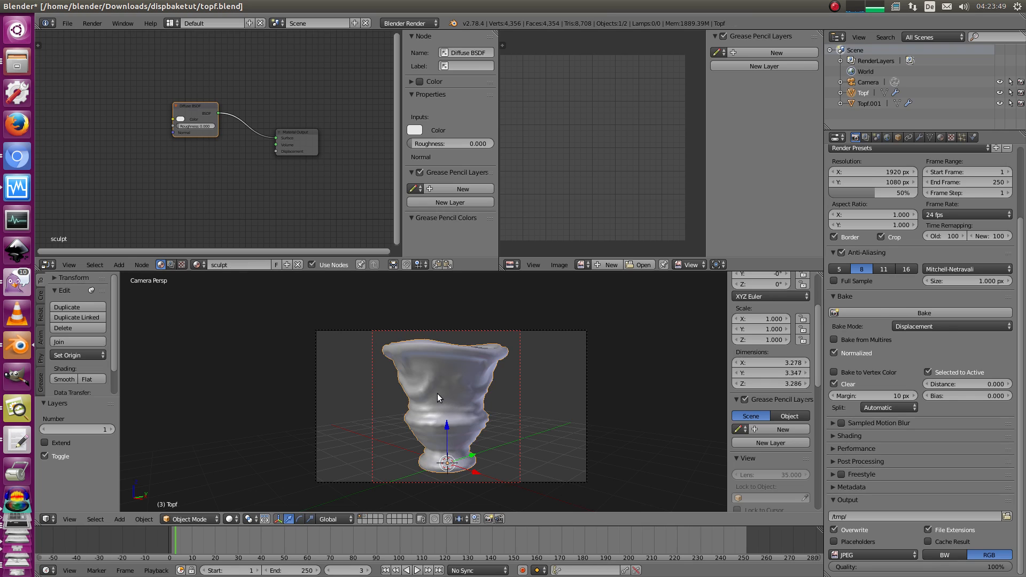
{"action": "left_click", "coordinate": [364, 517], "text": "shift"}
{"action": "right_click", "coordinate": [457, 384], "text": "shift"}
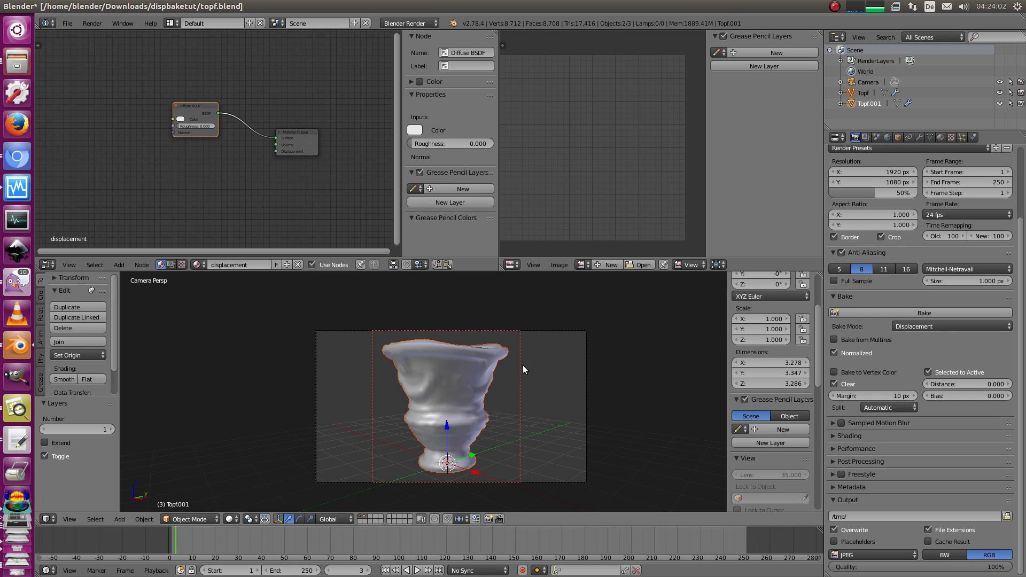
{"action": "middle_click_drag", "start_coordinate": [465, 370], "coordinate": [474, 364], "text": "shift"}
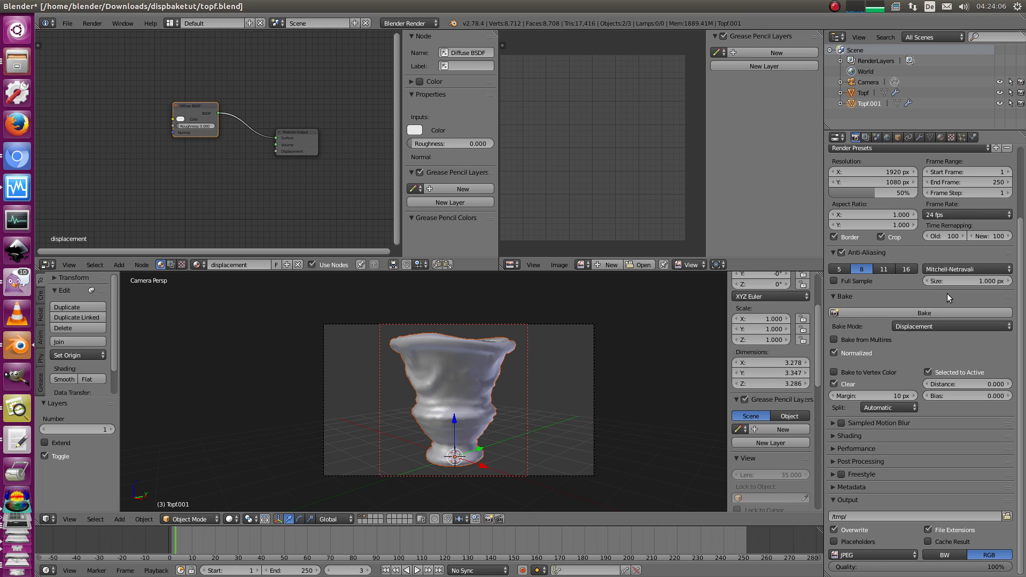
Step: Enter Edit Mode on Topf.001 and examine its UV layout in a temporarily maximized UV editor
{"action": "middle_click_drag", "start_coordinate": [577, 217], "coordinate": [598, 191], "text": "ctrl"}
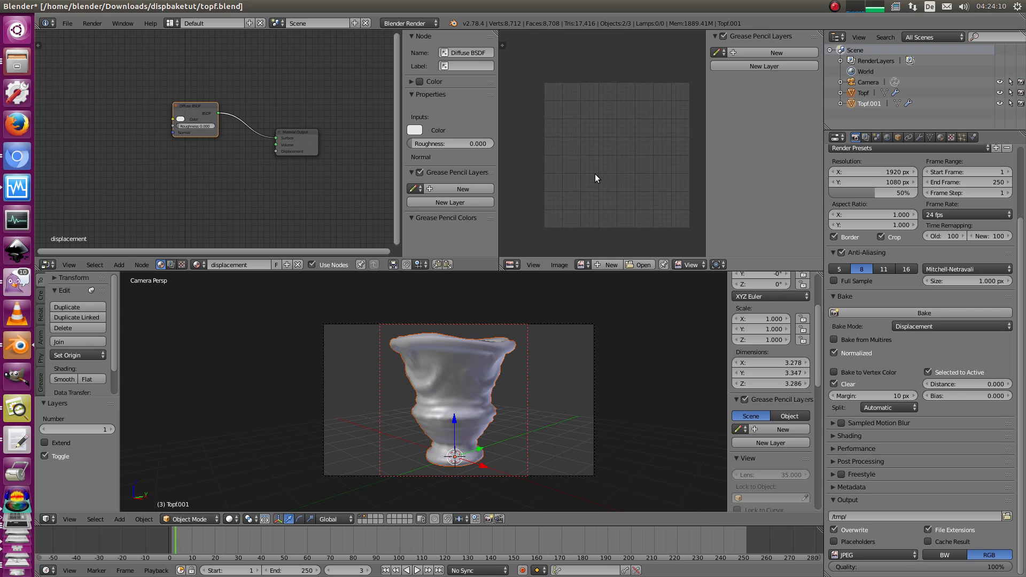
{"action": "scroll", "coordinate": [478, 388], "scroll_direction": "up", "scroll_amount": 2}
{"action": "key", "text": "Tab"}
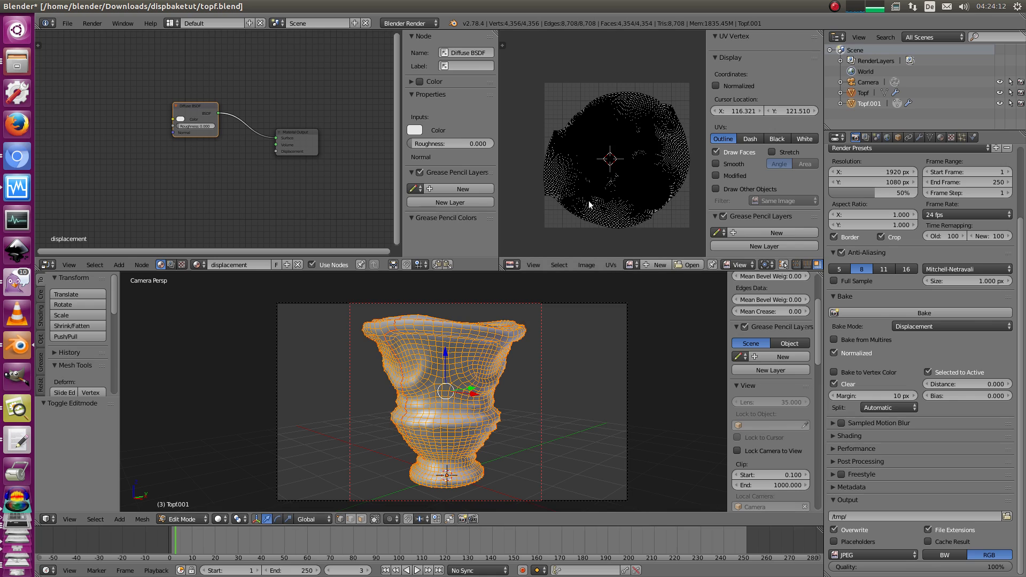
{"action": "key", "text": "ctrl+Up"}
{"action": "scroll", "coordinate": [465, 264], "scroll_direction": "up", "scroll_amount": 2}
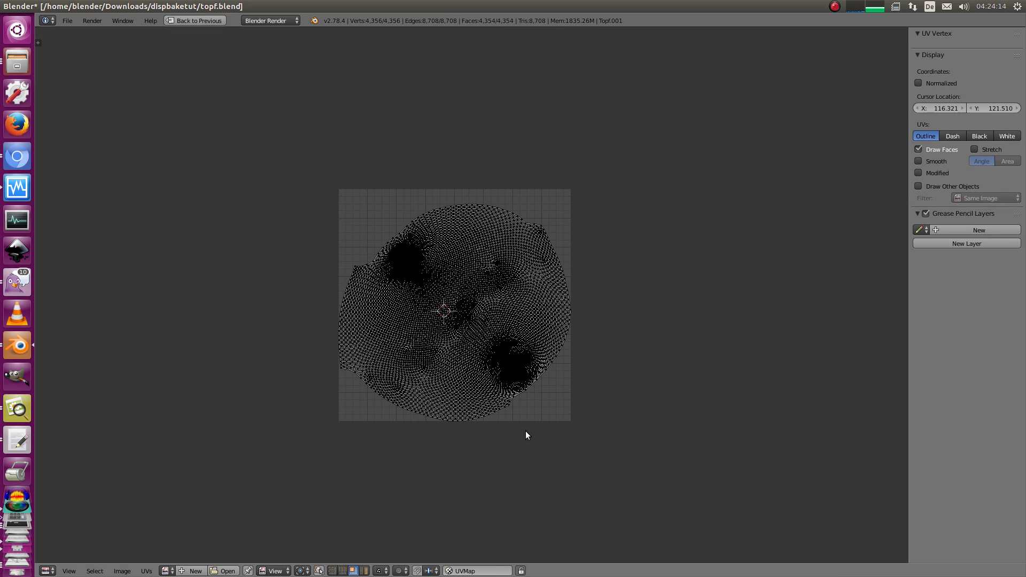
{"action": "middle_click_drag", "start_coordinate": [449, 423], "coordinate": [445, 373], "text": "ctrl"}
{"action": "middle_click_drag", "start_coordinate": [443, 357], "coordinate": [470, 293]}
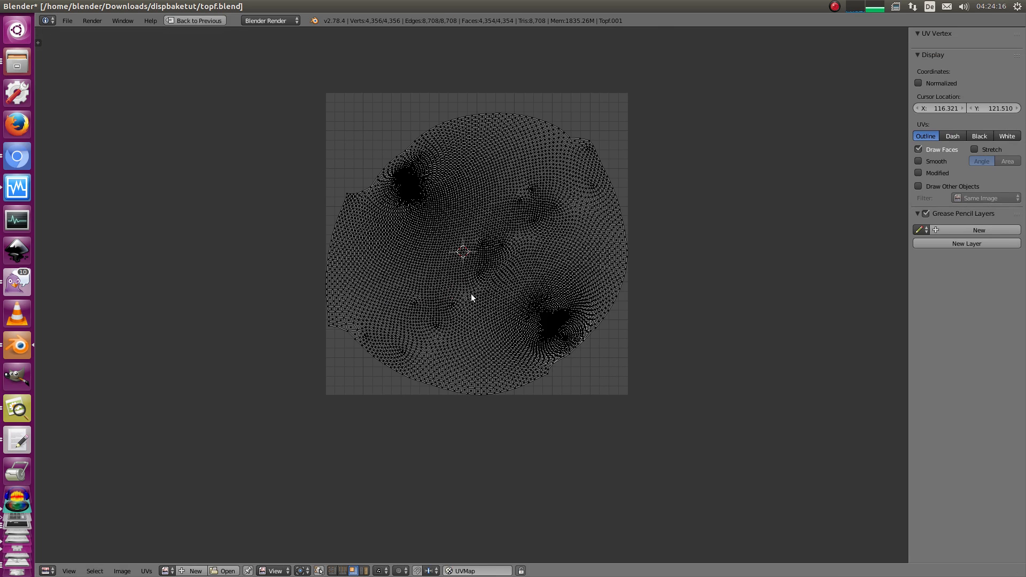
{"action": "key", "text": "ctrl+Up"}
{"action": "scroll", "coordinate": [629, 138], "scroll_direction": "down", "scroll_amount": 2}
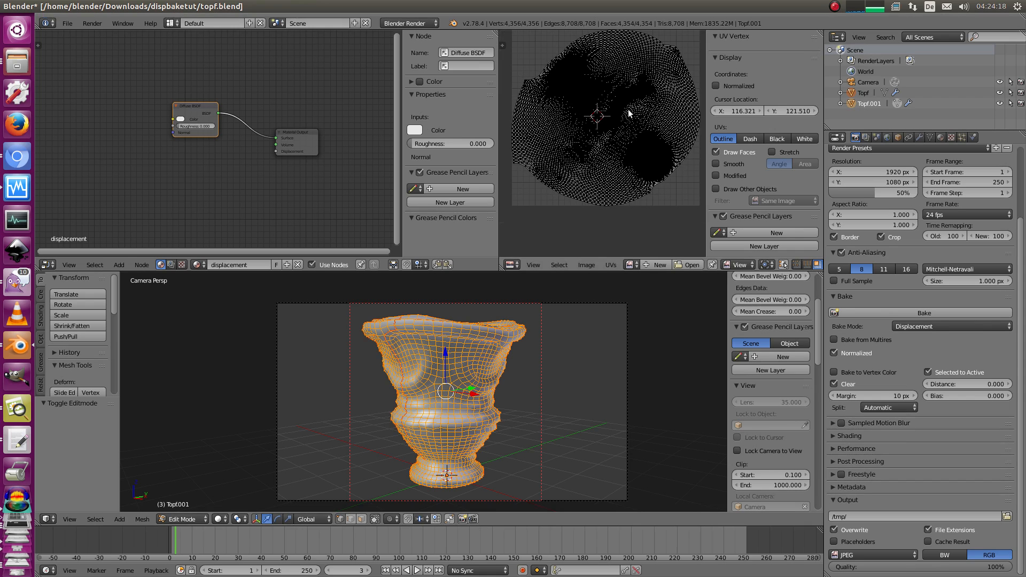
{"action": "scroll", "coordinate": [636, 109], "scroll_direction": "down", "scroll_amount": 1}
{"action": "left_click", "coordinate": [587, 266]}
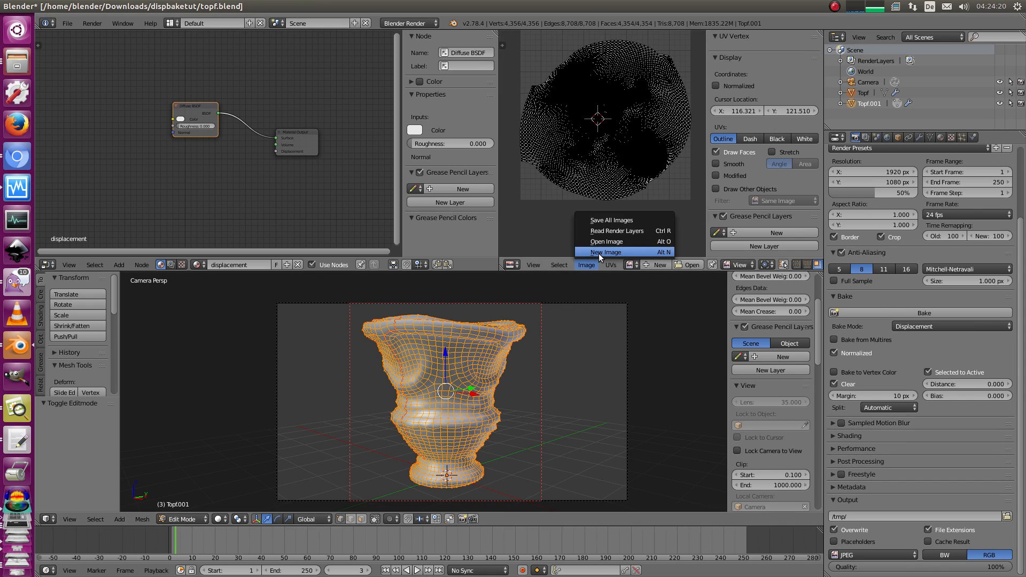
{"action": "left_click", "coordinate": [598, 253]}
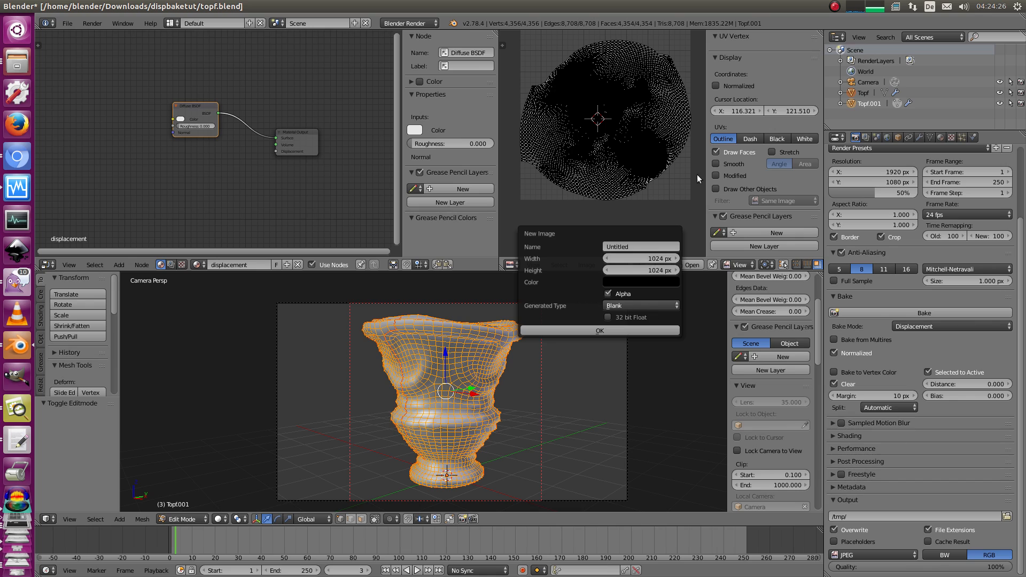
{"action": "middle_click_drag", "start_coordinate": [631, 184], "coordinate": [615, 170]}
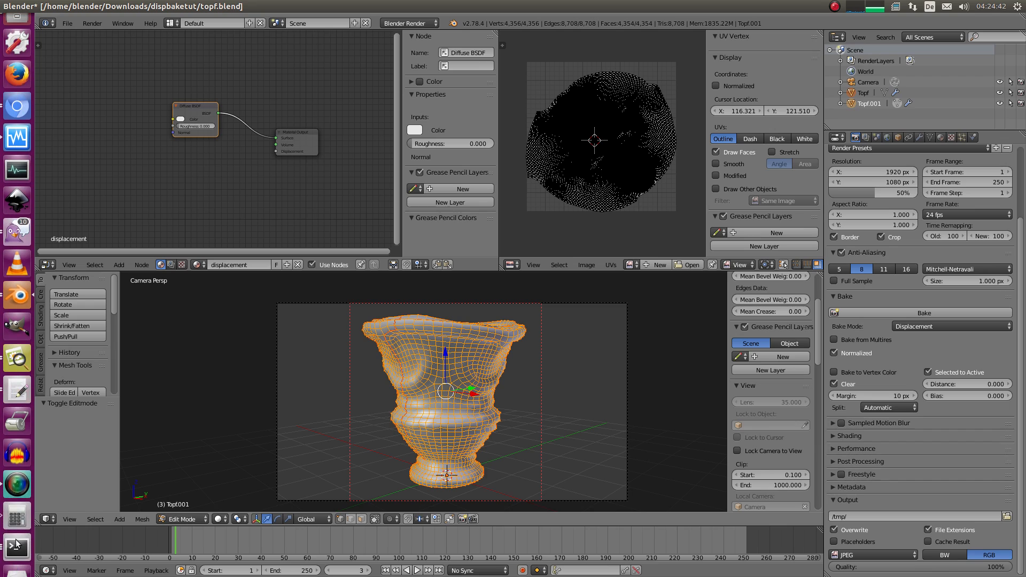
Step: Switch to the Calculator, compute the square root of 4.5, and place its window clear of the UV layout
{"action": "left_click", "coordinate": [15, 514]}
{"action": "left_click_drag", "start_coordinate": [571, 304], "coordinate": [595, 130]}
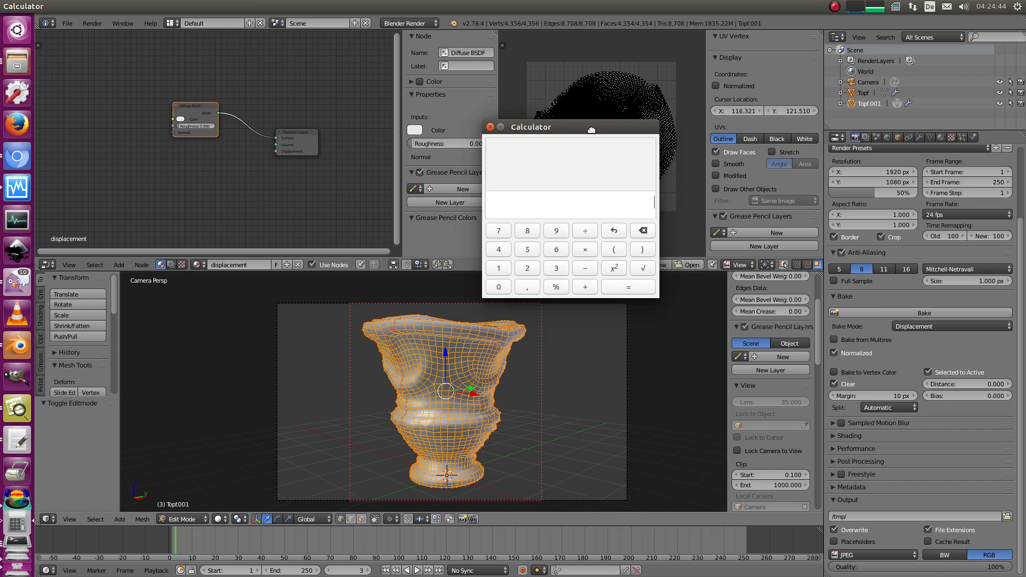
{"action": "left_click", "coordinate": [651, 269]}
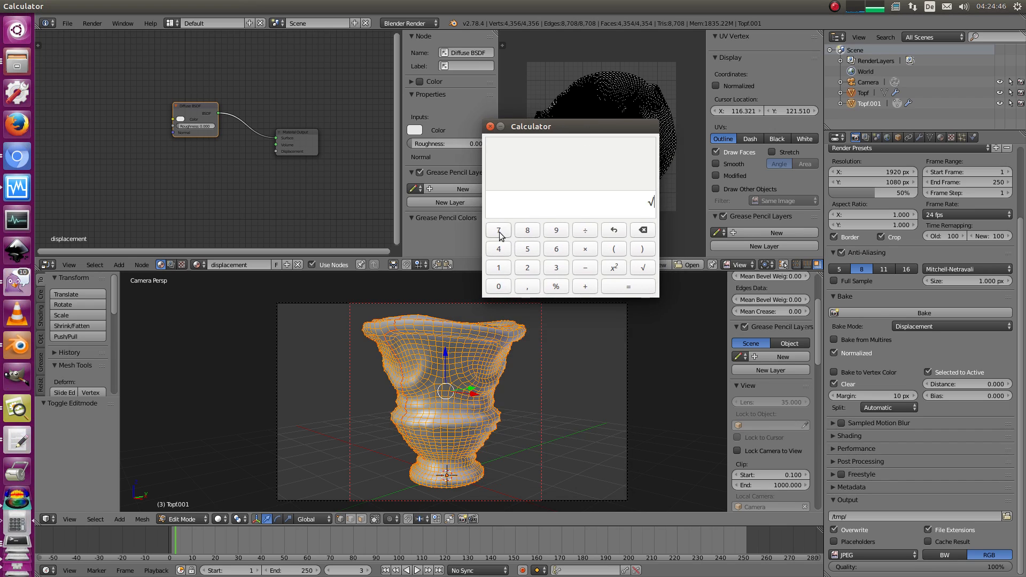
{"action": "left_click", "coordinate": [498, 249]}
{"action": "left_click", "coordinate": [527, 286]}
{"action": "left_click", "coordinate": [527, 249]}
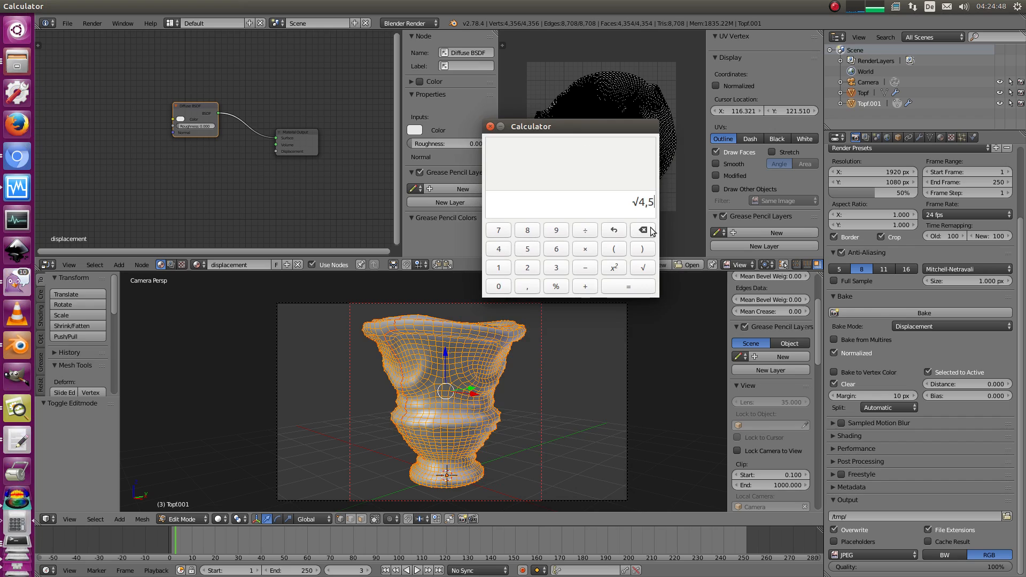
{"action": "left_click", "coordinate": [630, 288]}
{"action": "left_click_drag", "start_coordinate": [589, 206], "coordinate": [603, 208]}
{"action": "left_click_drag", "start_coordinate": [565, 128], "coordinate": [344, 173]}
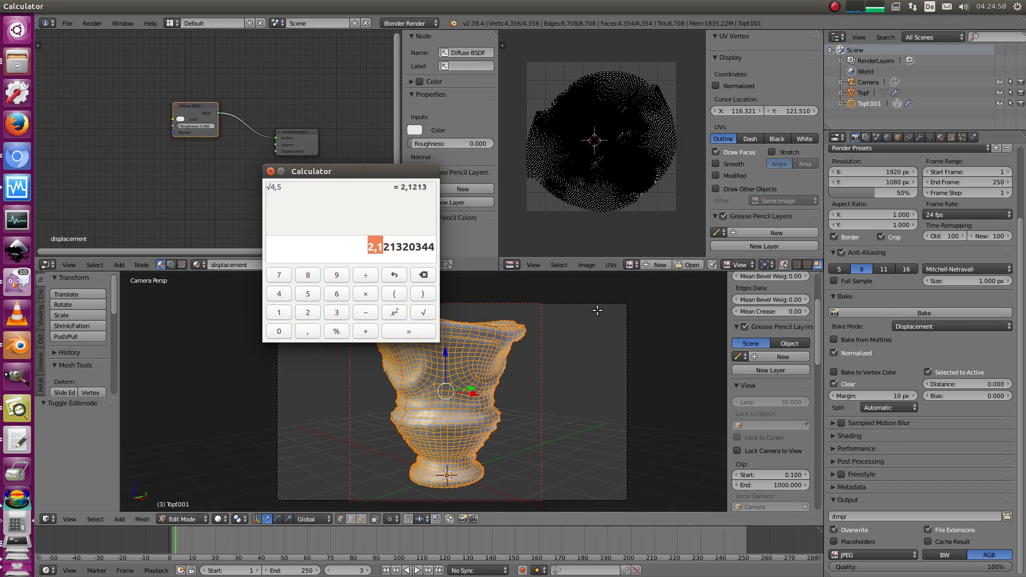
{"action": "left_click", "coordinate": [586, 264]}
{"action": "left_click", "coordinate": [603, 256]}
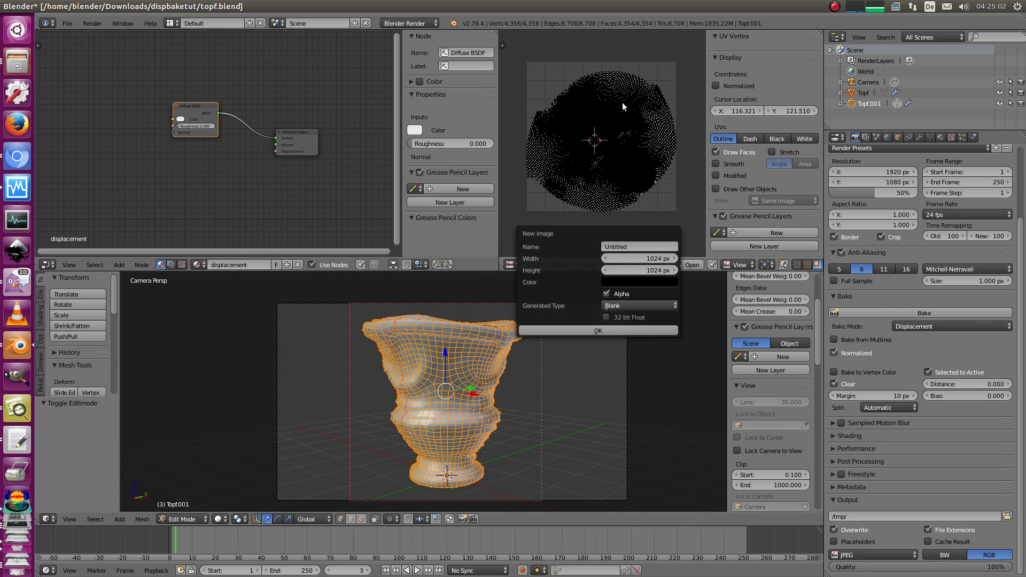
Step: Return to the Calculator and compute the square root of 9
{"action": "left_click", "coordinate": [17, 539]}
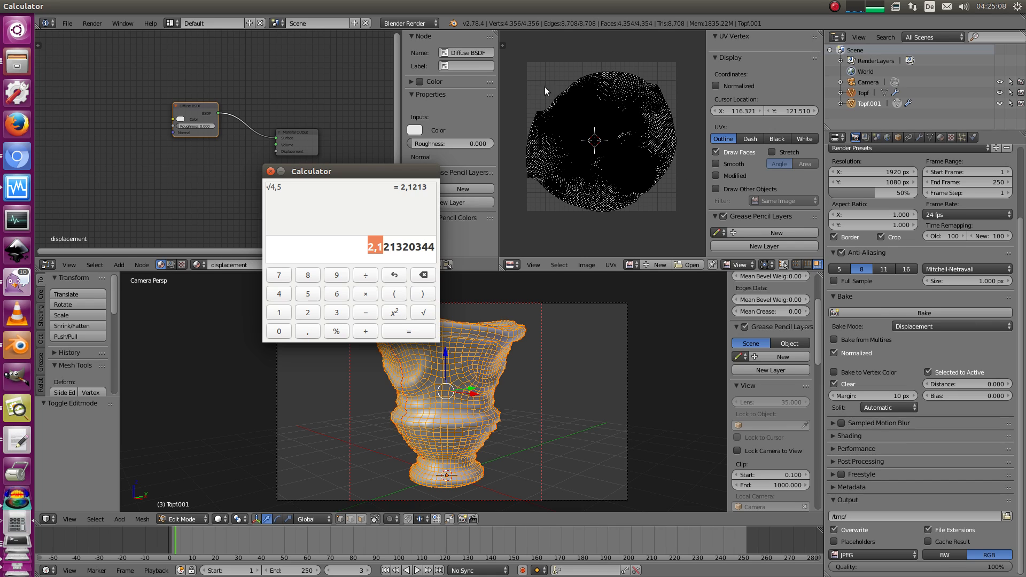
{"action": "left_click_drag", "start_coordinate": [333, 172], "coordinate": [335, 183]}
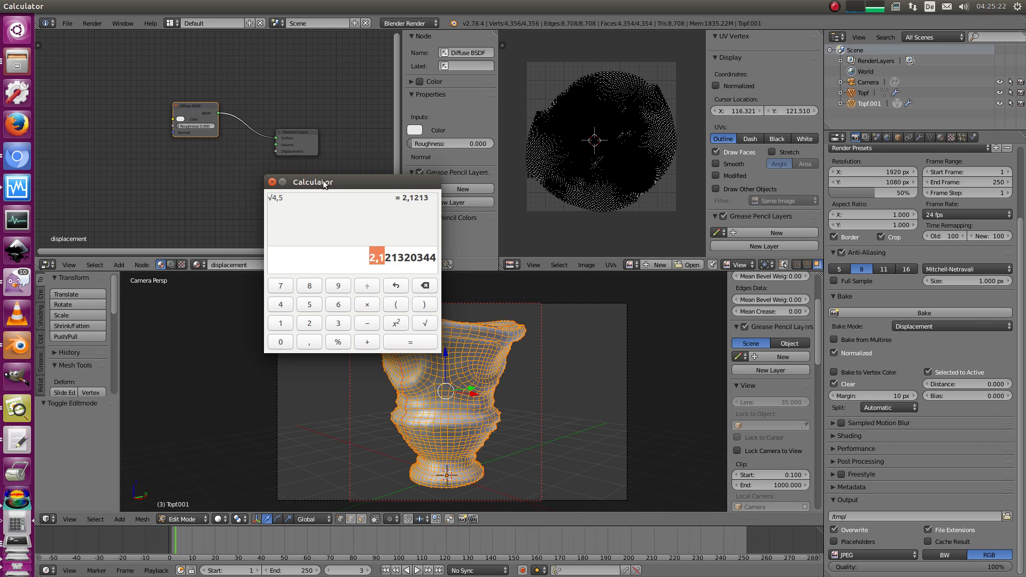
{"action": "left_click_drag", "start_coordinate": [323, 184], "coordinate": [321, 168]}
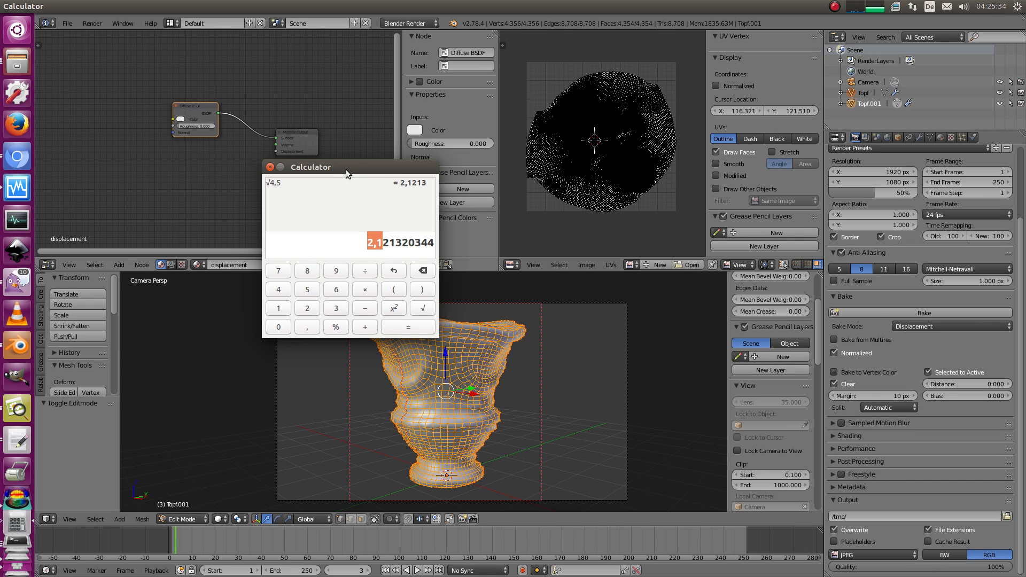
{"action": "left_click_drag", "start_coordinate": [345, 168], "coordinate": [357, 194]}
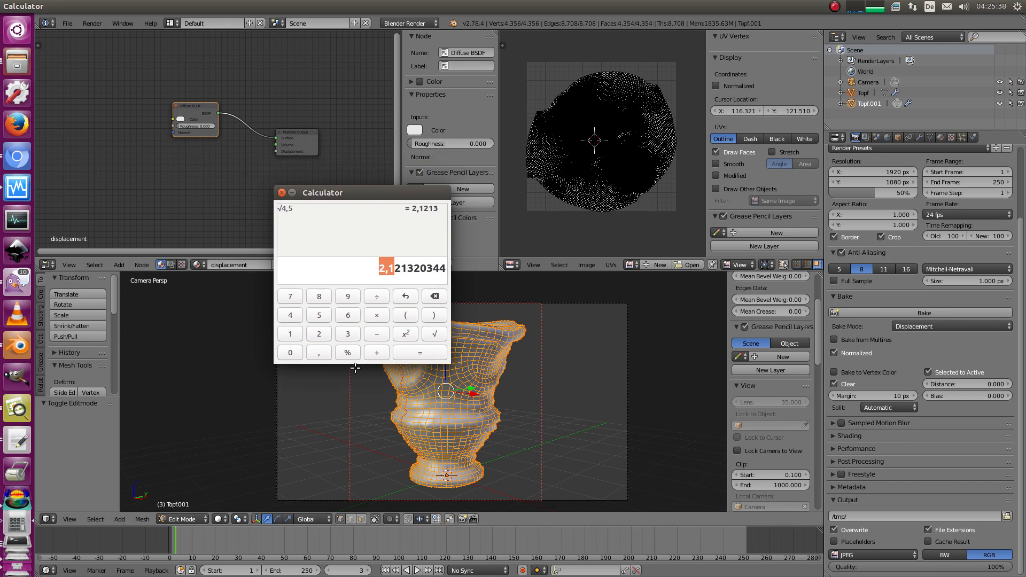
{"action": "left_click", "coordinate": [435, 296]}
{"action": "left_click", "coordinate": [437, 338]}
{"action": "left_click", "coordinate": [348, 296]}
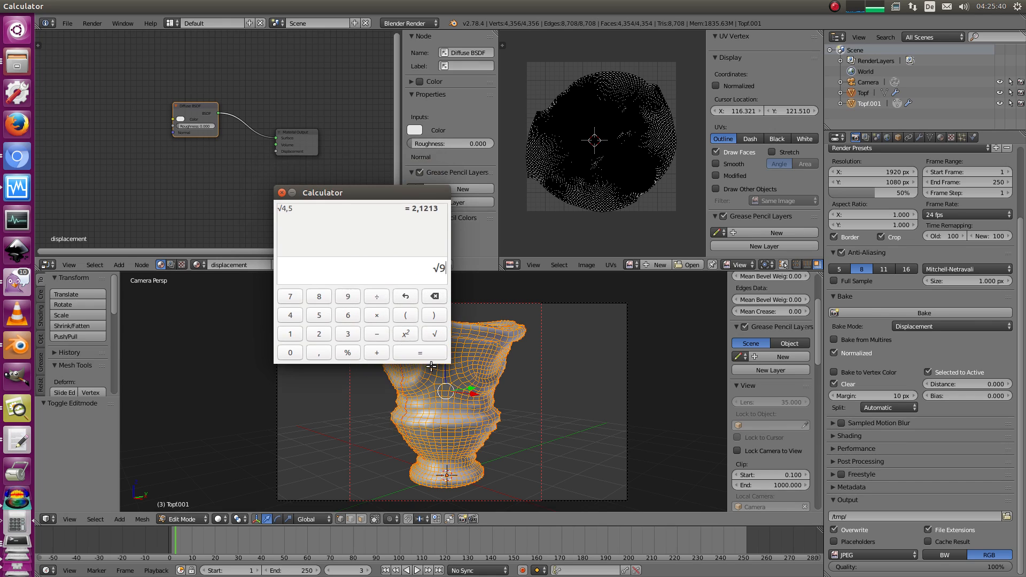
{"action": "left_click", "coordinate": [420, 353]}
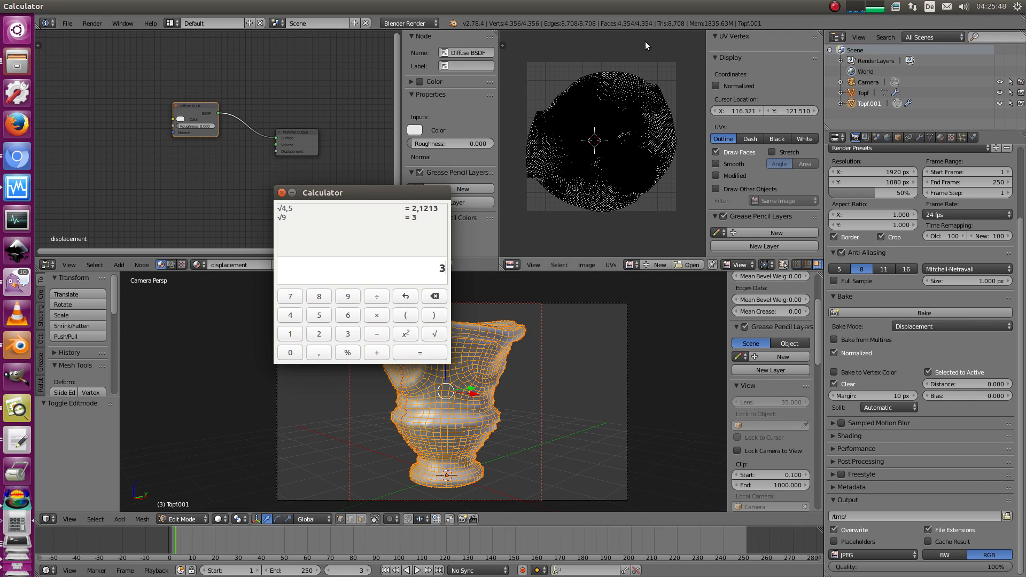
{"action": "left_click_drag", "start_coordinate": [321, 196], "coordinate": [306, 194]}
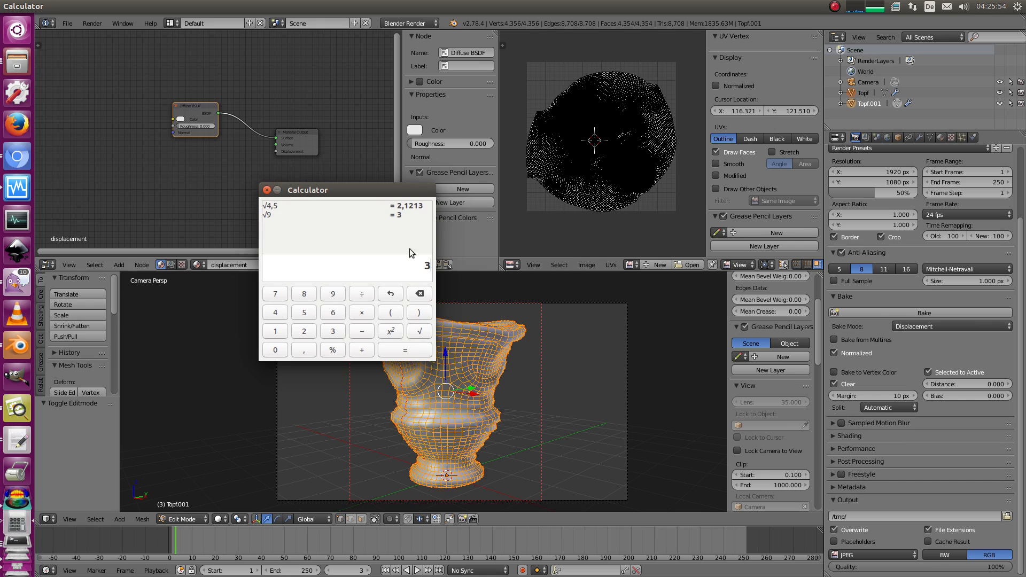
{"action": "left_click_drag", "start_coordinate": [291, 190], "coordinate": [286, 204]}
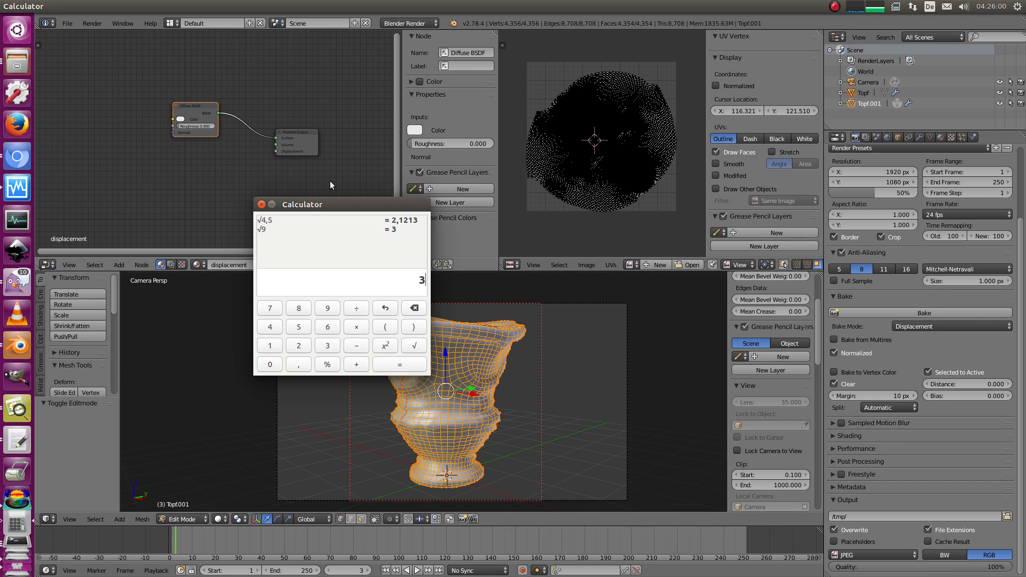
Step: Close the Calculator and set up a new image in the UV editor with width and height of 3072 px
{"action": "left_click_drag", "start_coordinate": [337, 200], "coordinate": [336, 215]}
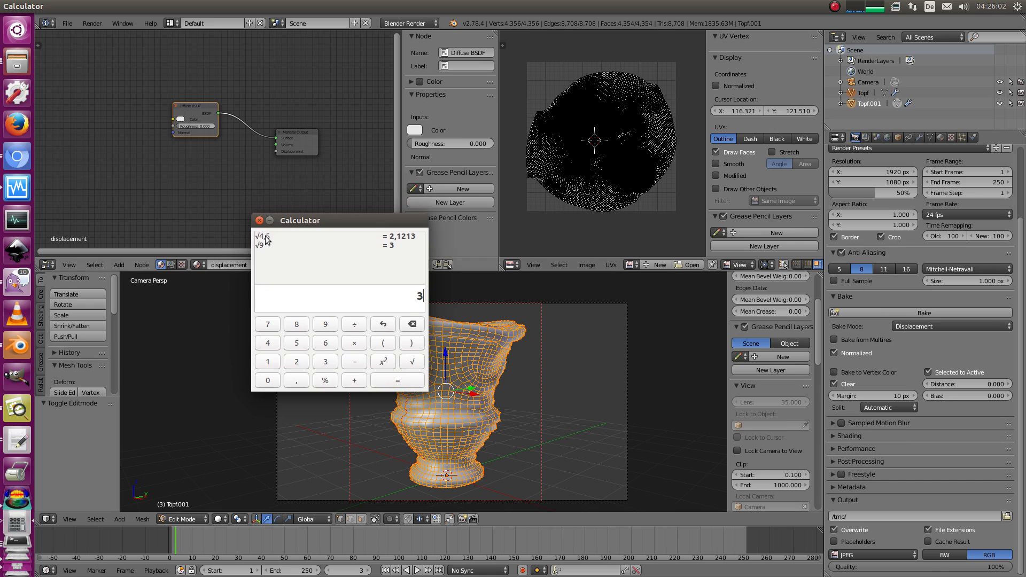
{"action": "left_click", "coordinate": [259, 220]}
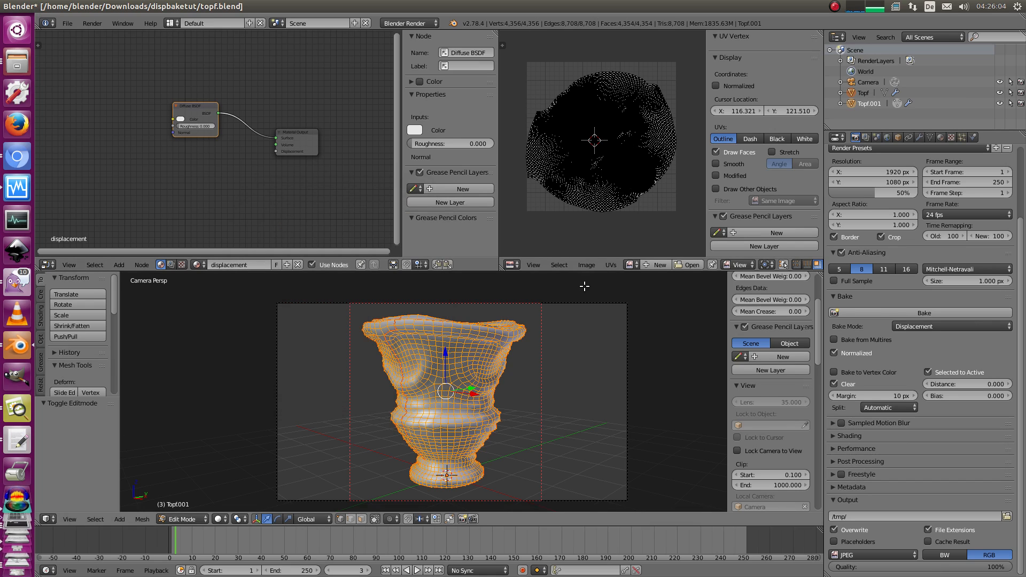
{"action": "left_click", "coordinate": [591, 264]}
{"action": "left_click", "coordinate": [606, 255]}
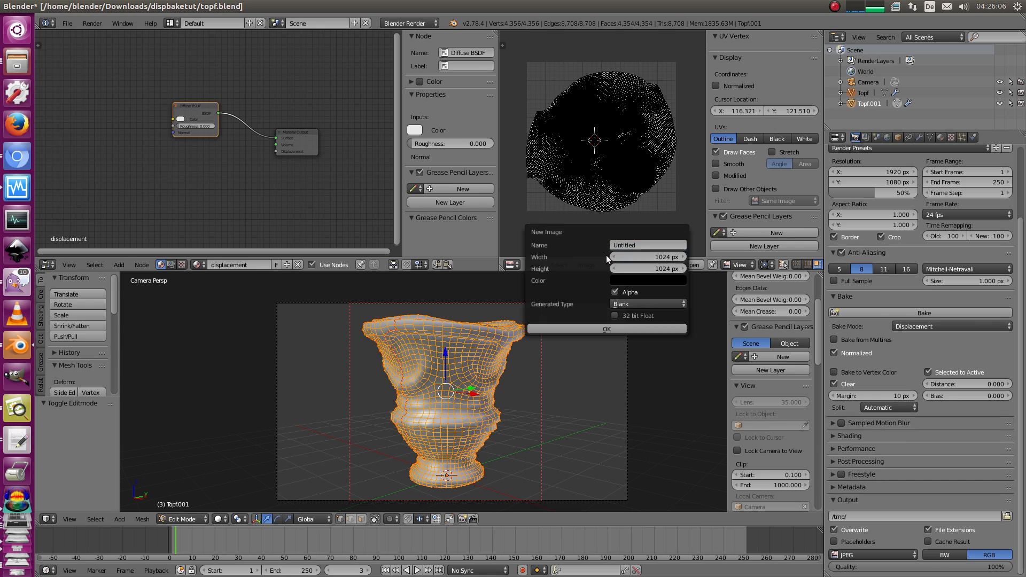
{"action": "left_click", "coordinate": [651, 256]}
{"action": "type", "text": "*3"}
{"action": "key", "text": "Return"}
{"action": "left_click", "coordinate": [674, 268]}
{"action": "type", "text": "*3"}
{"action": "key", "text": "Return"}
Step: Name the new image Displacement, enable 32 bit Float, and create it
{"action": "left_click", "coordinate": [639, 244]}
{"action": "type", "text": "Displacement"}
{"action": "key", "text": "Return"}
{"action": "left_click", "coordinate": [614, 316]}
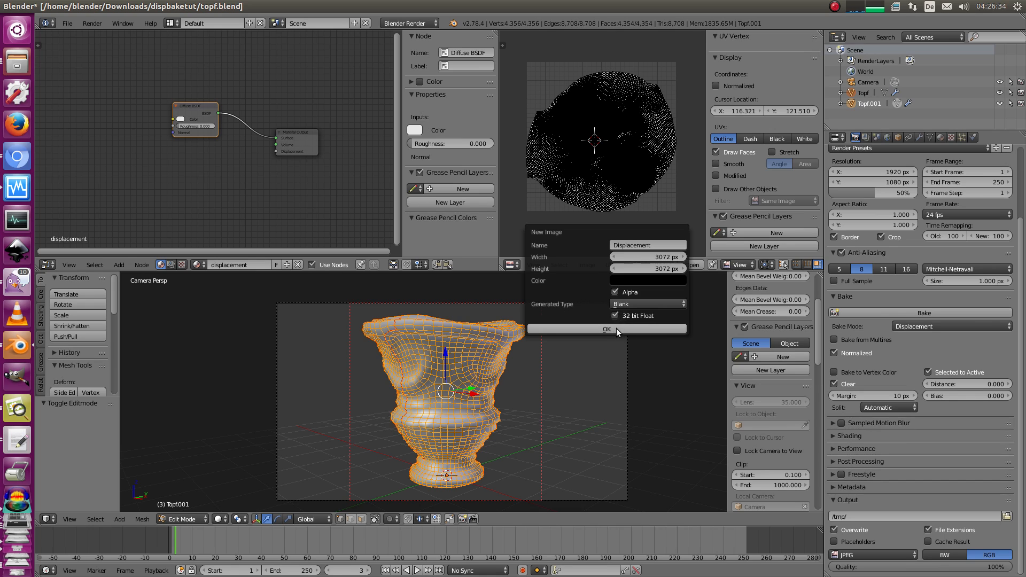
{"action": "left_click", "coordinate": [617, 328]}
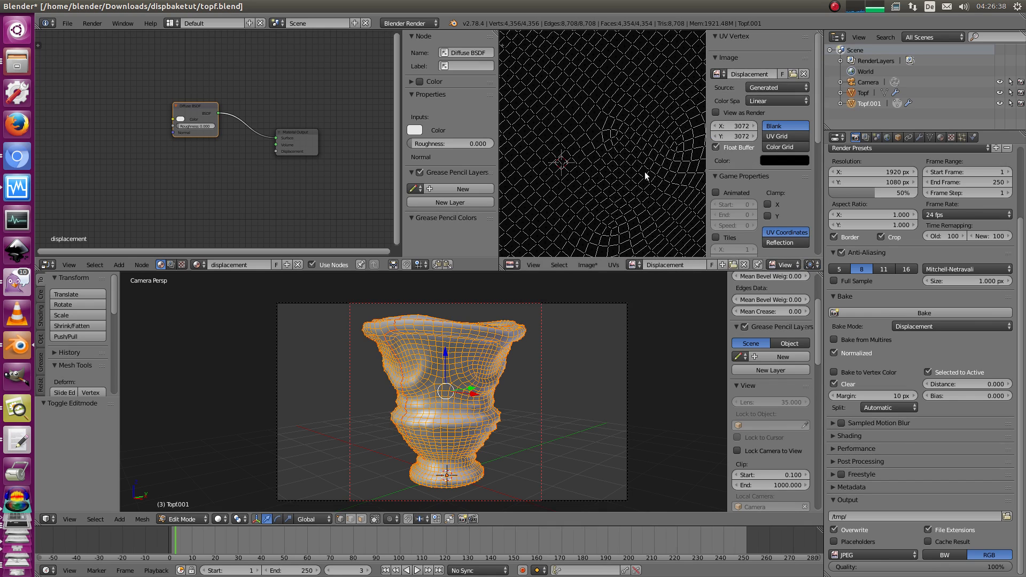
Step: Set the Displacement image's color space to sRGB
{"action": "key", "text": "n"}
{"action": "key", "text": "n"}
{"action": "scroll", "coordinate": [609, 157], "scroll_direction": "down", "scroll_amount": 2}
{"action": "middle_click_drag", "start_coordinate": [602, 152], "coordinate": [601, 151]}
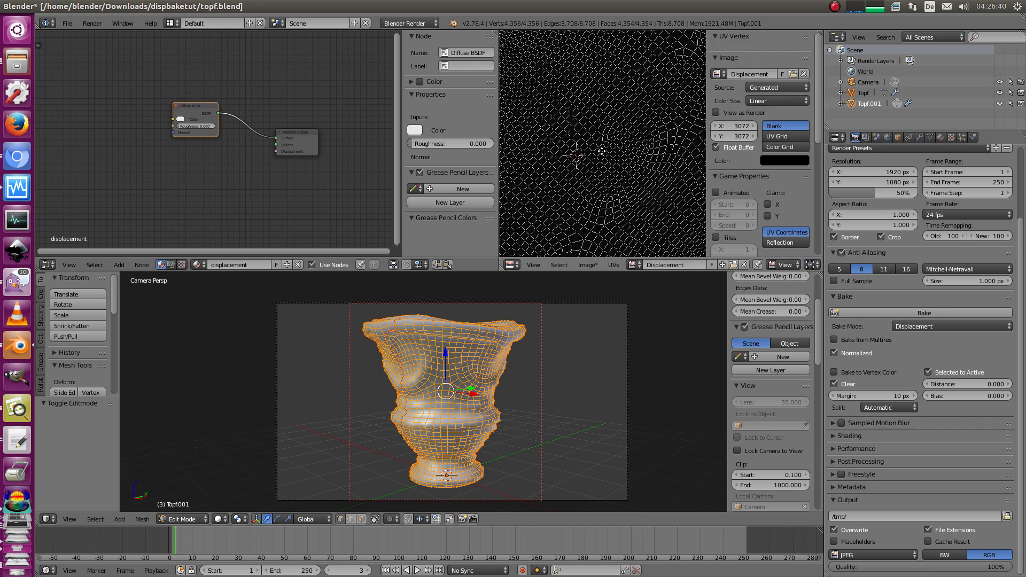
{"action": "left_click_drag", "start_coordinate": [602, 152], "coordinate": [607, 141]}
{"action": "scroll", "coordinate": [607, 139], "scroll_direction": "down", "scroll_amount": 5}
{"action": "middle_click_drag", "start_coordinate": [628, 139], "coordinate": [596, 150]}
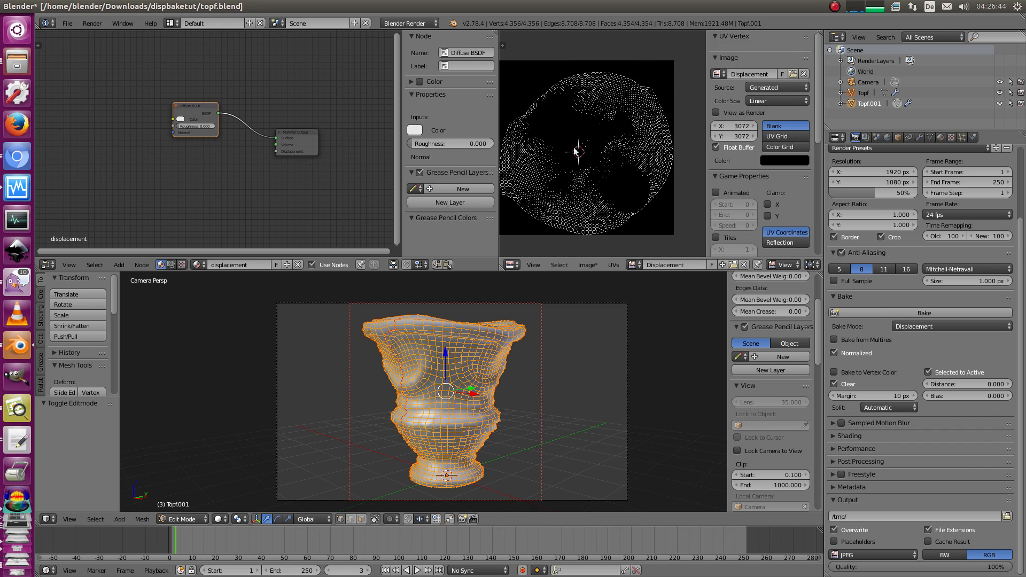
{"action": "left_click", "coordinate": [781, 101]}
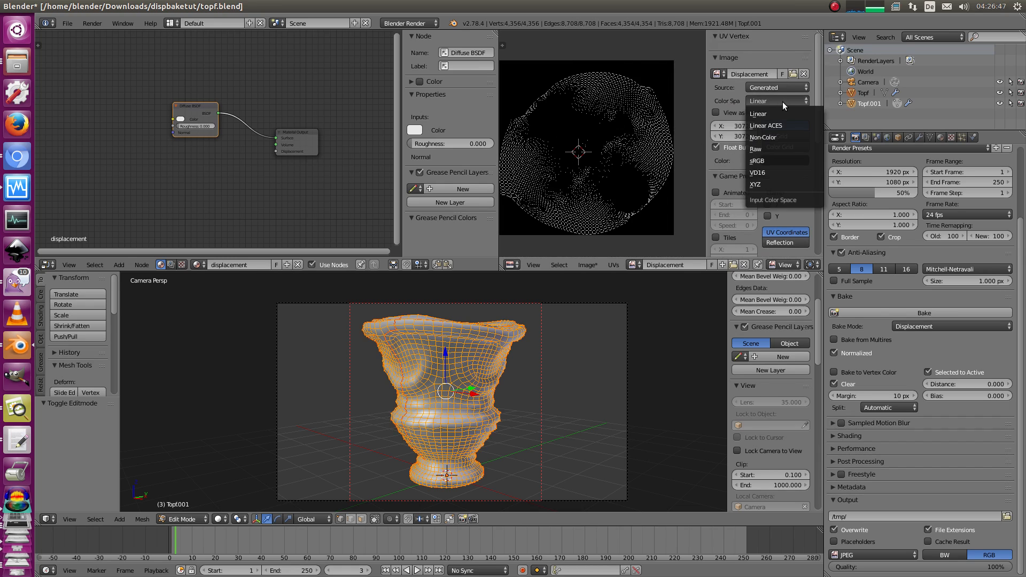
{"action": "left_click", "coordinate": [773, 159]}
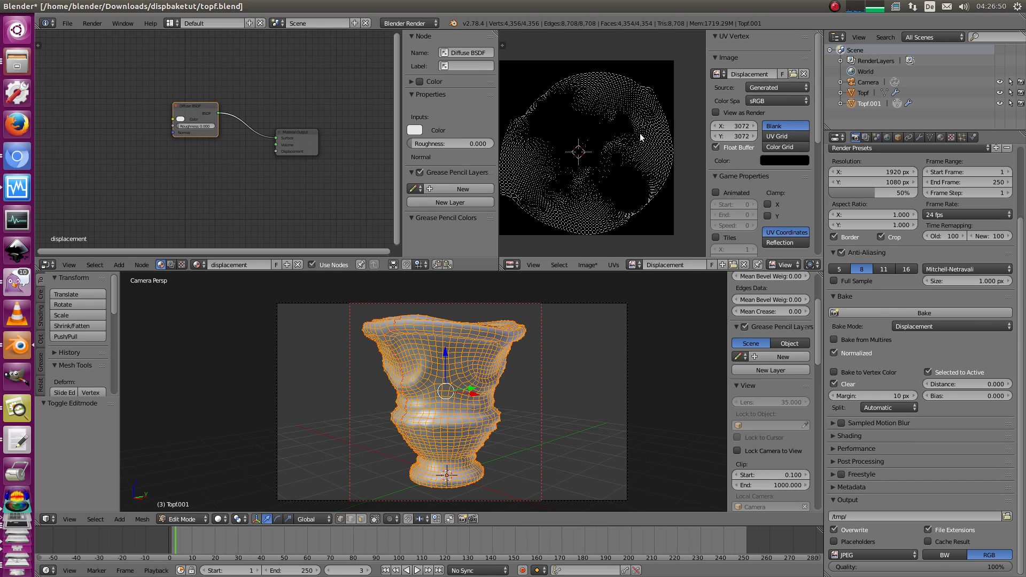
{"action": "middle_click_drag", "start_coordinate": [584, 141], "coordinate": [596, 140]}
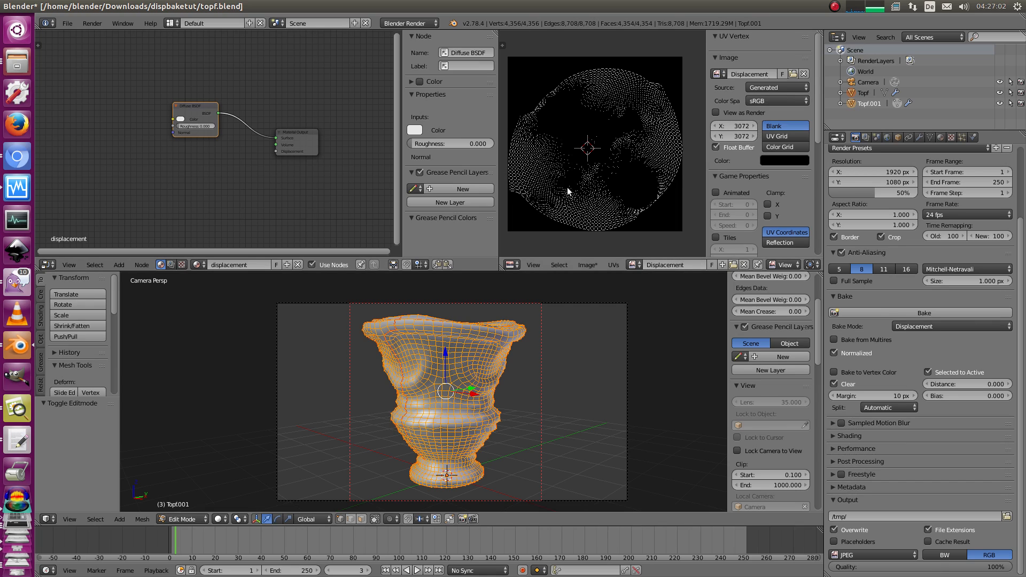
Step: Leave Edit Mode on Topf.001 and bake the normalized displacement map into the image
{"action": "middle_click_drag", "start_coordinate": [591, 183], "coordinate": [598, 175]}
{"action": "key", "text": "Tab"}
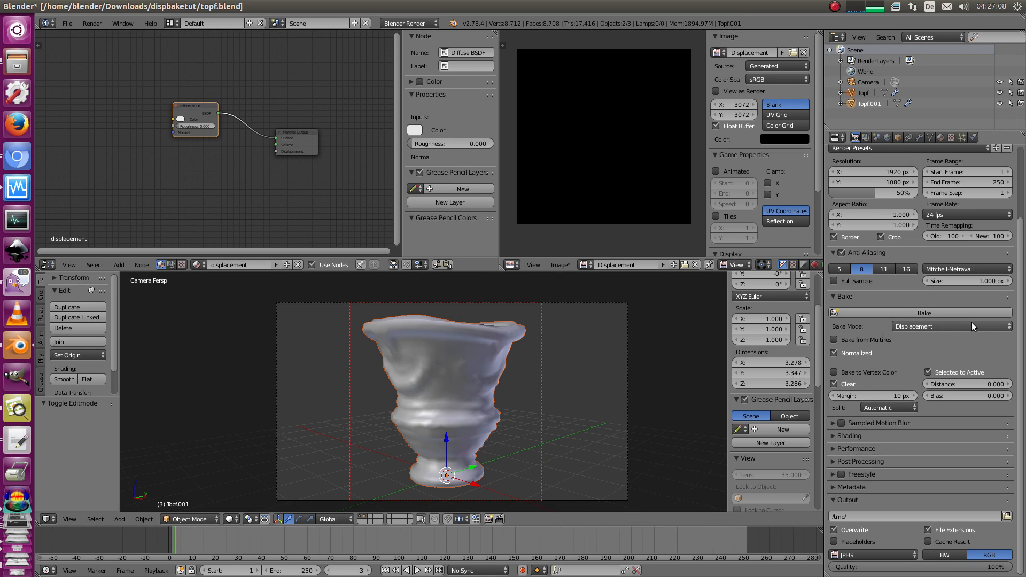
{"action": "left_click", "coordinate": [893, 313]}
{"action": "scroll", "coordinate": [603, 160], "scroll_direction": "down", "scroll_amount": 1}
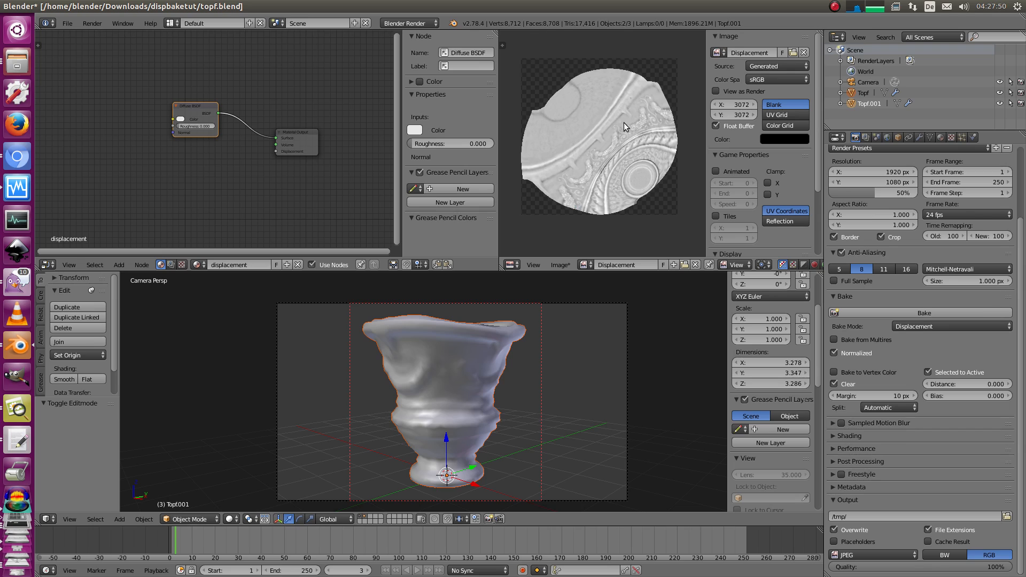
Step: Examine the relief detail of the baked normalized displacement map in a temporarily maximized image editor
{"action": "key", "text": "ctrl+Up"}
{"action": "scroll", "coordinate": [532, 335], "scroll_direction": "up", "scroll_amount": 3}
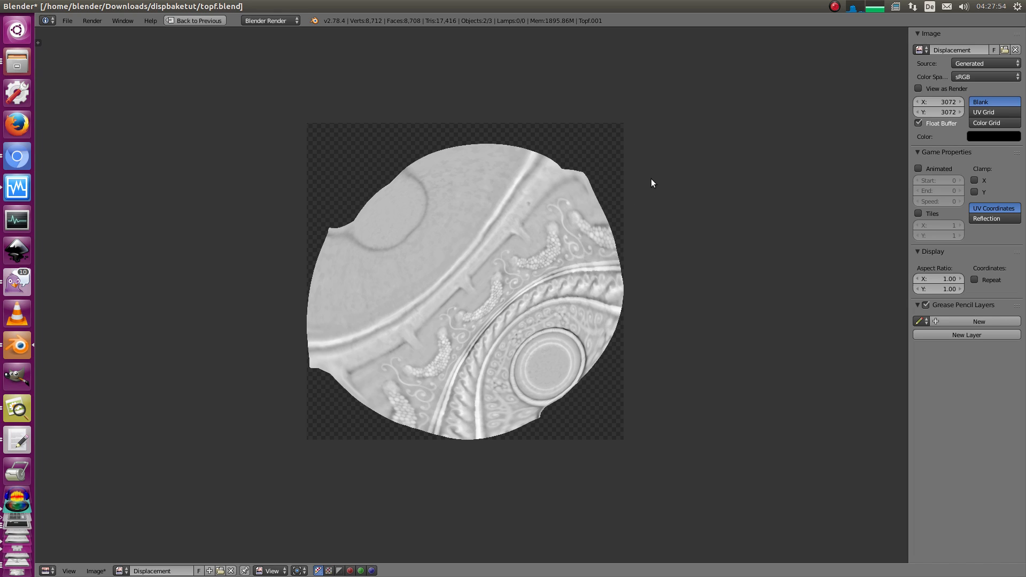
{"action": "scroll", "coordinate": [455, 404], "scroll_direction": "up", "scroll_amount": 2}
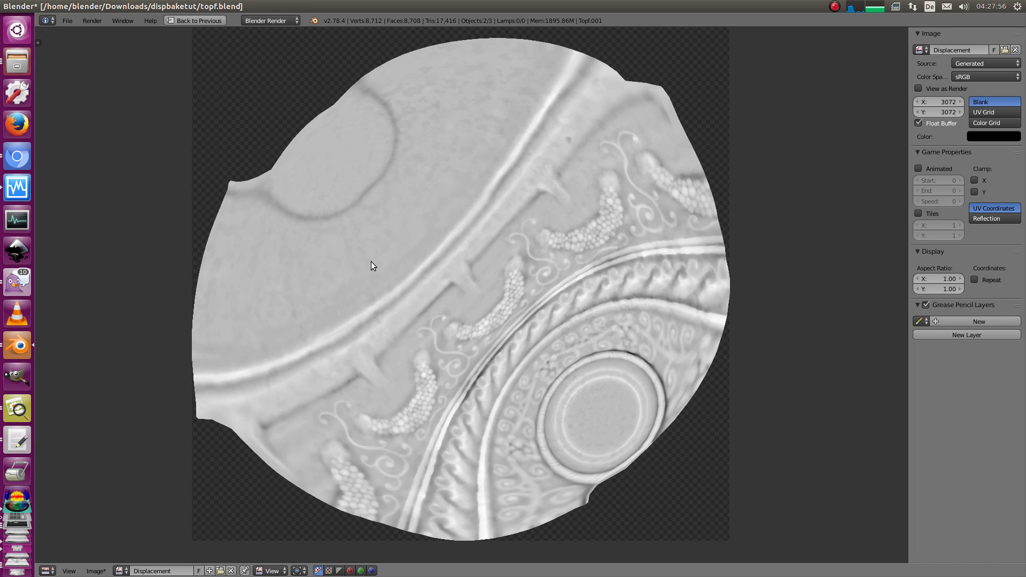
{"action": "scroll", "coordinate": [456, 301], "scroll_direction": "up", "scroll_amount": 2}
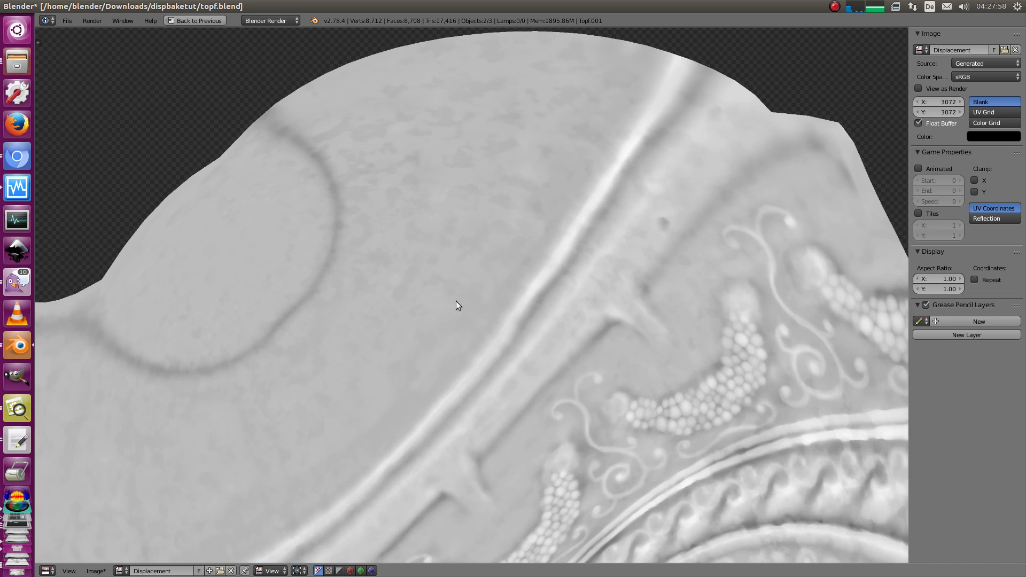
{"action": "scroll", "coordinate": [525, 360], "scroll_direction": "down", "scroll_amount": 2}
{"action": "middle_click_drag", "start_coordinate": [586, 316], "coordinate": [607, 148]}
{"action": "middle_click_drag", "start_coordinate": [594, 348], "coordinate": [541, 361]}
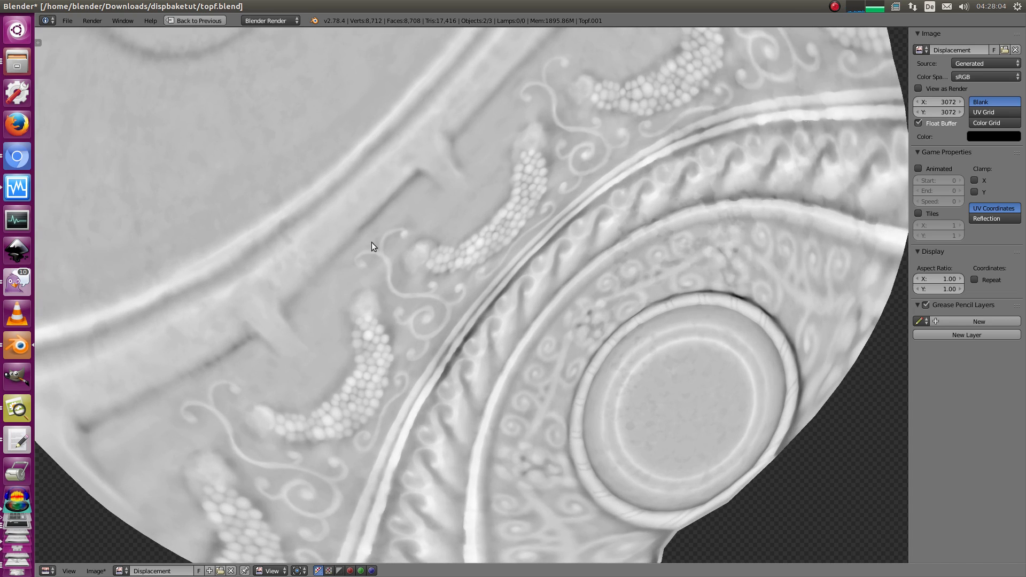
{"action": "middle_click_drag", "start_coordinate": [563, 225], "coordinate": [601, 184], "text": "ctrl"}
{"action": "scroll", "coordinate": [585, 291], "scroll_direction": "down", "scroll_amount": 2}
{"action": "middle_click_drag", "start_coordinate": [624, 256], "coordinate": [569, 321]}
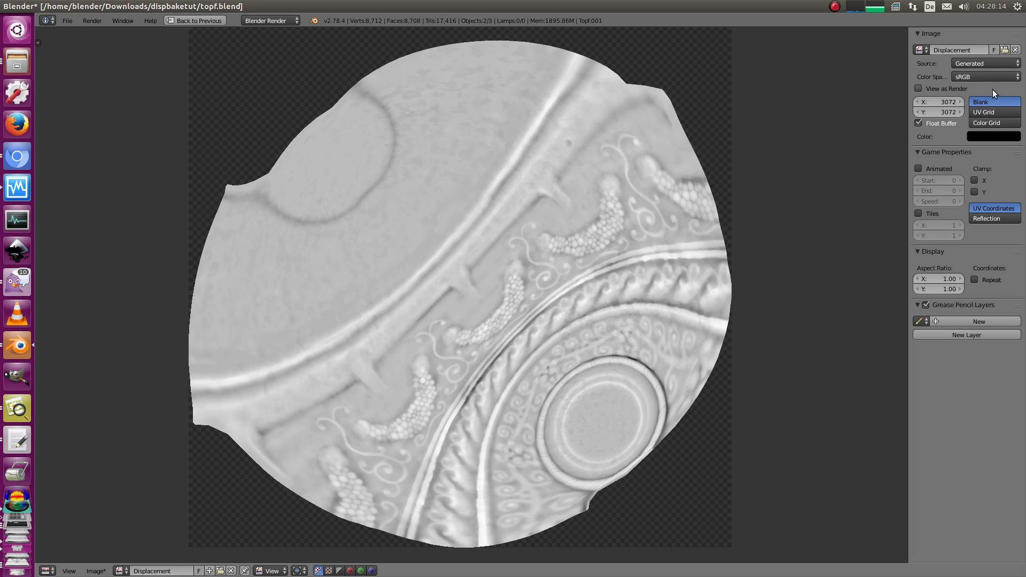
{"action": "key", "text": "ctrl+Up"}
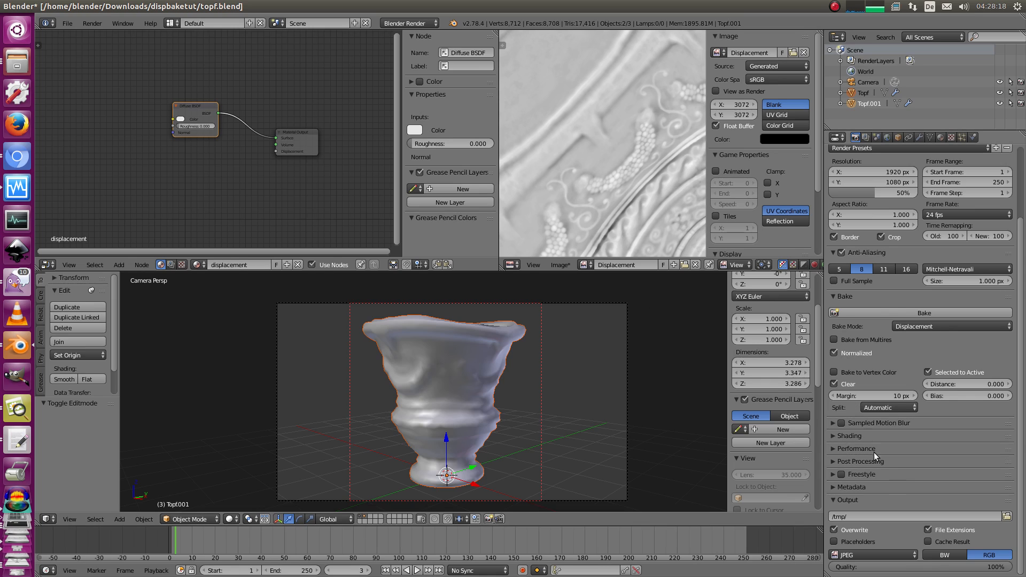
{"action": "scroll", "coordinate": [602, 176], "scroll_direction": "down", "scroll_amount": 3}
{"action": "key", "text": "ctrl+Up"}
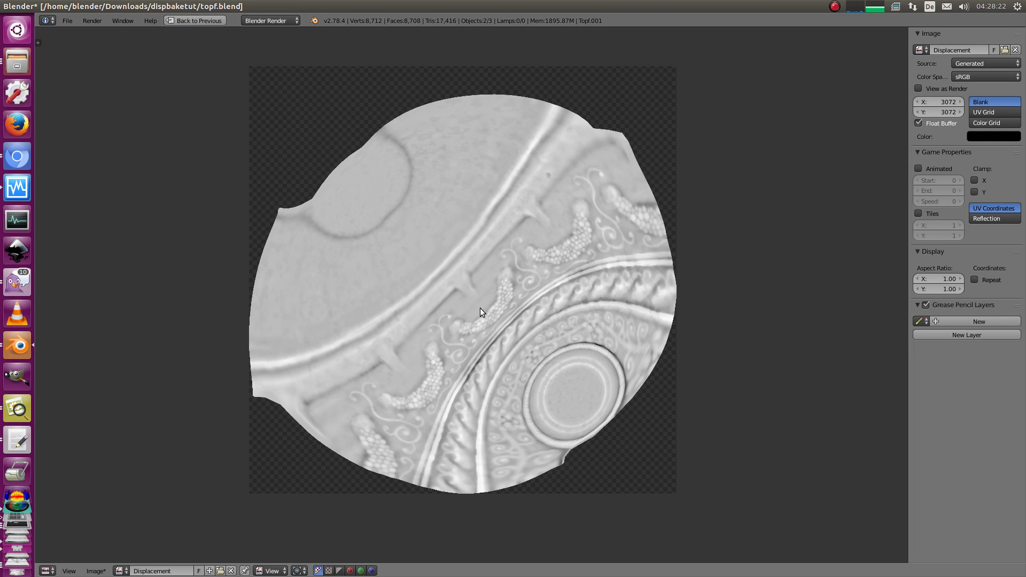
{"action": "middle_click_drag", "start_coordinate": [498, 338], "coordinate": [496, 305]}
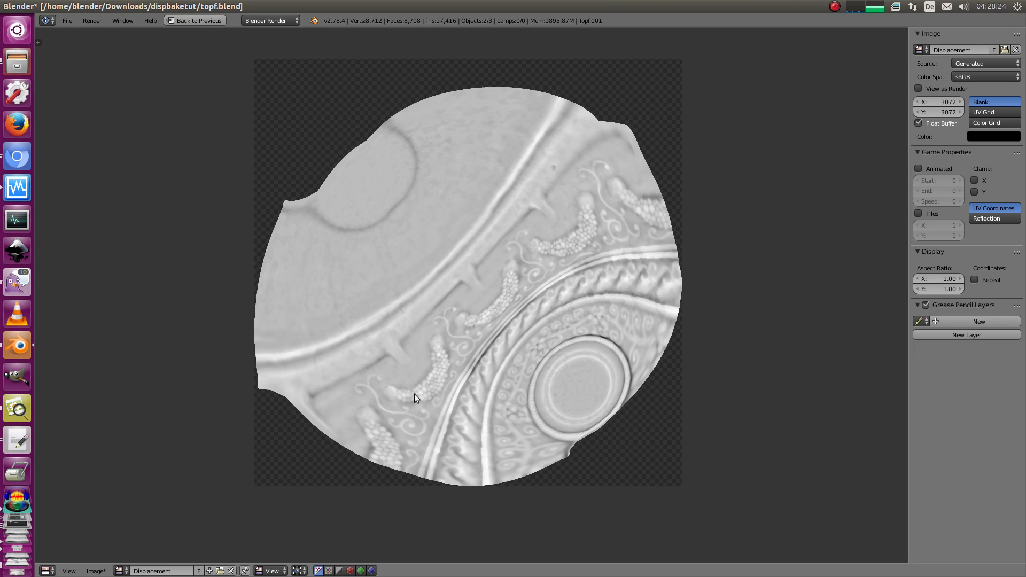
{"action": "scroll", "coordinate": [457, 316], "scroll_direction": "up", "scroll_amount": 5}
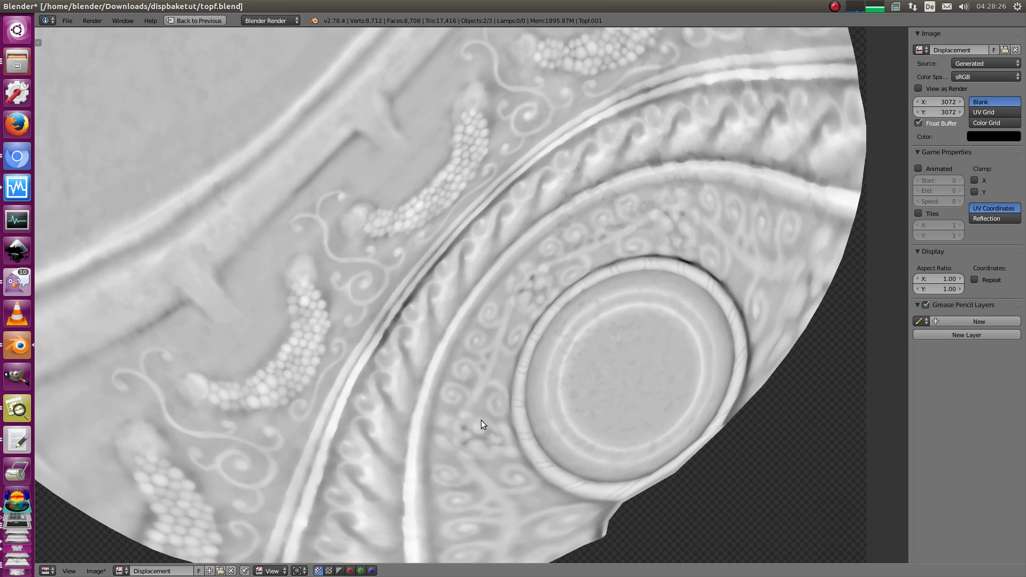
{"action": "middle_click_drag", "start_coordinate": [608, 166], "coordinate": [555, 249]}
{"action": "scroll", "coordinate": [534, 248], "scroll_direction": "down", "scroll_amount": 5}
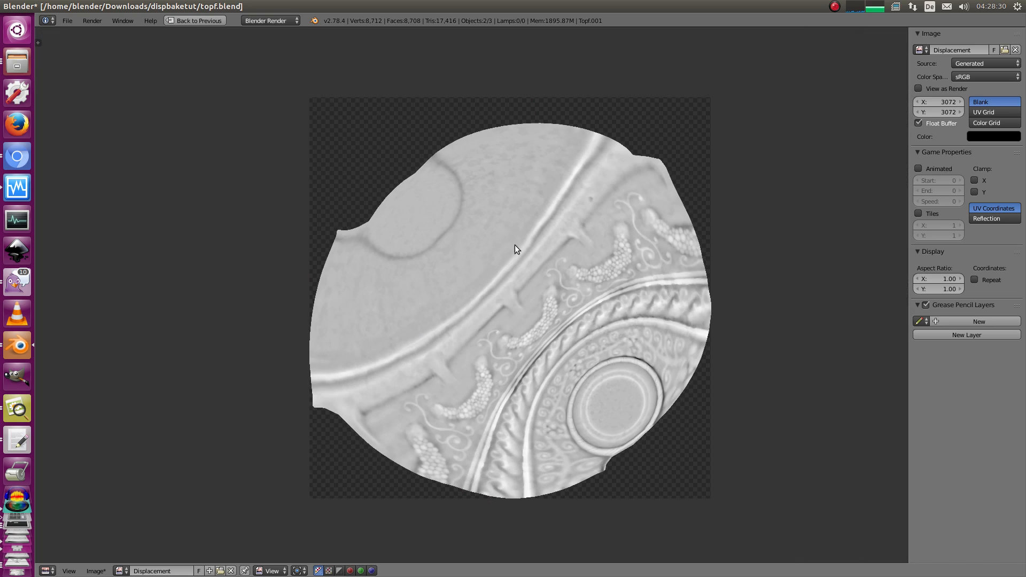
{"action": "middle_click_drag", "start_coordinate": [515, 229], "coordinate": [511, 192]}
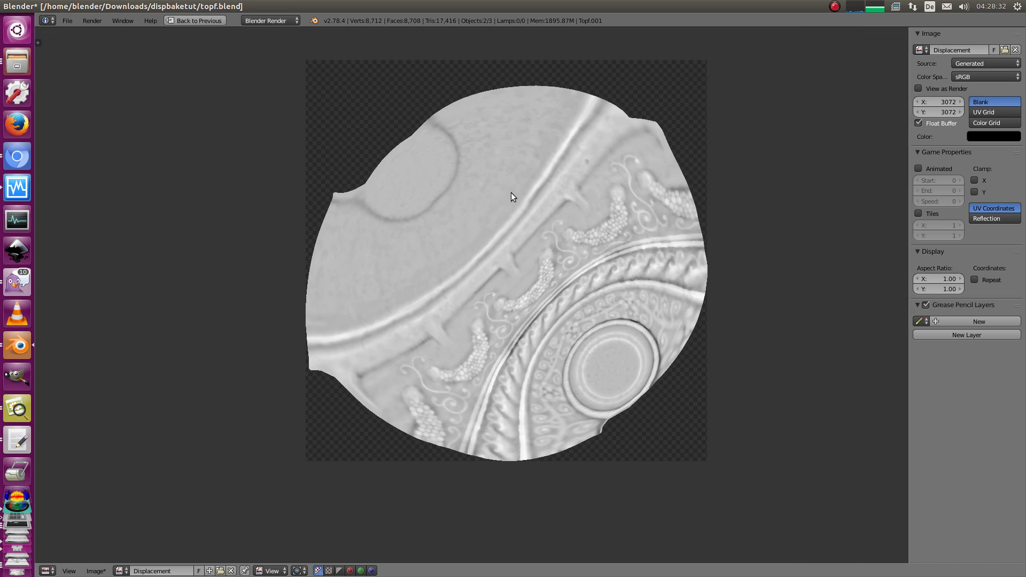
{"action": "left_click_drag", "start_coordinate": [503, 198], "coordinate": [467, 438]}
{"action": "scroll", "coordinate": [514, 255], "scroll_direction": "up", "scroll_amount": 1}
{"action": "key", "text": "ctrl+Up"}
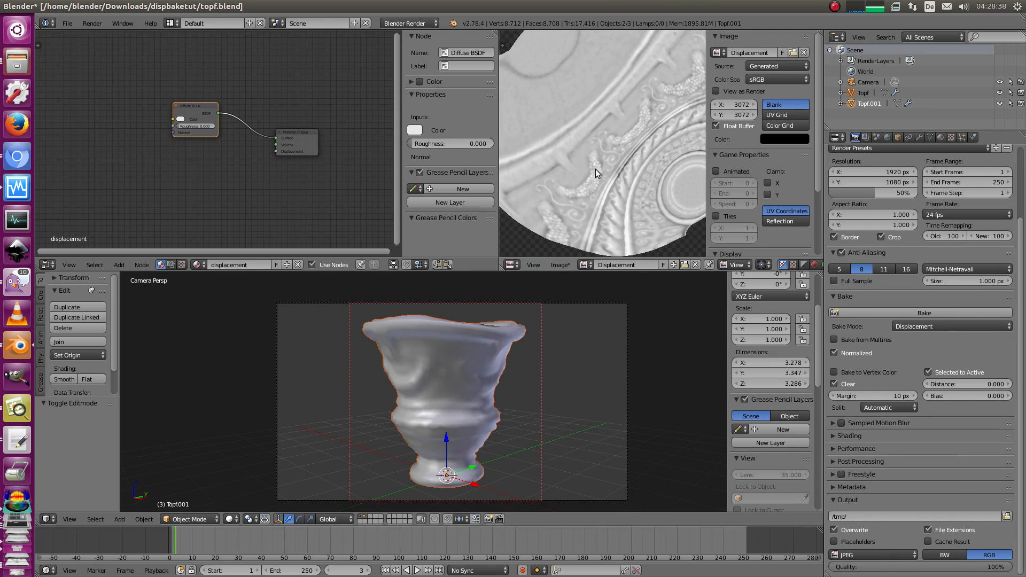
Step: Set the Displacement image's color space to Linear
{"action": "scroll", "coordinate": [595, 169], "scroll_direction": "down", "scroll_amount": 2}
{"action": "left_click", "coordinate": [796, 80]}
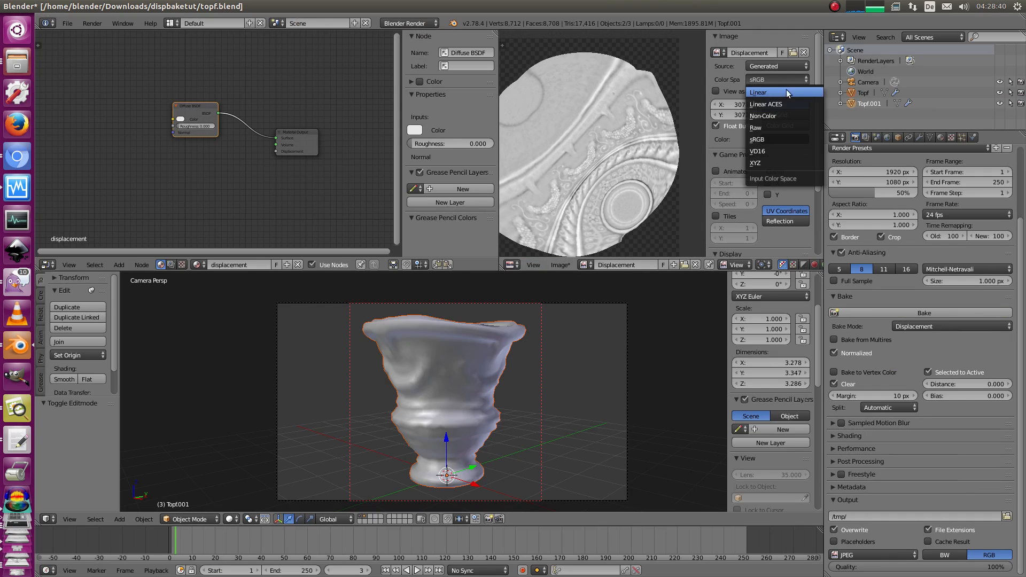
{"action": "left_click", "coordinate": [785, 91]}
{"action": "scroll", "coordinate": [604, 162], "scroll_direction": "down", "scroll_amount": 2}
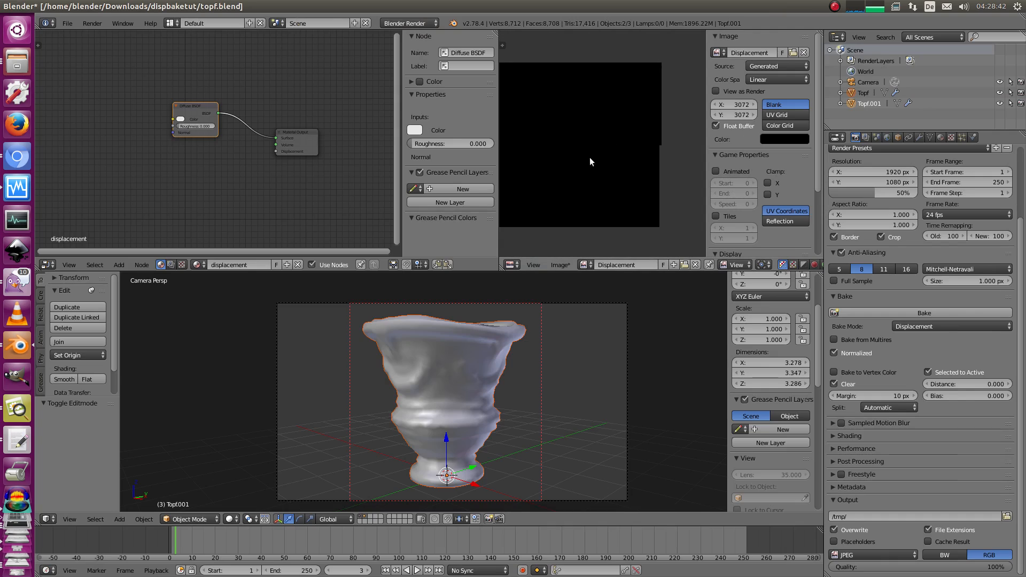
Step: Disable Normalized in the bake settings and bake the displacement map again
{"action": "middle_click_drag", "start_coordinate": [608, 144], "coordinate": [626, 146]}
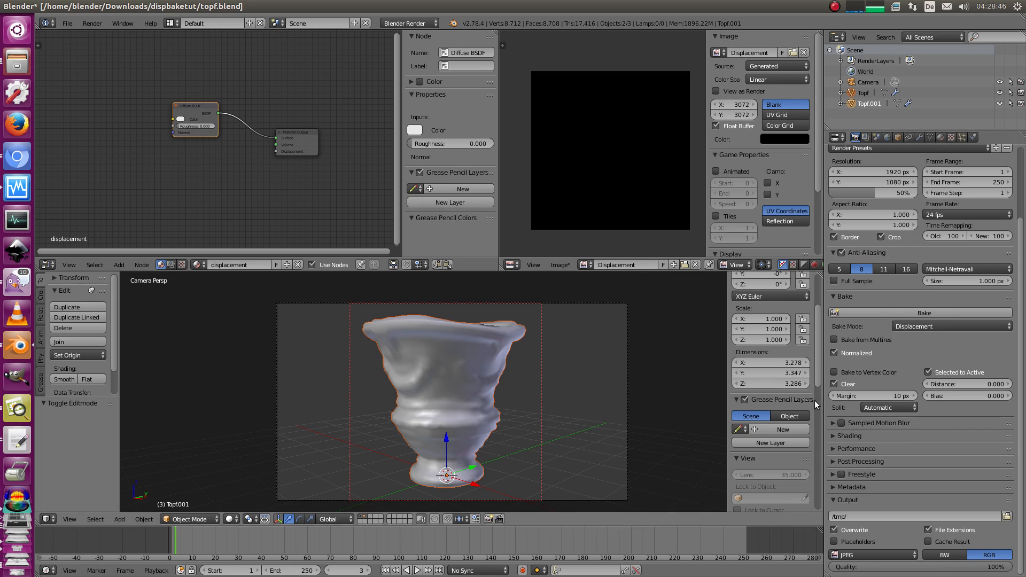
{"action": "left_click", "coordinate": [834, 353]}
{"action": "left_click", "coordinate": [871, 314]}
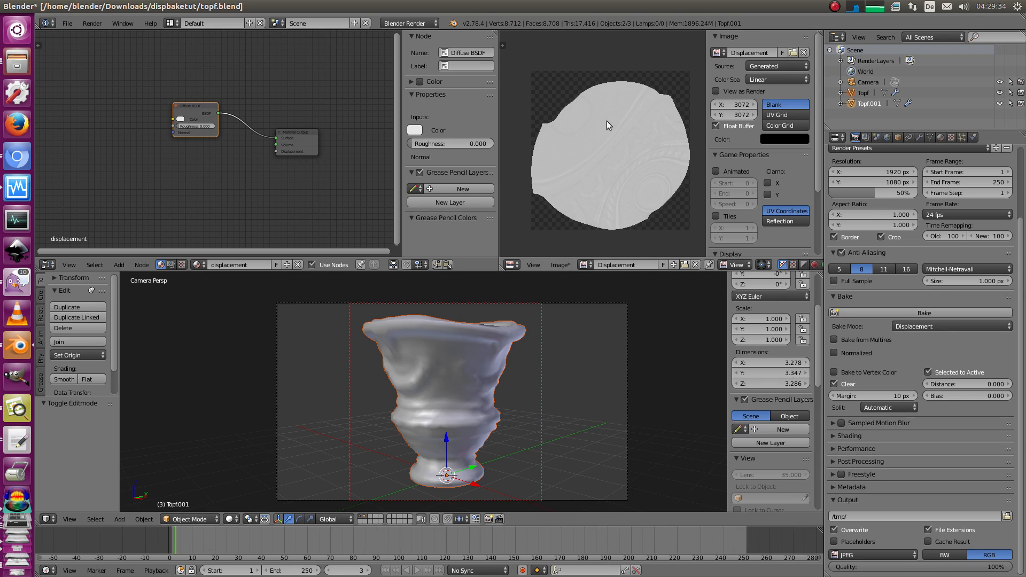
Step: Examine the tonal range and surface detail of the non-normalized displacement bake in a maximized image editor
{"action": "key", "text": "ctrl+space"}
{"action": "scroll", "coordinate": [540, 401], "scroll_direction": "up", "scroll_amount": 4}
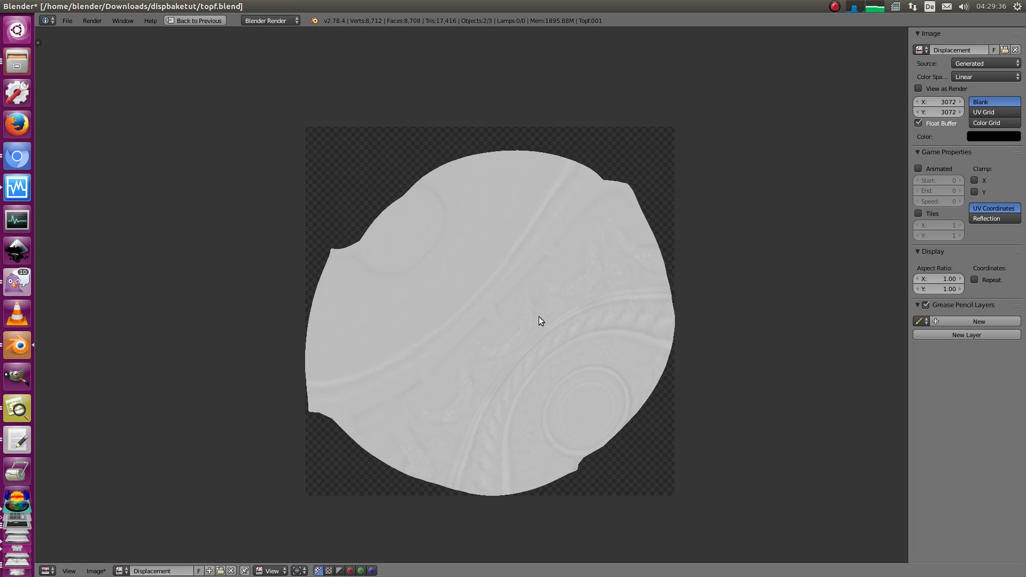
{"action": "middle_click_drag", "start_coordinate": [538, 317], "coordinate": [542, 270]}
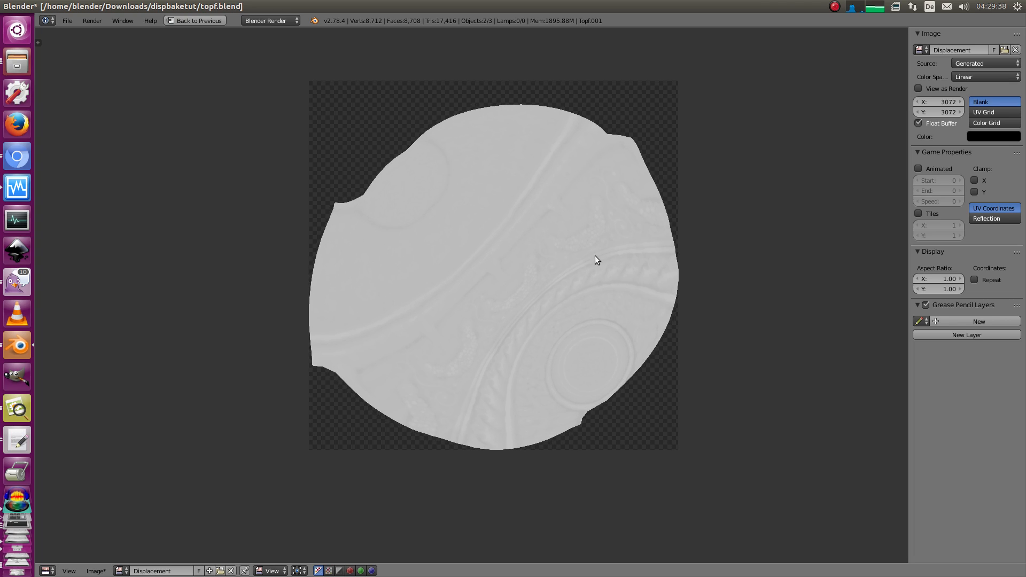
{"action": "key", "text": "ctrl+space"}
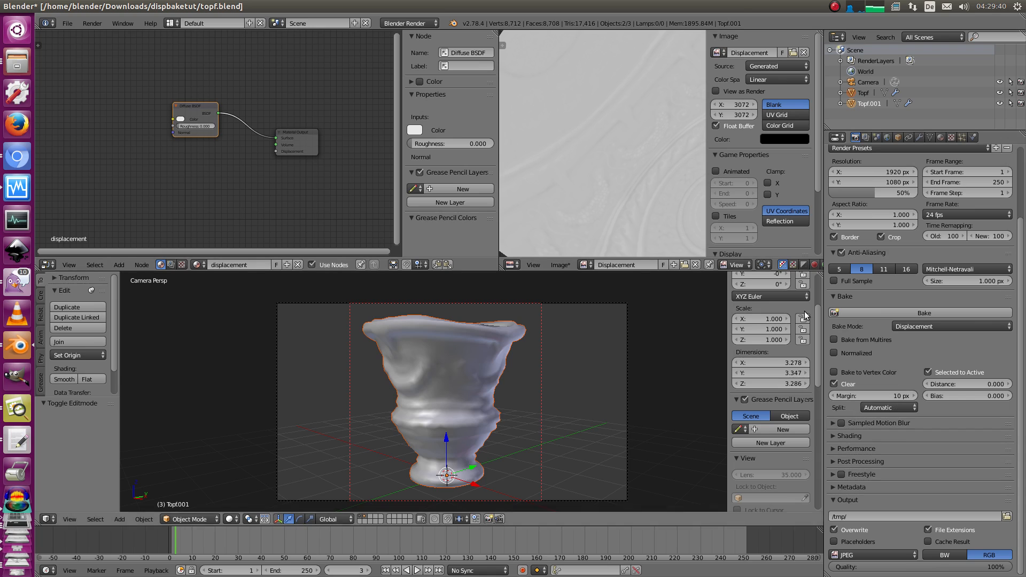
{"action": "key", "text": "ctrl+space"}
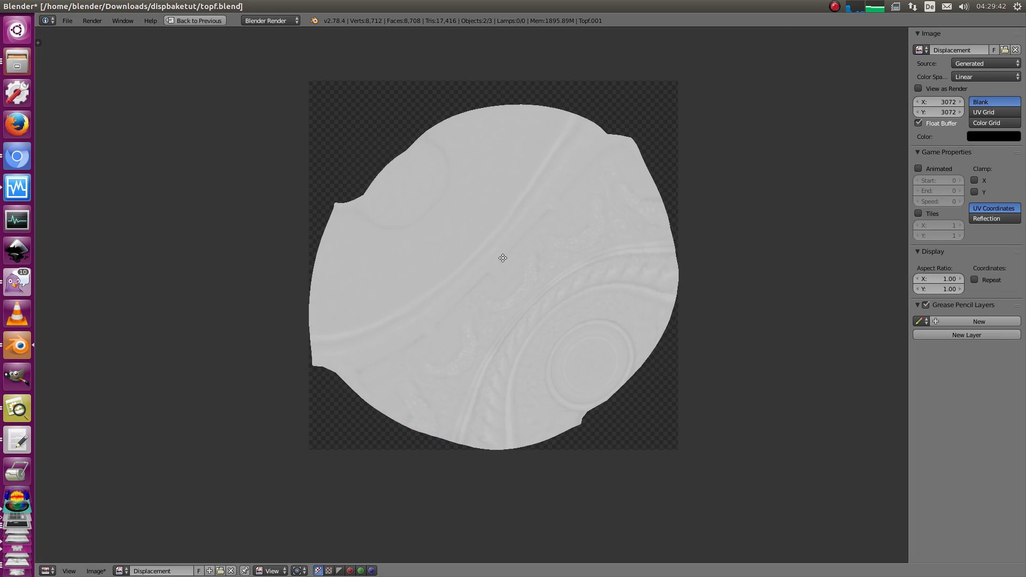
{"action": "scroll", "coordinate": [488, 263], "scroll_direction": "up", "scroll_amount": 5}
{"action": "scroll", "coordinate": [479, 289], "scroll_direction": "down", "scroll_amount": 7}
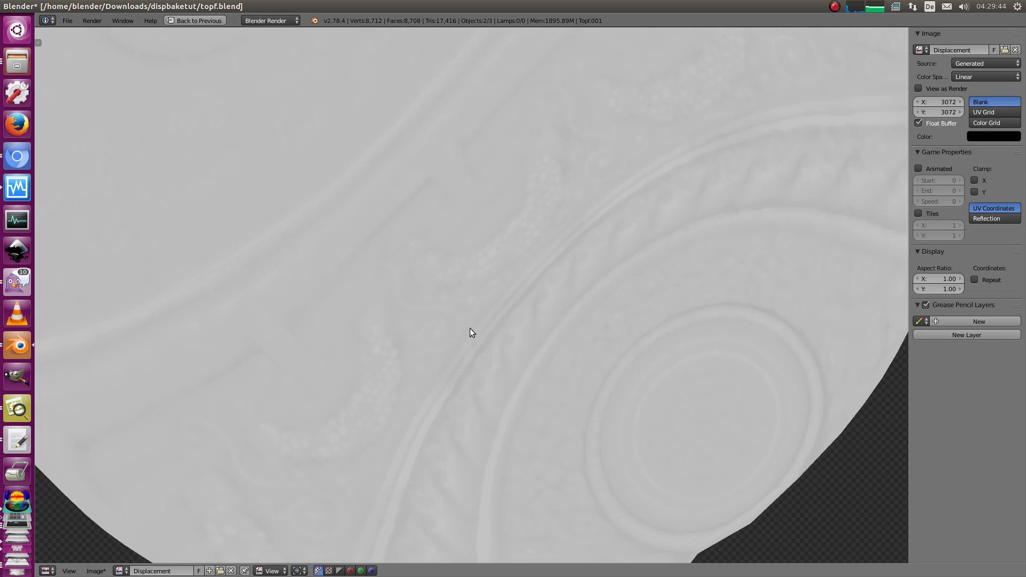
{"action": "left_click_drag", "start_coordinate": [503, 261], "coordinate": [521, 295]}
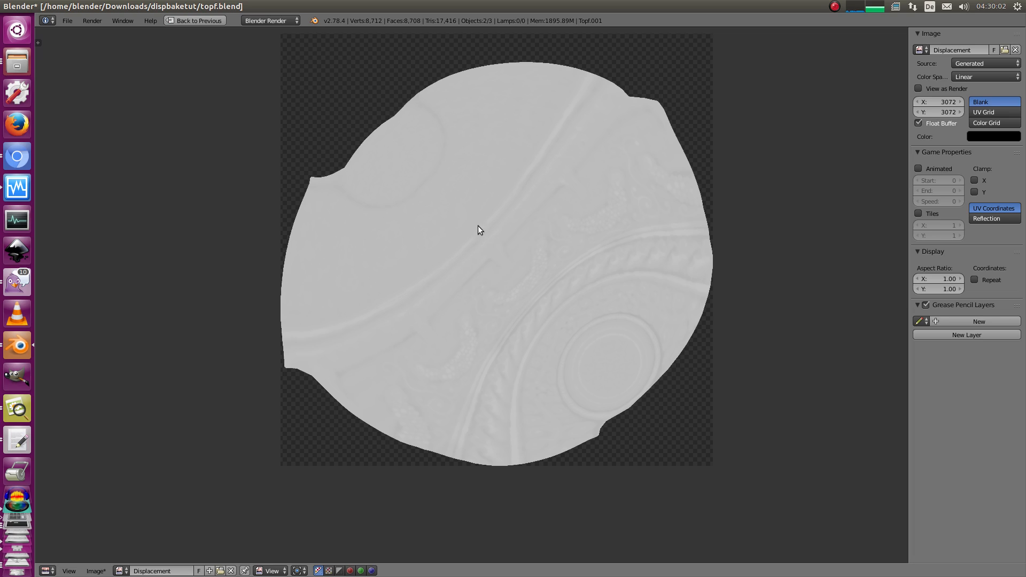
{"action": "middle_click_drag", "start_coordinate": [462, 233], "coordinate": [473, 263]}
{"action": "left_click_drag", "start_coordinate": [457, 237], "coordinate": [475, 328]}
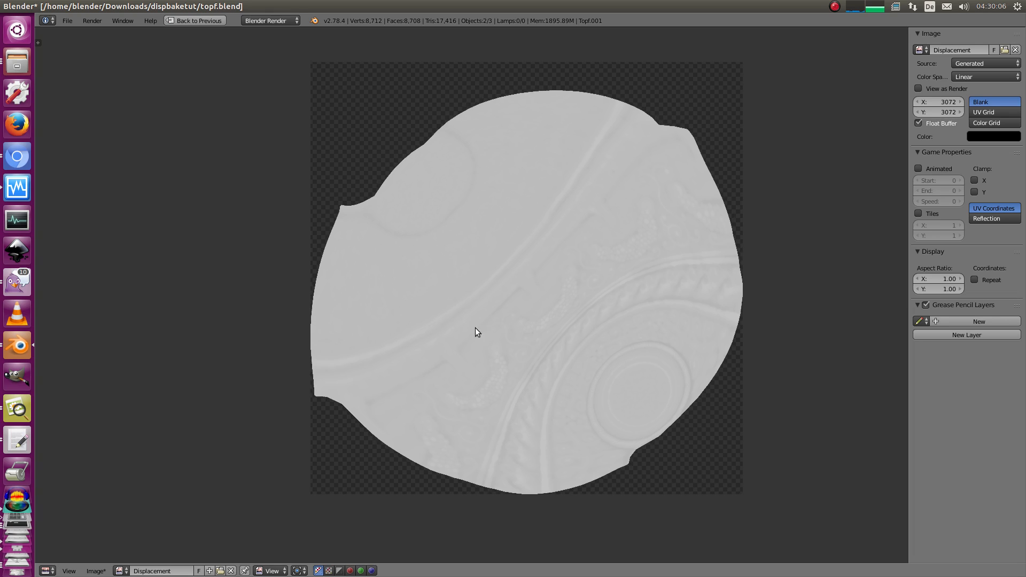
Step: Save the Displacement image as Displacement.exr in OpenEXR format with Float (Full) color depth and the ZIP (lossless) codec
{"action": "key", "text": "ctrl+Up"}
{"action": "scroll", "coordinate": [584, 163], "scroll_direction": "down", "scroll_amount": 6}
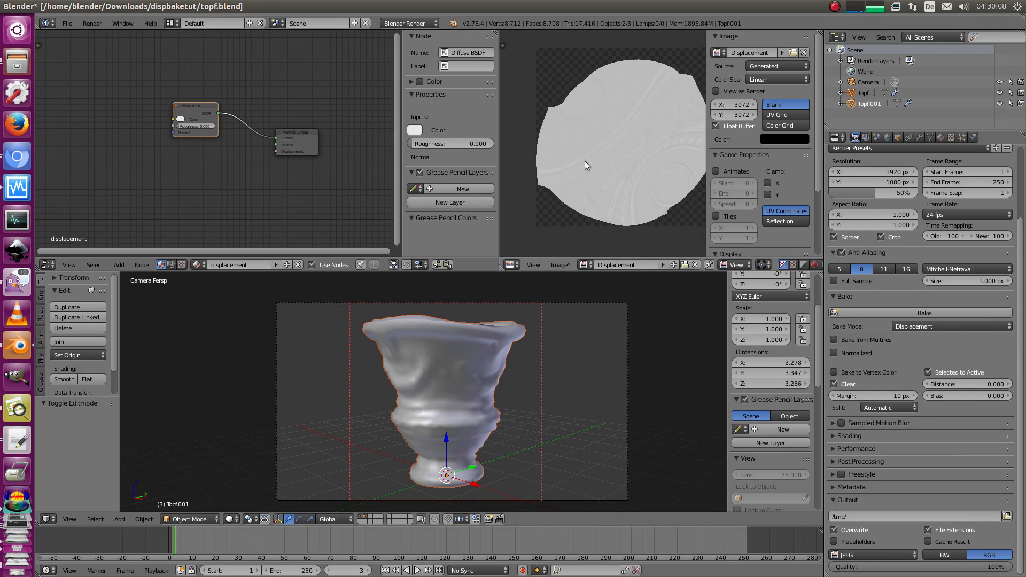
{"action": "key", "text": "F2"}
{"action": "key", "text": "Escape"}
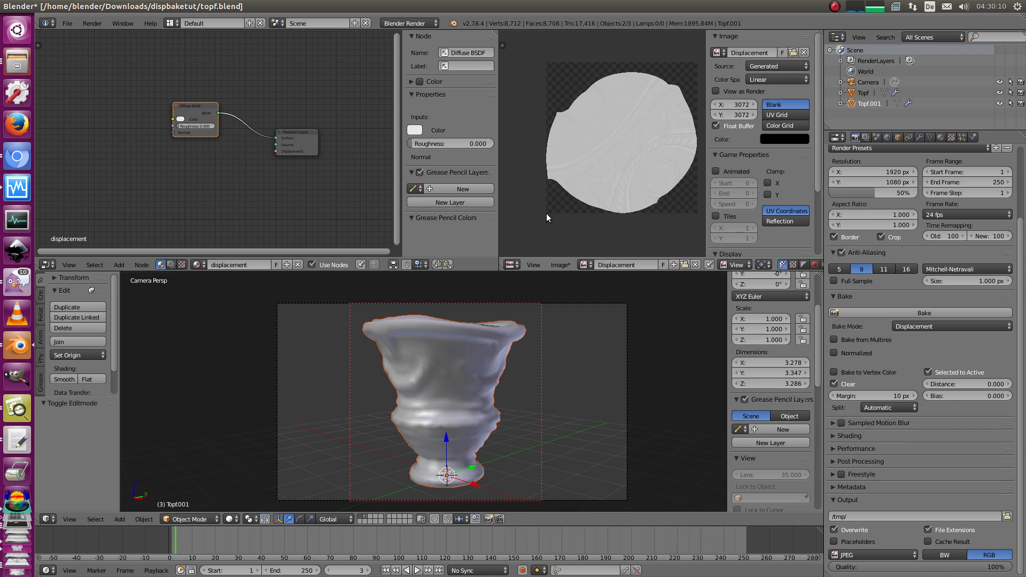
{"action": "left_click", "coordinate": [560, 265]}
{"action": "left_click", "coordinate": [596, 177]}
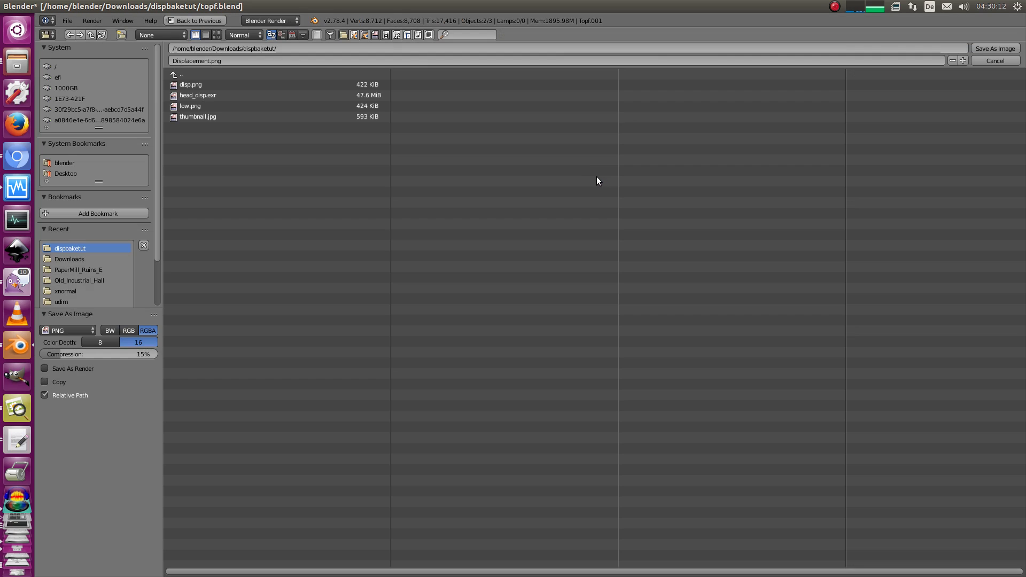
{"action": "left_click", "coordinate": [65, 332]}
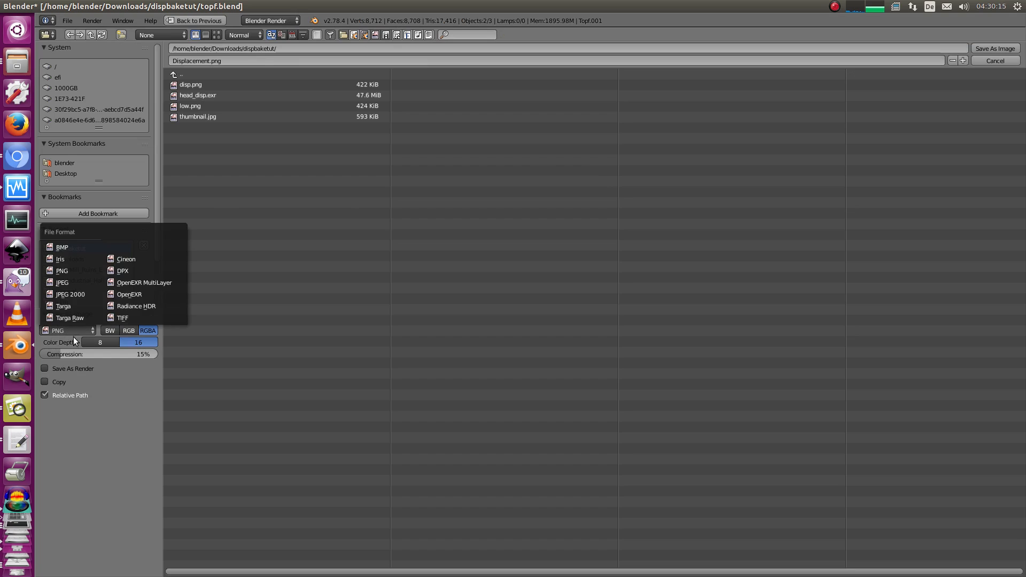
{"action": "left_click", "coordinate": [147, 295]}
{"action": "left_click", "coordinate": [145, 343]}
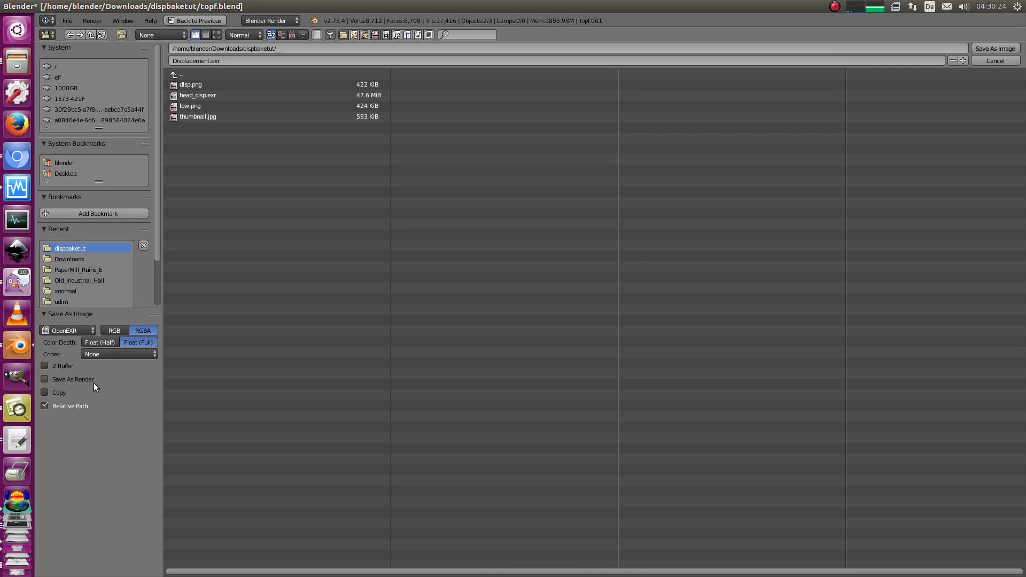
{"action": "left_click", "coordinate": [140, 354]}
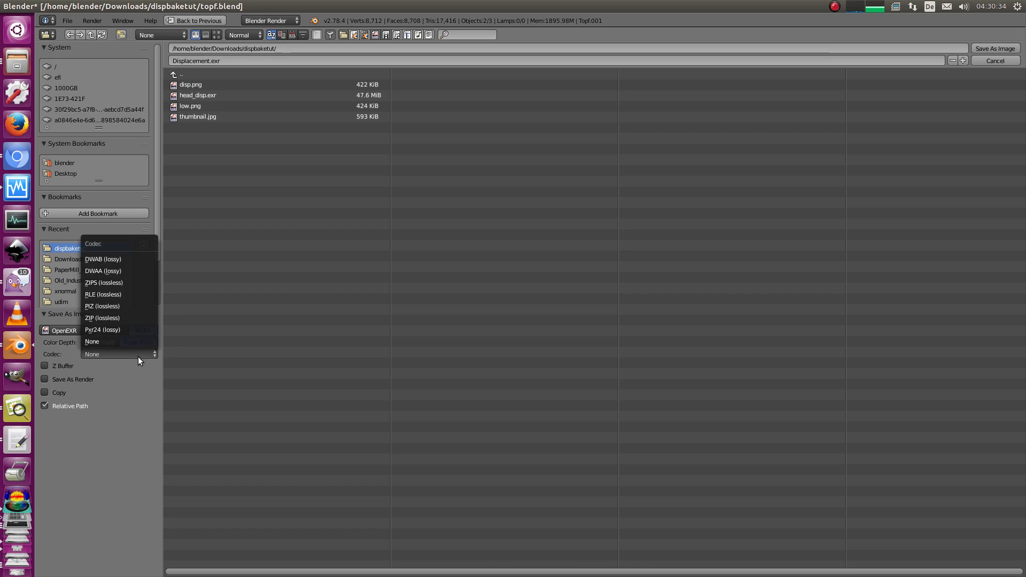
{"action": "left_click", "coordinate": [132, 316]}
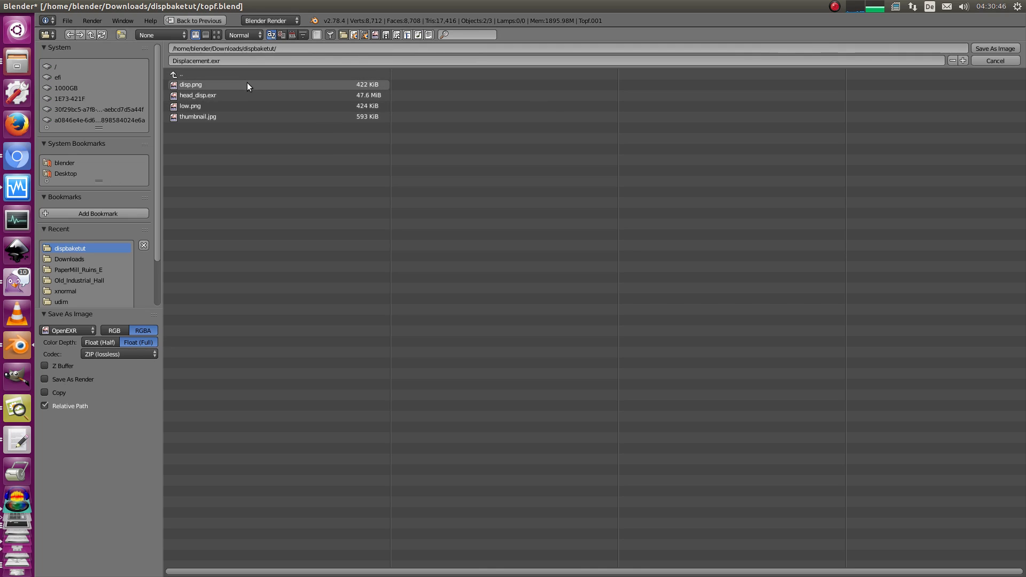
{"action": "left_click", "coordinate": [992, 47]}
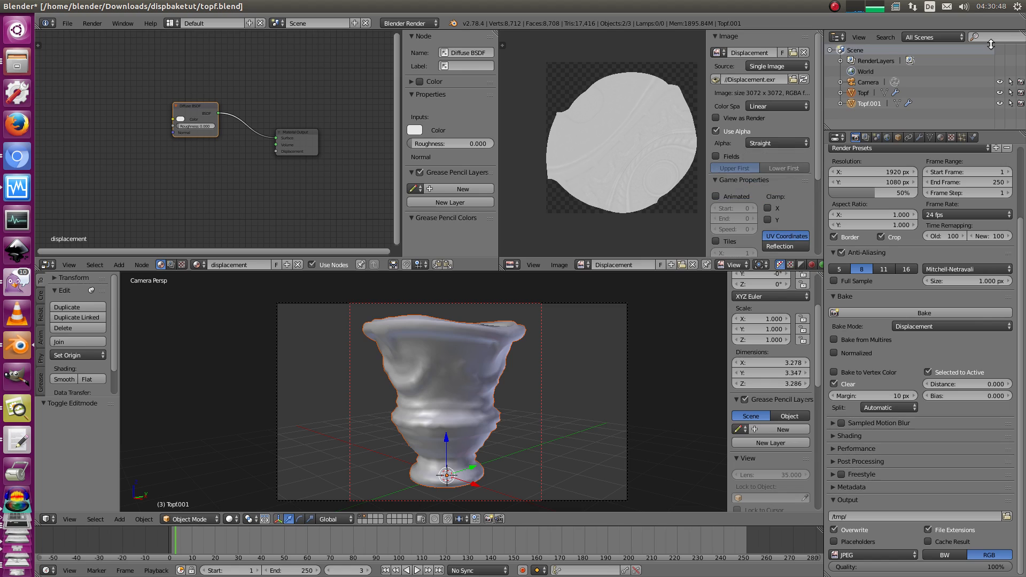
Step: Switch the Displacement image's color space to sRGB and examine the map in a maximized image editor
{"action": "middle_click_drag", "start_coordinate": [653, 122], "coordinate": [627, 120]}
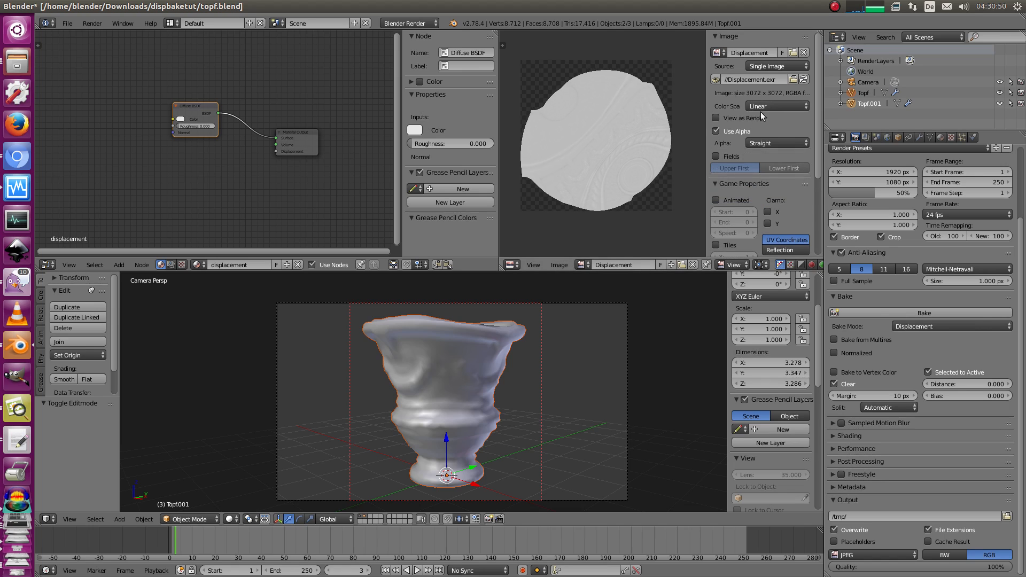
{"action": "left_click", "coordinate": [775, 106]}
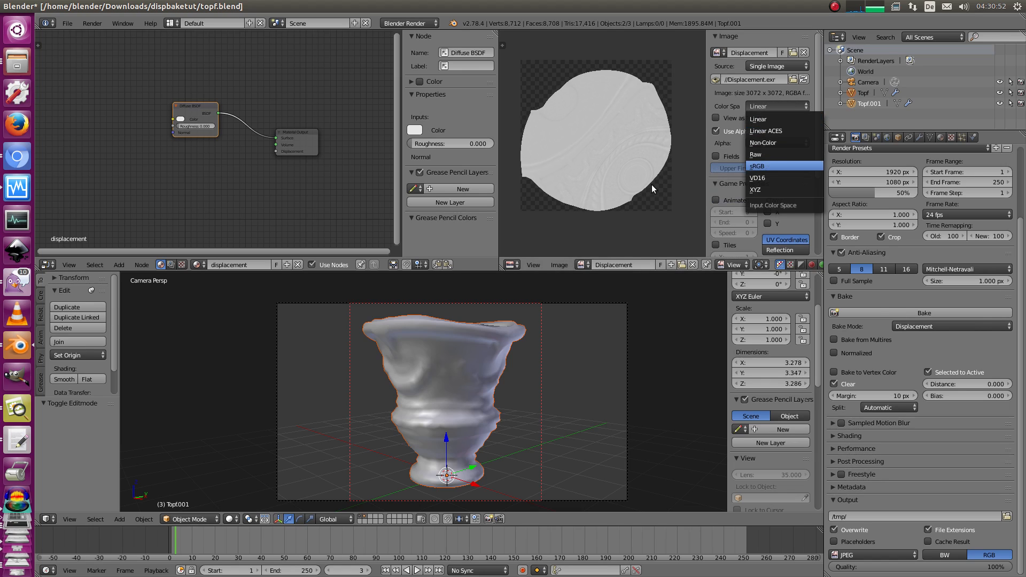
{"action": "key", "text": "Return"}
{"action": "scroll", "coordinate": [619, 149], "scroll_direction": "up", "scroll_amount": 2}
{"action": "key", "text": "ctrl+space"}
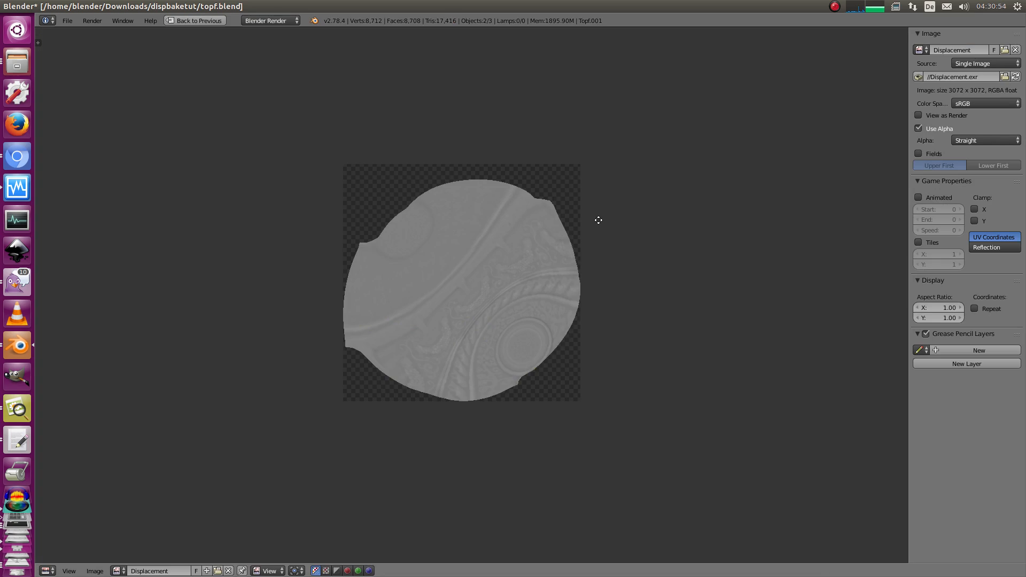
{"action": "middle_click_drag", "start_coordinate": [598, 220], "coordinate": [702, 92], "text": "ctrl"}
{"action": "left_click_drag", "start_coordinate": [453, 240], "coordinate": [488, 315]}
Step: Compare the Displacement image in the Linear and Non-Color color spaces, finishing on Linear, and restore the editor layout
{"action": "left_click", "coordinate": [973, 104]}
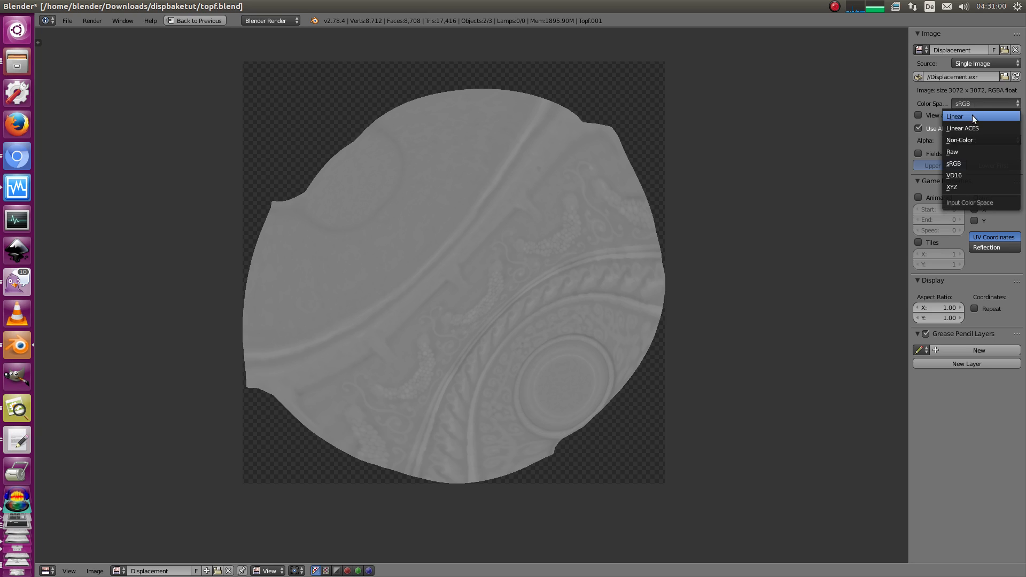
{"action": "left_click", "coordinate": [972, 116]}
{"action": "left_click", "coordinate": [982, 103]}
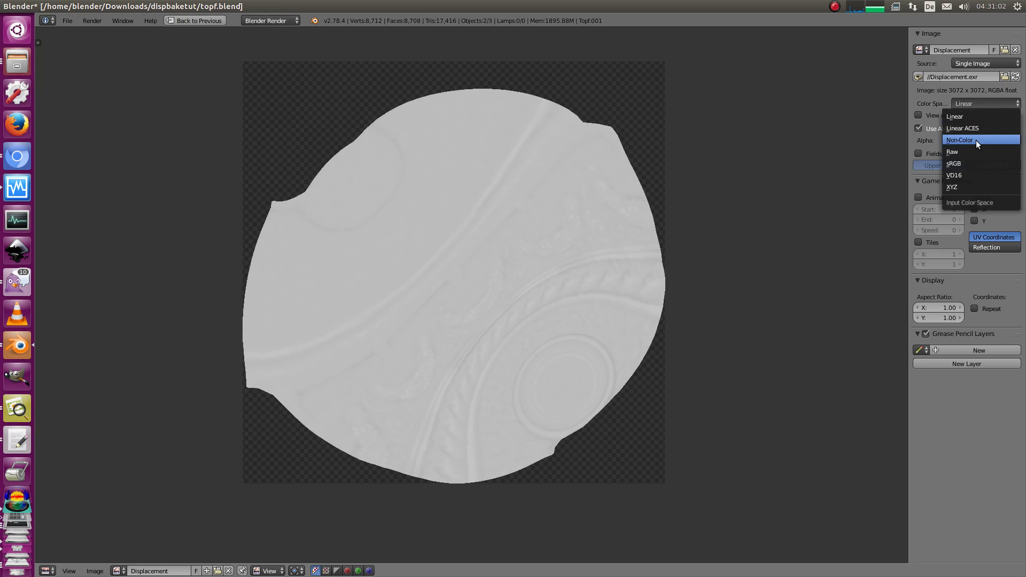
{"action": "left_click", "coordinate": [976, 140]}
{"action": "left_click_drag", "start_coordinate": [468, 249], "coordinate": [571, 212]}
{"action": "left_click", "coordinate": [978, 104]}
{"action": "left_click", "coordinate": [976, 115]}
{"action": "middle_click_drag", "start_coordinate": [466, 220], "coordinate": [507, 206]}
{"action": "left_click", "coordinate": [526, 255]}
{"action": "left_click_drag", "start_coordinate": [501, 305], "coordinate": [520, 317]}
{"action": "key", "text": "ctrl+Up"}
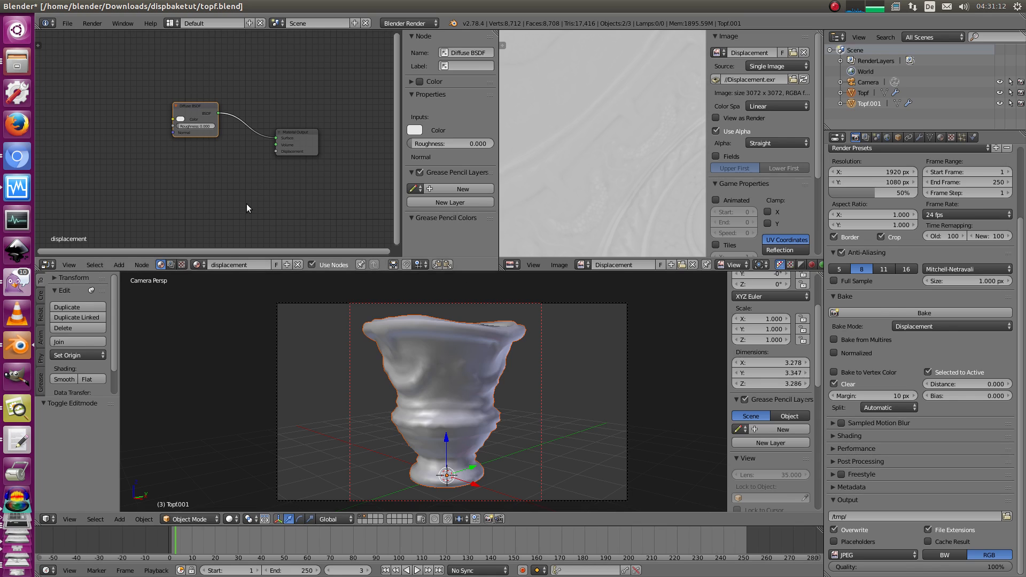
Step: Switch the render engine to Cycles Render
{"action": "middle_click_drag", "start_coordinate": [257, 171], "coordinate": [215, 162]}
{"action": "scroll", "coordinate": [216, 162], "scroll_direction": "up", "scroll_amount": 2}
{"action": "left_click", "coordinate": [421, 23]}
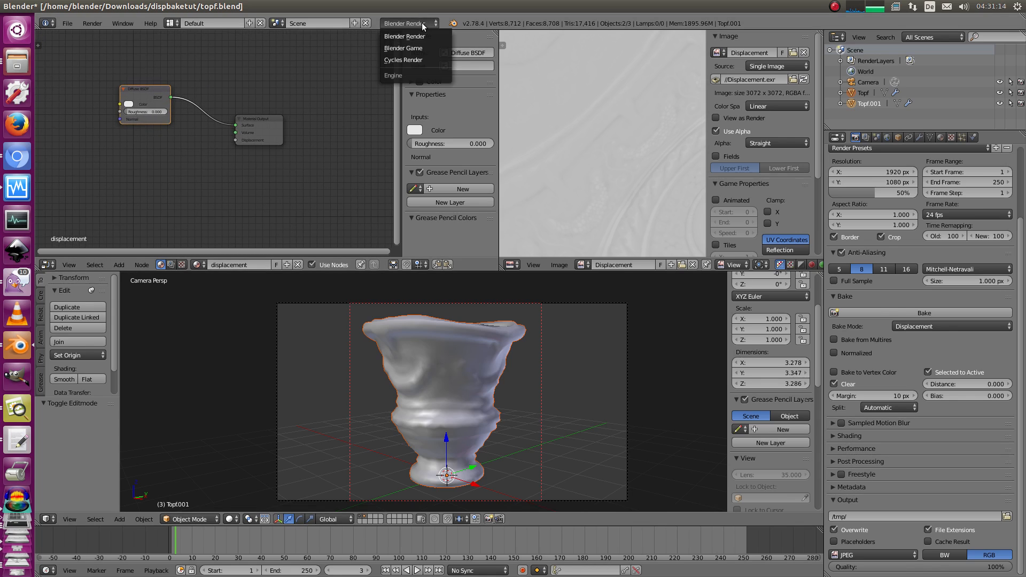
{"action": "left_click", "coordinate": [411, 59]}
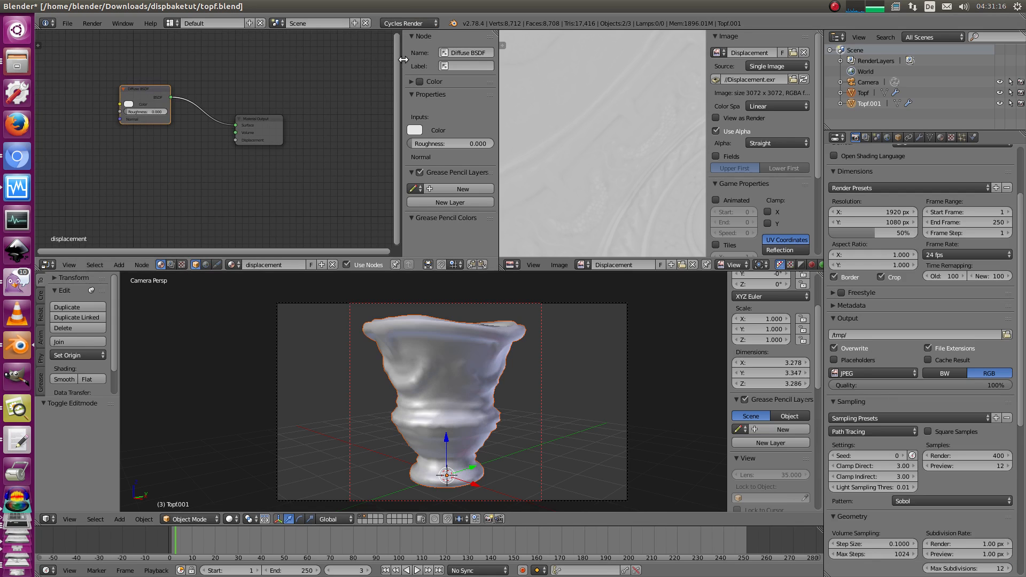
Step: Show only the layer with the sculpted Topf pot and render it with Cycles
{"action": "scroll", "coordinate": [234, 171], "scroll_direction": "down", "scroll_amount": 3}
{"action": "scroll", "coordinate": [207, 227], "scroll_direction": "up", "scroll_amount": 2}
{"action": "key", "text": "a"}
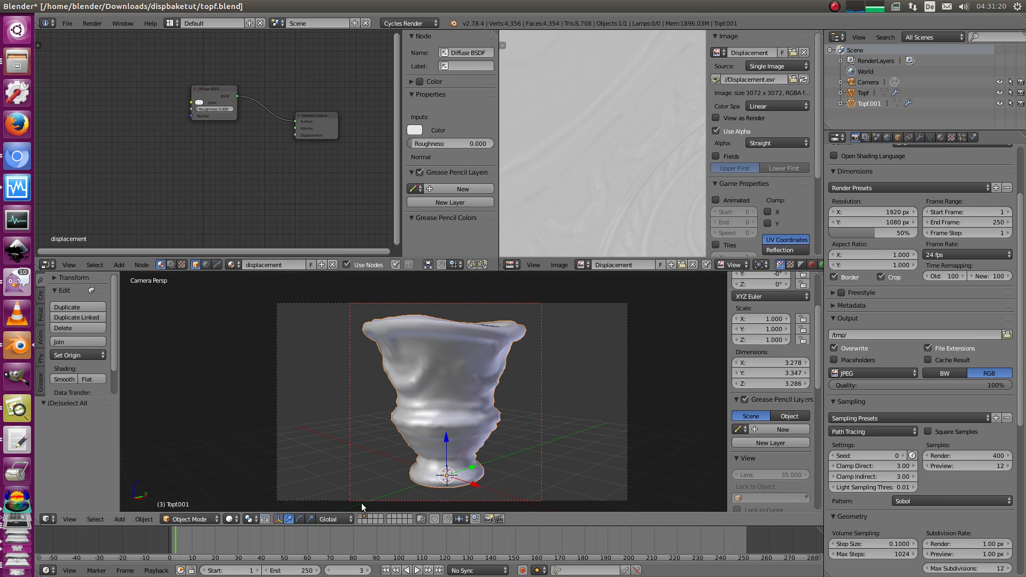
{"action": "key", "text": "Delete"}
{"action": "scroll", "coordinate": [612, 197], "scroll_direction": "down", "scroll_amount": 3}
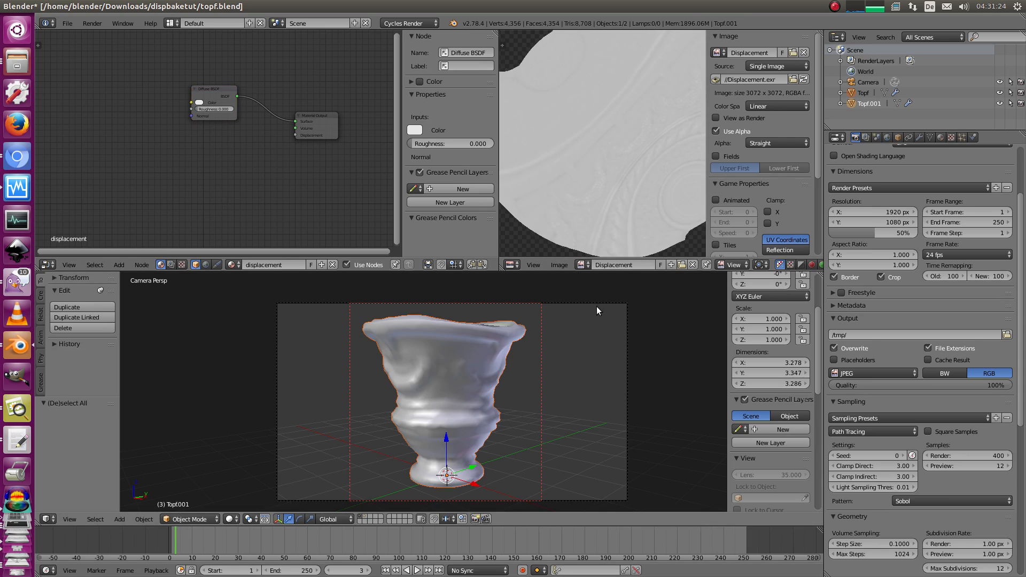
{"action": "key", "text": "F12"}
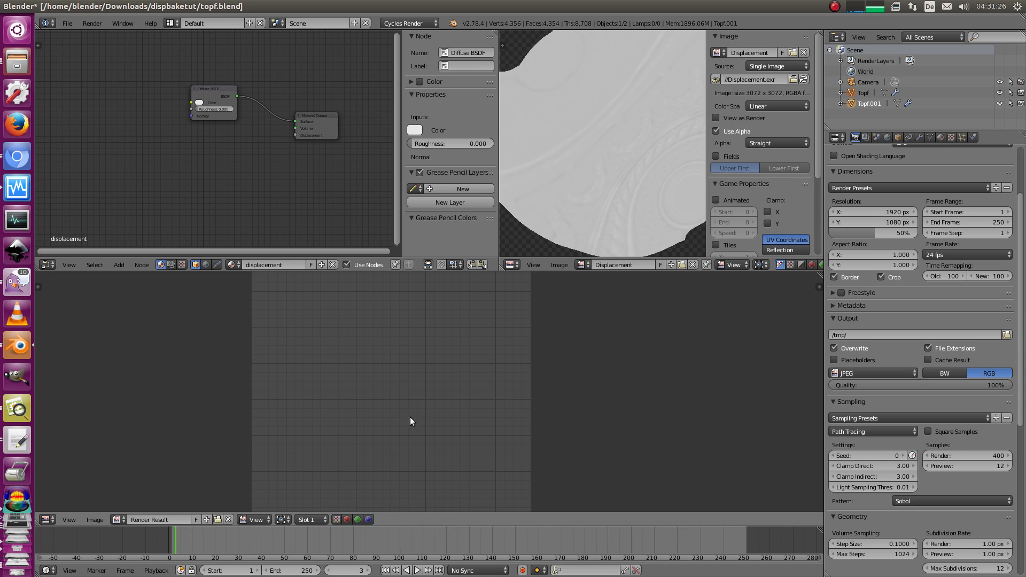
{"action": "key", "text": "Escape"}
{"action": "key", "text": "F12"}
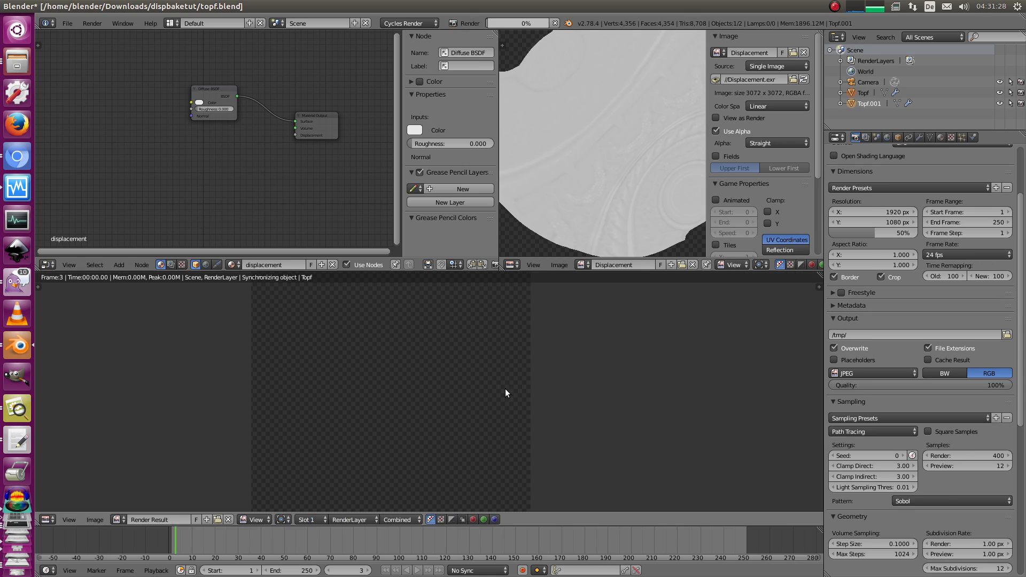
{"action": "middle_click_drag", "start_coordinate": [474, 391], "coordinate": [508, 395]}
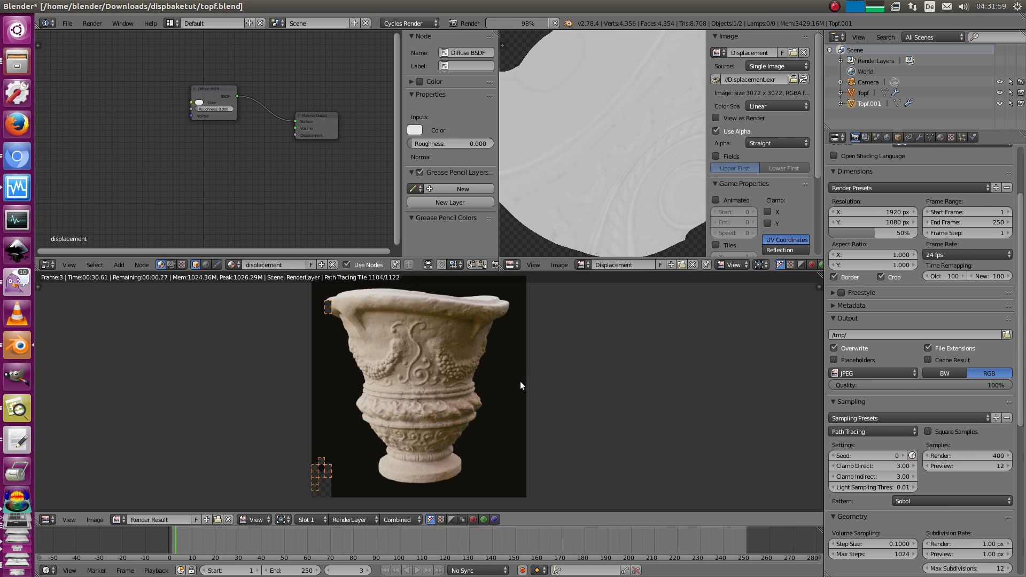
Step: Examine the finished render of the sculpted pot in a maximized view, and return to the 3D view
{"action": "key", "text": "shift+space"}
{"action": "middle_click_drag", "start_coordinate": [485, 355], "coordinate": [581, 326], "text": "ctrl"}
{"action": "middle_click_drag", "start_coordinate": [580, 327], "coordinate": [550, 376]}
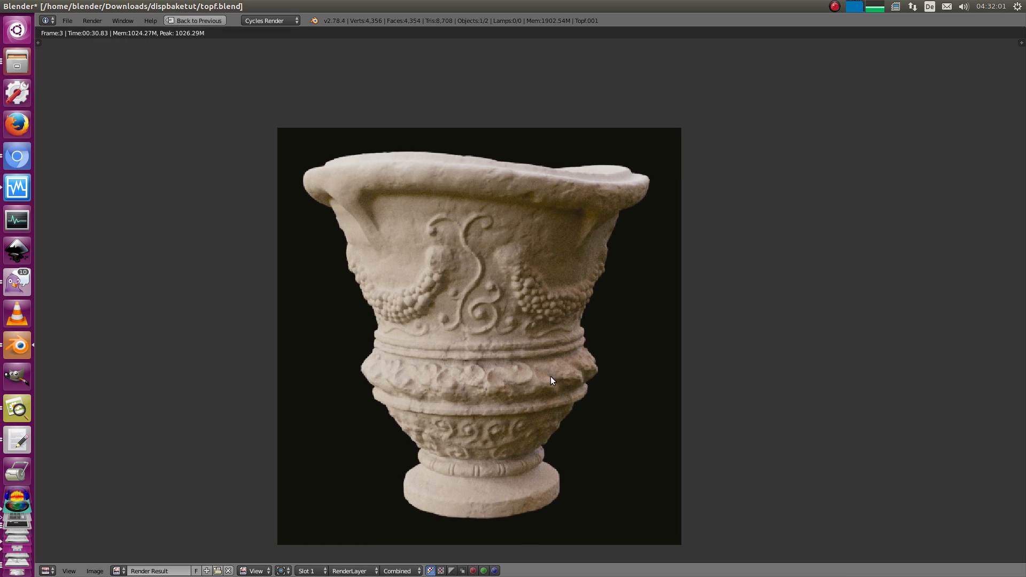
{"action": "key", "text": "KP_1"}
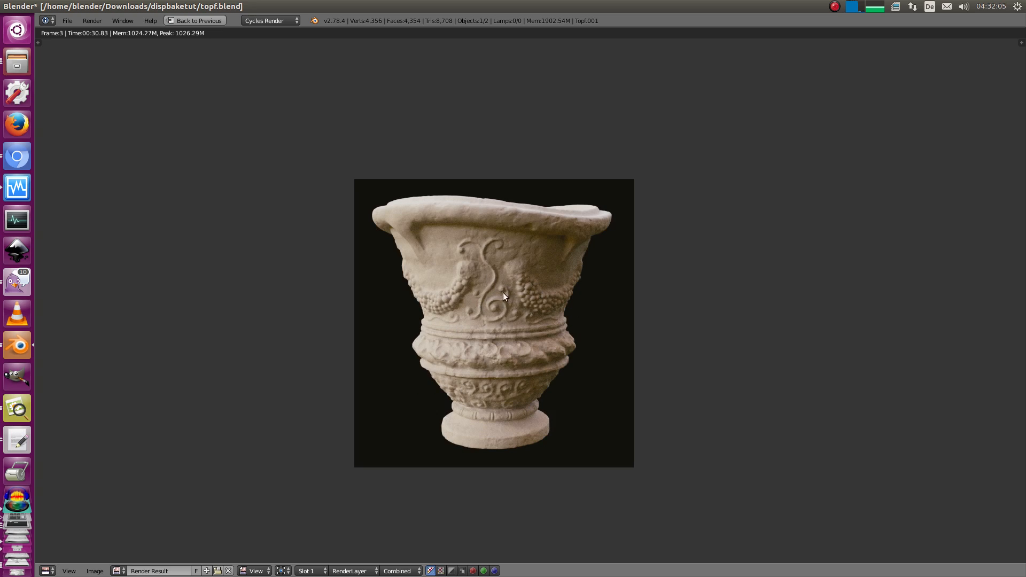
{"action": "key", "text": "shift+space"}
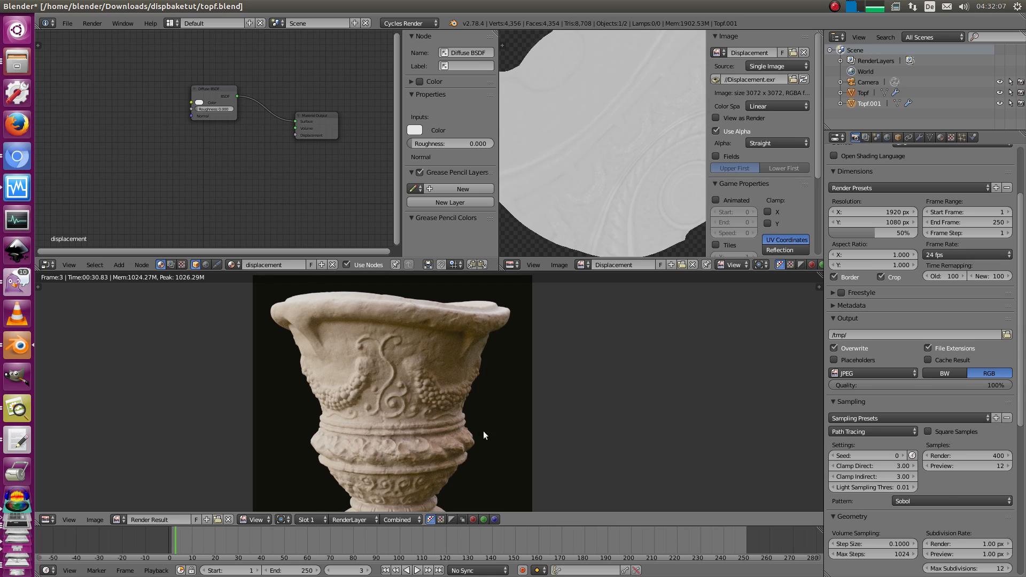
{"action": "key", "text": "Escape"}
Step: Try higher Multires preview levels on the sculpted pot and set Preview back to 0
{"action": "left_click", "coordinate": [919, 138]}
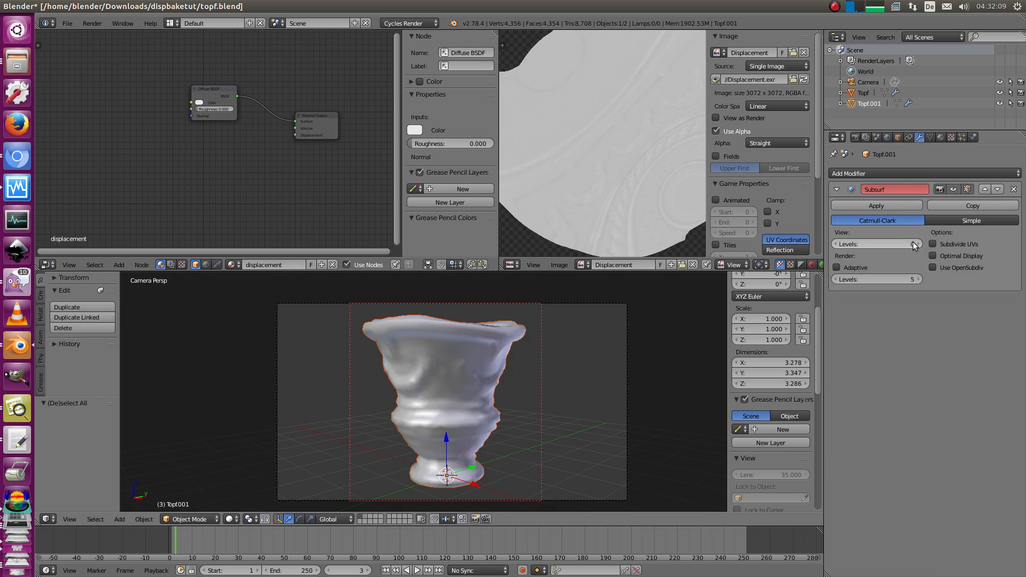
{"action": "right_click", "coordinate": [464, 348]}
{"action": "left_click", "coordinate": [920, 233]}
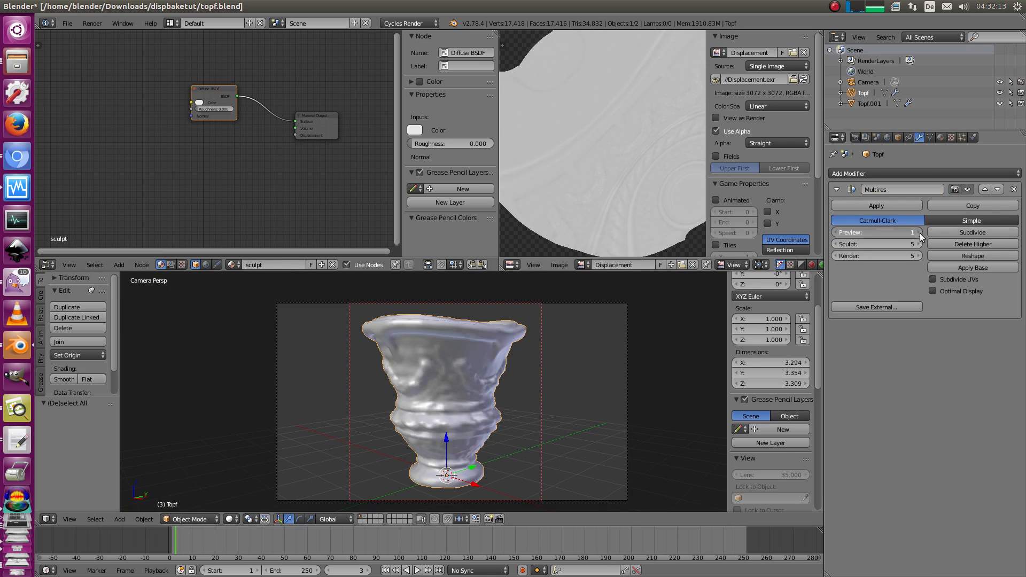
{"action": "left_click", "coordinate": [919, 233]}
{"action": "left_click", "coordinate": [919, 234]}
{"action": "left_click", "coordinate": [918, 235]}
{"action": "left_click_drag", "start_coordinate": [911, 230], "coordinate": [863, 235]}
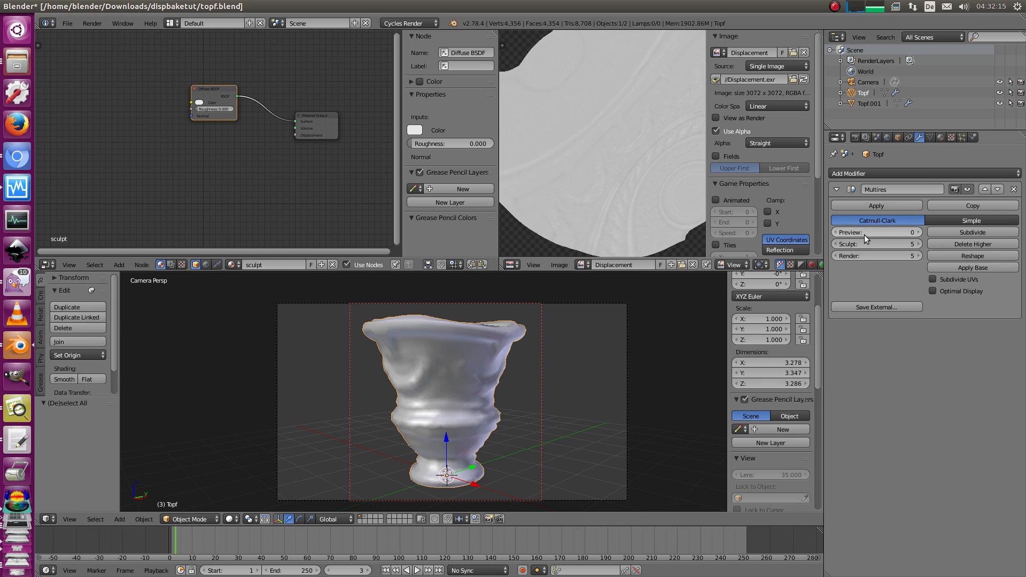
Step: Show only layer 2 and select the Subsurf pot Topf.001
{"action": "key", "text": "2"}
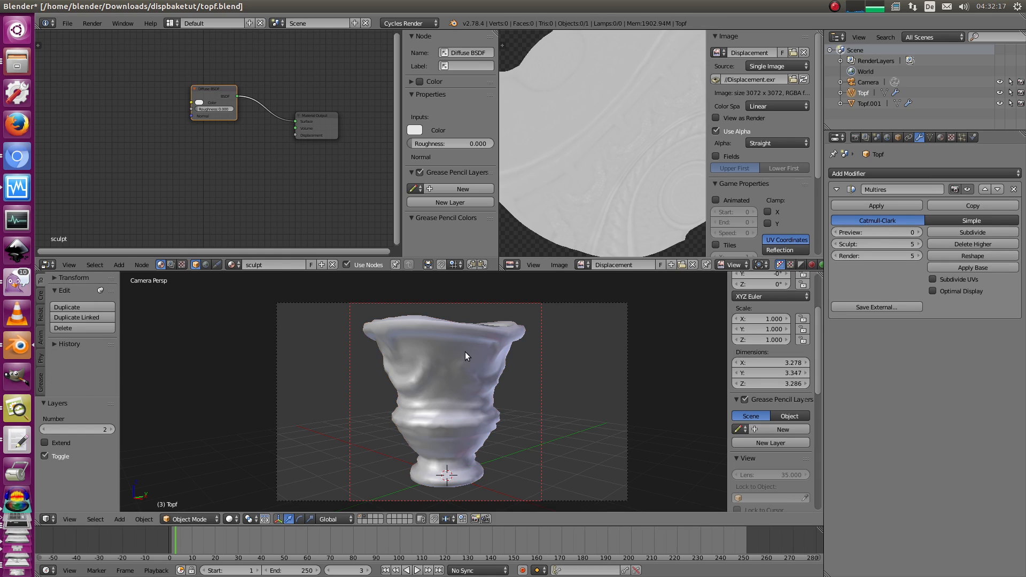
{"action": "key", "text": "a"}
{"action": "scroll", "coordinate": [235, 155], "scroll_direction": "up", "scroll_amount": 2}
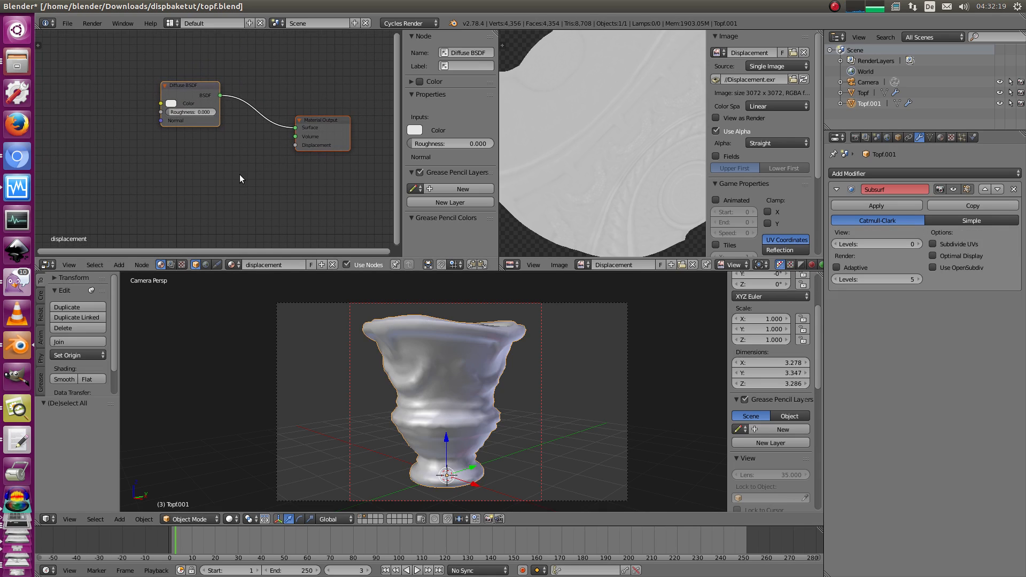
Step: Add an Image Texture node below the Diffuse BSDF node in the displacement material
{"action": "key", "text": "a"}
{"action": "middle_click_drag", "start_coordinate": [218, 180], "coordinate": [223, 162]}
{"action": "key", "text": "shift+a"}
{"action": "mouse_move", "coordinate": [219, 161]}
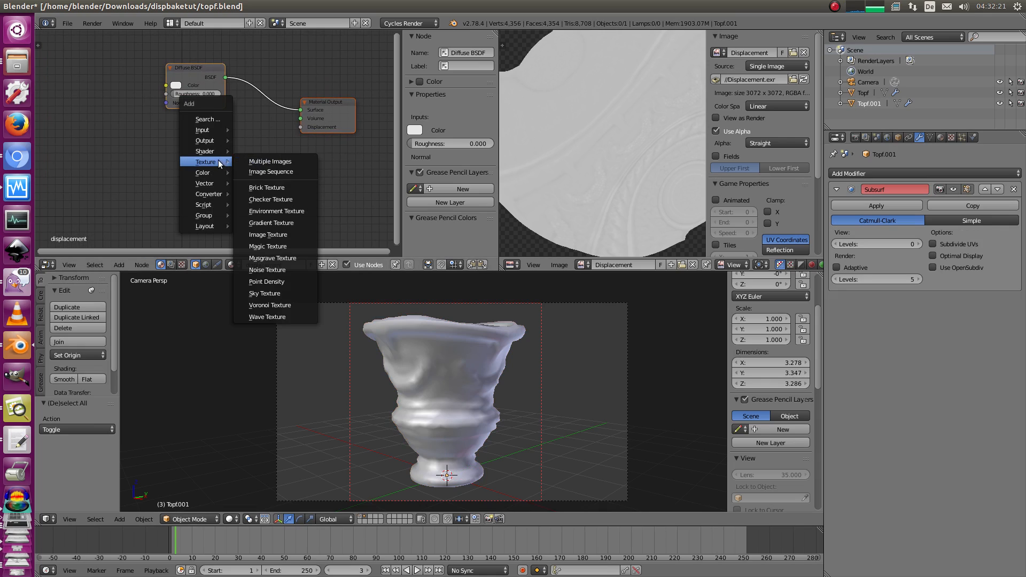
{"action": "left_click", "coordinate": [273, 235]}
{"action": "left_click", "coordinate": [159, 129]}
{"action": "middle_click_drag", "start_coordinate": [189, 156], "coordinate": [232, 115]}
Step: Assign the Displacement image to the Image Texture node and set its color space to Non-Color Data
{"action": "left_click", "coordinate": [208, 117]}
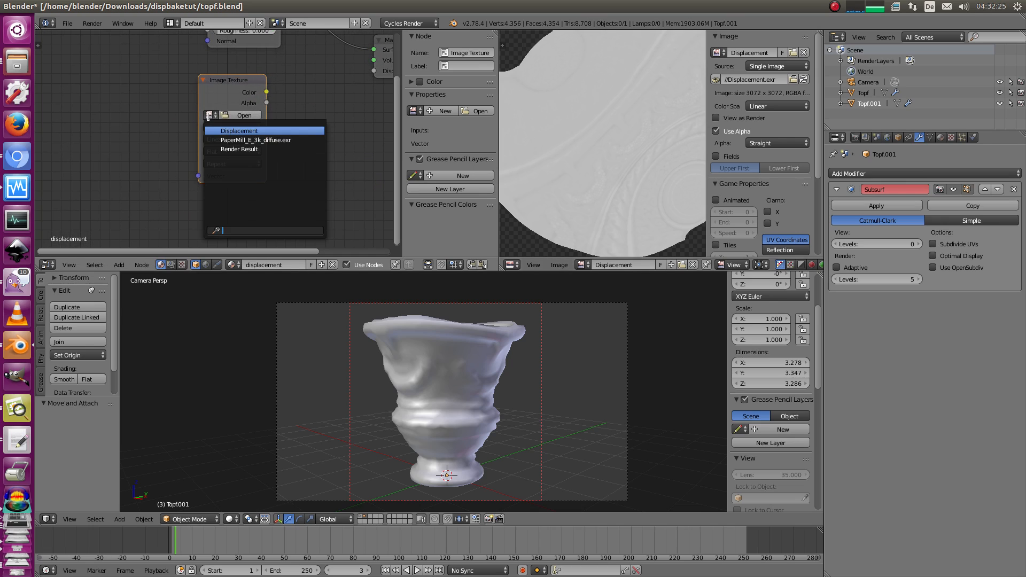
{"action": "left_click", "coordinate": [260, 131]}
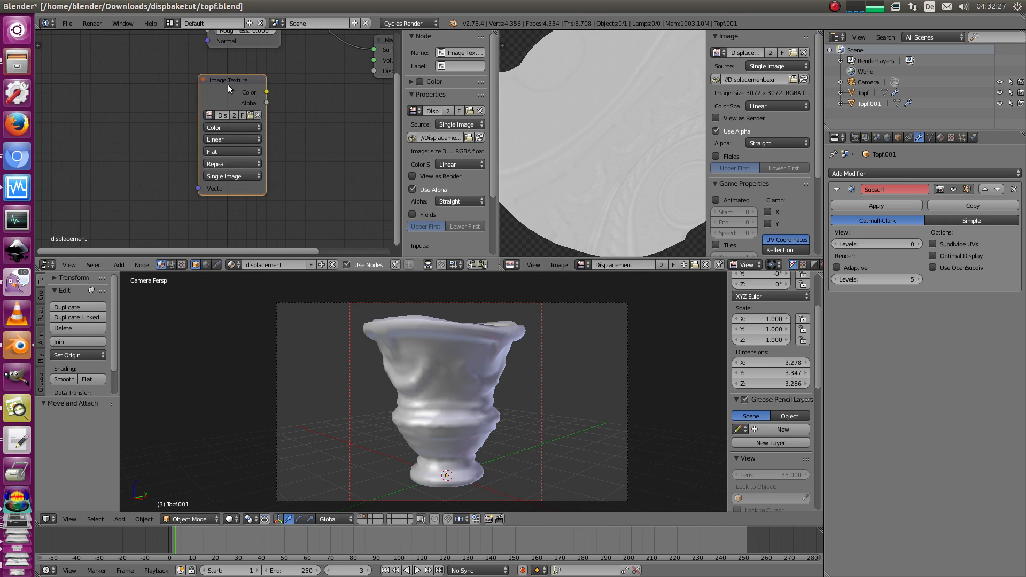
{"action": "left_click", "coordinate": [216, 127]}
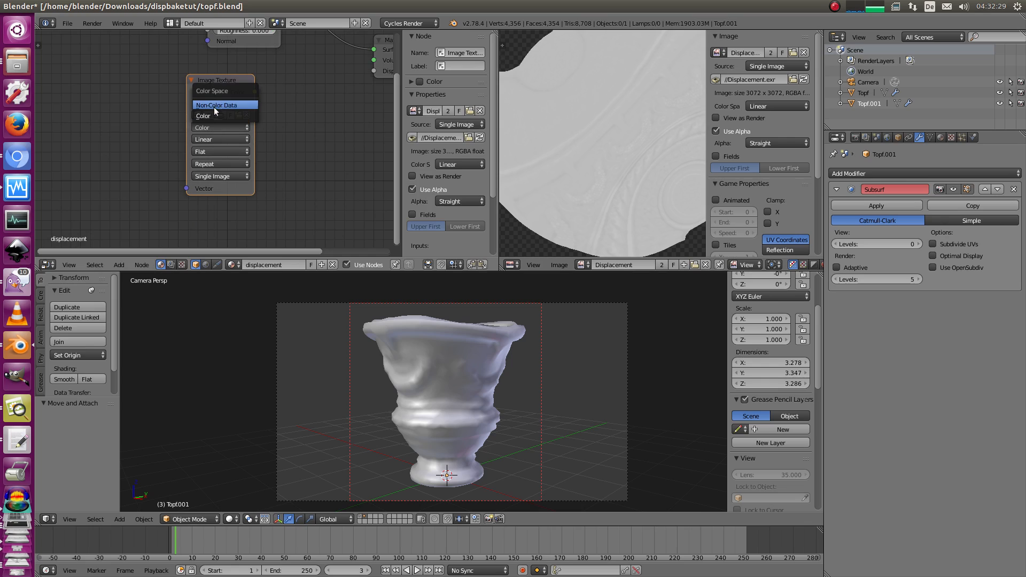
{"action": "left_click", "coordinate": [215, 105]}
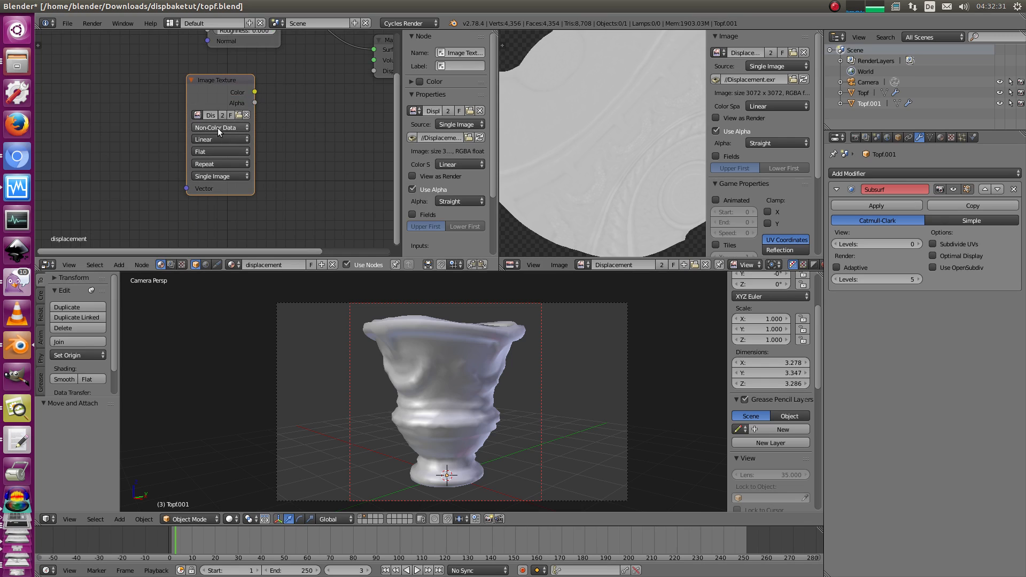
{"action": "left_click", "coordinate": [218, 127]}
{"action": "left_click", "coordinate": [237, 105]}
{"action": "scroll", "coordinate": [217, 85], "scroll_direction": "down", "scroll_amount": 2}
{"action": "middle_click_drag", "start_coordinate": [282, 126], "coordinate": [267, 148]}
{"action": "scroll", "coordinate": [248, 150], "scroll_direction": "up", "scroll_amount": 1}
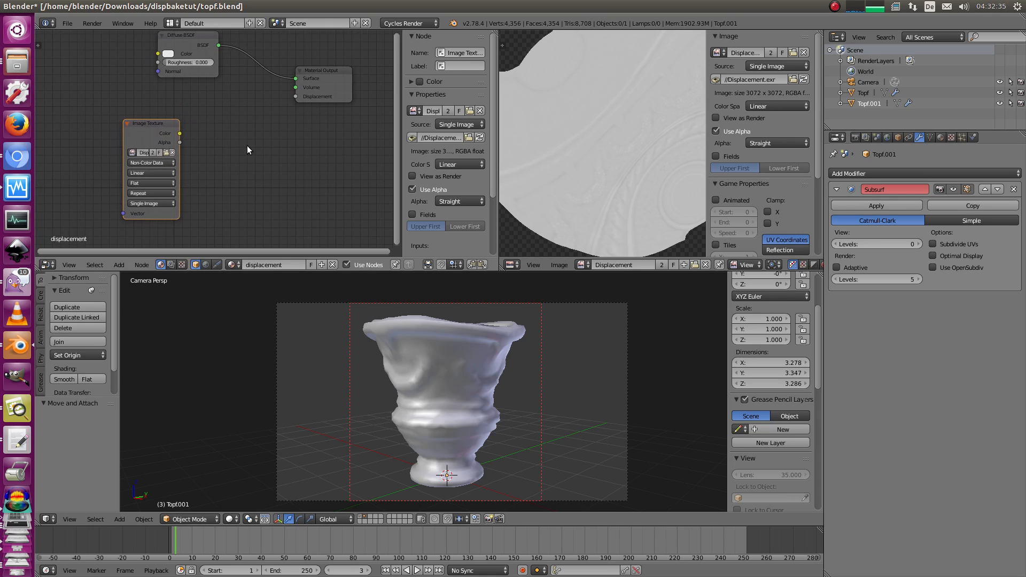
Step: Add a Math node set to Subtract beside the Image Texture node and feed the texture's Color into its first Value
{"action": "key", "text": "ctrl+Up"}
{"action": "key", "text": "Home"}
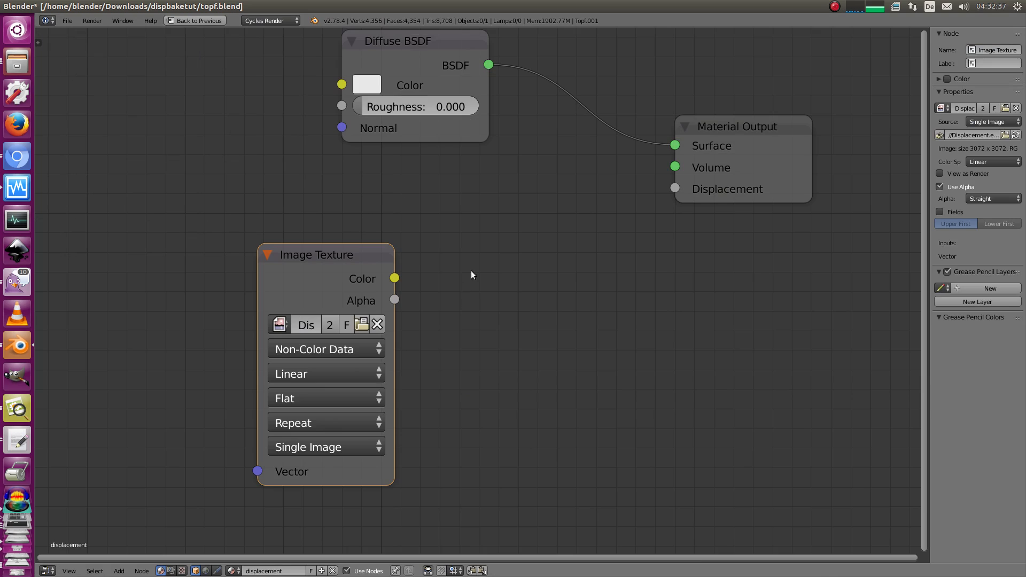
{"action": "key", "text": "shift+a"}
{"action": "mouse_move", "coordinate": [479, 312]}
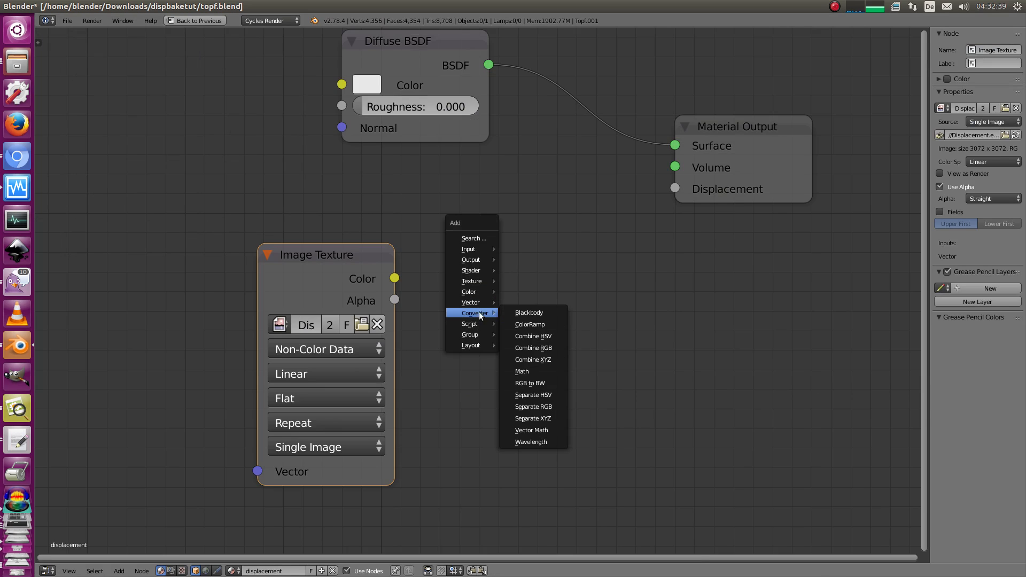
{"action": "left_click", "coordinate": [534, 371]}
{"action": "left_click", "coordinate": [461, 194]}
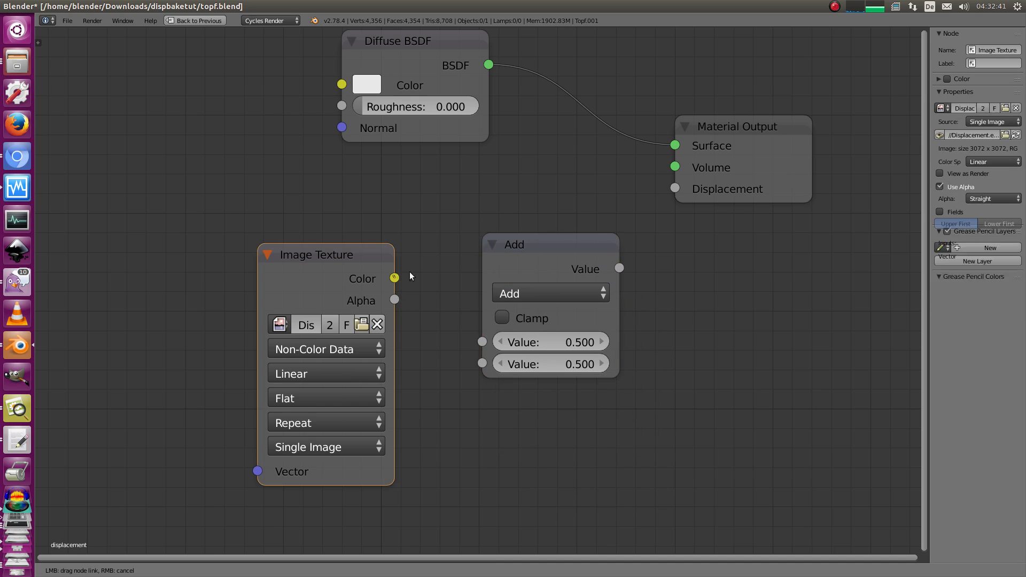
{"action": "left_click_drag", "start_coordinate": [394, 277], "coordinate": [522, 345]}
{"action": "left_click", "coordinate": [518, 293]}
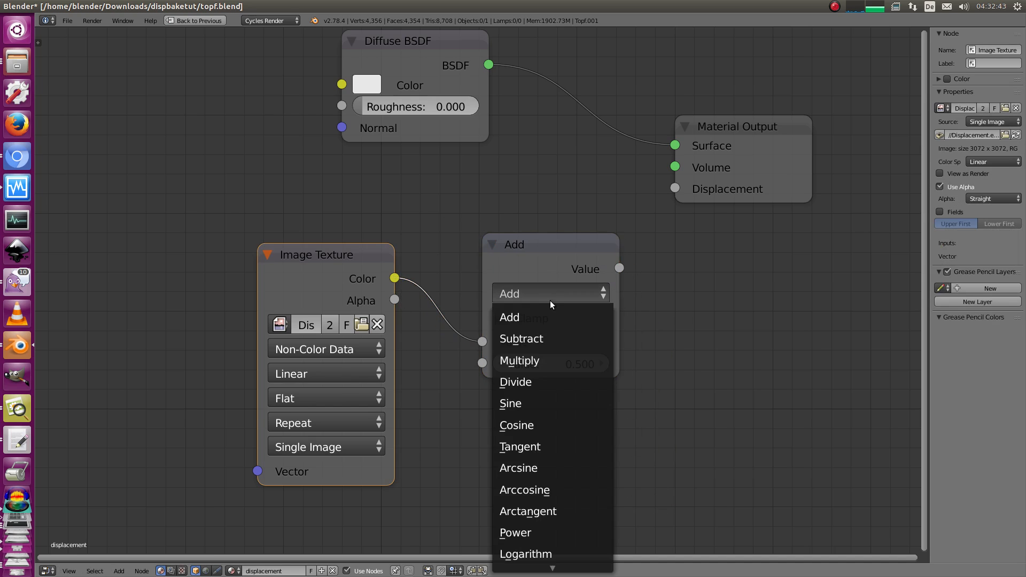
{"action": "left_click", "coordinate": [541, 335]}
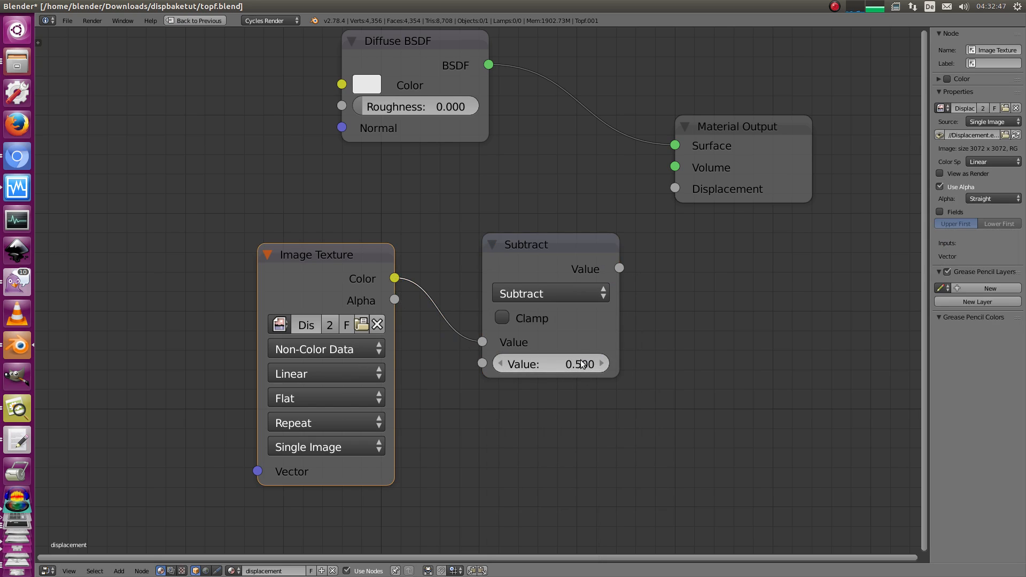
Step: Move the Image Texture and Subtract nodes farther from the Material Output node to make room for another node
{"action": "middle_click_drag", "start_coordinate": [402, 348], "coordinate": [392, 328], "text": "ctrl"}
{"action": "left_click_drag", "start_coordinate": [377, 294], "coordinate": [264, 297]}
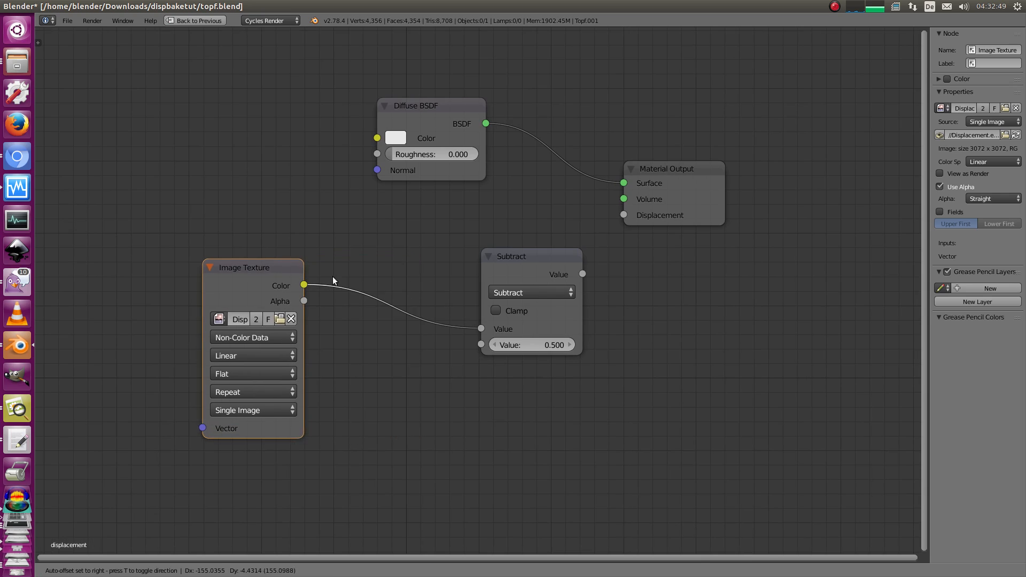
{"action": "left_click_drag", "start_coordinate": [531, 261], "coordinate": [423, 257]}
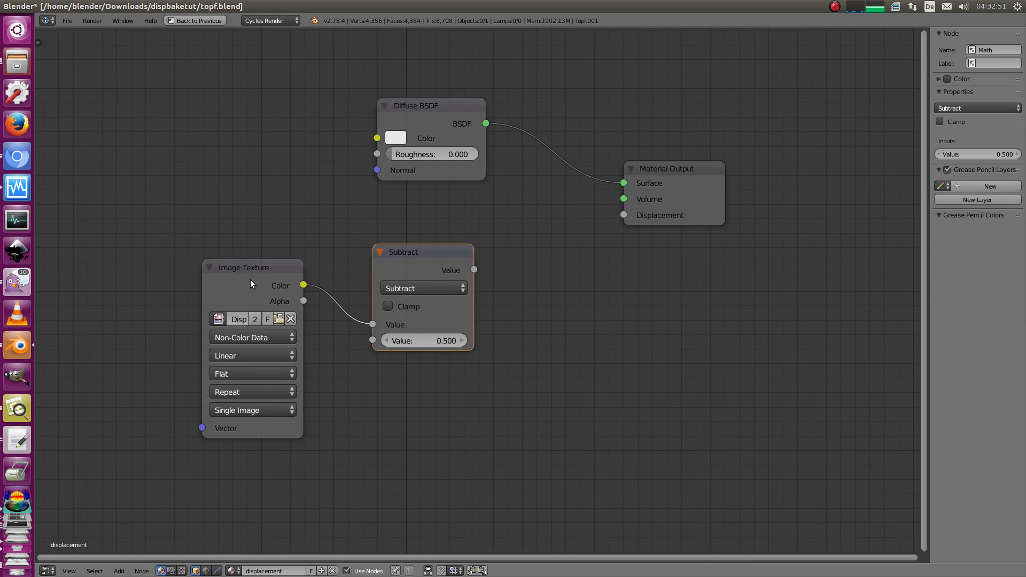
{"action": "left_click_drag", "start_coordinate": [250, 280], "coordinate": [222, 282]}
{"action": "left_click_drag", "start_coordinate": [424, 273], "coordinate": [381, 274]}
Step: Duplicate the Subtract node, change the copy to Multiply, connect Subtract's Value to its first input and set the second value to 10
{"action": "key", "text": "shift+d"}
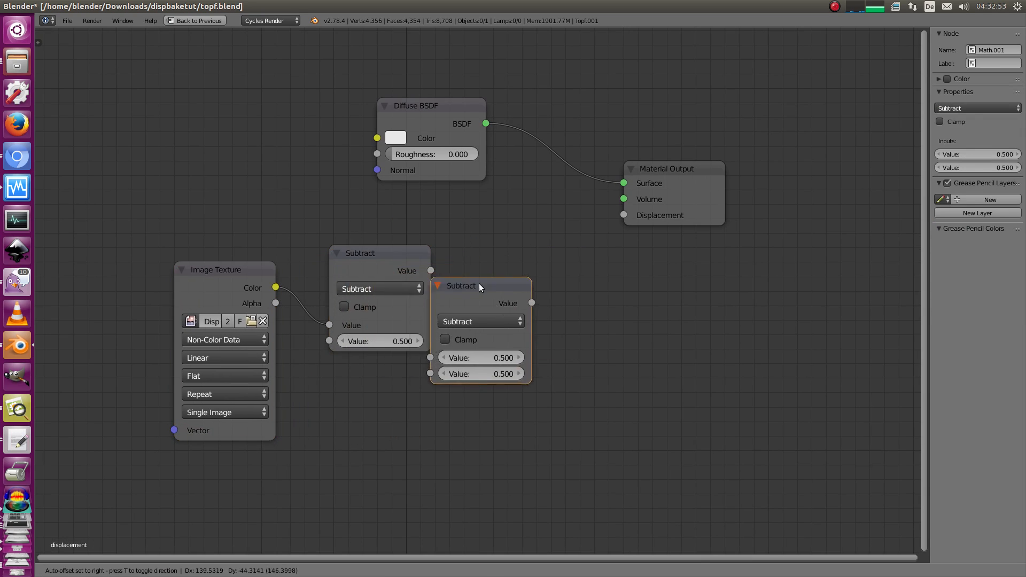
{"action": "left_click", "coordinate": [499, 268]}
{"action": "left_click", "coordinate": [522, 287]}
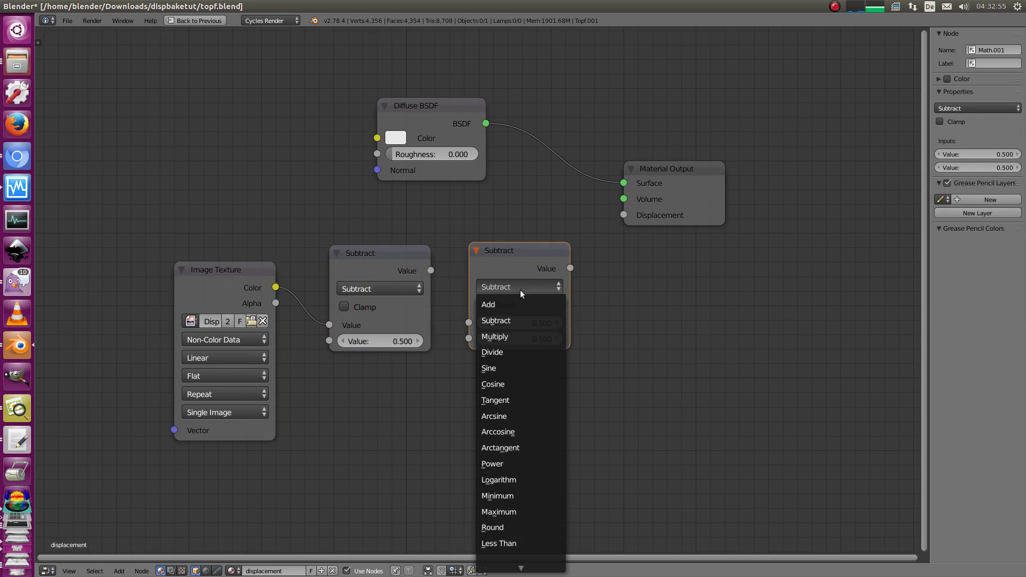
{"action": "left_click", "coordinate": [514, 333]}
{"action": "left_click_drag", "start_coordinate": [431, 270], "coordinate": [468, 323]}
{"action": "left_click", "coordinate": [512, 338]}
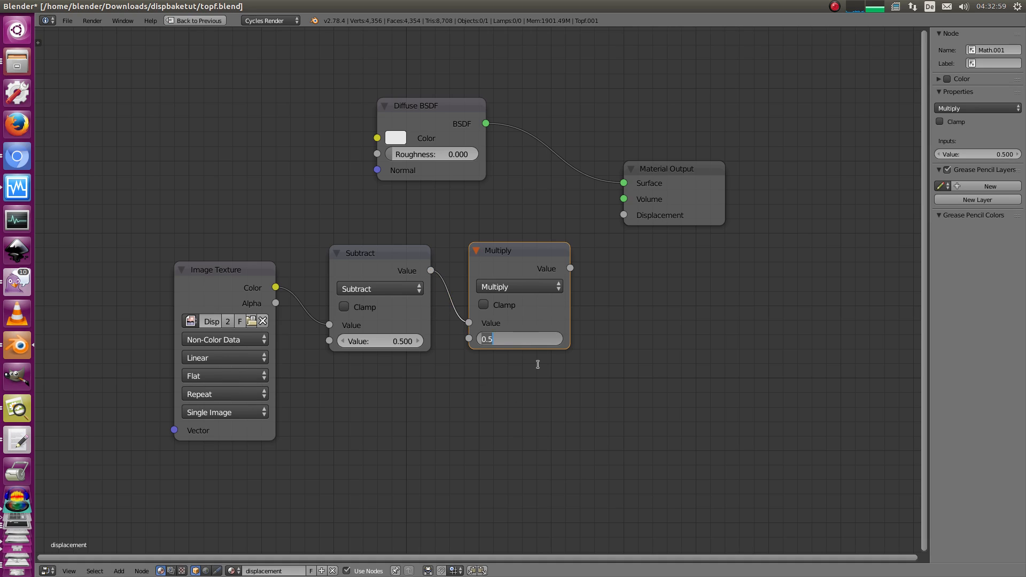
{"action": "type", "text": "10"}
{"action": "key", "text": "Return"}
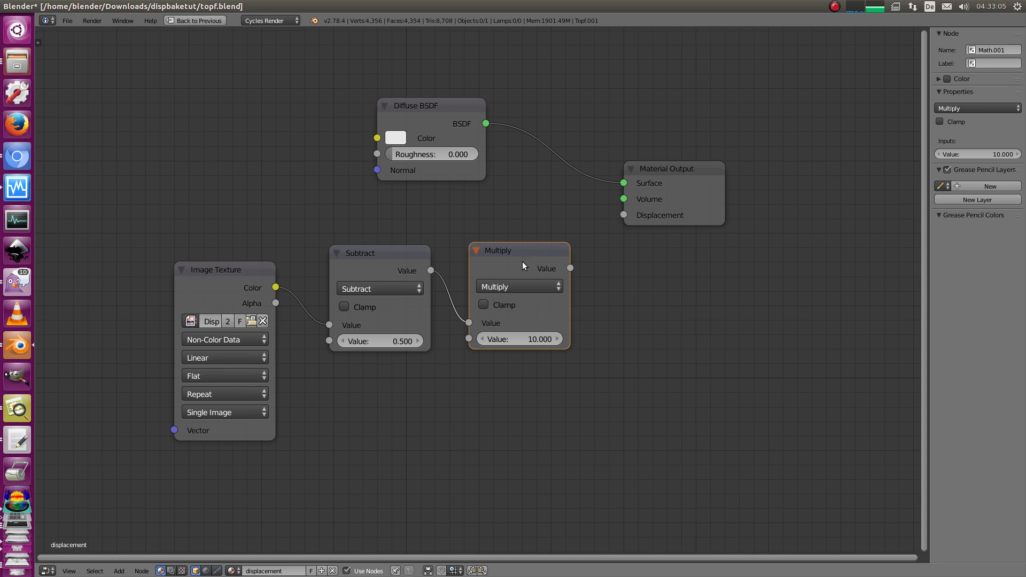
Step: Connect the Multiply node's Value to the Material Output's Displacement and tidy the Subtract and Image Texture node positions
{"action": "left_click_drag", "start_coordinate": [523, 262], "coordinate": [623, 215]}
{"action": "middle_click_drag", "start_coordinate": [476, 329], "coordinate": [536, 305]}
{"action": "left_click", "coordinate": [454, 228]}
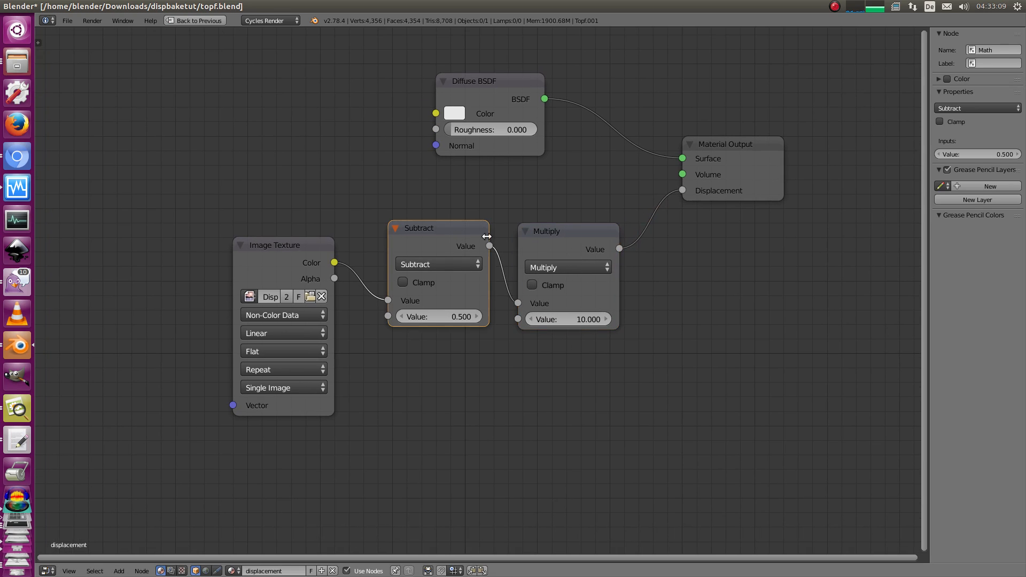
{"action": "left_click", "coordinate": [544, 242], "text": "shift"}
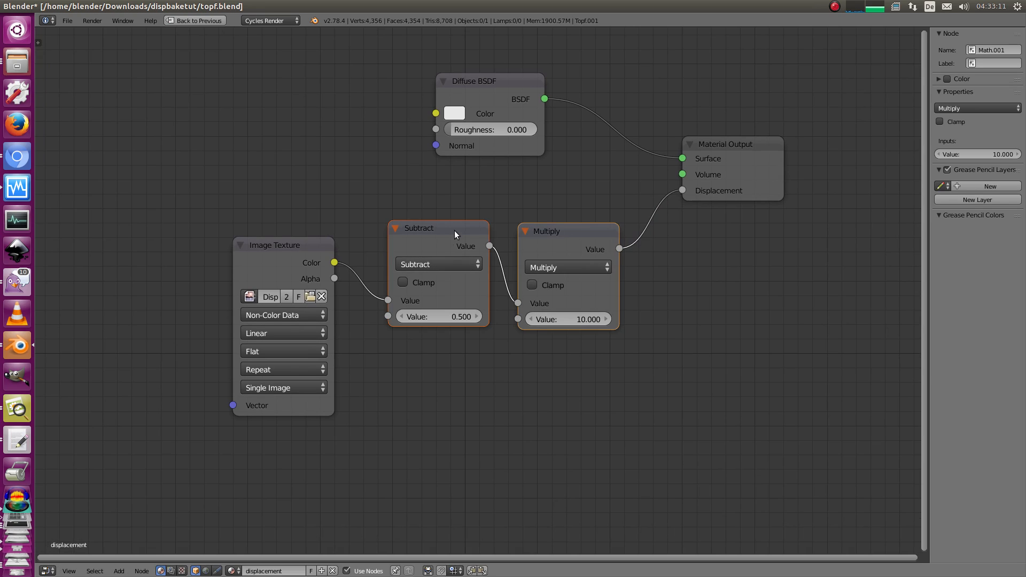
{"action": "left_click_drag", "start_coordinate": [455, 230], "coordinate": [452, 236]}
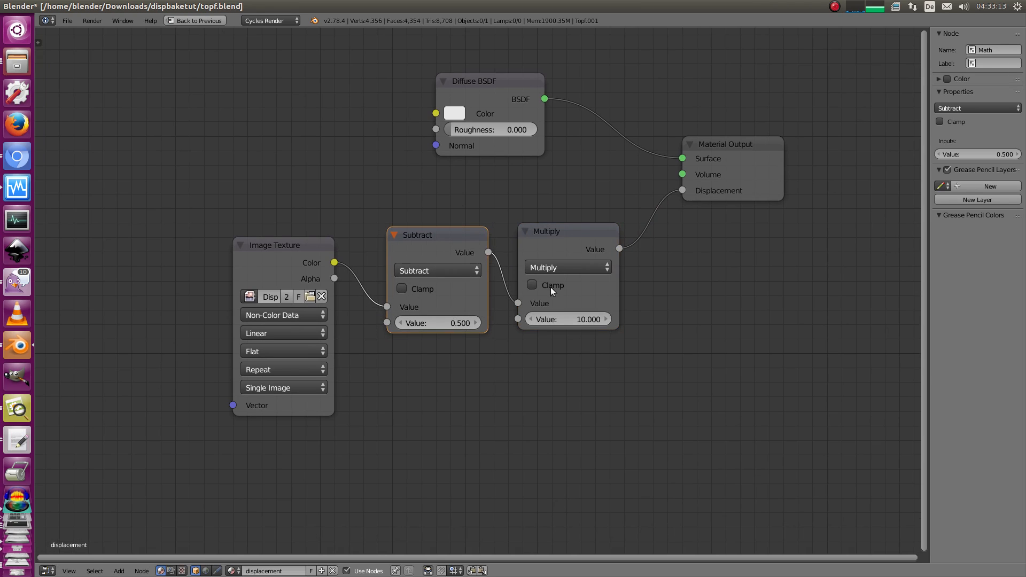
{"action": "left_click_drag", "start_coordinate": [280, 261], "coordinate": [266, 267]}
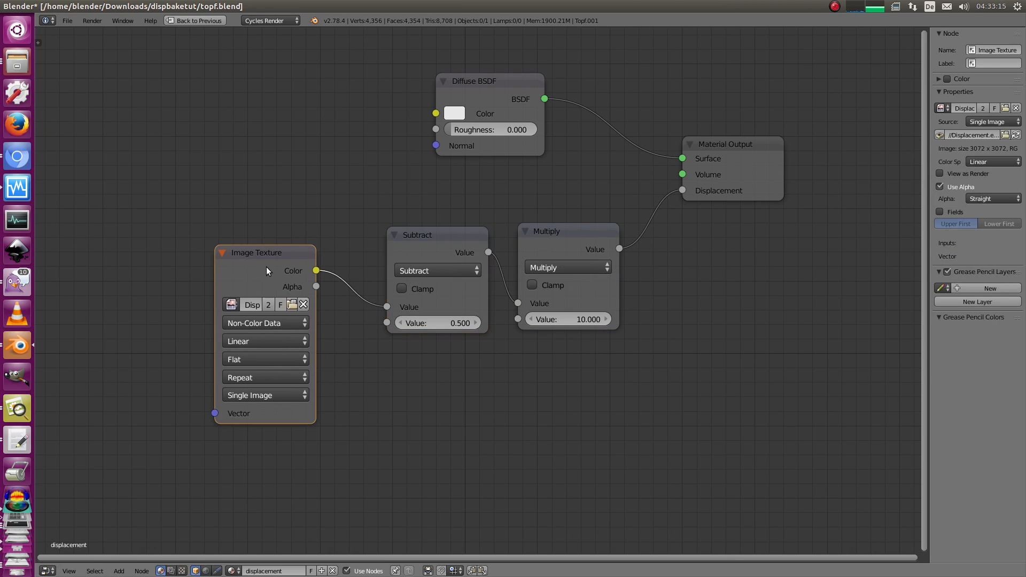
Step: Return to the full layout and enable Adaptive subdivision for rendering on Topf.001's Subsurf modifier
{"action": "key", "text": "ctrl+Up"}
{"action": "scroll", "coordinate": [297, 165], "scroll_direction": "down", "scroll_amount": 1}
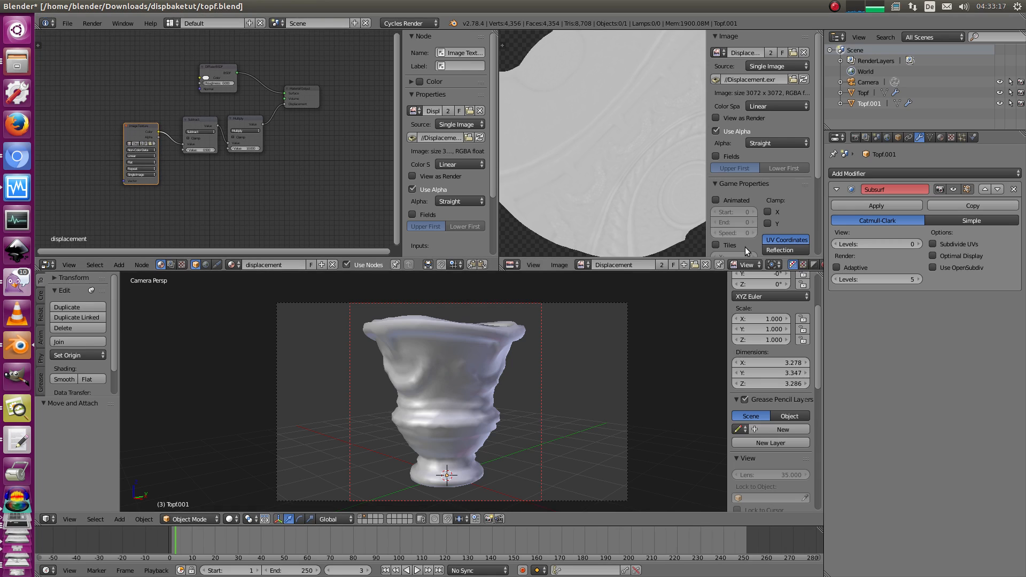
{"action": "left_click", "coordinate": [837, 268]}
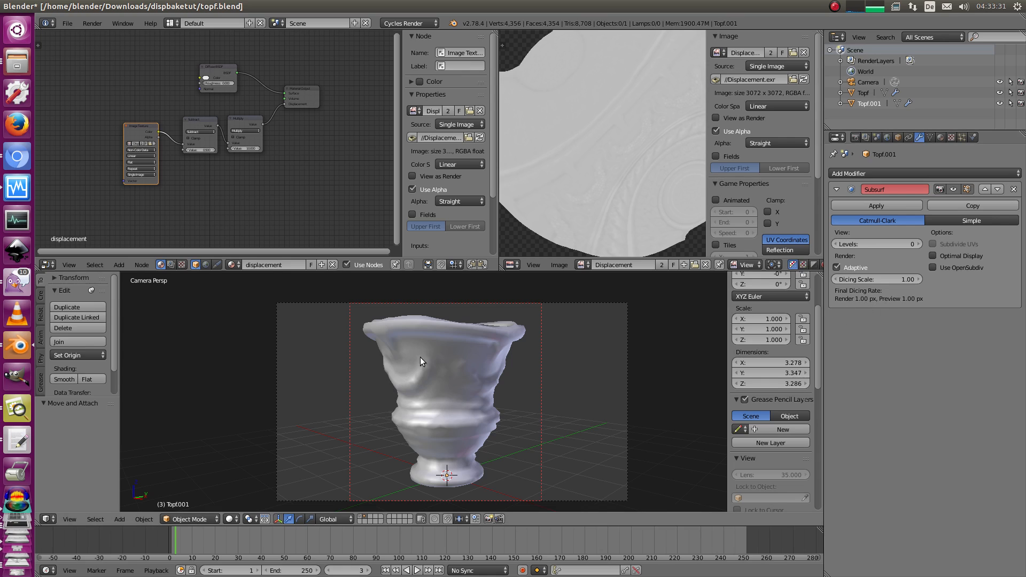
Step: Switch the render result to Slot 2 and render the displaced Subsurf pot into it
{"action": "middle_click_drag", "start_coordinate": [420, 357], "coordinate": [357, 355], "text": "shift"}
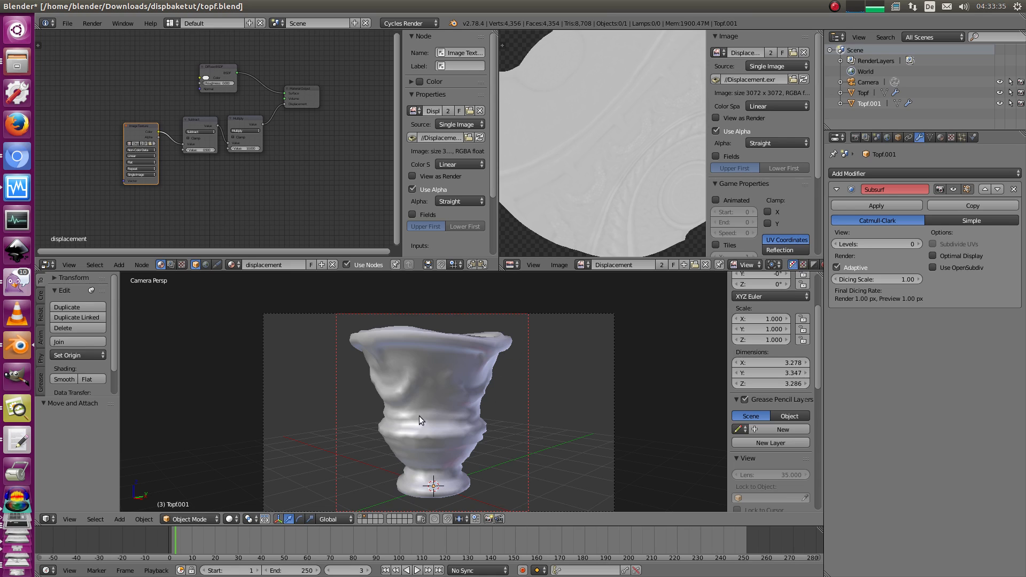
{"action": "scroll", "coordinate": [420, 406], "scroll_direction": "down", "scroll_amount": 1}
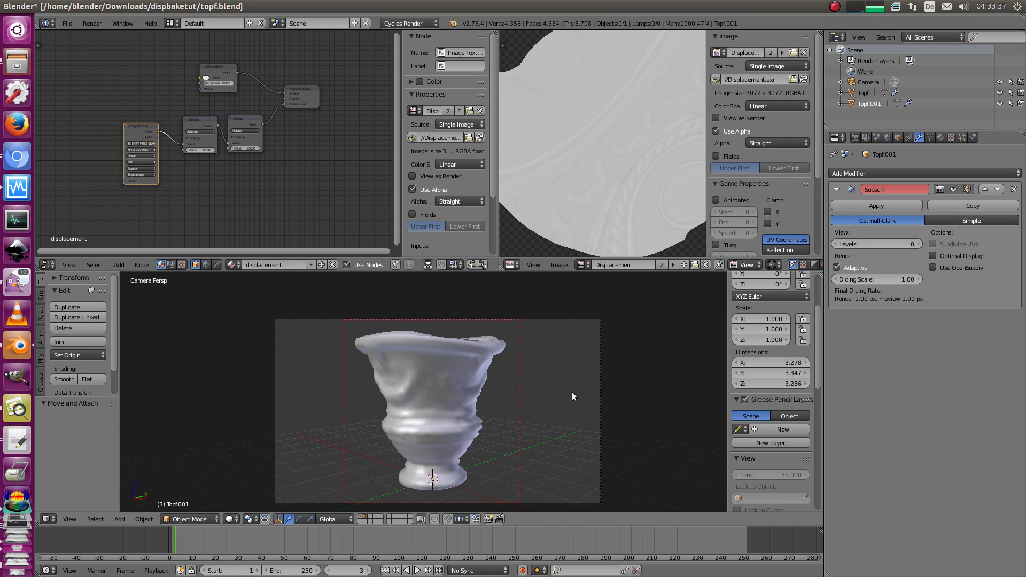
{"action": "key", "text": "F11"}
{"action": "left_click", "coordinate": [316, 518]}
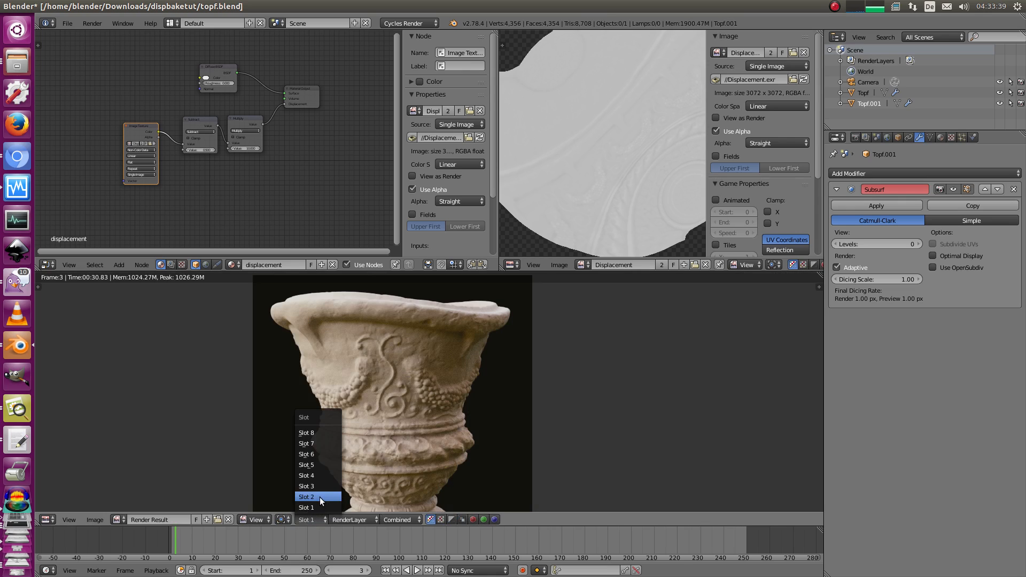
{"action": "left_click", "coordinate": [322, 495]}
{"action": "left_click", "coordinate": [855, 138]}
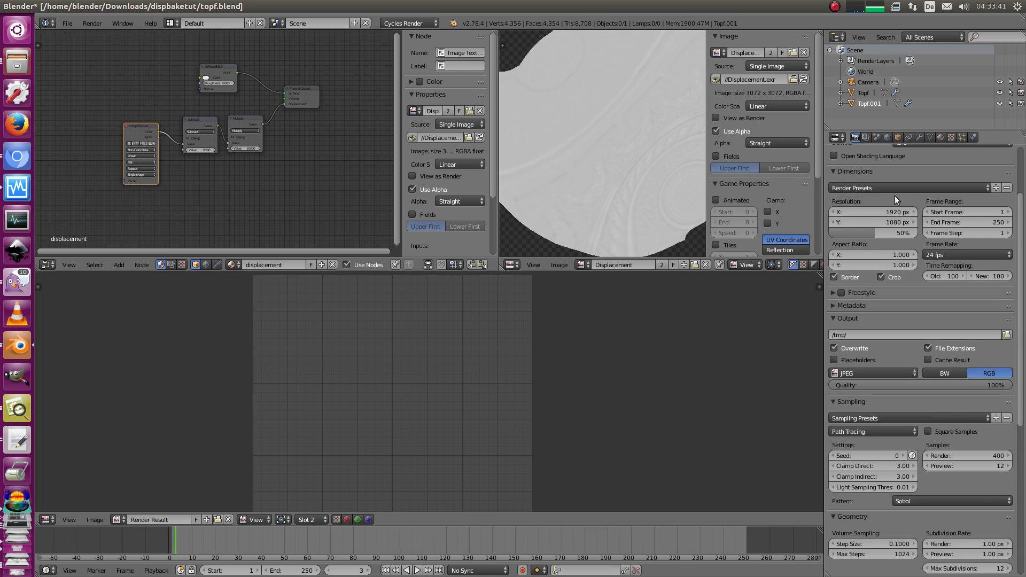
{"action": "left_click", "coordinate": [862, 186]}
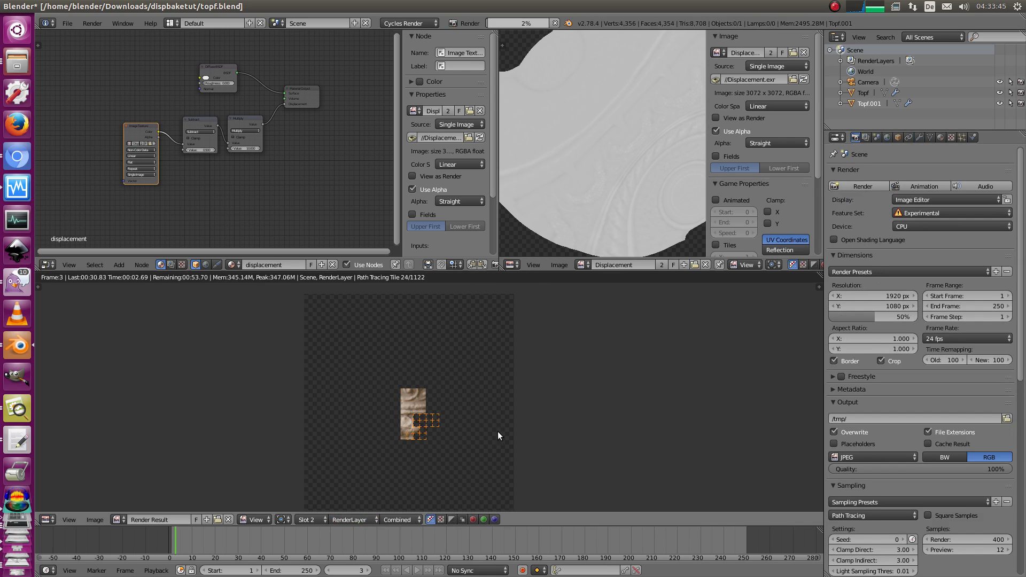
{"action": "middle_click_drag", "start_coordinate": [466, 409], "coordinate": [457, 402]}
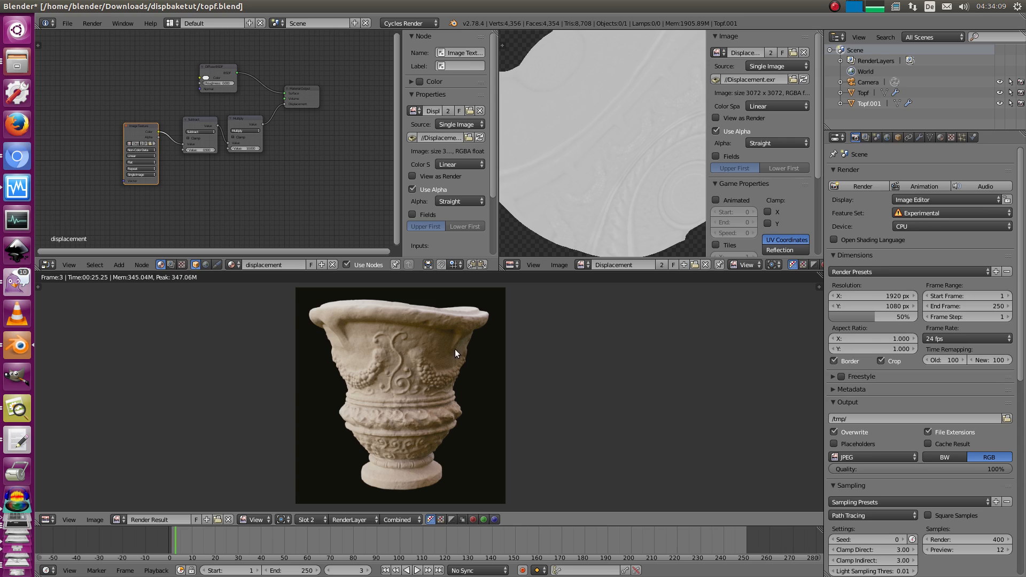
Step: Enlarge the render view and check the Slot 2 render and its statistics against the Slot 1 render
{"action": "key", "text": "ctrl+space"}
{"action": "scroll", "coordinate": [457, 352], "scroll_direction": "up", "scroll_amount": 3}
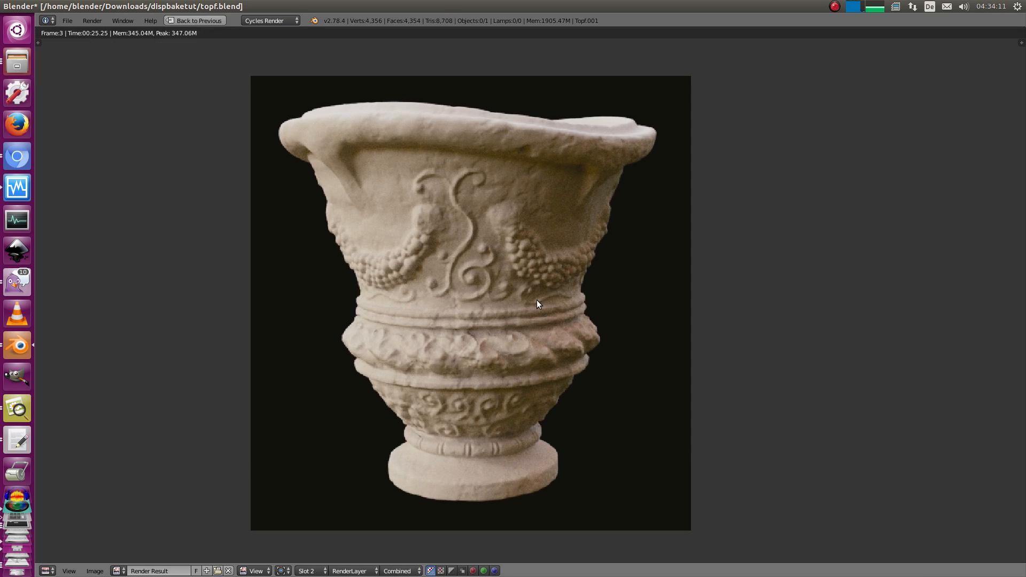
{"action": "scroll", "coordinate": [537, 301], "scroll_direction": "down", "scroll_amount": 2}
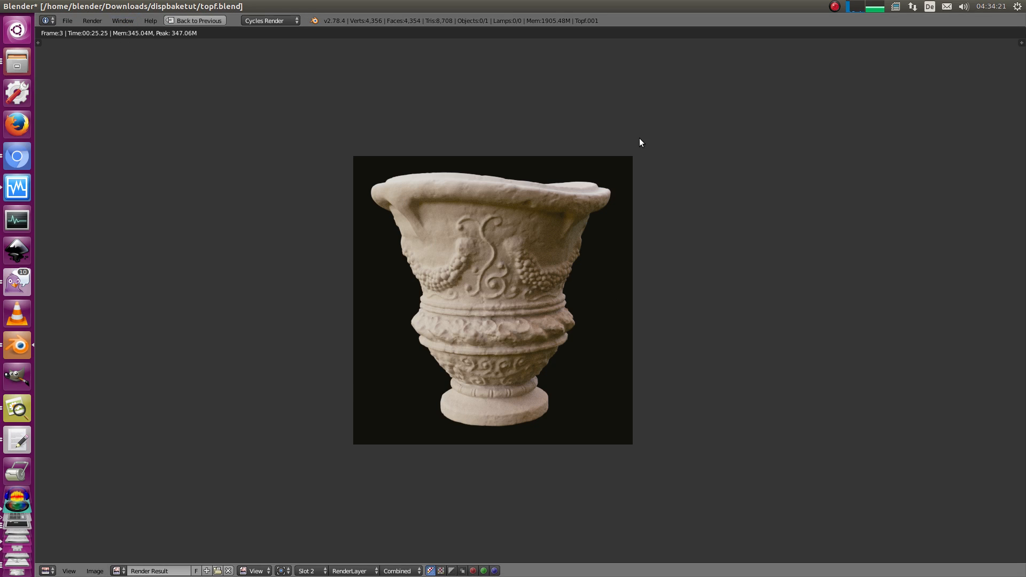
{"action": "left_click", "coordinate": [321, 571]}
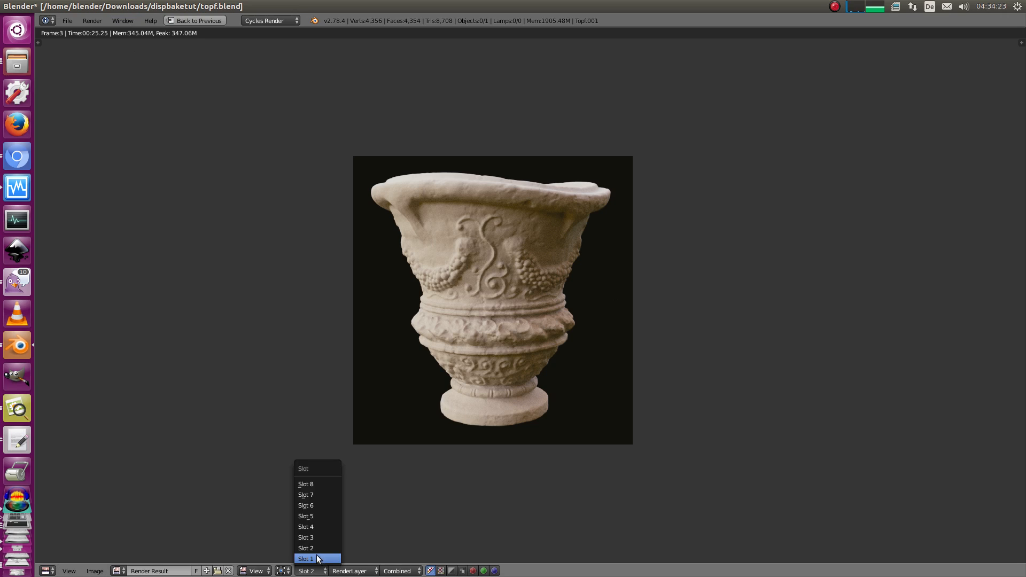
{"action": "left_click", "coordinate": [332, 557]}
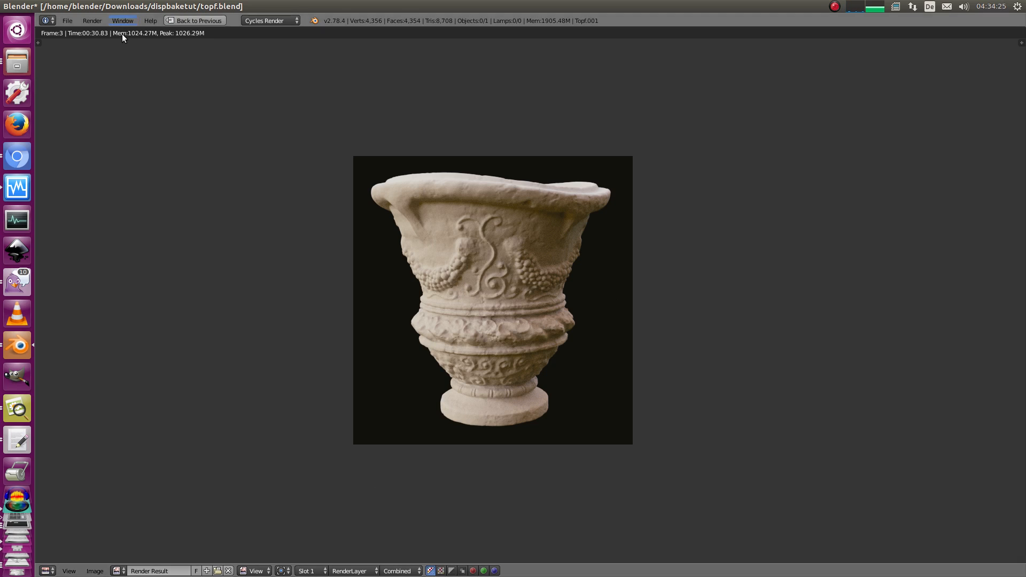
{"action": "scroll", "coordinate": [496, 231], "scroll_direction": "up", "scroll_amount": 3}
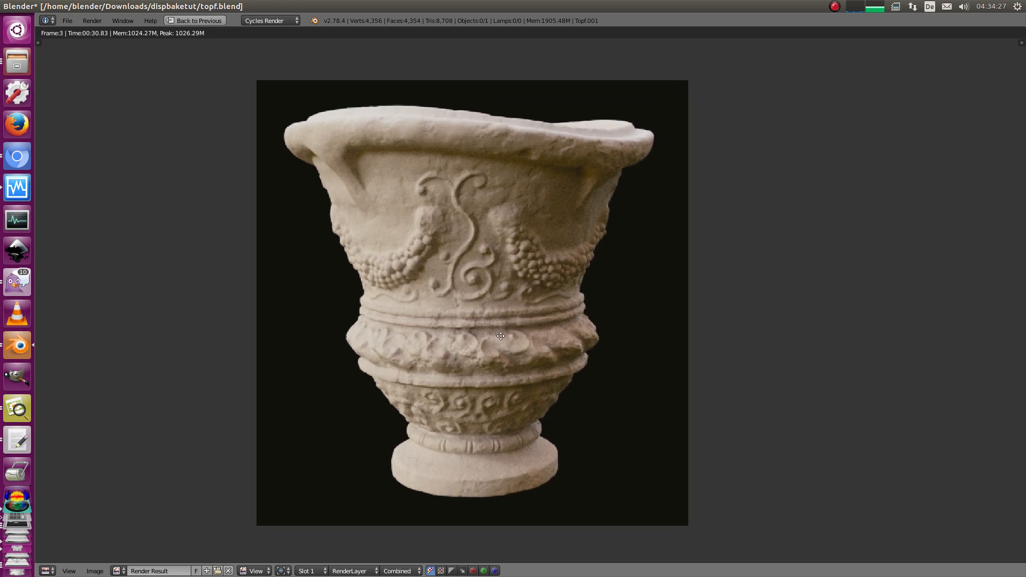
Step: Alternate between render Slot 1 and Slot 2 to compare the detail of the whole pot
{"action": "left_click", "coordinate": [324, 569]}
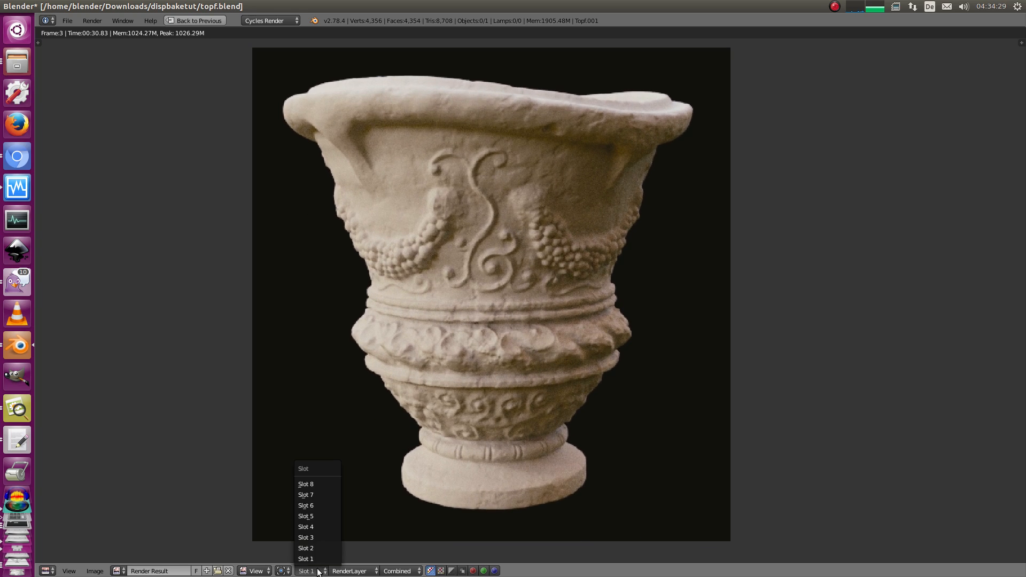
{"action": "left_click", "coordinate": [317, 550]}
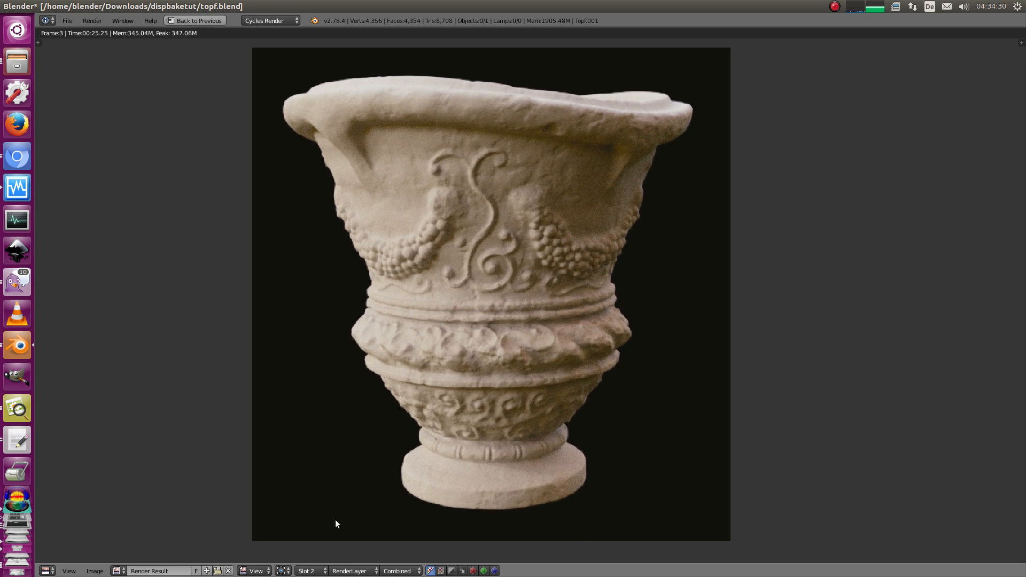
{"action": "left_click", "coordinate": [315, 570]}
{"action": "left_click", "coordinate": [315, 559]}
{"action": "left_click", "coordinate": [314, 570]}
{"action": "left_click", "coordinate": [316, 547]}
{"action": "left_click", "coordinate": [314, 570]}
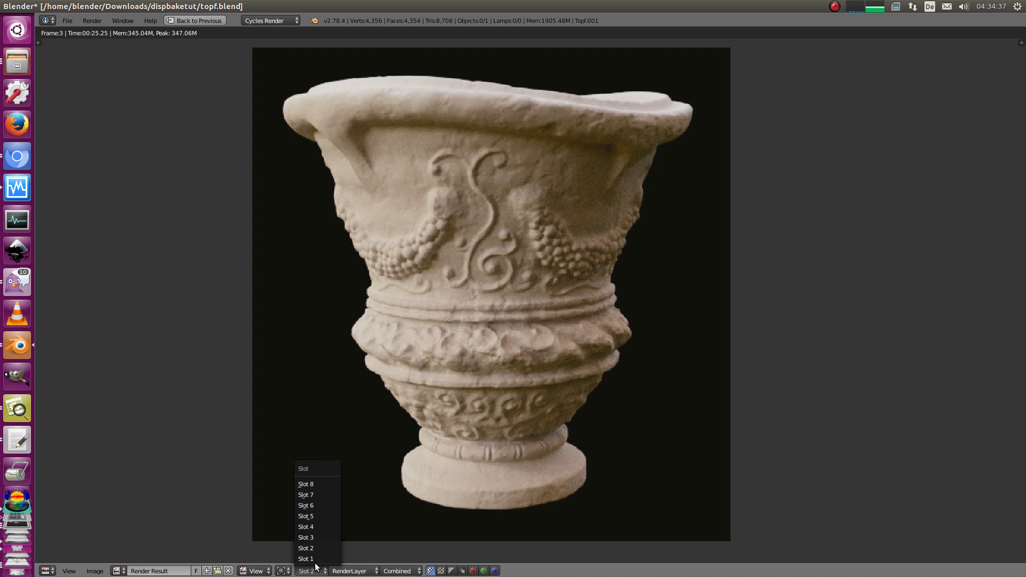
{"action": "left_click", "coordinate": [315, 559]}
Step: Compare the pot's lower ornaments and foot up close in the Slot 1 and Slot 2 renders
{"action": "scroll", "coordinate": [365, 339], "scroll_direction": "up", "scroll_amount": 4}
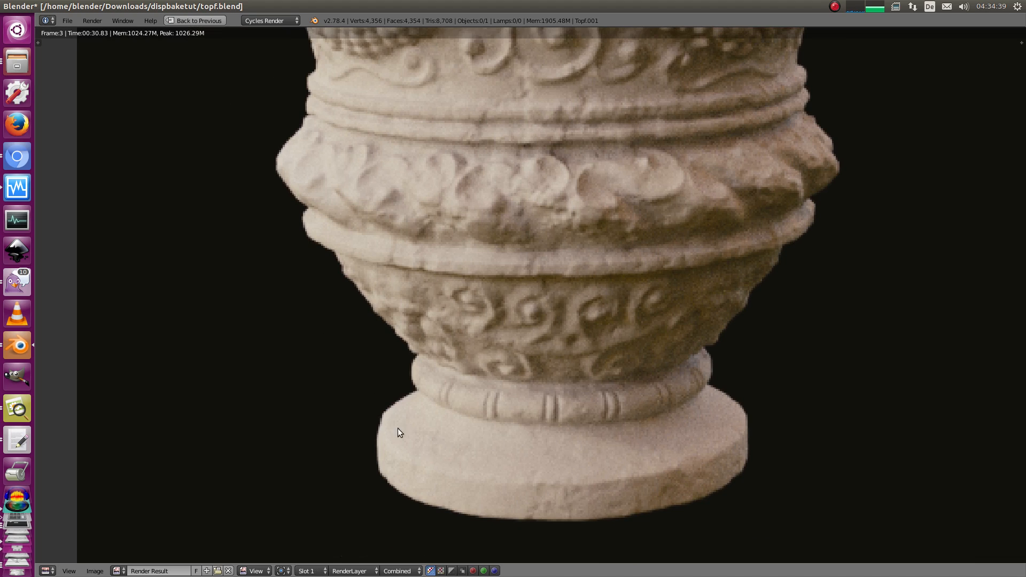
{"action": "scroll", "coordinate": [435, 385], "scroll_direction": "up", "scroll_amount": 1}
{"action": "left_click", "coordinate": [314, 570]}
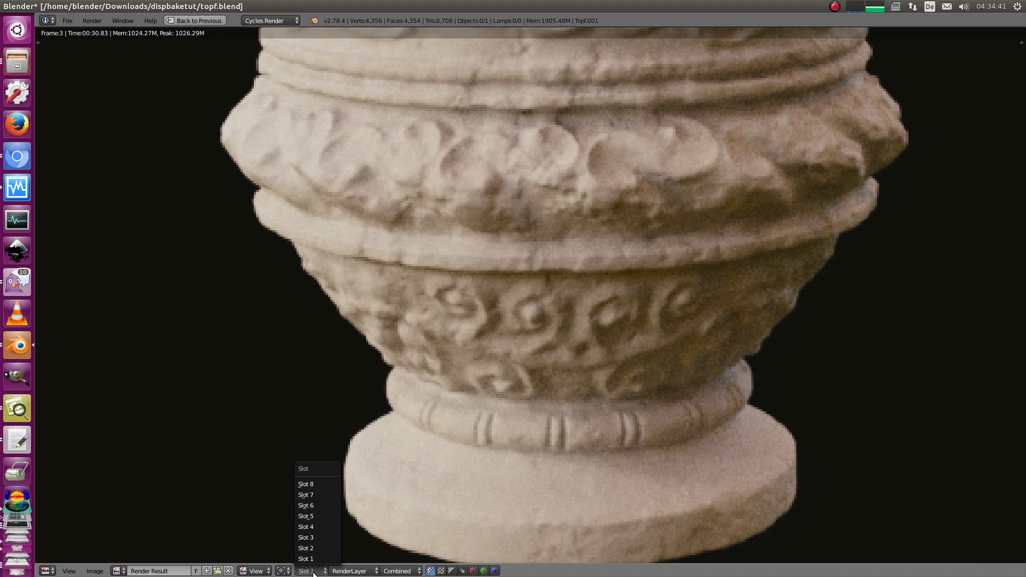
{"action": "left_click", "coordinate": [316, 549]}
{"action": "left_click_drag", "start_coordinate": [434, 399], "coordinate": [422, 217]}
{"action": "scroll", "coordinate": [447, 373], "scroll_direction": "down", "scroll_amount": 3}
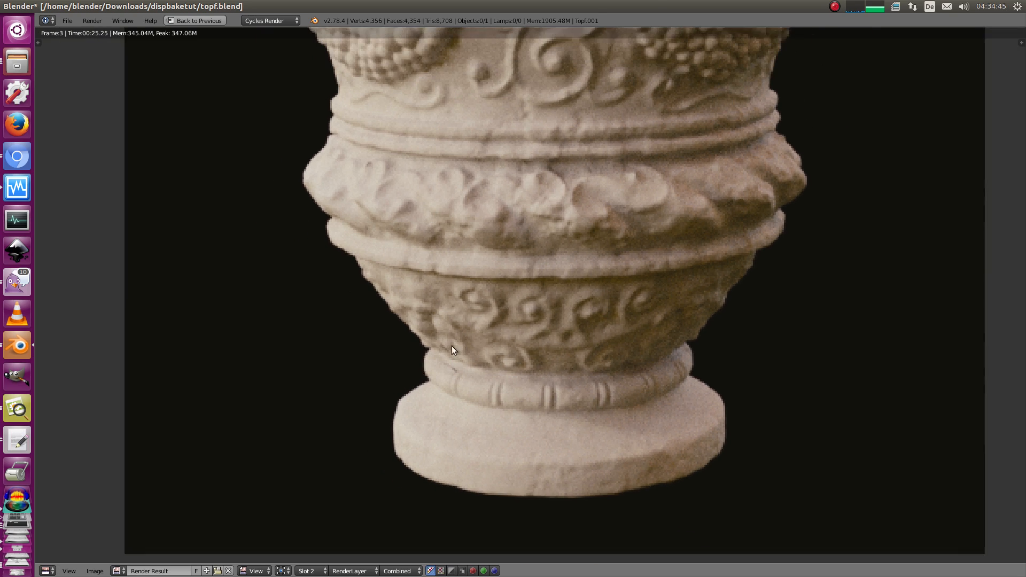
{"action": "middle_click_drag", "start_coordinate": [459, 198], "coordinate": [458, 258]}
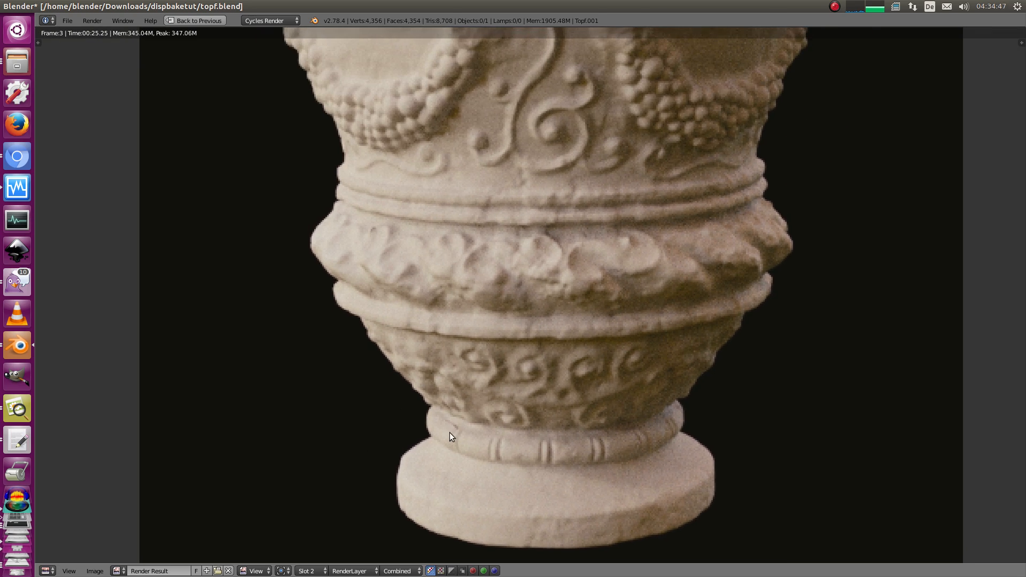
Step: Switch the displayed render to Slot 1 and view the entire pot from rim to foot
{"action": "middle_click_drag", "start_coordinate": [445, 374], "coordinate": [442, 391], "text": "ctrl"}
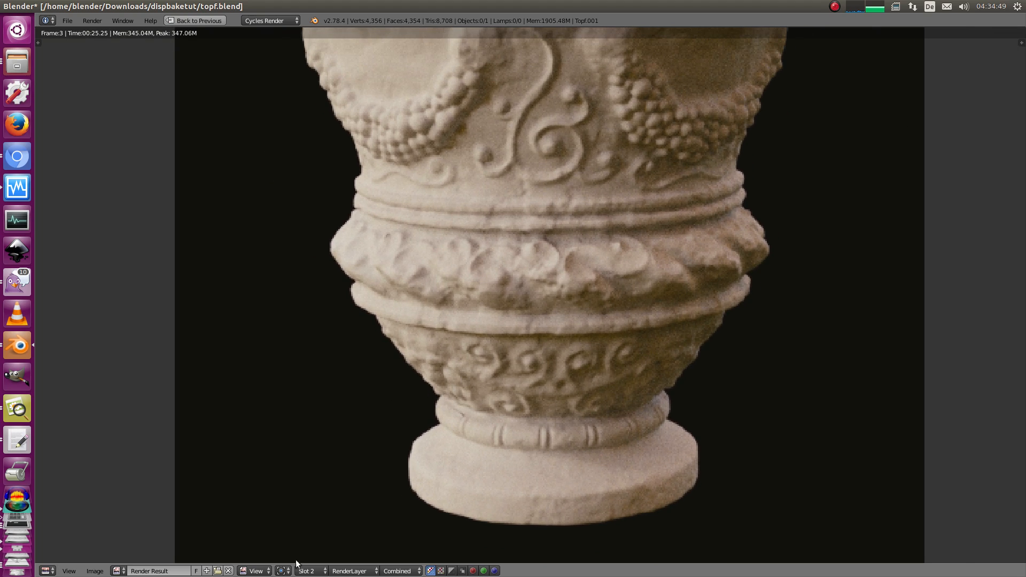
{"action": "left_click", "coordinate": [310, 570]}
{"action": "left_click", "coordinate": [309, 560]}
{"action": "middle_click_drag", "start_coordinate": [437, 335], "coordinate": [435, 375], "text": "ctrl"}
{"action": "middle_click_drag", "start_coordinate": [514, 188], "coordinate": [436, 284]}
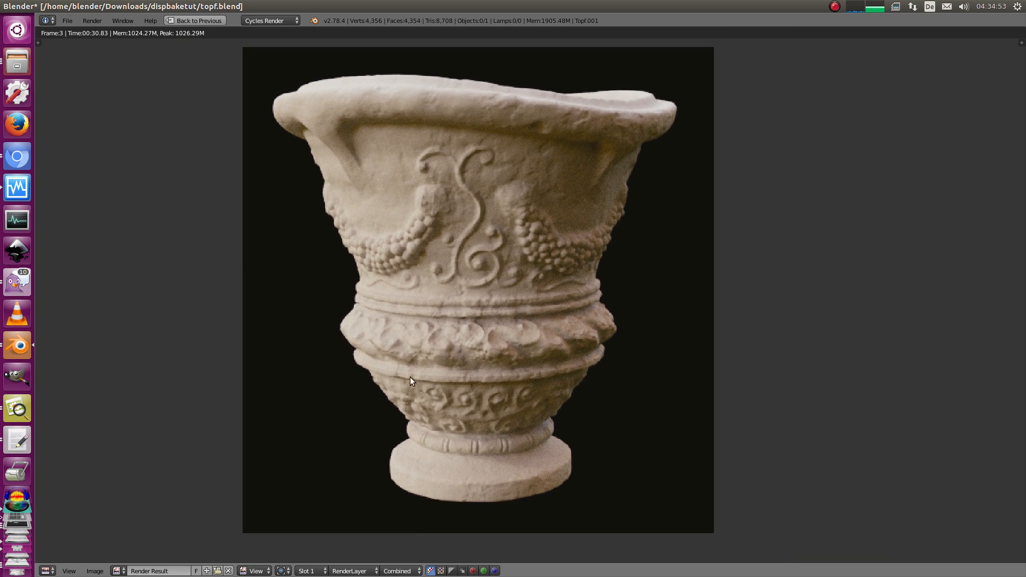
Step: Compare the overall look of the pot in the Slot 1 and Slot 2 renders, and close the render view
{"action": "middle_click_drag", "start_coordinate": [409, 377], "coordinate": [330, 466], "text": "ctrl"}
{"action": "left_click", "coordinate": [309, 571]}
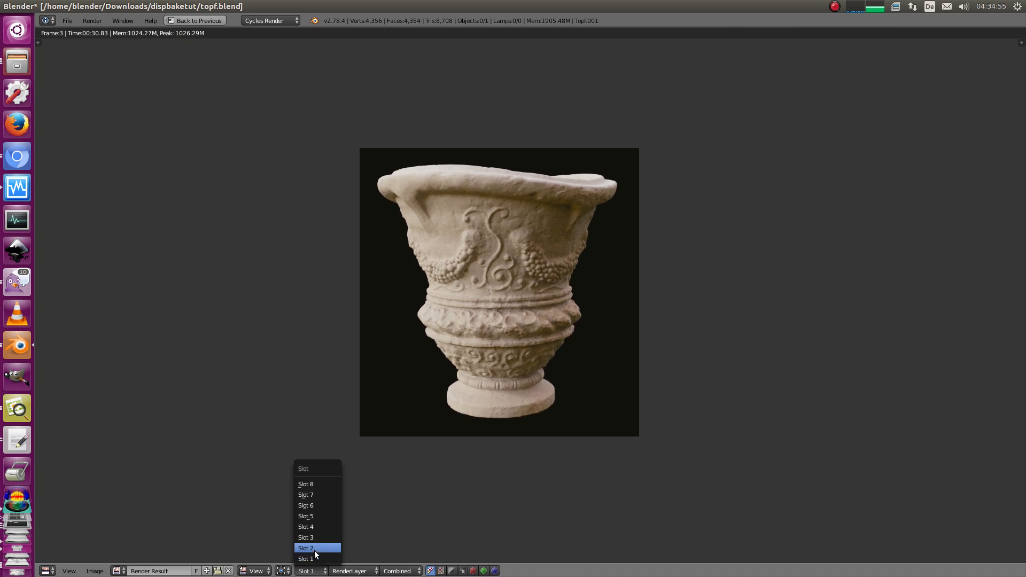
{"action": "left_click", "coordinate": [314, 549]}
{"action": "left_click", "coordinate": [318, 571]}
{"action": "left_click", "coordinate": [318, 555]}
{"action": "left_click", "coordinate": [323, 570]}
{"action": "left_click", "coordinate": [318, 550]}
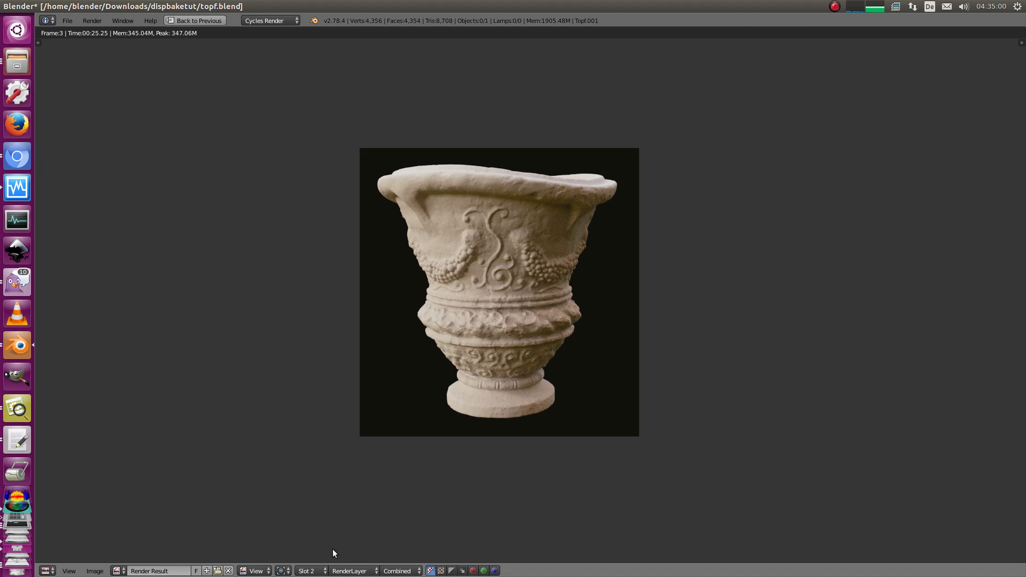
{"action": "left_click", "coordinate": [315, 570]}
{"action": "left_click", "coordinate": [317, 554]}
{"action": "key", "text": "ctrl+Up"}
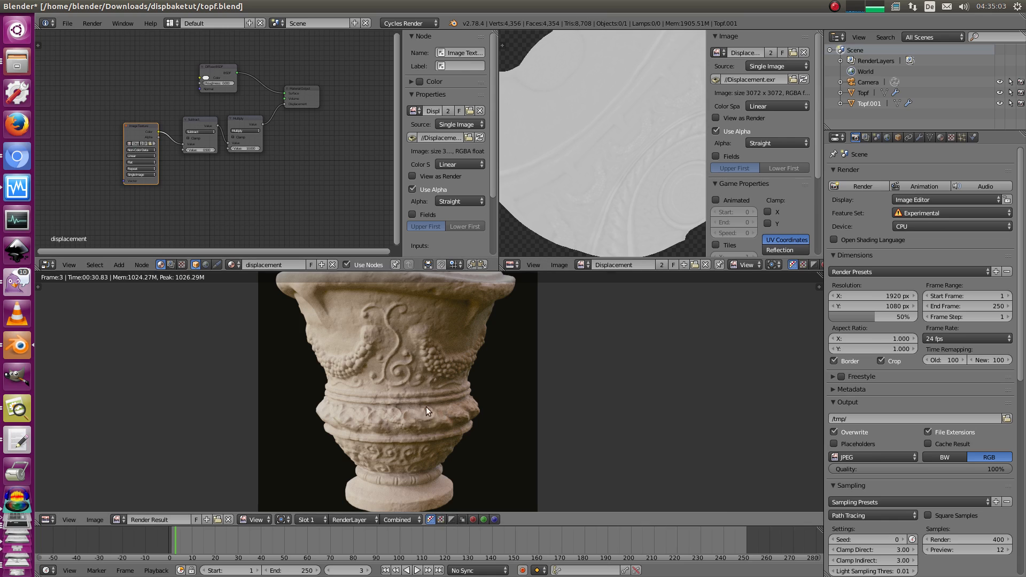
{"action": "key", "text": "Escape"}
Step: Examine the displacement material's Subtract and Multiply node setup and the complete baked displacement map
{"action": "scroll", "coordinate": [273, 127], "scroll_direction": "up", "scroll_amount": 2}
{"action": "key", "text": "a"}
{"action": "middle_click_drag", "start_coordinate": [295, 128], "coordinate": [270, 144]}
{"action": "scroll", "coordinate": [261, 140], "scroll_direction": "up", "scroll_amount": 2}
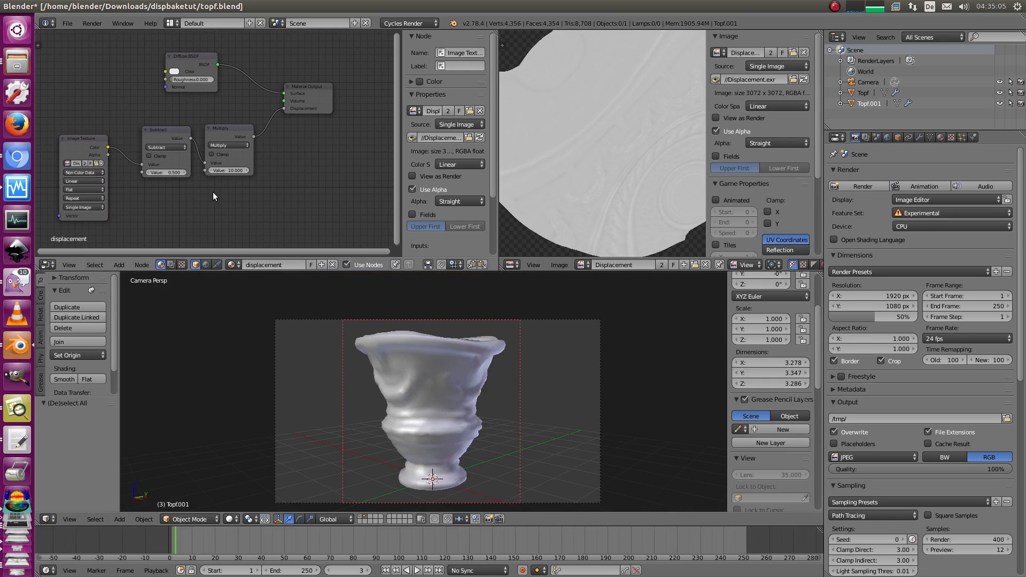
{"action": "middle_click_drag", "start_coordinate": [213, 192], "coordinate": [223, 182]}
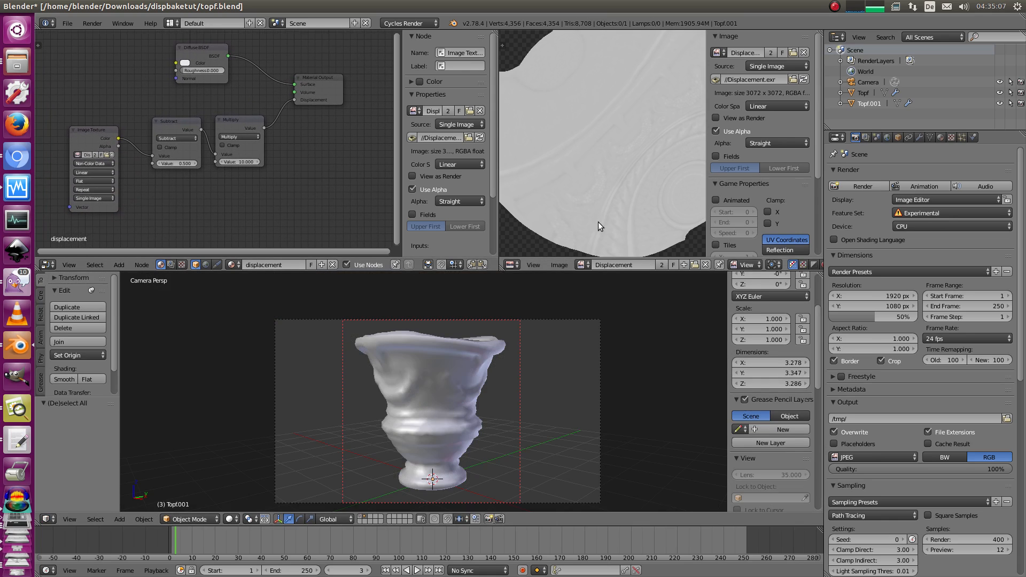
{"action": "scroll", "coordinate": [598, 223], "scroll_direction": "down", "scroll_amount": 3}
{"action": "scroll", "coordinate": [893, 407], "scroll_direction": "down", "scroll_amount": 4}
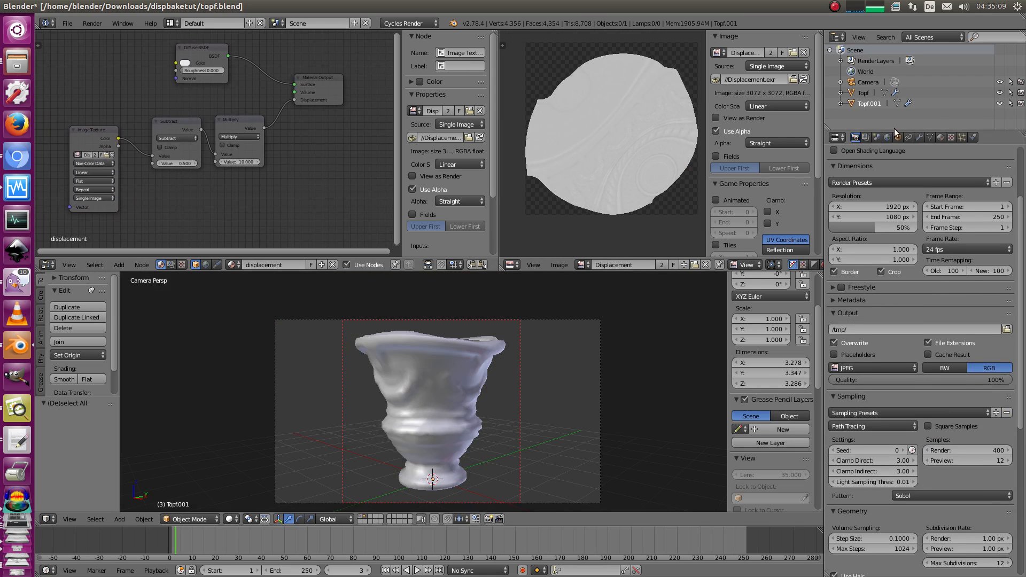
Step: Switch the pot scene's render engine to Blender Render
{"action": "left_click_drag", "start_coordinate": [400, 5], "coordinate": [403, 21]}
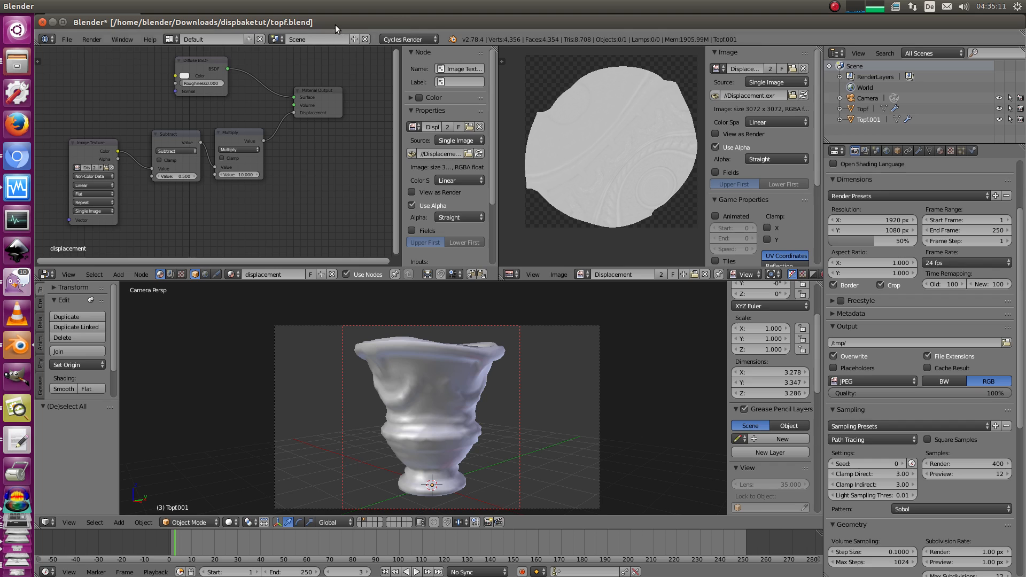
{"action": "double_click", "coordinate": [74, 22]}
{"action": "left_click", "coordinate": [406, 23]}
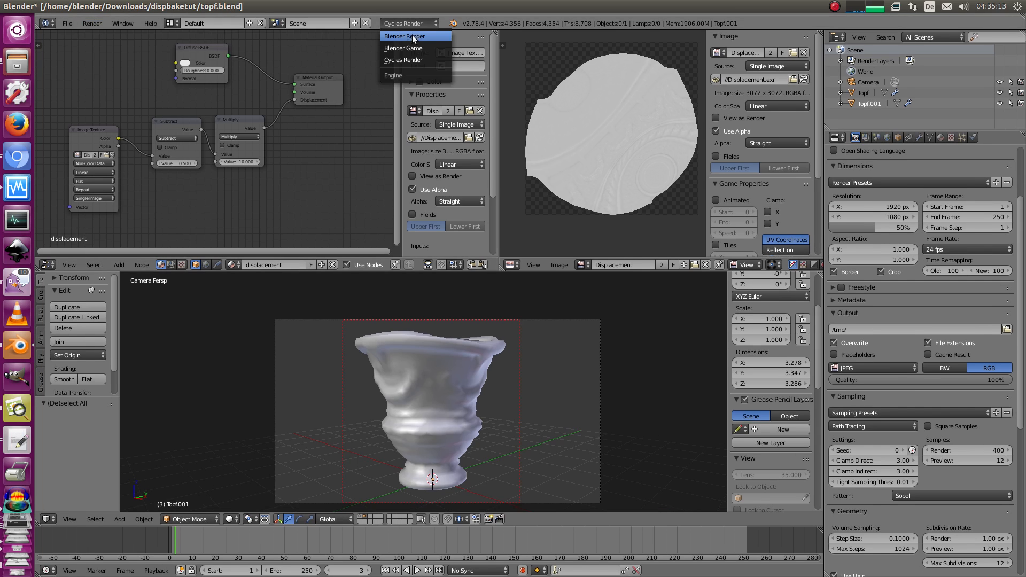
{"action": "left_click", "coordinate": [412, 36]}
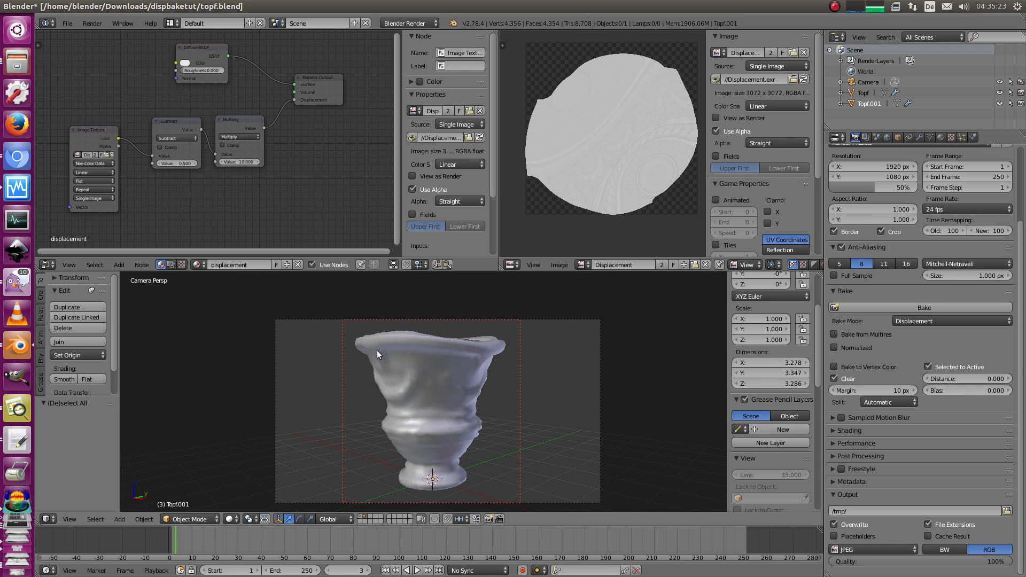
{"action": "middle_click_drag", "start_coordinate": [448, 411], "coordinate": [444, 409], "text": "shift"}
Step: Switch to the head.blend window and open the head's base mesh in Edit Mode with nothing selected
{"action": "left_click", "coordinate": [17, 345]}
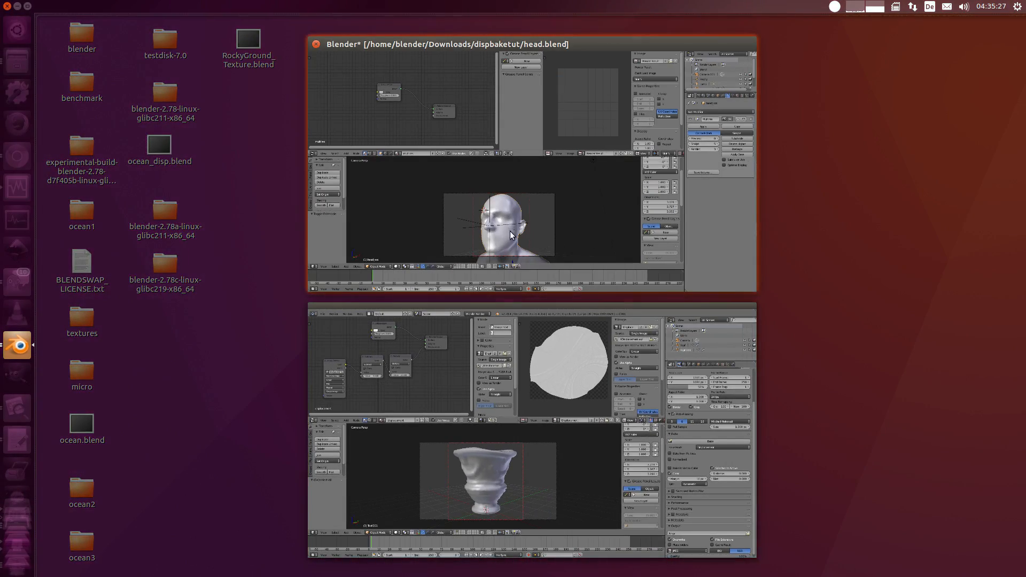
{"action": "left_click", "coordinate": [510, 230]}
{"action": "middle_click_drag", "start_coordinate": [476, 376], "coordinate": [483, 357], "text": "shift"}
{"action": "middle_click_drag", "start_coordinate": [483, 357], "coordinate": [414, 386], "text": "ctrl"}
{"action": "key", "text": "Tab"}
{"action": "key", "text": "a"}
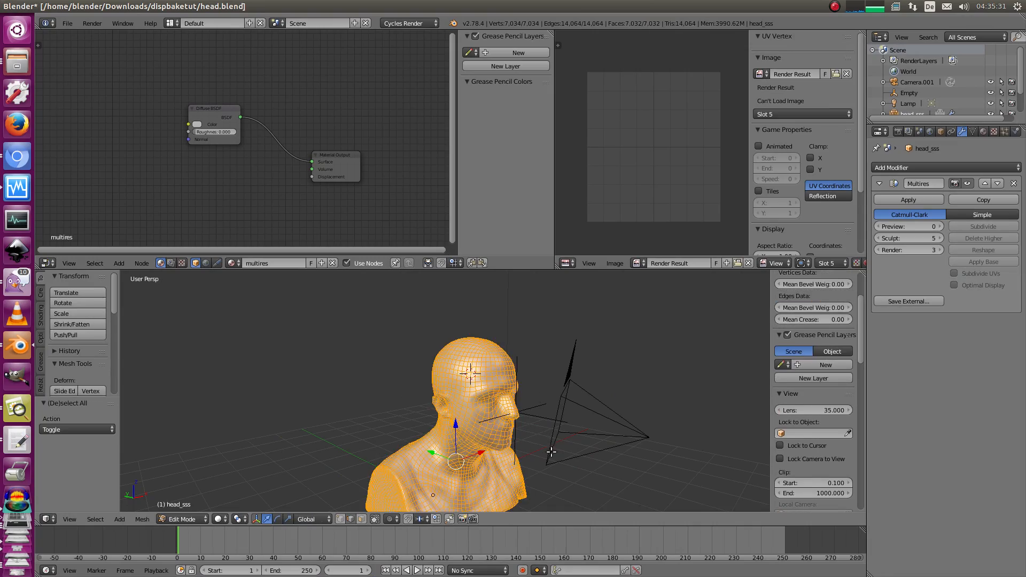
{"action": "middle_click_drag", "start_coordinate": [551, 452], "coordinate": [550, 348]}
{"action": "key", "text": "a"}
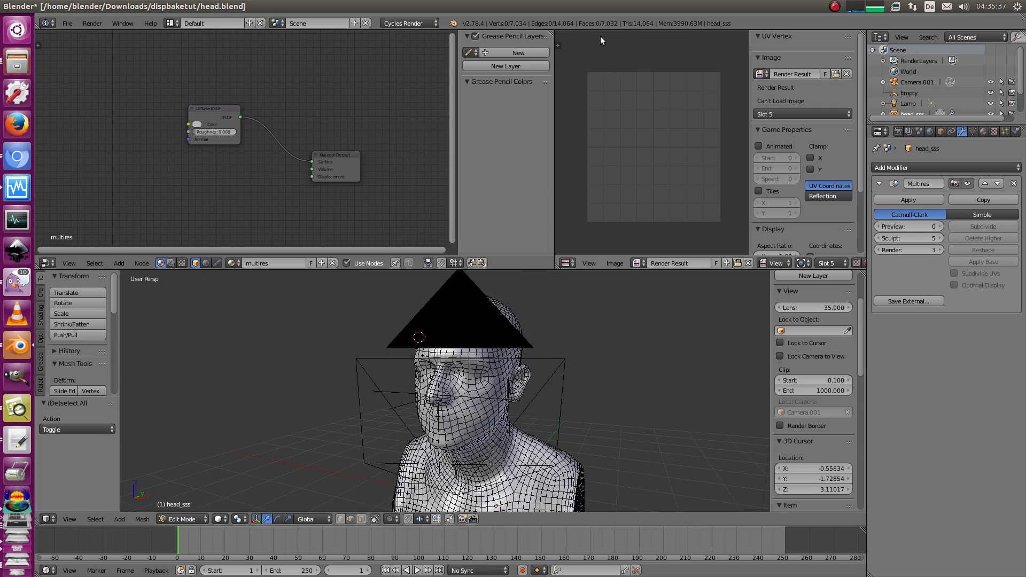
Step: Examine the head's base mesh topology around the face and ear, and return to Object Mode and the camera view
{"action": "middle_click_drag", "start_coordinate": [580, 393], "coordinate": [512, 377]}
{"action": "middle_click_drag", "start_coordinate": [443, 387], "coordinate": [519, 361]}
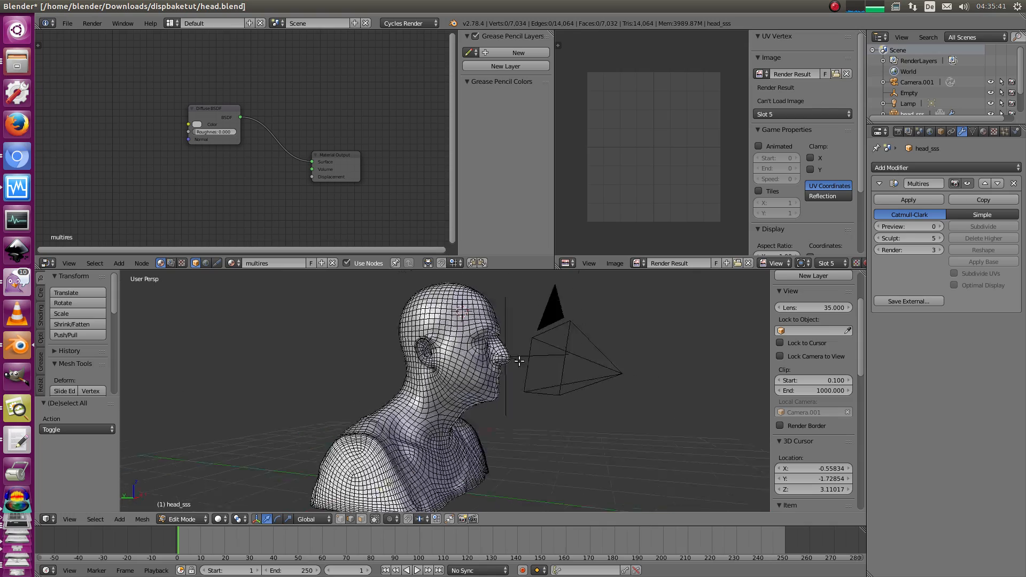
{"action": "scroll", "coordinate": [518, 361], "scroll_direction": "up", "scroll_amount": 6}
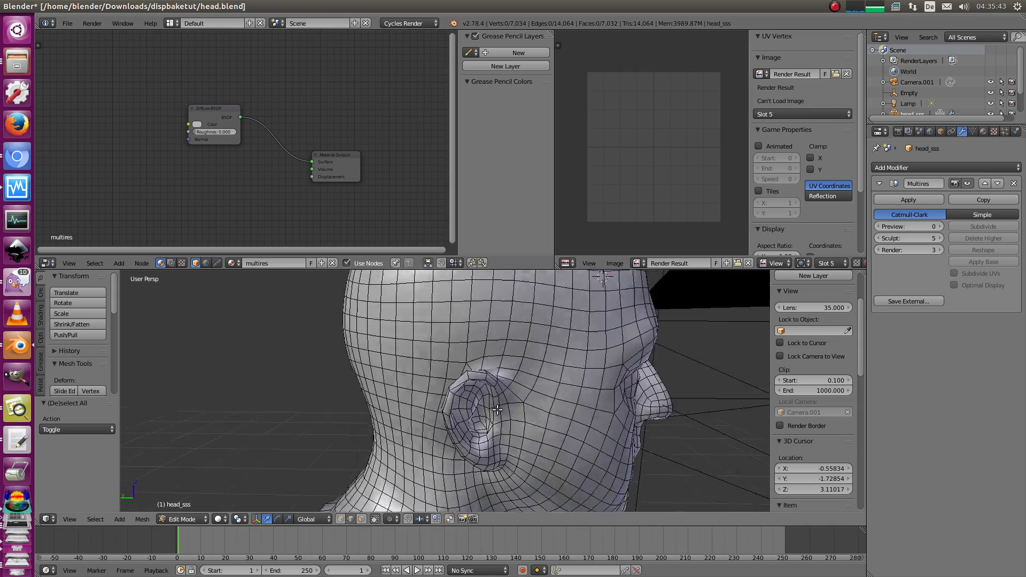
{"action": "middle_click_drag", "start_coordinate": [497, 410], "coordinate": [454, 367]}
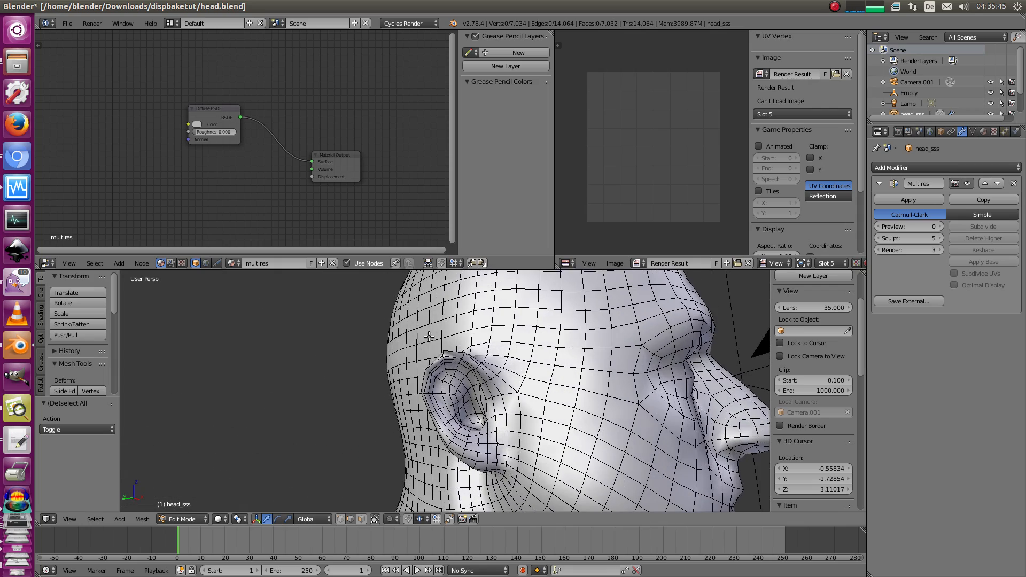
{"action": "scroll", "coordinate": [504, 409], "scroll_direction": "down", "scroll_amount": 5}
{"action": "middle_click_drag", "start_coordinate": [505, 408], "coordinate": [444, 403]}
{"action": "scroll", "coordinate": [504, 407], "scroll_direction": "down", "scroll_amount": 2}
{"action": "key", "text": "Tab"}
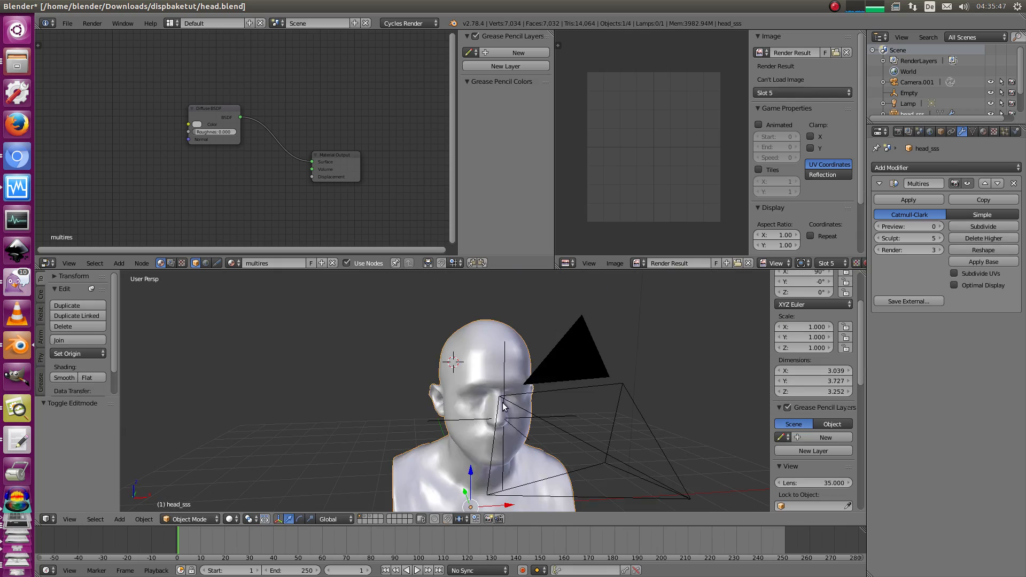
{"action": "key", "text": "KP_0"}
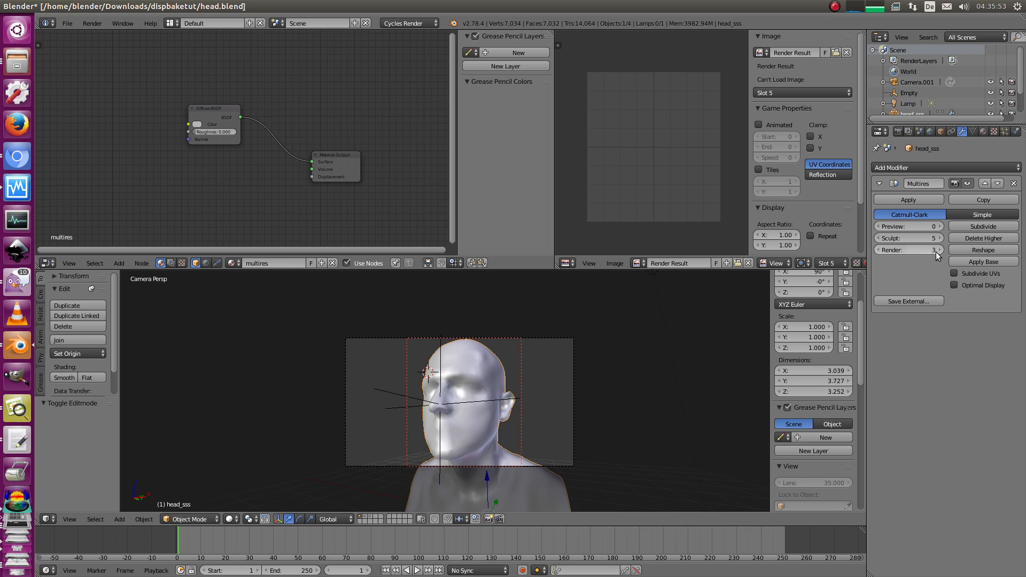
{"action": "scroll", "coordinate": [454, 430], "scroll_direction": "up", "scroll_amount": 2}
{"action": "left_click", "coordinate": [983, 239]}
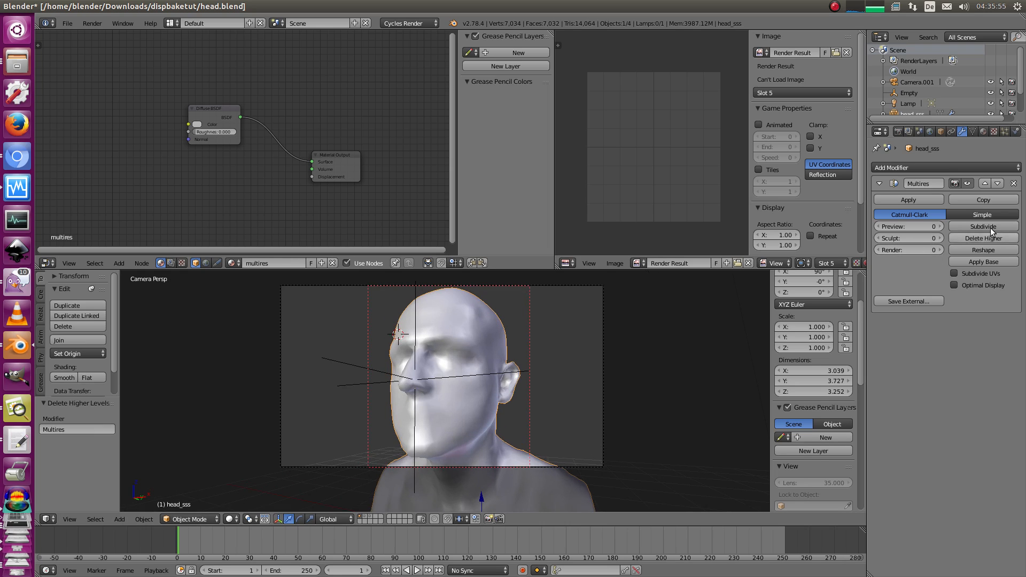
{"action": "key", "text": "ctrl+z"}
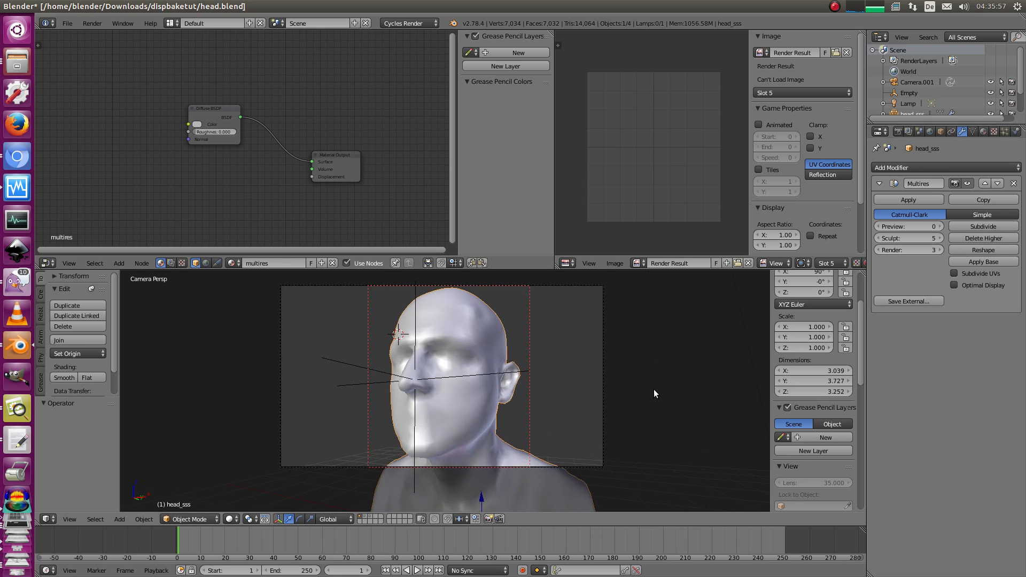
Step: Raise the head's Multires preview level to 4 and examine the sculpted detail of the face, neck and shirt
{"action": "scroll", "coordinate": [436, 364], "scroll_direction": "up", "scroll_amount": 1}
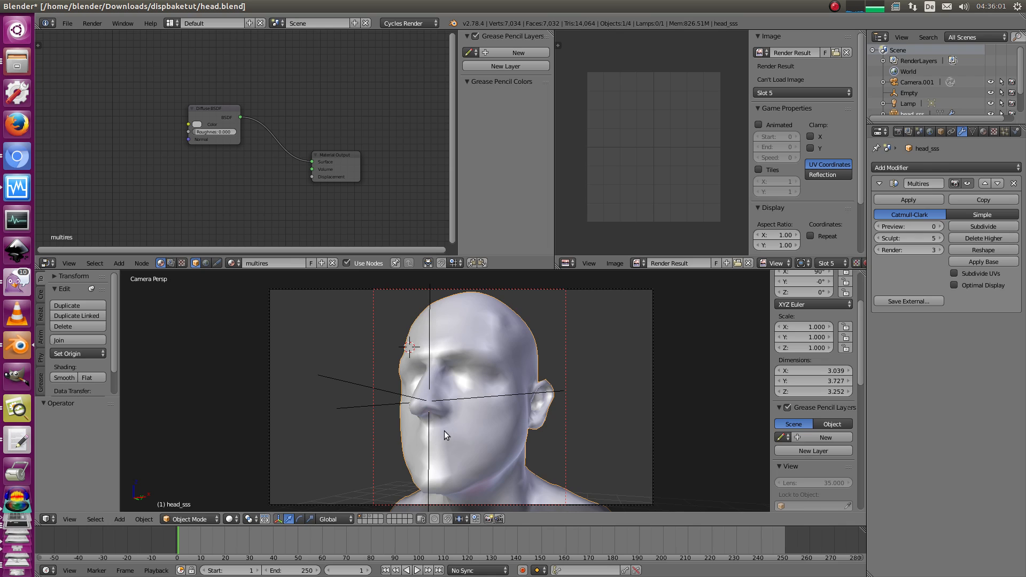
{"action": "left_click", "coordinate": [941, 227]}
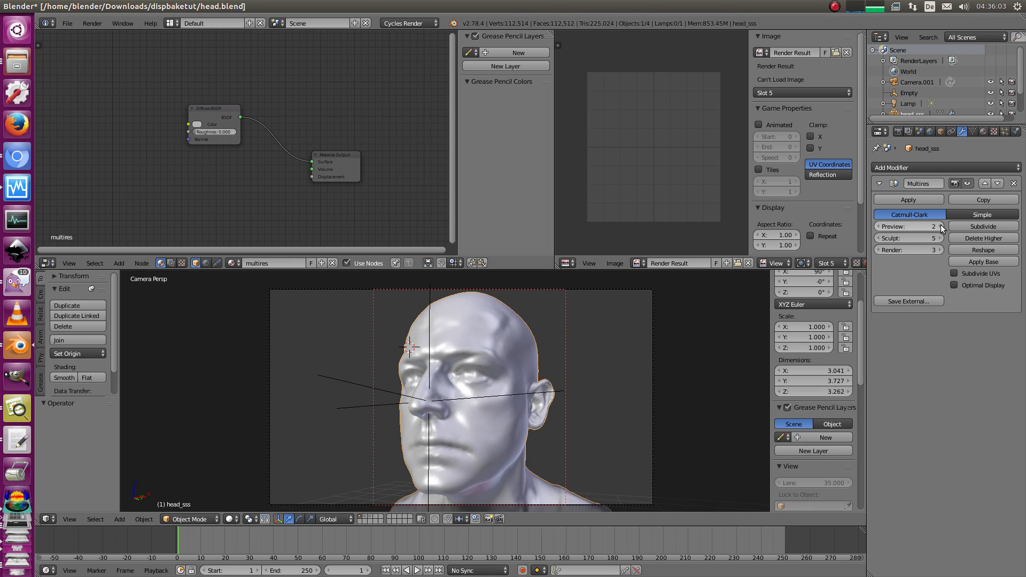
{"action": "left_click", "coordinate": [941, 227]}
{"action": "left_click", "coordinate": [940, 227]}
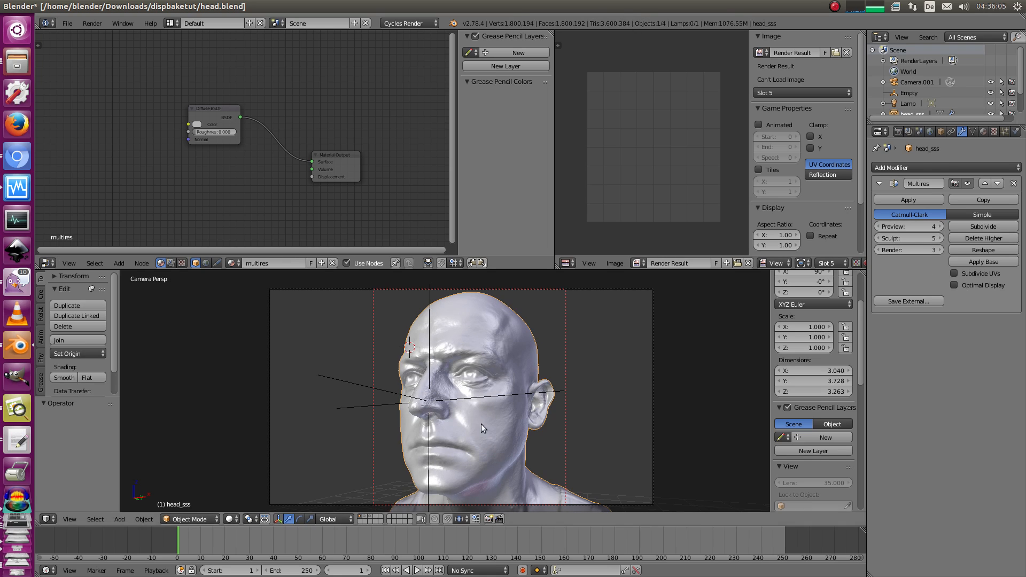
{"action": "key", "text": "ctrl+4"}
{"action": "scroll", "coordinate": [467, 431], "scroll_direction": "up", "scroll_amount": 3}
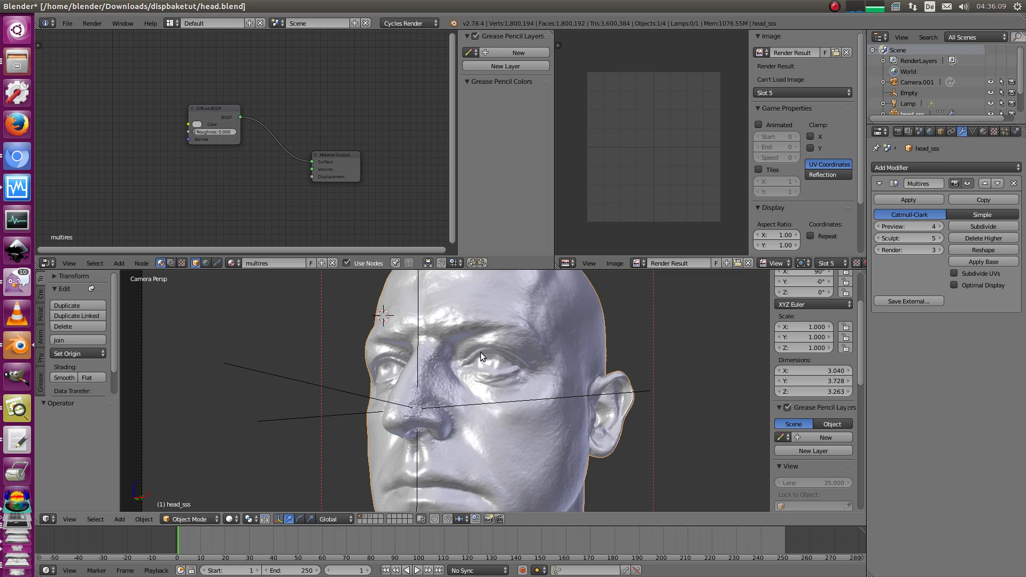
{"action": "scroll", "coordinate": [496, 371], "scroll_direction": "down", "scroll_amount": 3}
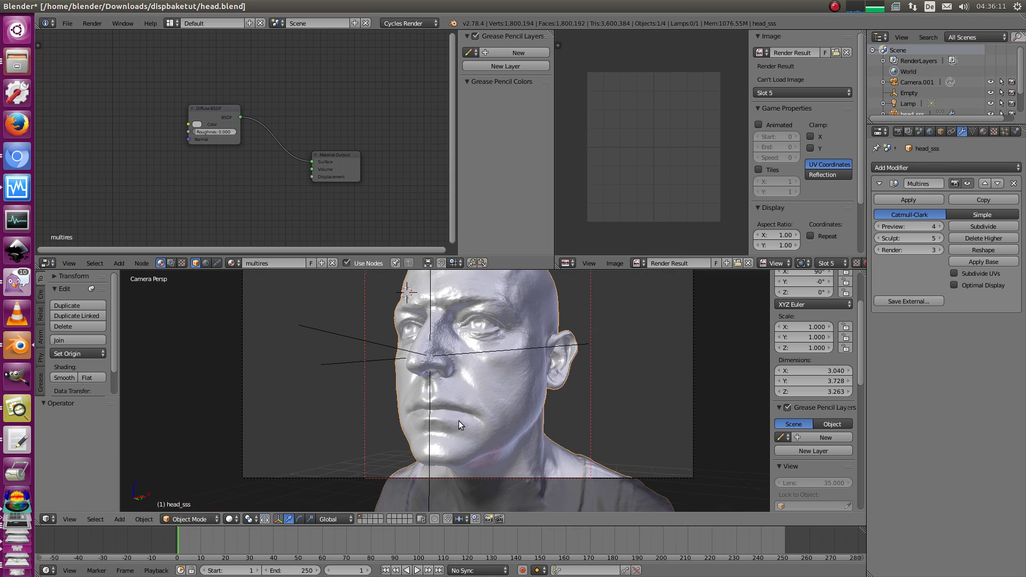
{"action": "middle_click_drag", "start_coordinate": [528, 432], "coordinate": [517, 399], "text": "shift"}
{"action": "mouse_move", "coordinate": [551, 485]}
{"action": "middle_mouse_down", "text": "shift"}
{"action": "mouse_move", "coordinate": [529, 431]}
{"action": "mouse_move", "coordinate": [547, 451]}
{"action": "mouse_move", "coordinate": [547, 371]}
{"action": "middle_mouse_up", "text": "shift"}
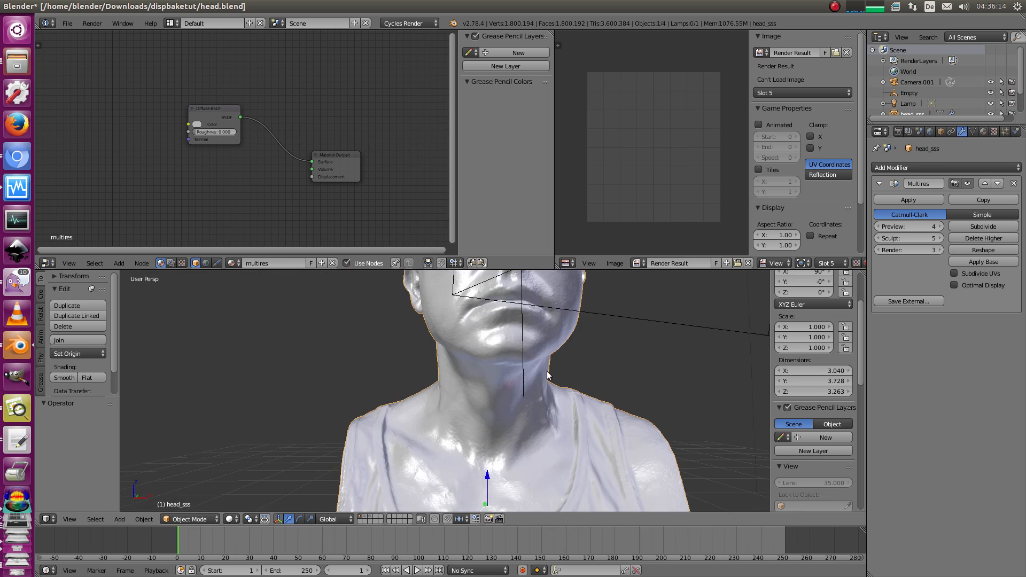
{"action": "scroll", "coordinate": [546, 419], "scroll_direction": "down", "scroll_amount": 4}
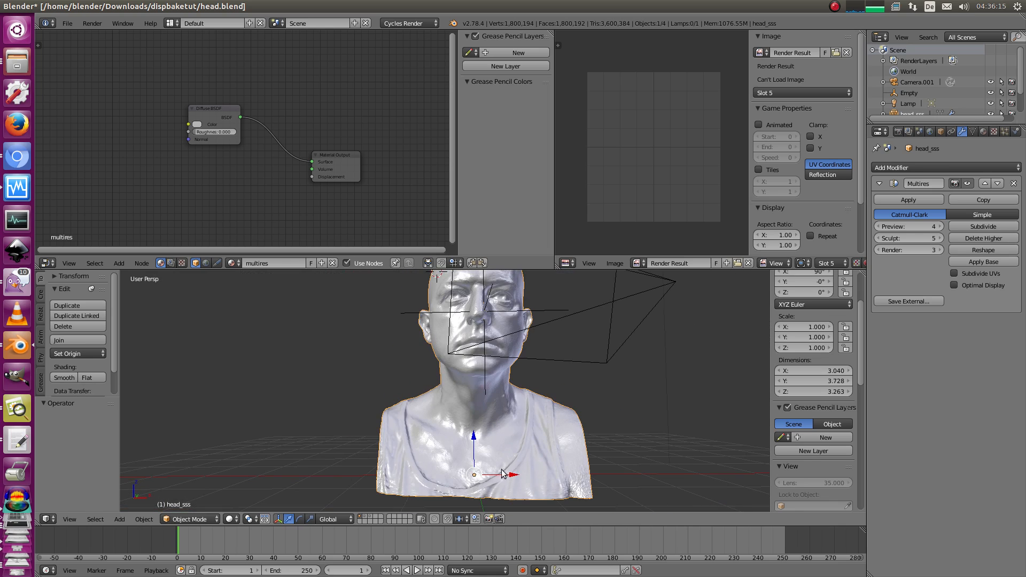
{"action": "middle_click_drag", "start_coordinate": [540, 383], "coordinate": [532, 422], "text": "shift"}
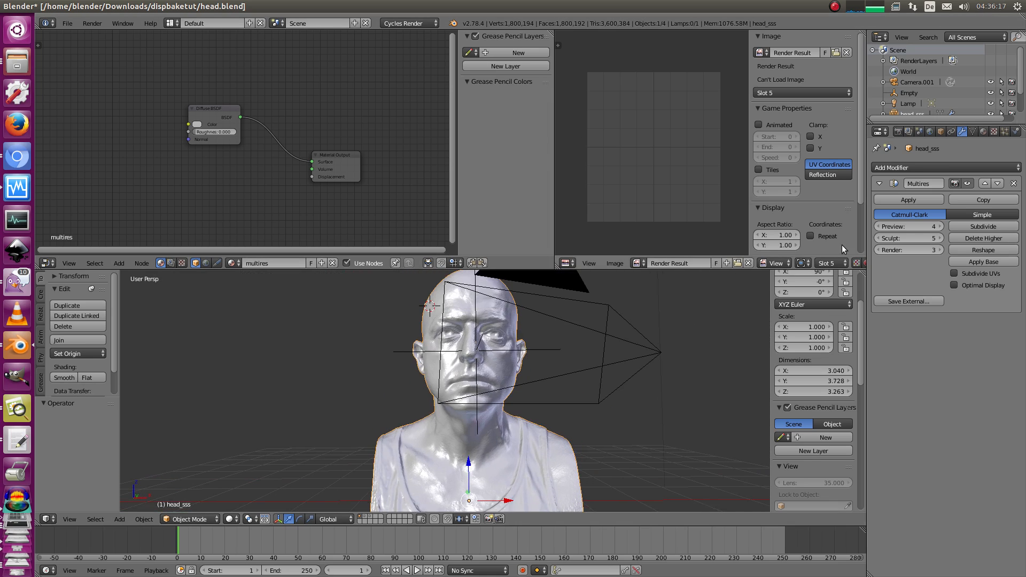
Step: Reset the head's Multires preview level to 0 and return to the camera view with the head deselected
{"action": "left_click", "coordinate": [876, 227]}
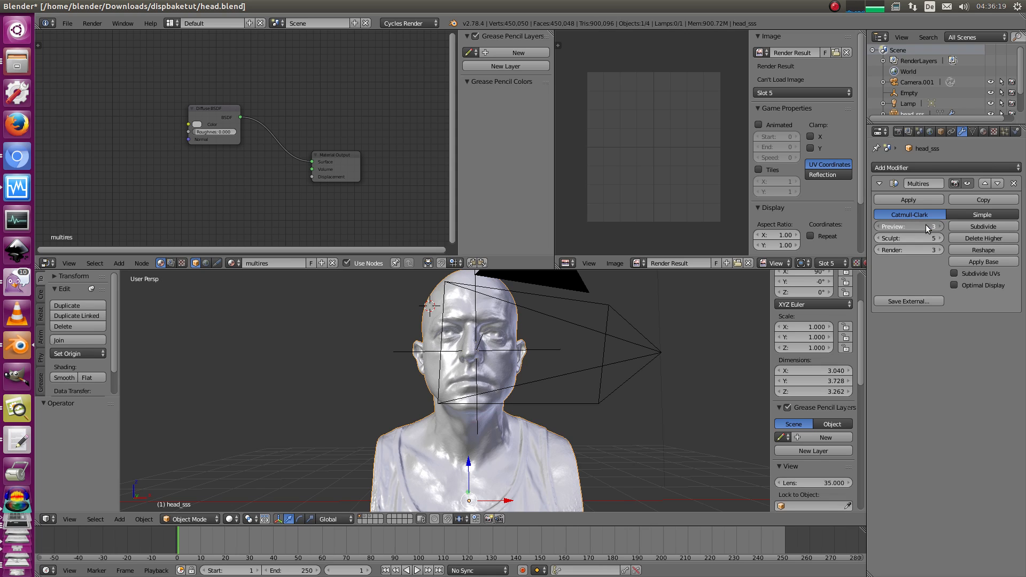
{"action": "key", "text": "BackSpace"}
{"action": "key", "text": "KP_0"}
{"action": "key", "text": "a"}
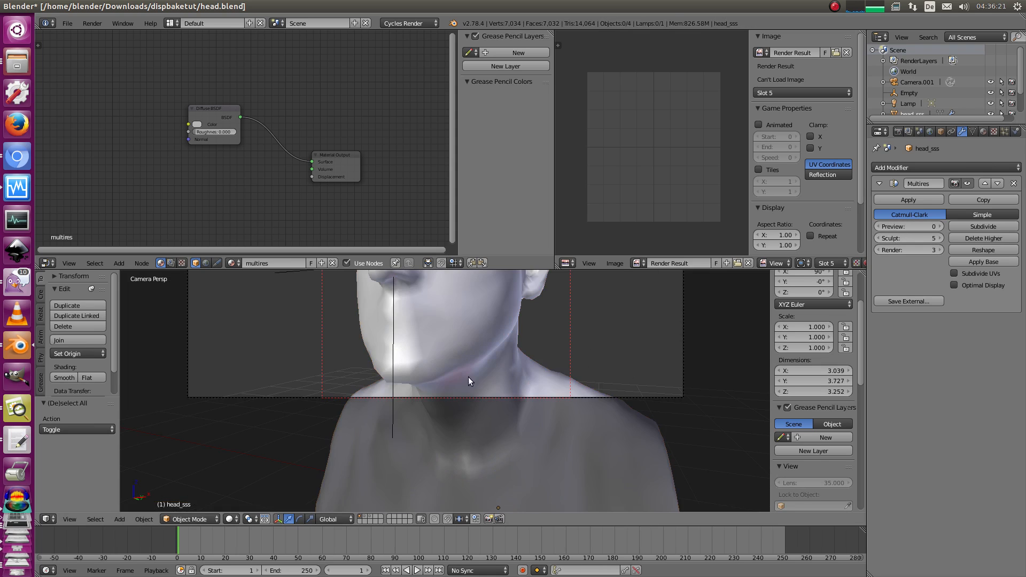
{"action": "scroll", "coordinate": [468, 377], "scroll_direction": "down", "scroll_amount": 1}
{"action": "middle_click_drag", "start_coordinate": [469, 363], "coordinate": [470, 446], "text": "shift"}
Step: Select the overlapping Subsurf head head_sss.001 and select its whole mesh in Edit Mode
{"action": "right_click", "coordinate": [460, 424]}
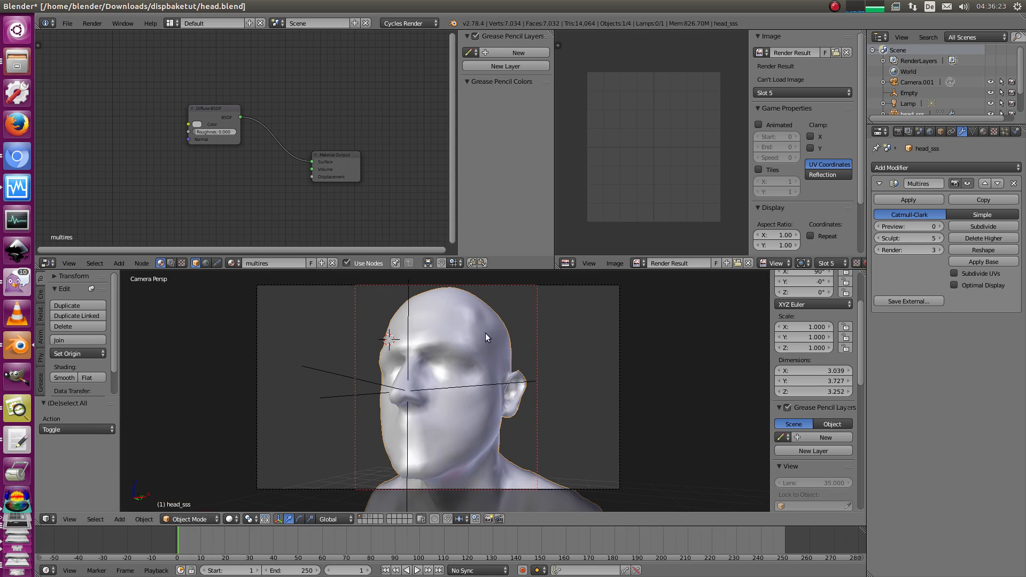
{"action": "key", "text": "a"}
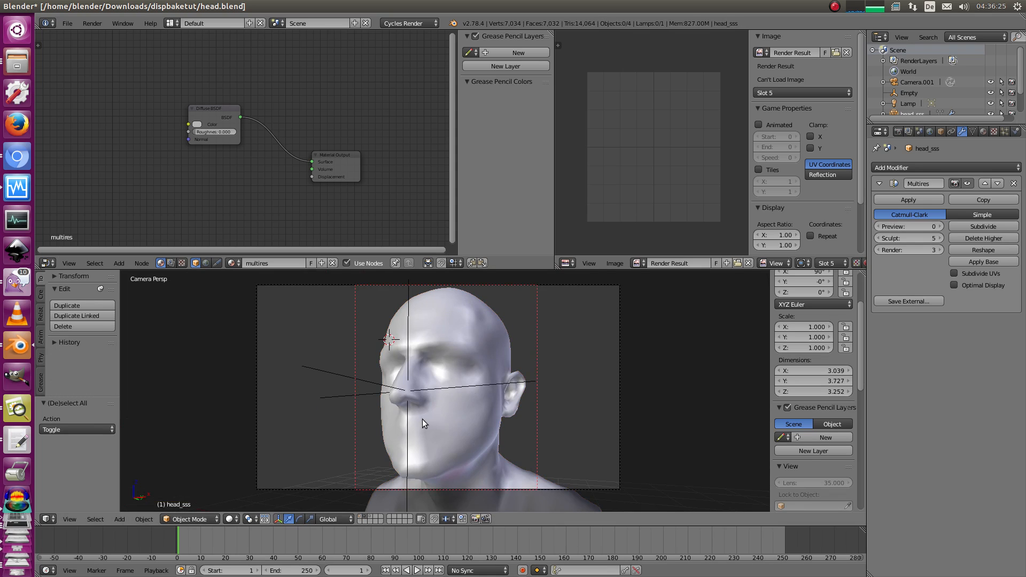
{"action": "right_click", "coordinate": [463, 398]}
{"action": "key", "text": "Tab"}
{"action": "key", "text": "a"}
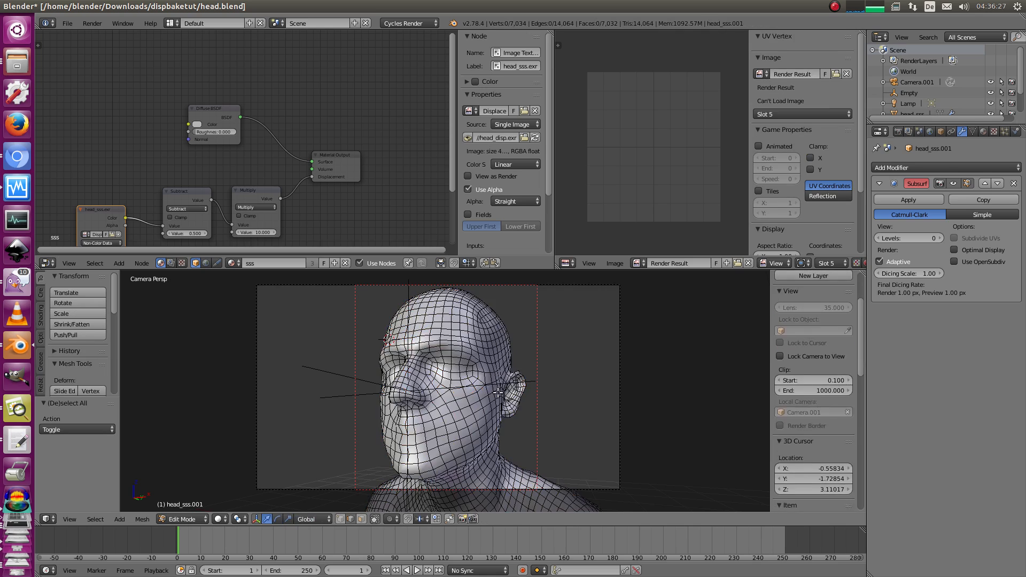
{"action": "key", "text": "a"}
{"action": "scroll", "coordinate": [470, 444], "scroll_direction": "down", "scroll_amount": 2}
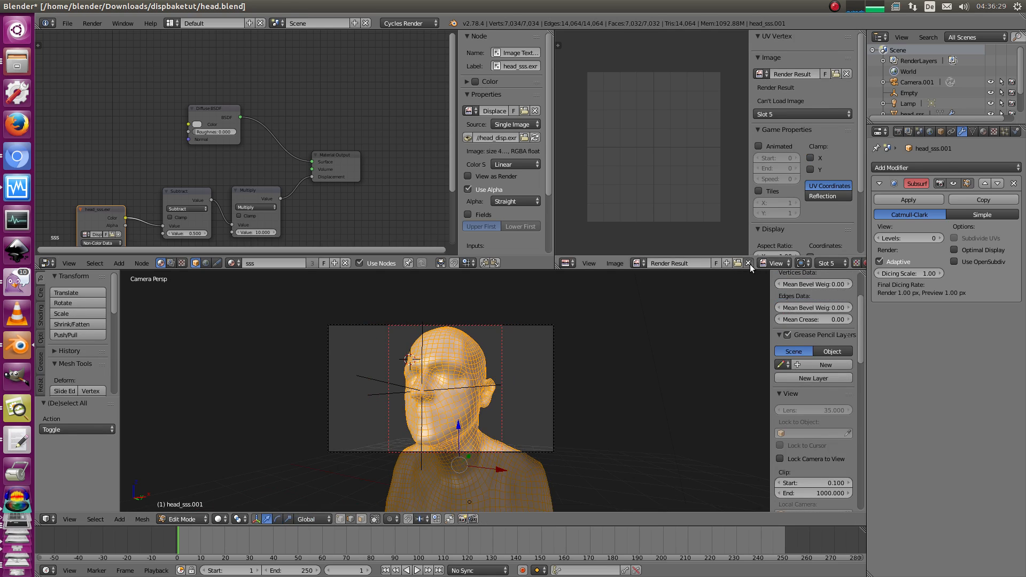
Step: Unlink the Render Result from the image editor, examine the head's UV layout full-screen, and return to Object Mode
{"action": "left_click", "coordinate": [749, 263]}
{"action": "key", "text": "shift+space"}
{"action": "scroll", "coordinate": [536, 302], "scroll_direction": "up", "scroll_amount": 4}
{"action": "scroll", "coordinate": [536, 303], "scroll_direction": "up", "scroll_amount": 5}
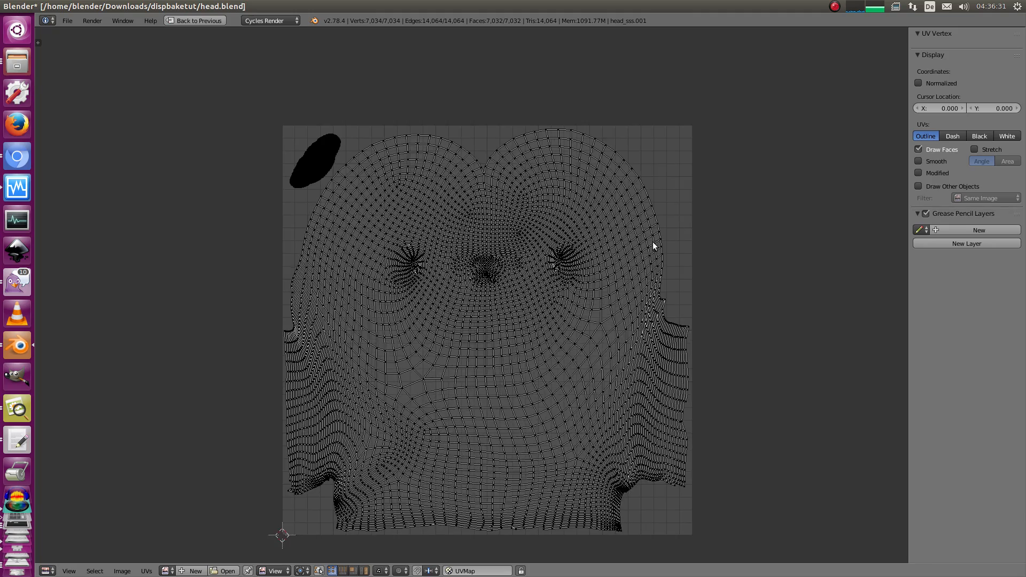
{"action": "scroll", "coordinate": [554, 222], "scroll_direction": "up", "scroll_amount": 2}
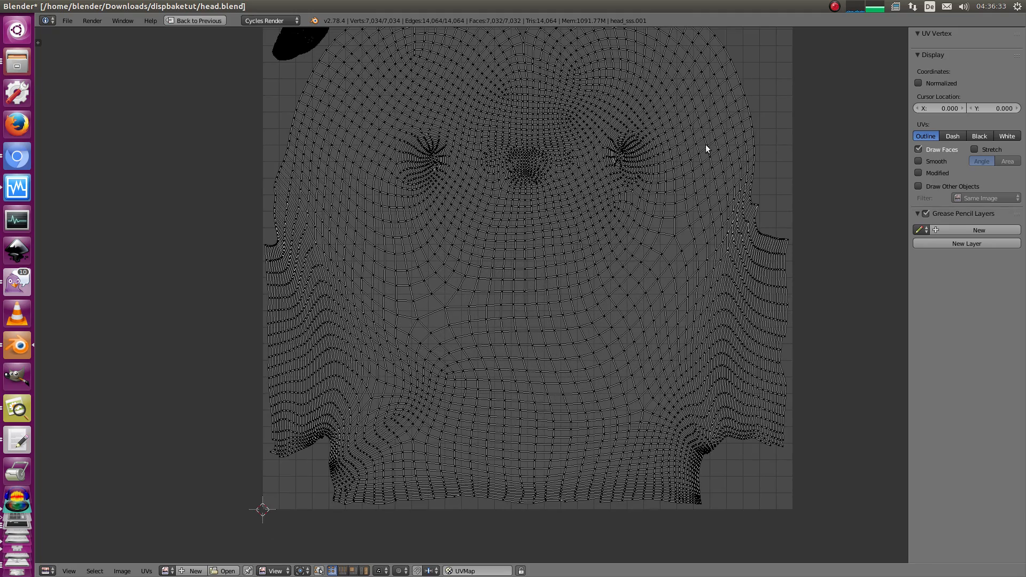
{"action": "scroll", "coordinate": [575, 267], "scroll_direction": "down", "scroll_amount": 2}
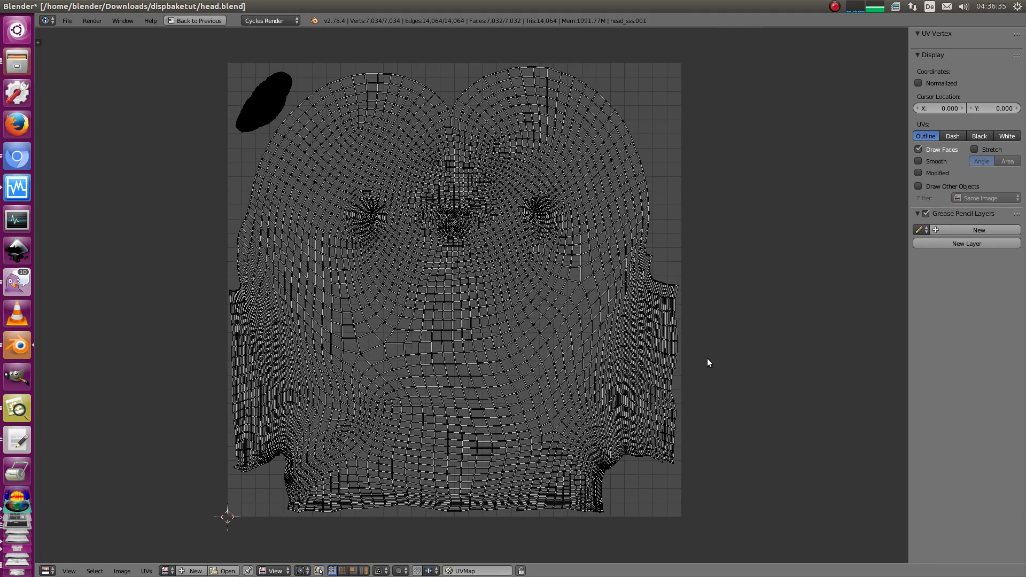
{"action": "scroll", "coordinate": [495, 335], "scroll_direction": "down", "scroll_amount": 2}
{"action": "scroll", "coordinate": [332, 213], "scroll_direction": "up", "scroll_amount": 3}
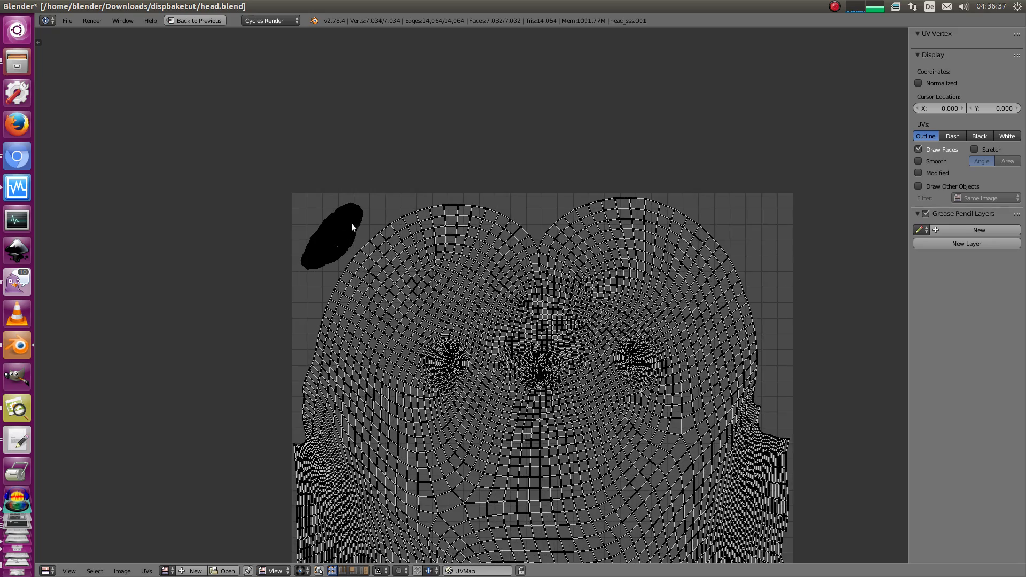
{"action": "middle_click_drag", "start_coordinate": [529, 350], "coordinate": [535, 377], "text": "ctrl"}
{"action": "middle_click_drag", "start_coordinate": [534, 377], "coordinate": [521, 305]}
{"action": "key", "text": "shift+space"}
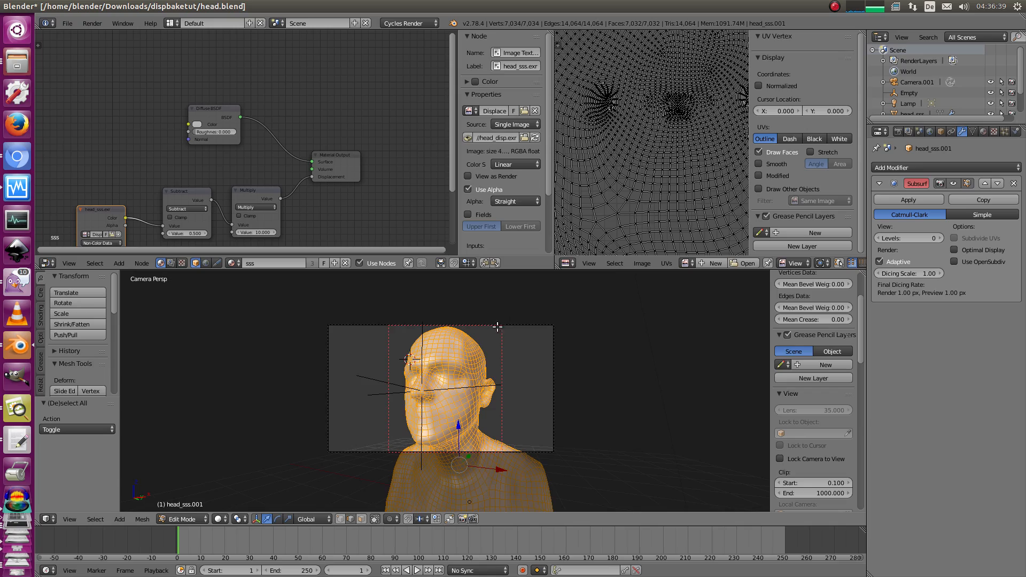
{"action": "middle_click_drag", "start_coordinate": [476, 358], "coordinate": [506, 360], "text": "ctrl"}
{"action": "middle_click_drag", "start_coordinate": [507, 360], "coordinate": [508, 349], "text": "ctrl"}
{"action": "key", "text": "Tab"}
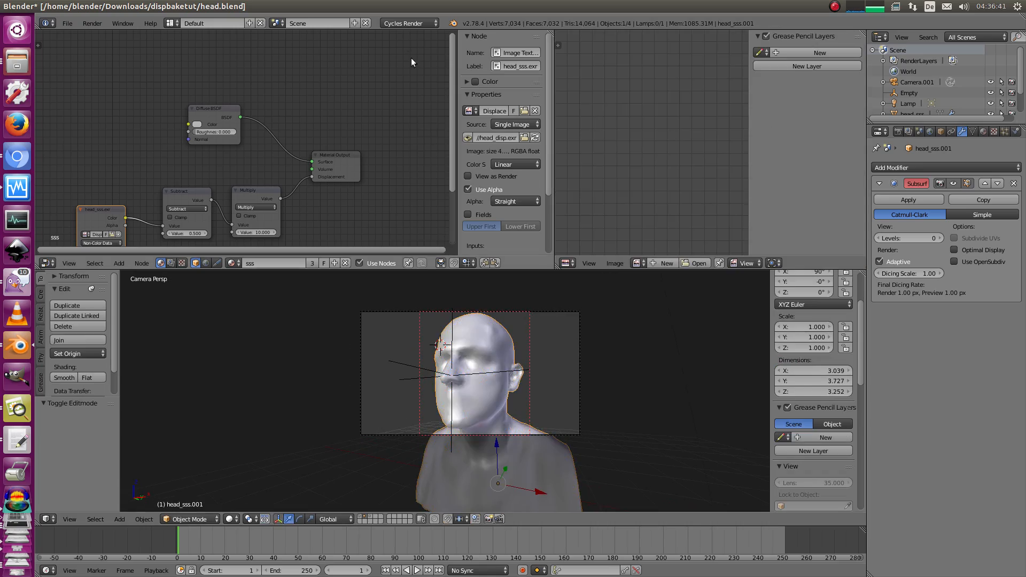
Step: Turn off Adaptive on the head_sss.001 Subsurf modifier and set the Multires render level of head_sss to 3
{"action": "left_click", "coordinate": [416, 24]}
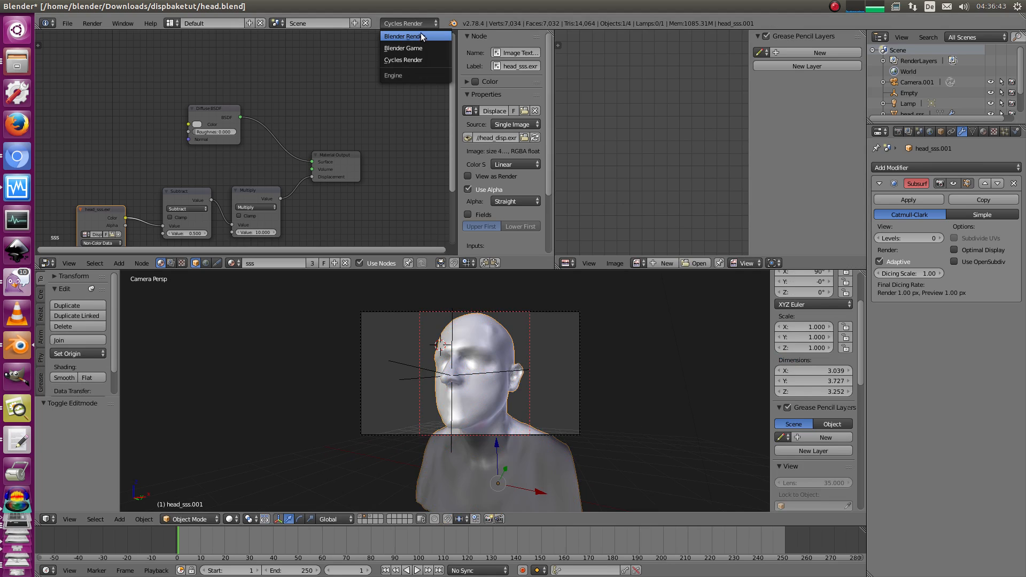
{"action": "left_click", "coordinate": [879, 262]}
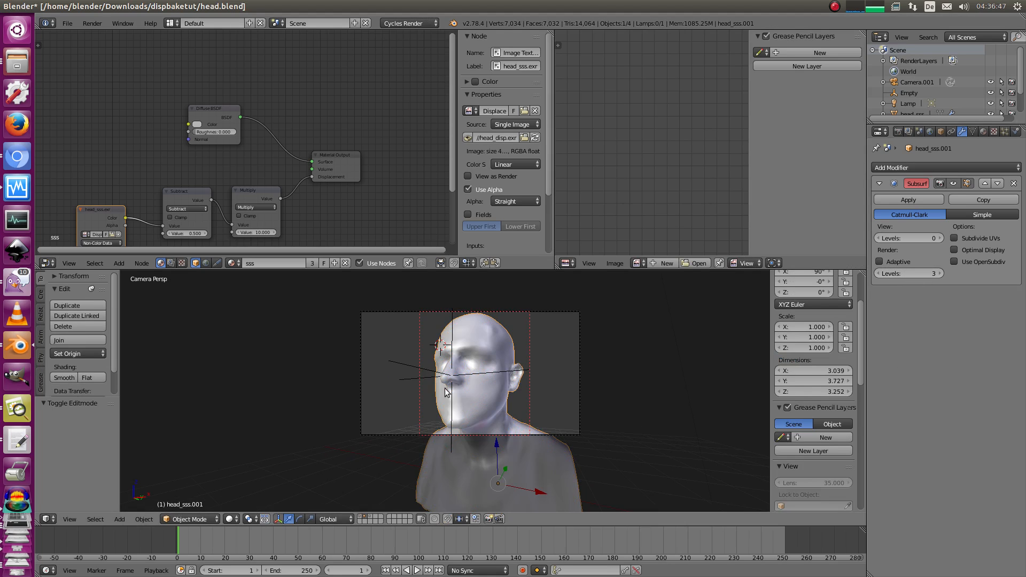
{"action": "key", "text": "1"}
{"action": "right_click", "coordinate": [472, 383]}
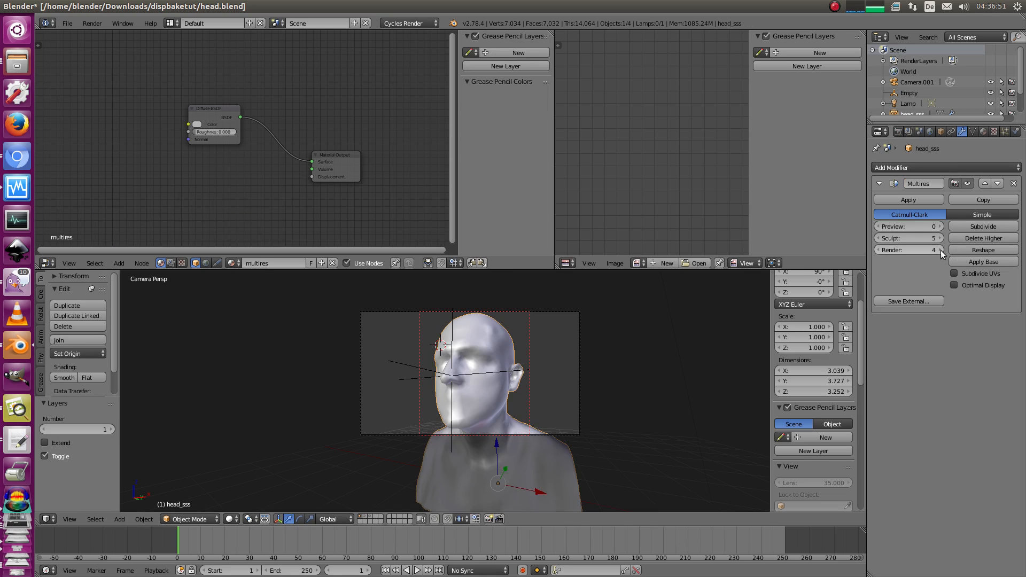
{"action": "left_click", "coordinate": [877, 249]}
Step: Switch the render engine to Blender Render and, with head_sss.001 selected, move the Bake settings up below Anti-Aliasing
{"action": "left_click", "coordinate": [415, 23]}
{"action": "left_click", "coordinate": [415, 36]}
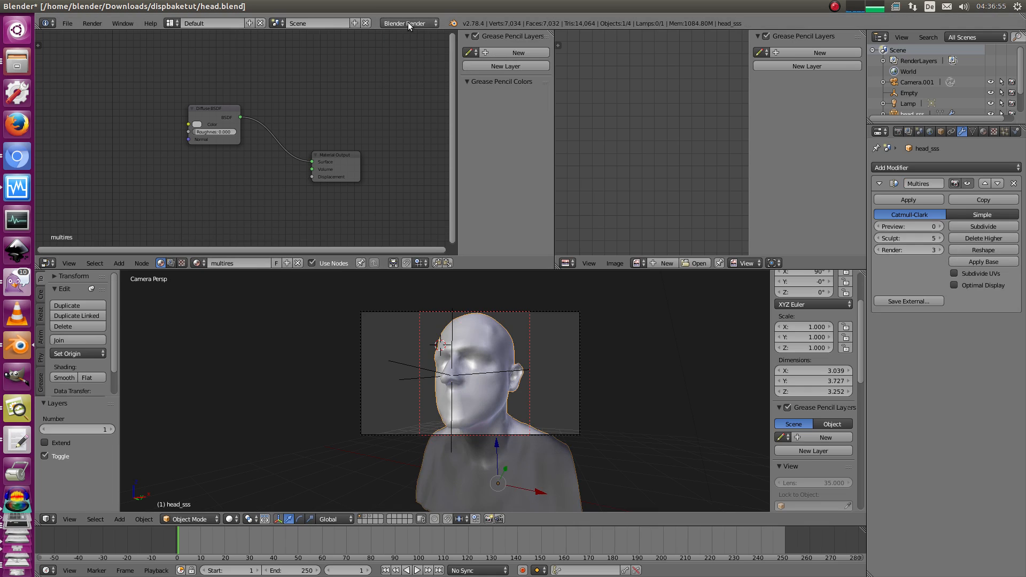
{"action": "key", "text": "2"}
{"action": "right_click", "coordinate": [483, 347]}
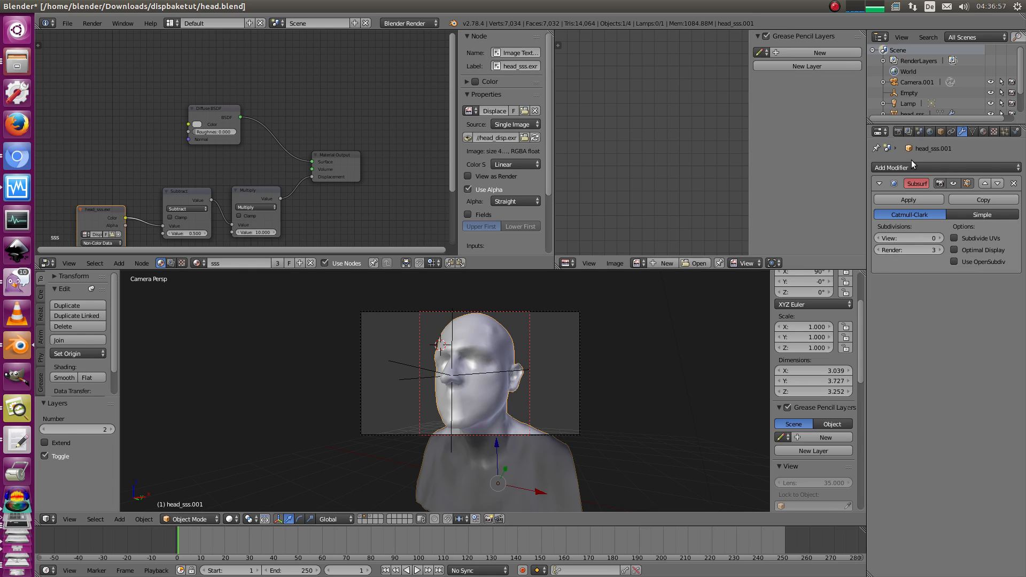
{"action": "left_click", "coordinate": [897, 132]}
{"action": "scroll", "coordinate": [911, 197], "scroll_direction": "down", "scroll_amount": 5}
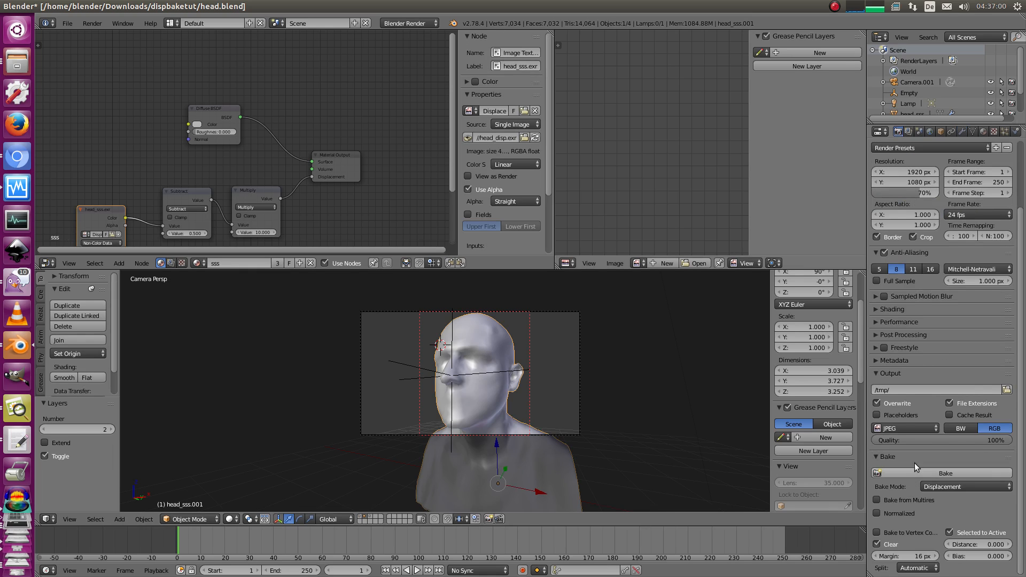
{"action": "left_click_drag", "start_coordinate": [1010, 457], "coordinate": [1016, 294]}
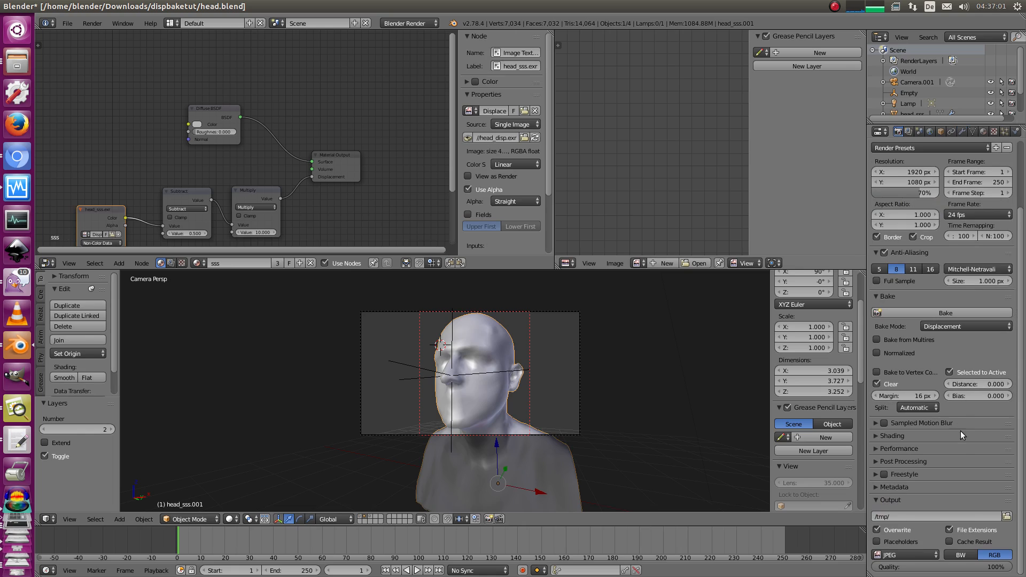
Step: Enable Normalized for the displacement bake and set the bake margin to 8 px
{"action": "left_click", "coordinate": [877, 353]}
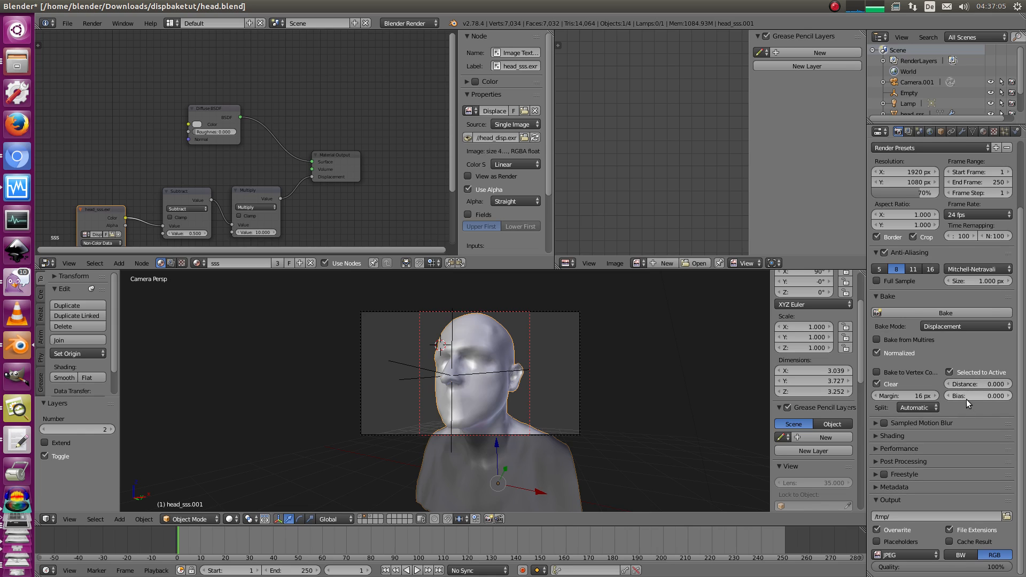
{"action": "left_click", "coordinate": [877, 396]}
{"action": "left_click", "coordinate": [877, 396]}
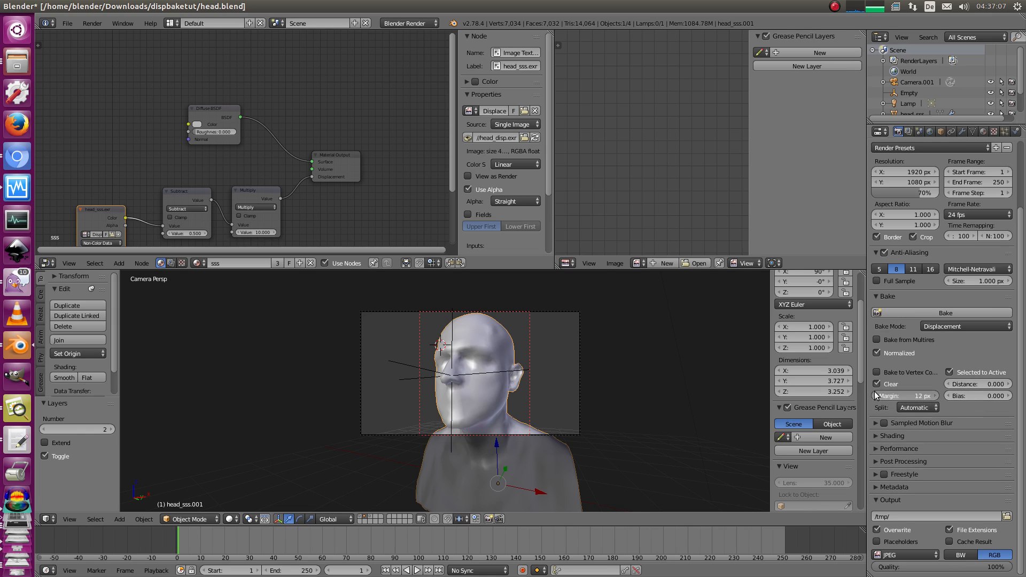
{"action": "left_click", "coordinate": [877, 396]}
{"action": "left_click", "coordinate": [877, 396]}
{"action": "left_click", "coordinate": [877, 396]}
{"action": "left_click", "coordinate": [877, 396]}
{"action": "left_click", "coordinate": [876, 396]}
Step: Show layers 1 and 2 together and select the Multires head head_sss, with the Subsurf head head_sss.001 as the active object
{"action": "key", "text": "1"}
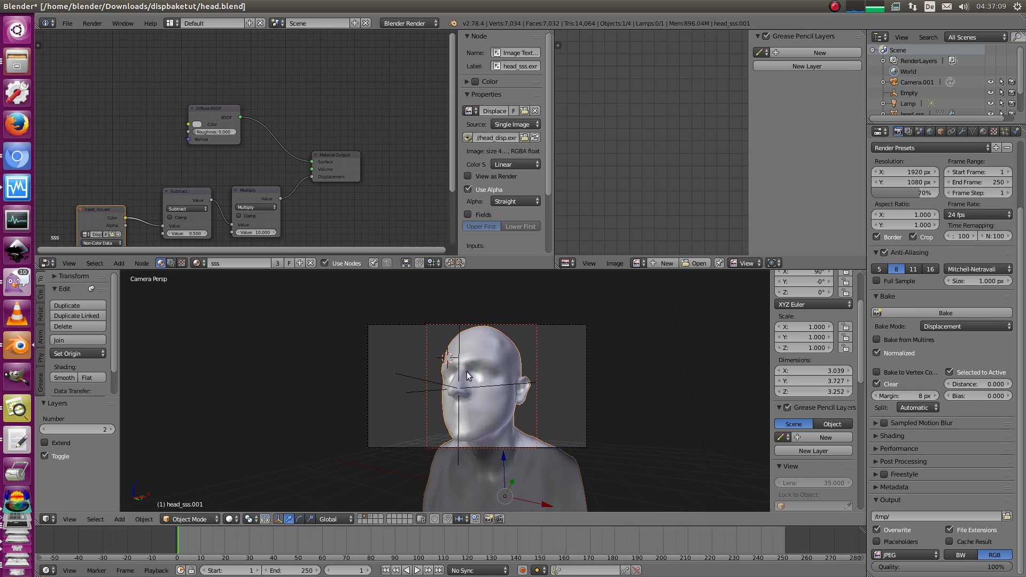
{"action": "right_click", "coordinate": [488, 343]}
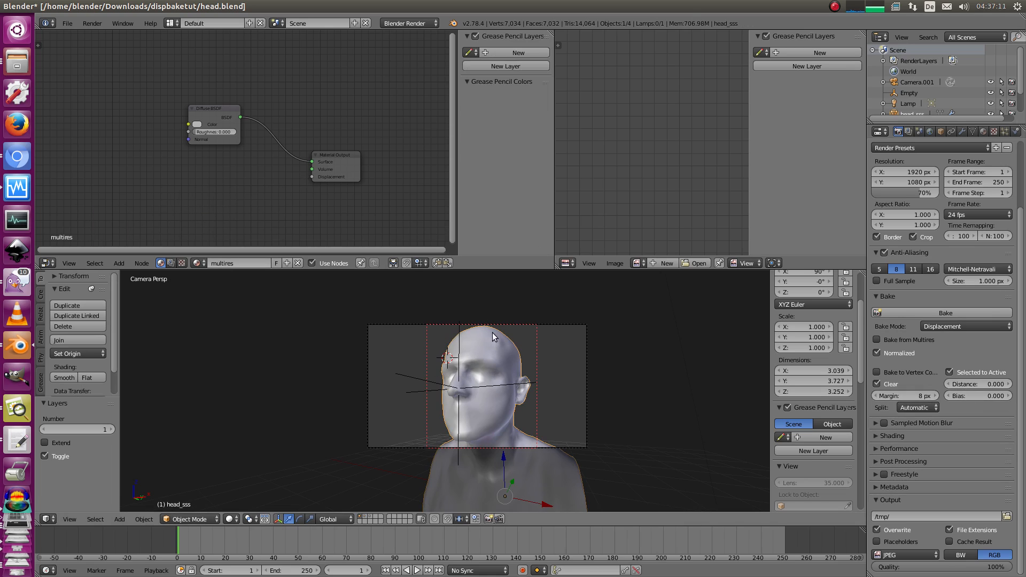
{"action": "middle_click_drag", "start_coordinate": [489, 336], "coordinate": [486, 325], "text": "shift"}
{"action": "left_click", "coordinate": [365, 517], "text": "shift"}
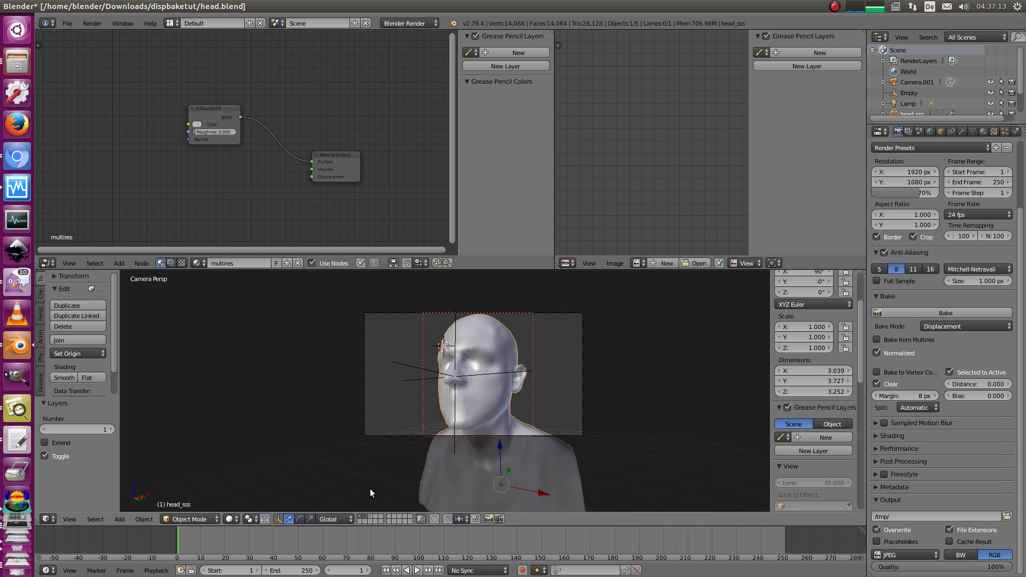
{"action": "right_click", "coordinate": [479, 466], "text": "shift"}
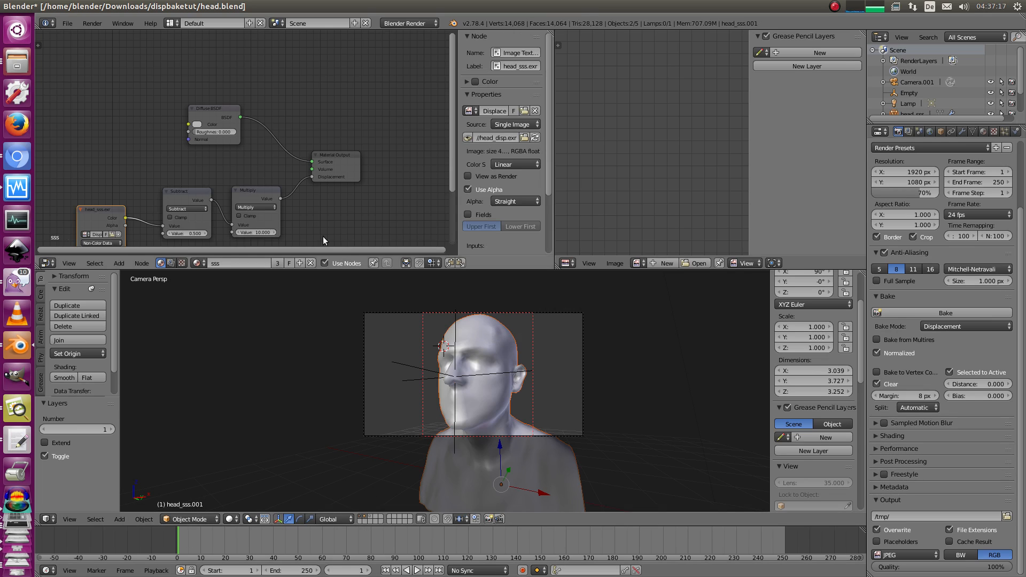
Step: In Edit Mode, create a blank 4096 × 4096 px, 32-bit float image with alpha named test for the Subsurf head's UVs
{"action": "middle_click_drag", "start_coordinate": [315, 195], "coordinate": [328, 175]}
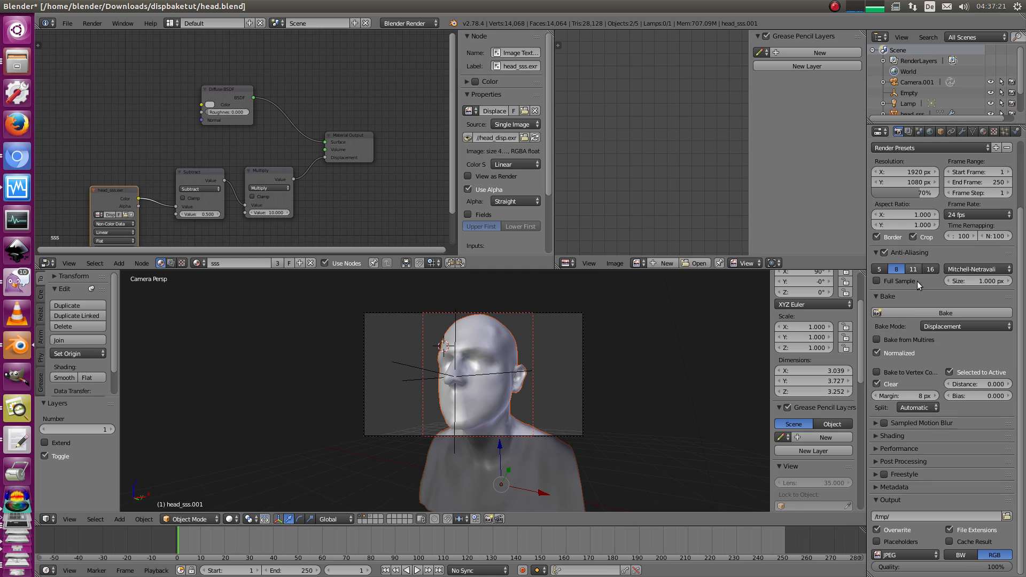
{"action": "key", "text": "Tab"}
{"action": "scroll", "coordinate": [667, 134], "scroll_direction": "up", "scroll_amount": 5}
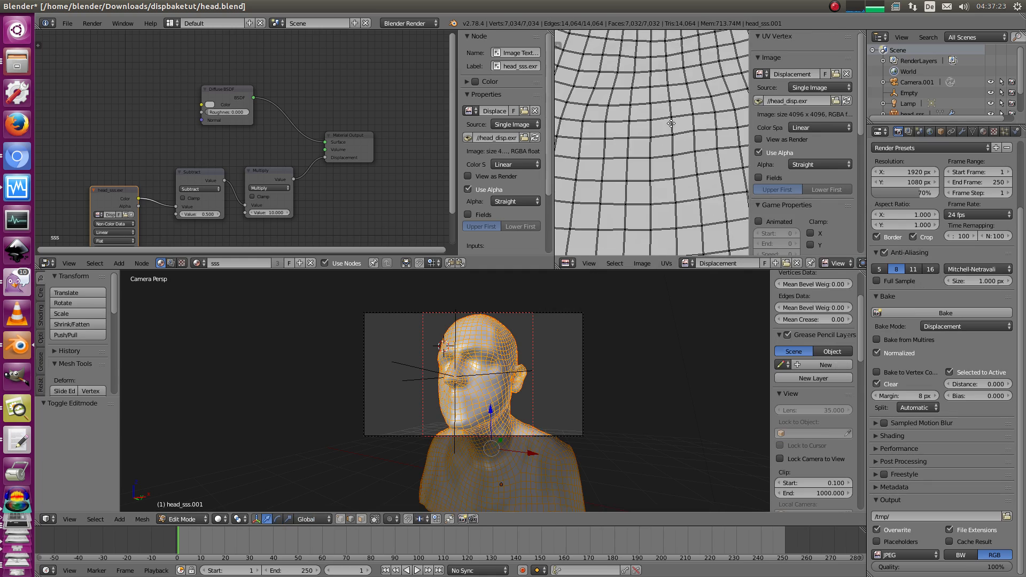
{"action": "scroll", "coordinate": [671, 123], "scroll_direction": "down", "scroll_amount": 6}
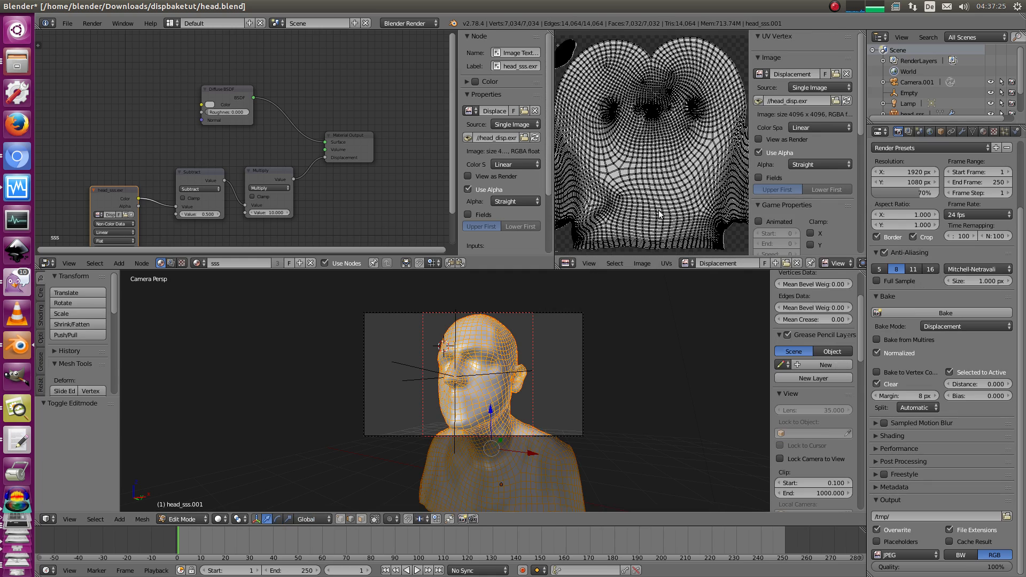
{"action": "left_click", "coordinate": [645, 263]}
{"action": "left_click", "coordinate": [656, 252]}
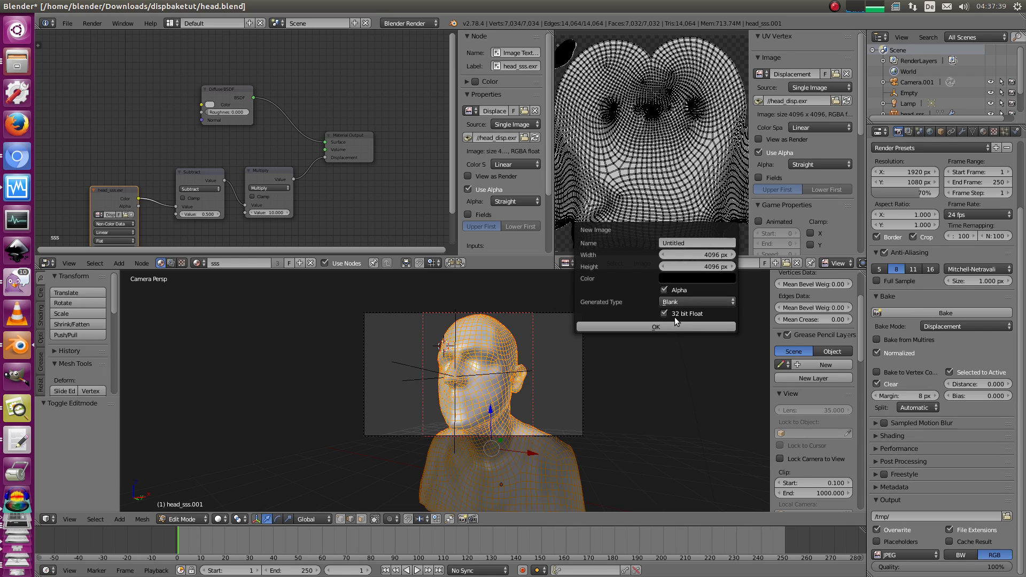
{"action": "left_click", "coordinate": [698, 242]}
{"action": "key", "text": "Return"}
{"action": "left_click", "coordinate": [656, 327]}
{"action": "scroll", "coordinate": [645, 144], "scroll_direction": "down", "scroll_amount": 2}
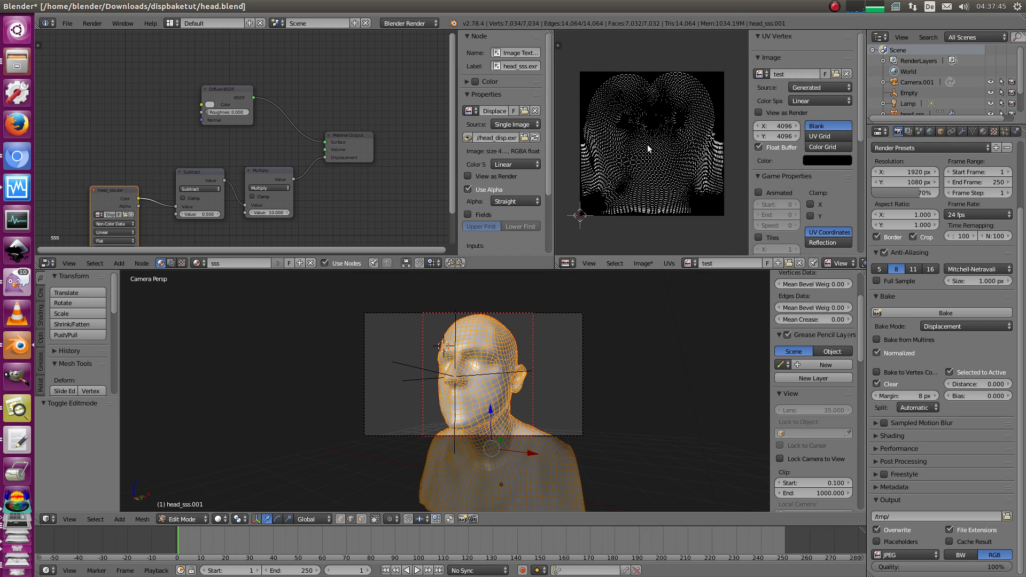
Step: Set the color space of the test image to sRGB
{"action": "left_click", "coordinate": [807, 102]}
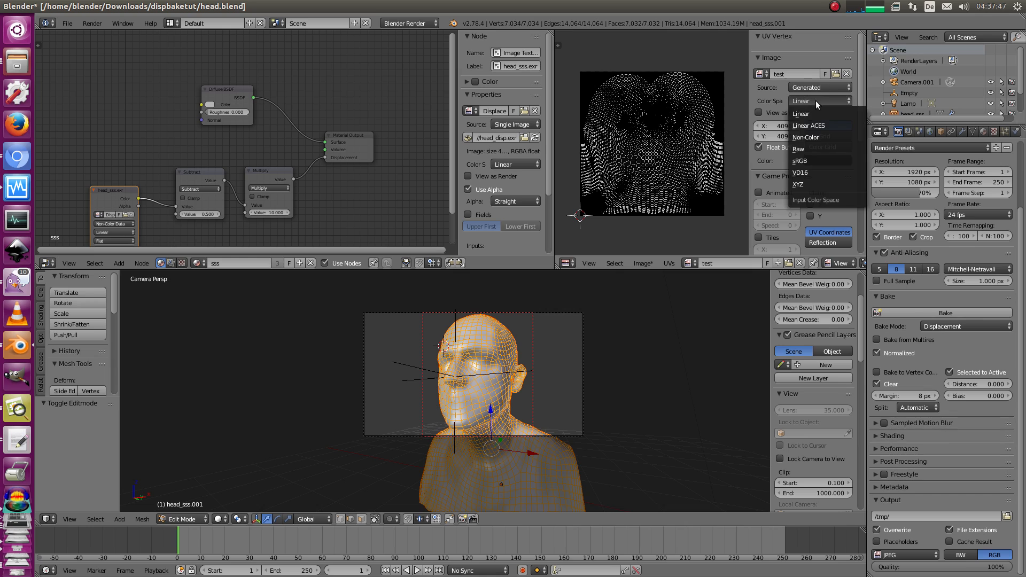
{"action": "left_click", "coordinate": [810, 161]}
{"action": "scroll", "coordinate": [687, 167], "scroll_direction": "up", "scroll_amount": 2}
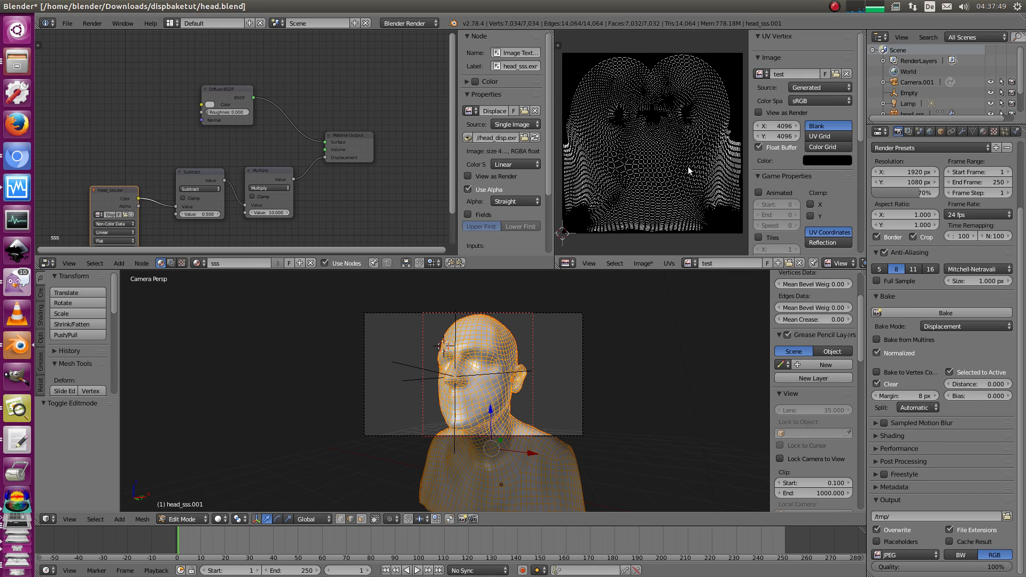
Step: Return to Object Mode and bake the displacement from the Multires head to the Subsurf head into the test image
{"action": "key", "text": "Tab"}
{"action": "middle_click_drag", "start_coordinate": [480, 338], "coordinate": [475, 347], "text": "shift"}
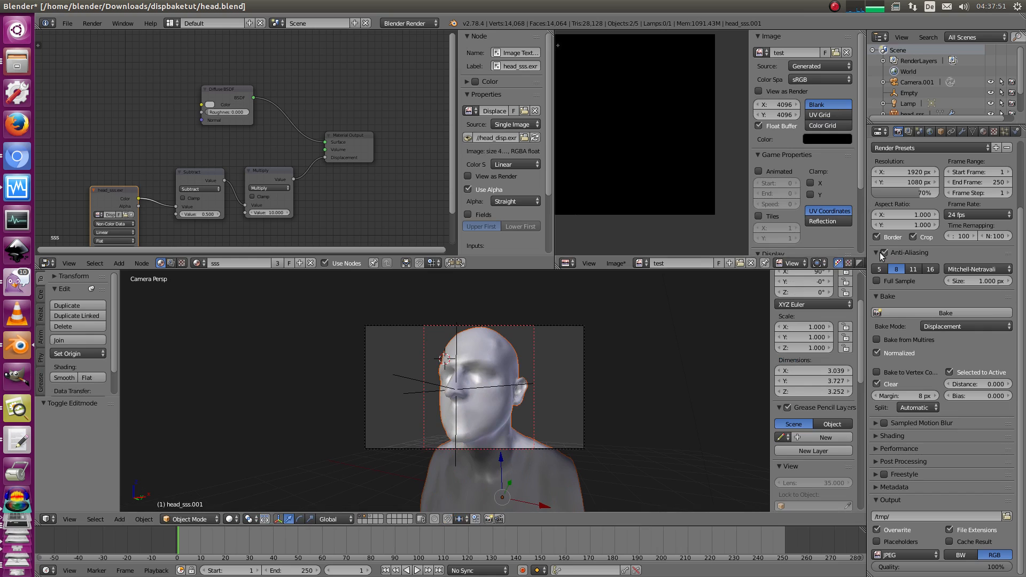
{"action": "left_click", "coordinate": [913, 315]}
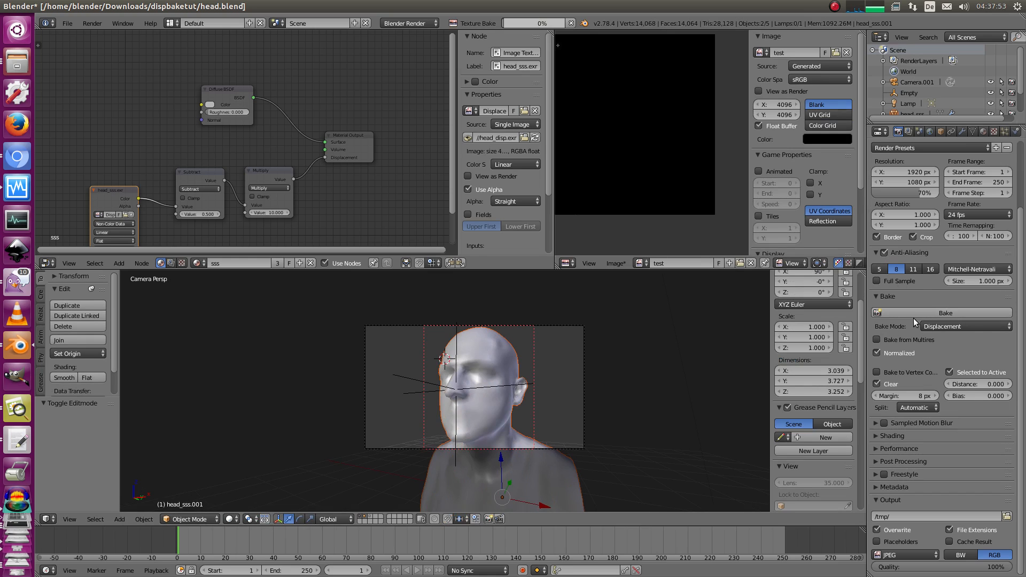
{"action": "scroll", "coordinate": [622, 169], "scroll_direction": "down", "scroll_amount": 1}
{"action": "middle_click_drag", "start_coordinate": [666, 177], "coordinate": [700, 186]}
{"action": "middle_click_drag", "start_coordinate": [659, 151], "coordinate": [667, 173], "text": "ctrl"}
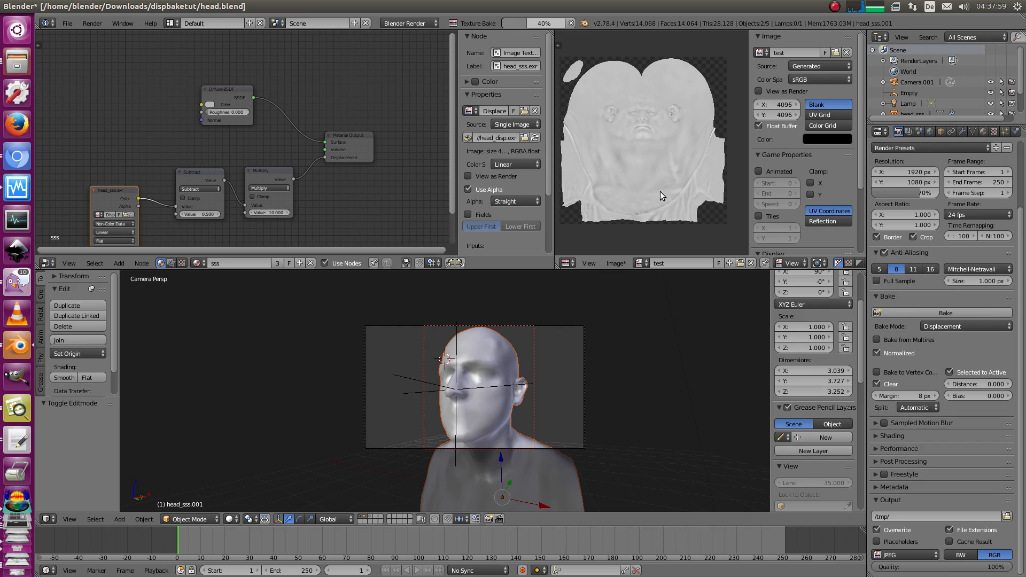
Step: Examine the baked displacement map full-screen, sampling the dark patch on the upper ear, and restore the window layout
{"action": "key", "text": "ctrl+Up"}
{"action": "scroll", "coordinate": [610, 231], "scroll_direction": "down", "scroll_amount": 1}
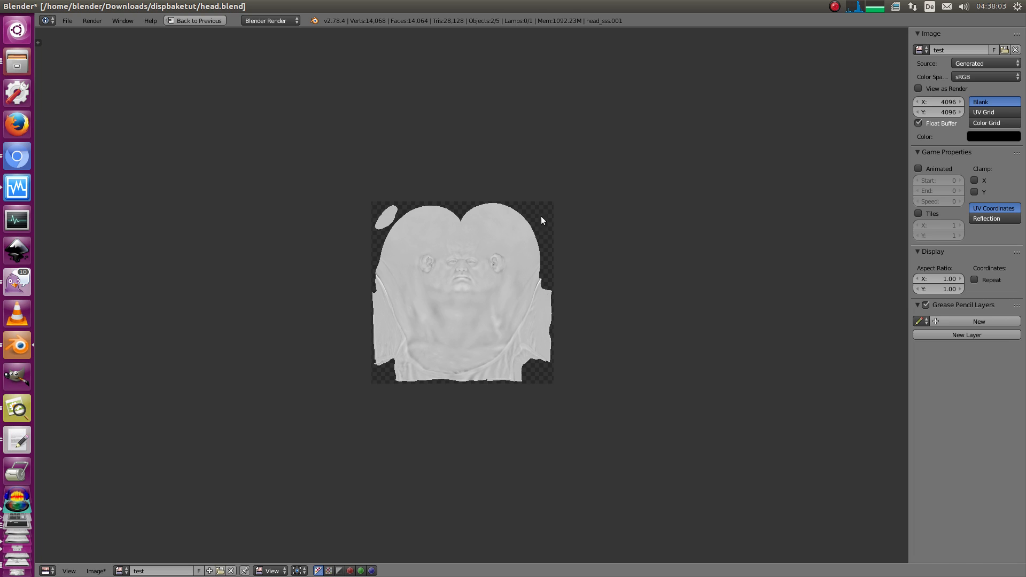
{"action": "scroll", "coordinate": [460, 300], "scroll_direction": "up", "scroll_amount": 7}
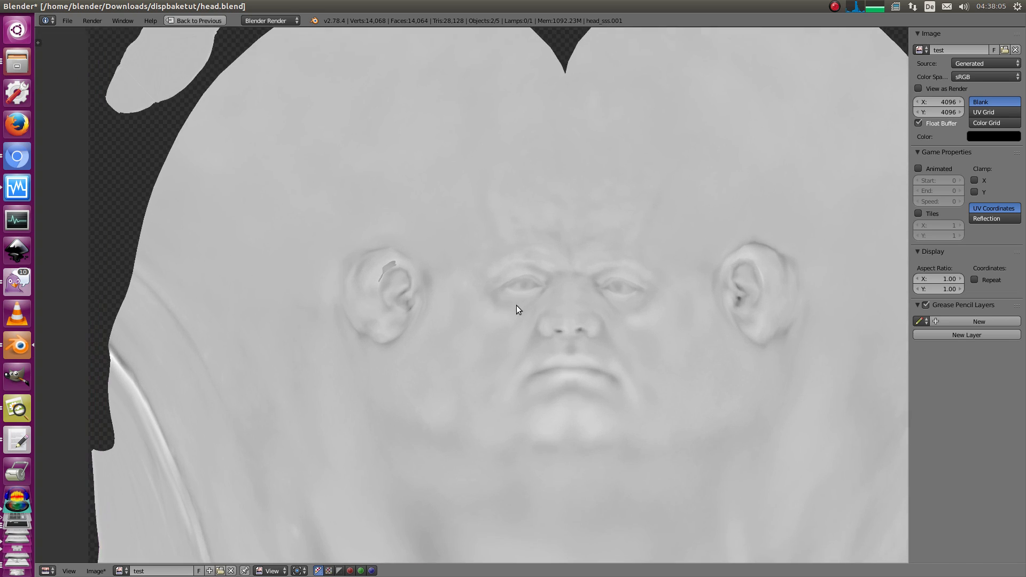
{"action": "scroll", "coordinate": [473, 283], "scroll_direction": "up", "scroll_amount": 5}
{"action": "left_click_drag", "start_coordinate": [449, 224], "coordinate": [463, 202]}
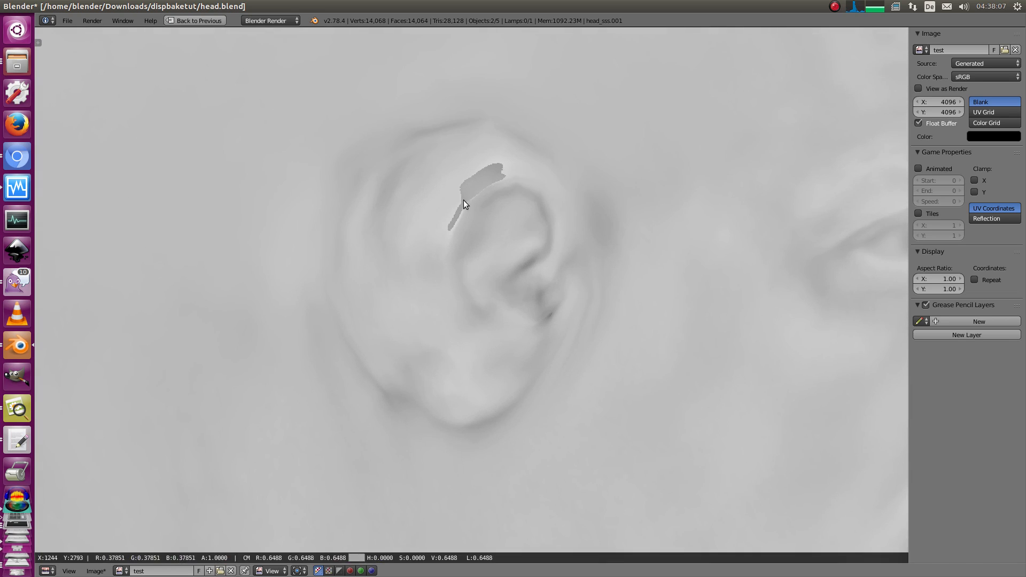
{"action": "left_click_drag", "start_coordinate": [486, 168], "coordinate": [458, 216]}
{"action": "middle_click_drag", "start_coordinate": [489, 194], "coordinate": [491, 258]}
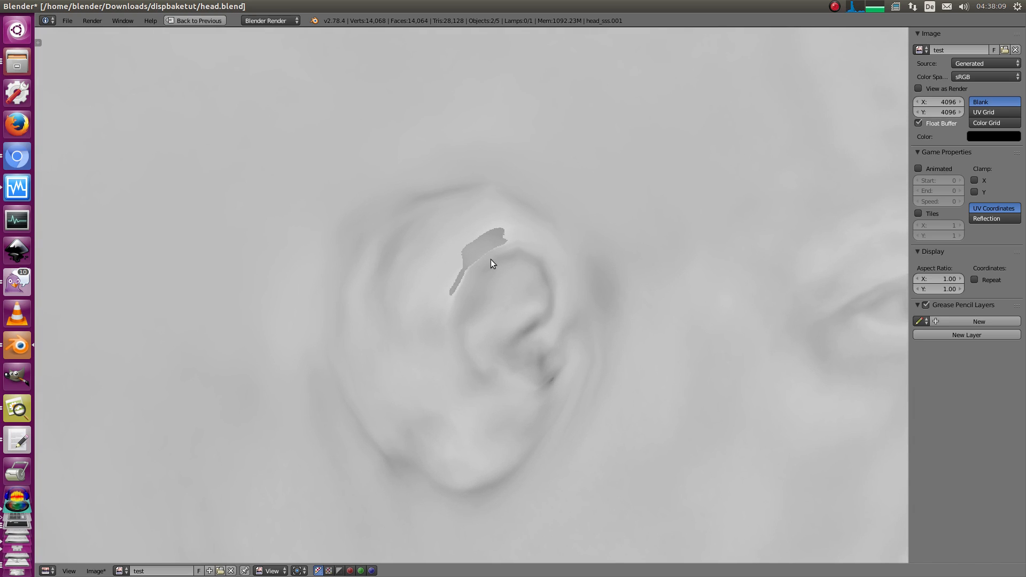
{"action": "left_click_drag", "start_coordinate": [491, 234], "coordinate": [481, 289]}
{"action": "scroll", "coordinate": [481, 288], "scroll_direction": "down", "scroll_amount": 3}
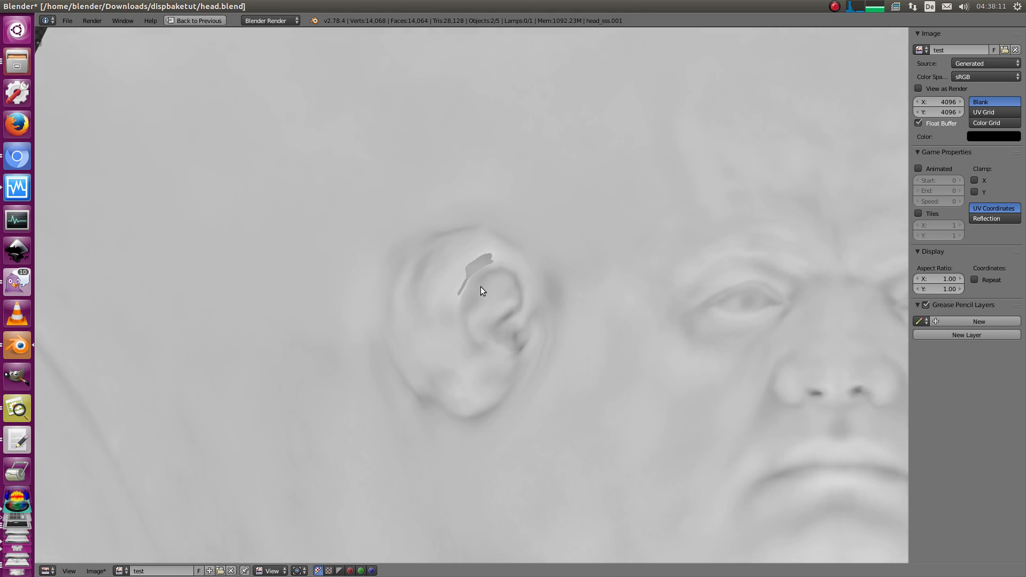
{"action": "key", "text": "ctrl+Up"}
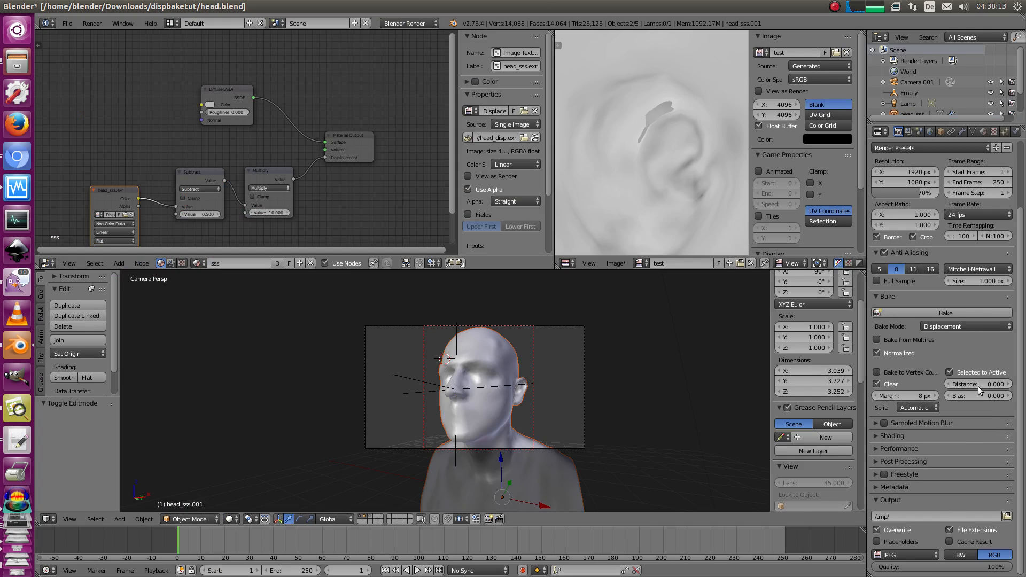
Step: Inspect the outline of the dark patch on the upper ear in the full-screen baked map, and return to the normal layout
{"action": "middle_click_drag", "start_coordinate": [639, 129], "coordinate": [604, 121]}
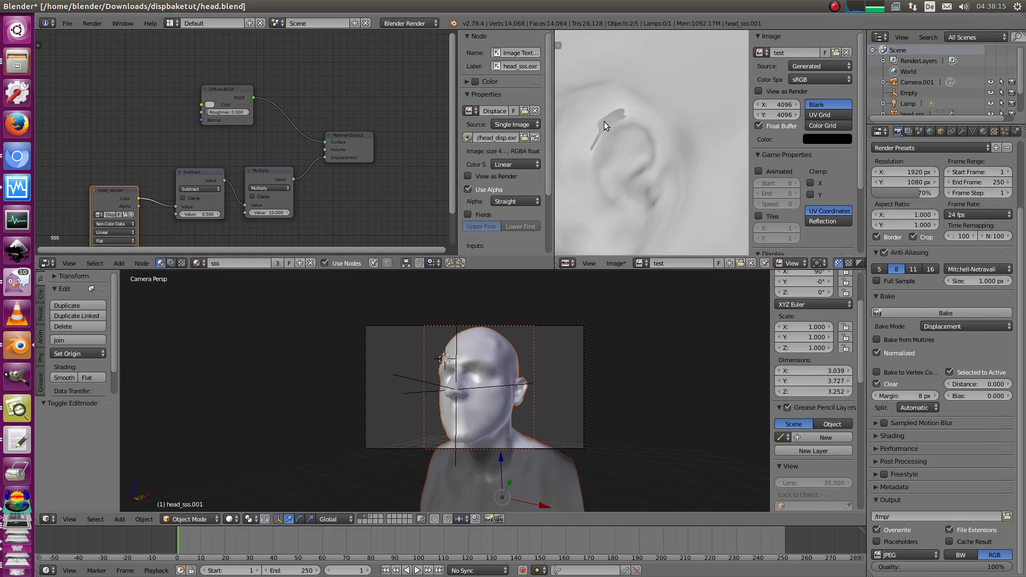
{"action": "key", "text": "ctrl+Up"}
{"action": "scroll", "coordinate": [420, 255], "scroll_direction": "up", "scroll_amount": 2}
{"action": "left_click", "coordinate": [402, 253]}
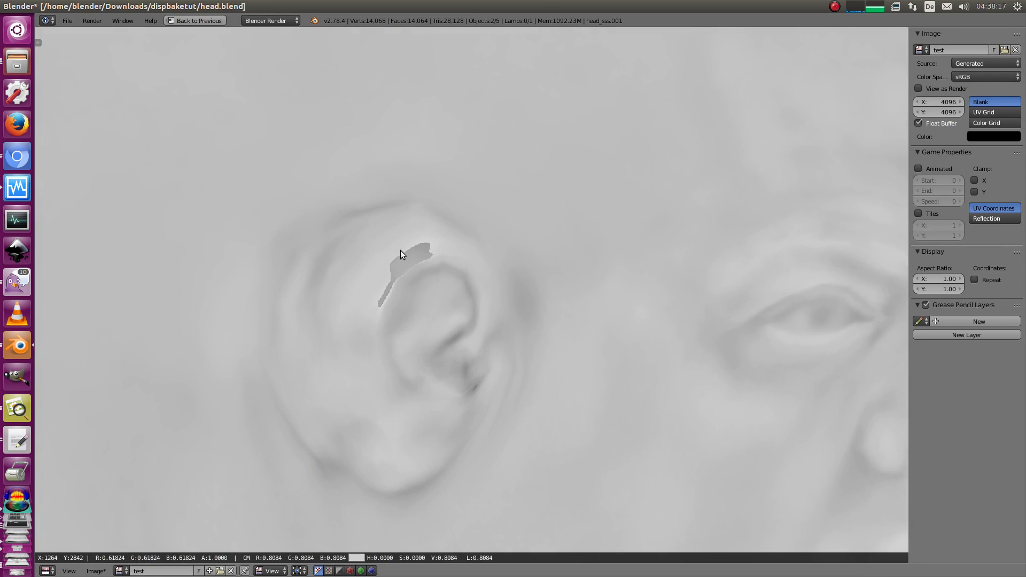
{"action": "left_click_drag", "start_coordinate": [392, 280], "coordinate": [422, 249]}
{"action": "scroll", "coordinate": [452, 225], "scroll_direction": "down", "scroll_amount": 2}
{"action": "middle_click_drag", "start_coordinate": [648, 271], "coordinate": [410, 265]}
{"action": "mouse_move", "coordinate": [183, 297]}
{"action": "middle_mouse_down"}
{"action": "mouse_move", "coordinate": [330, 300]}
{"action": "mouse_move", "coordinate": [390, 274]}
{"action": "middle_mouse_up"}
{"action": "key", "text": "ctrl+Up"}
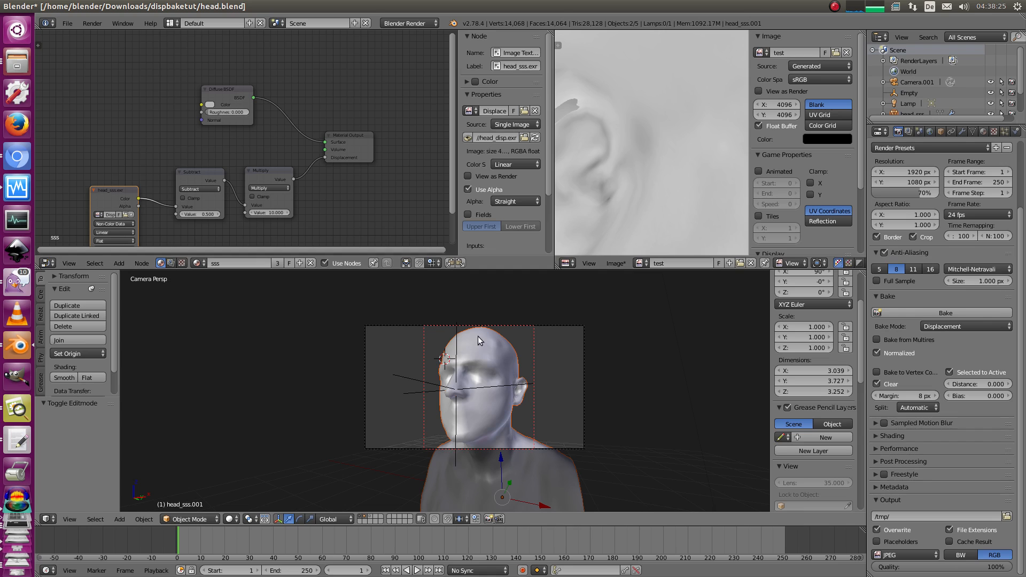
Step: In Edit Mode on the Subsurf head, use face selection to scale a face on the upper ear rim by 1.197
{"action": "middle_click_drag", "start_coordinate": [411, 364], "coordinate": [438, 351]}
{"action": "scroll", "coordinate": [474, 338], "scroll_direction": "up", "scroll_amount": 6}
{"action": "key", "text": "Tab"}
{"action": "key", "text": "a"}
{"action": "scroll", "coordinate": [449, 367], "scroll_direction": "up", "scroll_amount": 1}
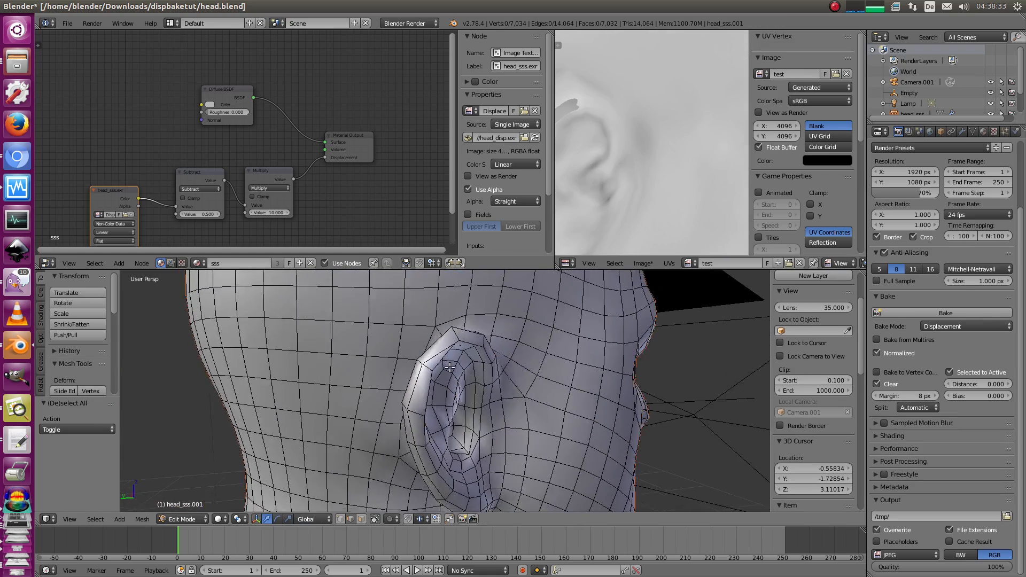
{"action": "key", "text": "ctrl+Tab"}
{"action": "left_click", "coordinate": [443, 358]}
{"action": "right_click", "coordinate": [438, 345]}
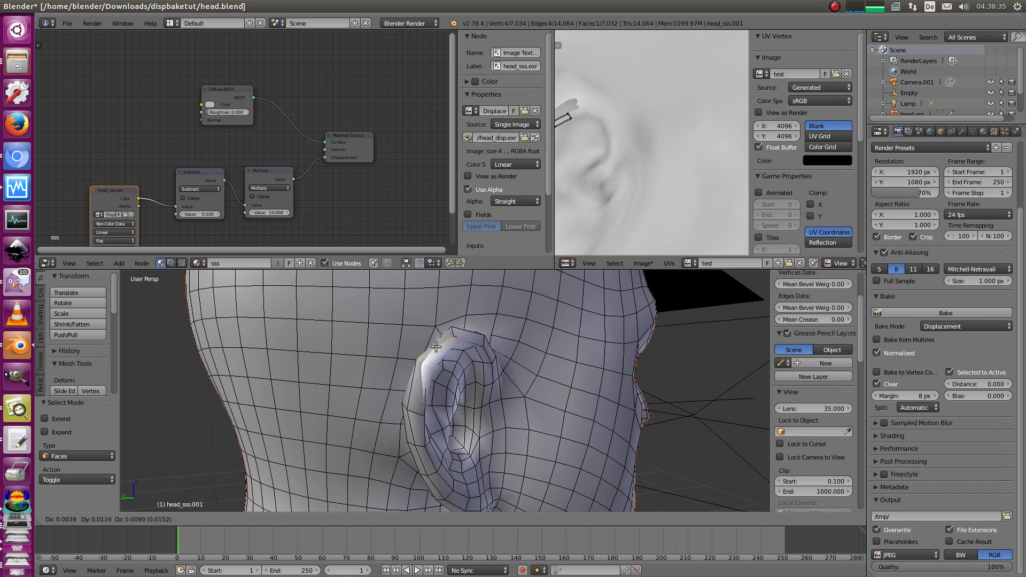
{"action": "middle_click_drag", "start_coordinate": [439, 344], "coordinate": [543, 370]}
{"action": "key", "text": "s"}
{"action": "left_click", "coordinate": [560, 372]}
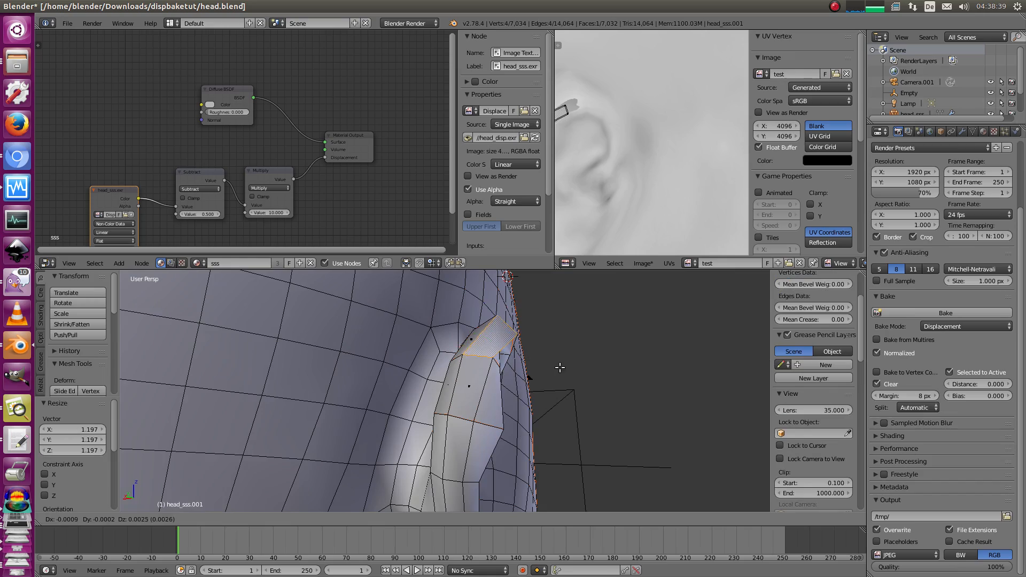
Step: Move and enlarge the neighbouring faces at the tip of the upper ear rim, scaling one of them by 1.090
{"action": "key", "text": "a"}
{"action": "middle_click_drag", "start_coordinate": [526, 378], "coordinate": [472, 348]}
{"action": "right_click", "coordinate": [324, 368]}
{"action": "middle_click_drag", "start_coordinate": [377, 377], "coordinate": [555, 370]}
{"action": "key", "text": "g"}
{"action": "left_click", "coordinate": [352, 395]}
{"action": "key", "text": "a"}
{"action": "right_click", "coordinate": [526, 363]}
{"action": "key", "text": "s"}
{"action": "left_click", "coordinate": [621, 373]}
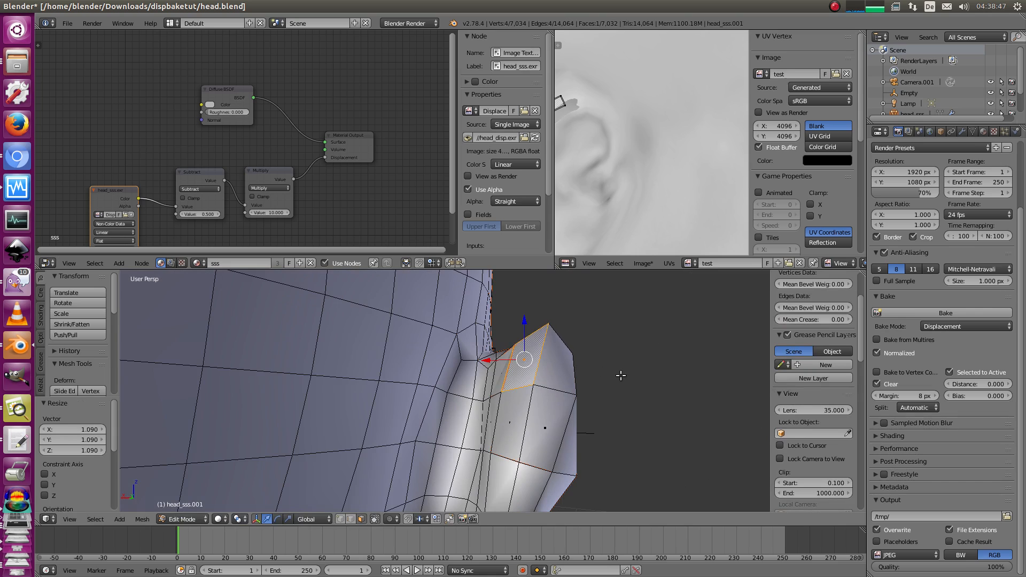
{"action": "key", "text": "g"}
{"action": "left_click", "coordinate": [617, 370]}
{"action": "key", "text": "a"}
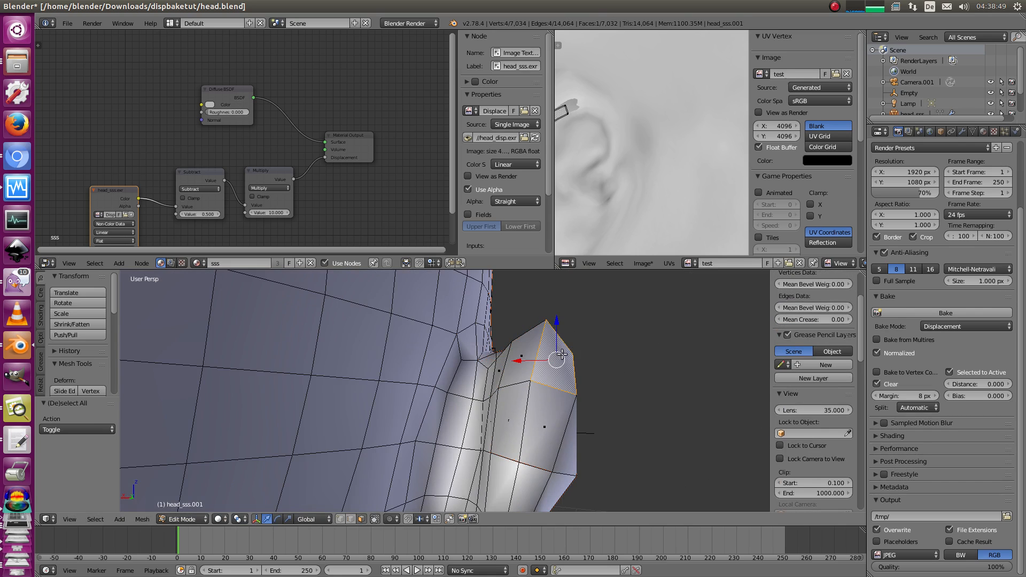
Step: Return to Object Mode and camera view, and rebake the displacement from the Multires head into the test image
{"action": "key", "text": "Tab"}
{"action": "scroll", "coordinate": [578, 144], "scroll_direction": "down", "scroll_amount": 1}
{"action": "middle_click_drag", "start_coordinate": [578, 137], "coordinate": [623, 111]}
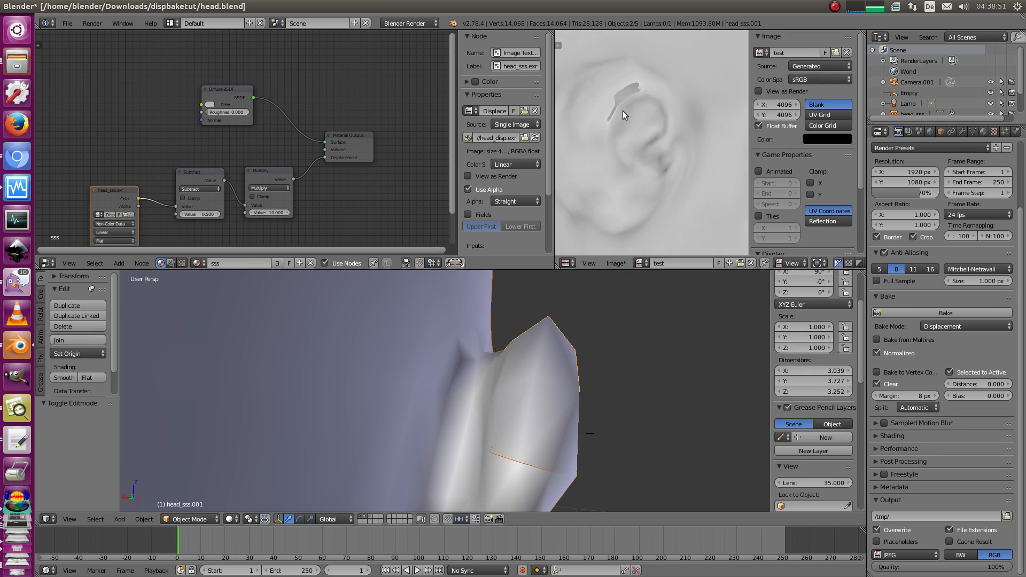
{"action": "scroll", "coordinate": [582, 319], "scroll_direction": "down", "scroll_amount": 7}
{"action": "middle_click_drag", "start_coordinate": [582, 319], "coordinate": [489, 374]}
{"action": "middle_click_drag", "start_coordinate": [643, 123], "coordinate": [643, 122]}
{"action": "scroll", "coordinate": [669, 78], "scroll_direction": "down", "scroll_amount": 1}
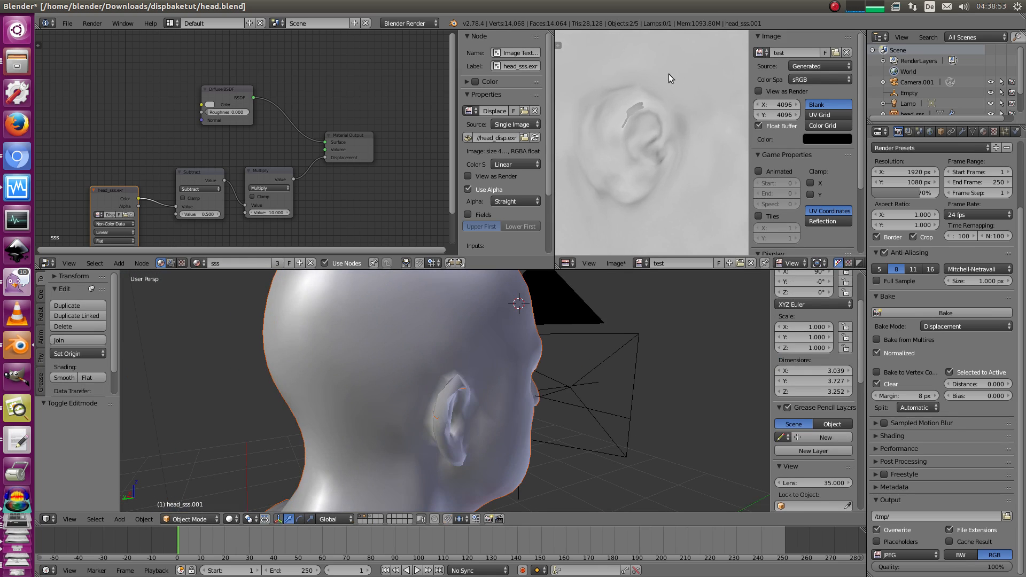
{"action": "scroll", "coordinate": [645, 126], "scroll_direction": "down", "scroll_amount": 2}
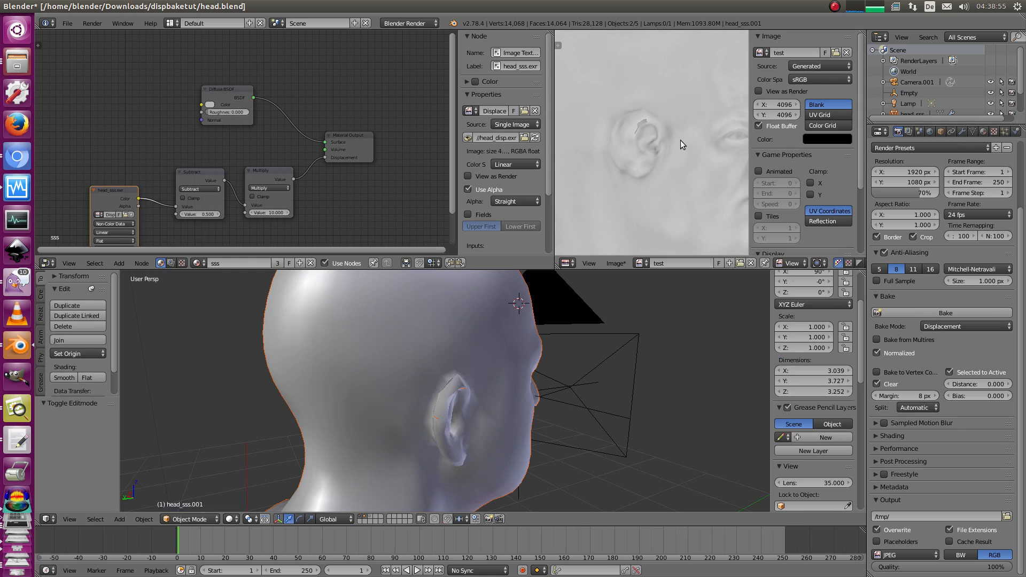
{"action": "middle_click_drag", "start_coordinate": [561, 339], "coordinate": [465, 368]}
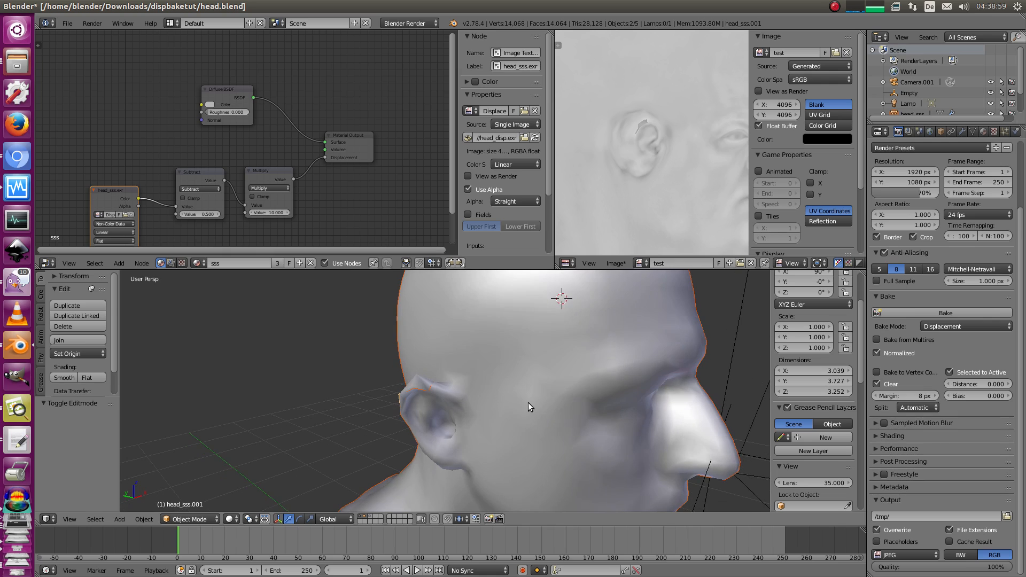
{"action": "key", "text": "KP_0"}
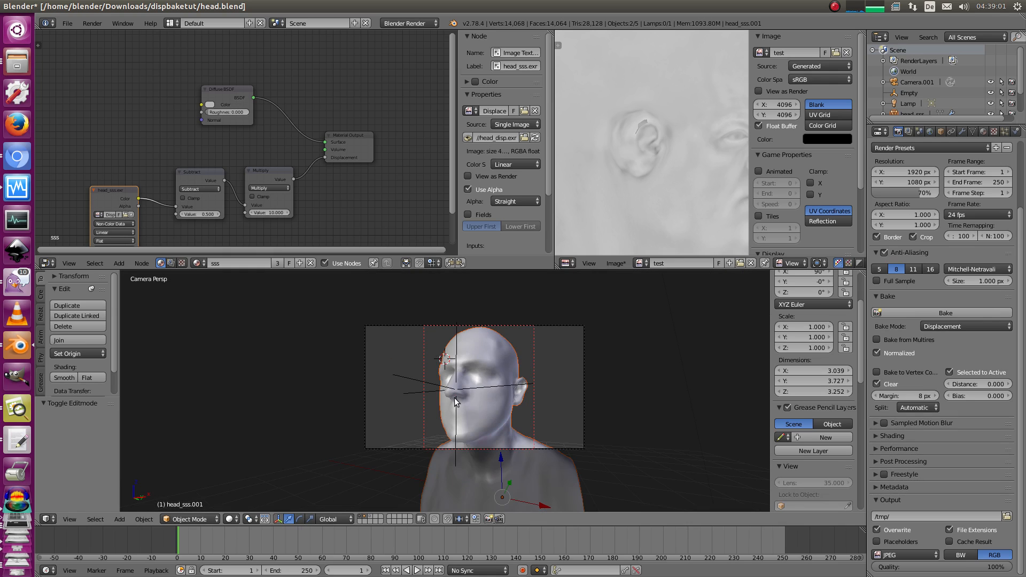
{"action": "scroll", "coordinate": [674, 171], "scroll_direction": "down", "scroll_amount": 1}
{"action": "scroll", "coordinate": [623, 147], "scroll_direction": "up", "scroll_amount": 5}
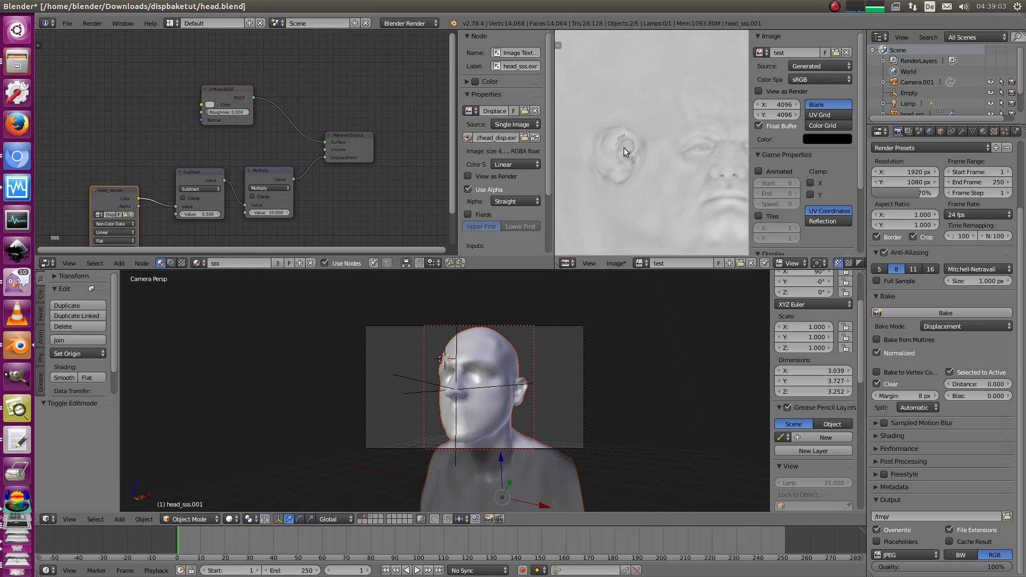
{"action": "left_click", "coordinate": [917, 312]}
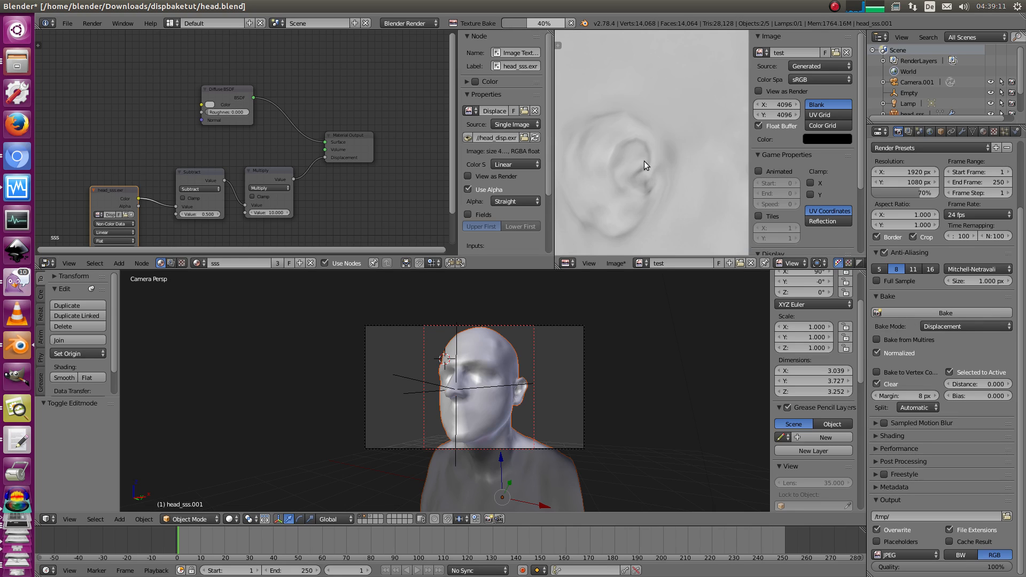
Step: Examine the rebaked displacement map full-screen for artifacts around both ears, the face and the neck, and restore the window layout
{"action": "left_click_drag", "start_coordinate": [619, 127], "coordinate": [609, 146]}
{"action": "middle_click_drag", "start_coordinate": [635, 180], "coordinate": [654, 180]}
{"action": "key", "text": "shift+space"}
{"action": "scroll", "coordinate": [642, 218], "scroll_direction": "down", "scroll_amount": 2}
{"action": "middle_click_drag", "start_coordinate": [594, 325], "coordinate": [594, 244]}
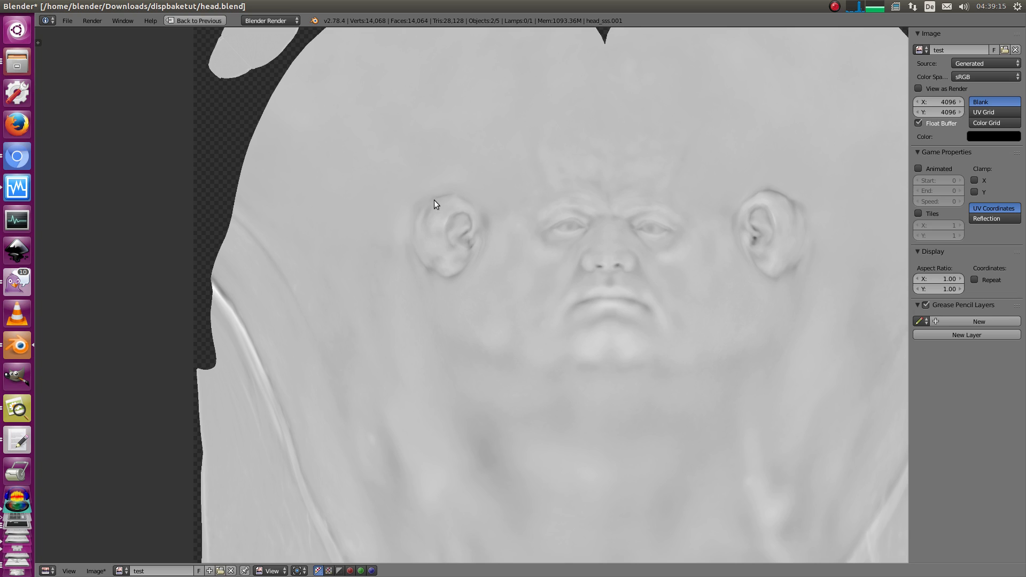
{"action": "middle_click_drag", "start_coordinate": [592, 300], "coordinate": [580, 17]}
{"action": "middle_click_drag", "start_coordinate": [633, 235], "coordinate": [399, 312]}
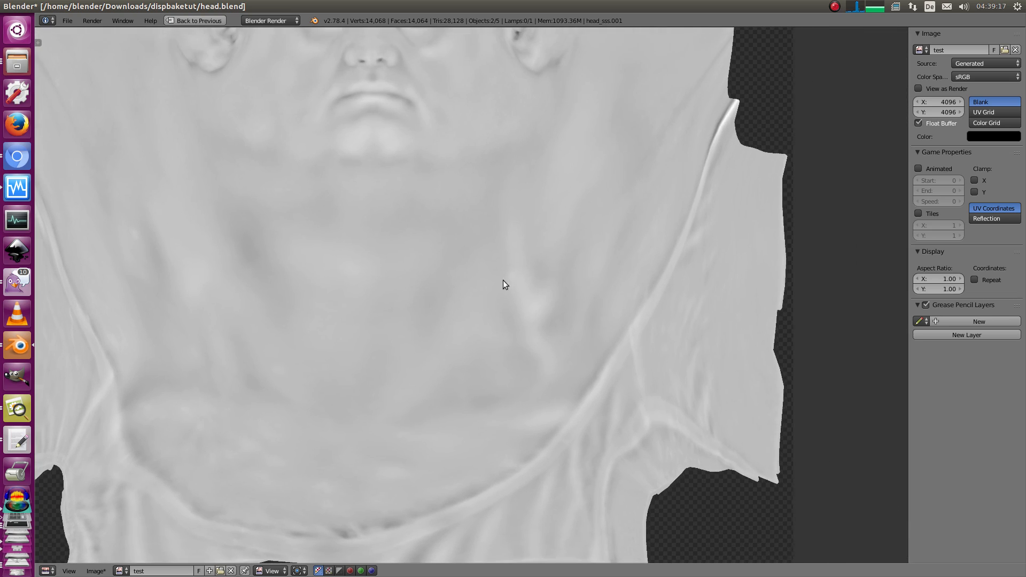
{"action": "middle_click_drag", "start_coordinate": [633, 183], "coordinate": [660, 290]}
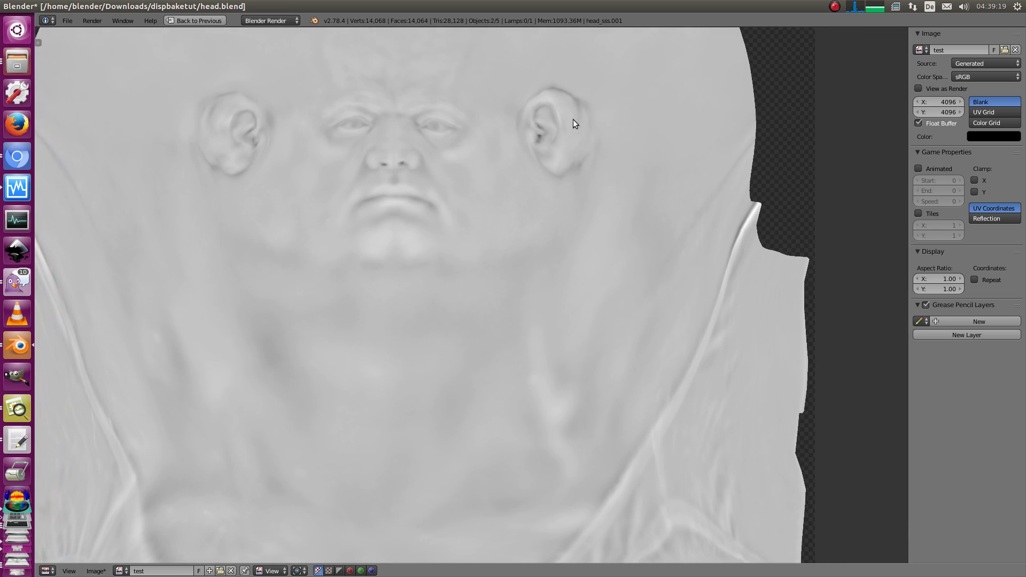
{"action": "middle_click_drag", "start_coordinate": [520, 130], "coordinate": [635, 154]}
{"action": "key", "text": "shift+space"}
Step: Inspect the ear on the Multires head with its Multires preview raised to level 4, and reset the preview to 0
{"action": "middle_click_drag", "start_coordinate": [444, 377], "coordinate": [563, 420]}
{"action": "scroll", "coordinate": [475, 413], "scroll_direction": "up", "scroll_amount": 3}
{"action": "middle_click_drag", "start_coordinate": [459, 430], "coordinate": [536, 362]}
{"action": "middle_click_drag", "start_coordinate": [543, 377], "coordinate": [377, 357]}
{"action": "scroll", "coordinate": [403, 381], "scroll_direction": "up", "scroll_amount": 6}
{"action": "right_click", "coordinate": [458, 368]}
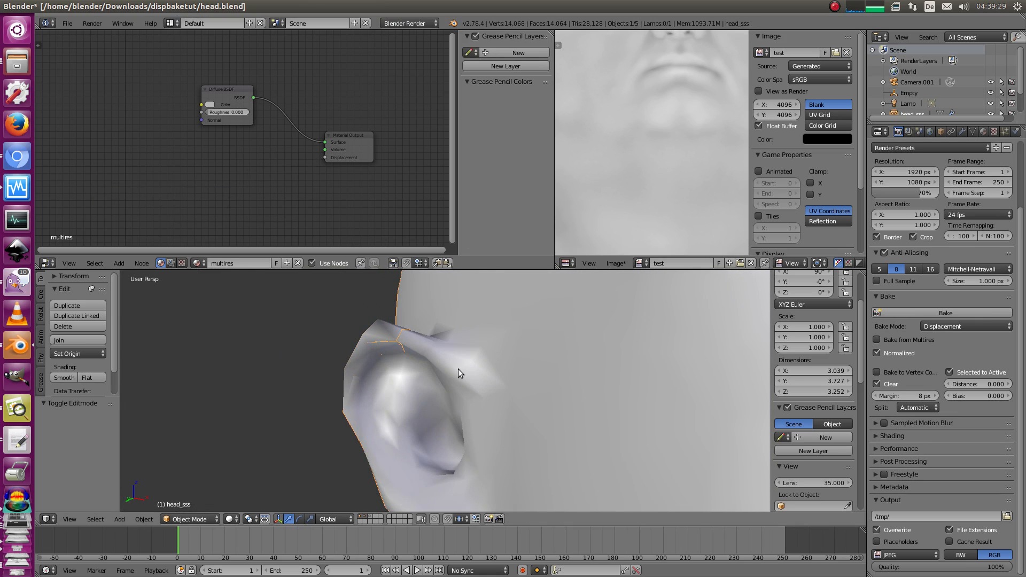
{"action": "left_click", "coordinate": [961, 131]}
{"action": "left_click", "coordinate": [939, 226]}
{"action": "left_click", "coordinate": [940, 226]}
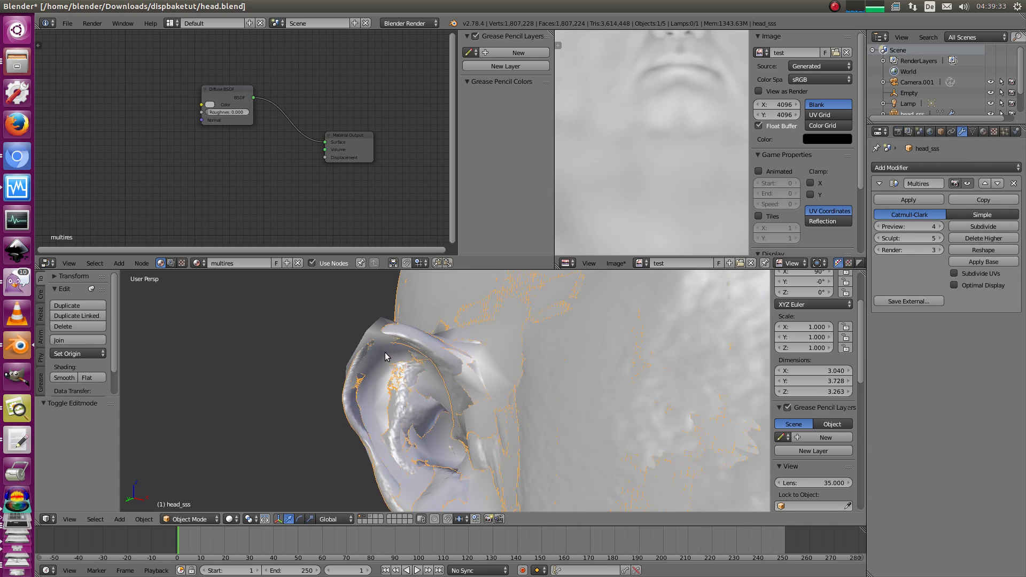
{"action": "middle_click_drag", "start_coordinate": [385, 351], "coordinate": [472, 346]}
{"action": "left_click_drag", "start_coordinate": [921, 230], "coordinate": [877, 227]}
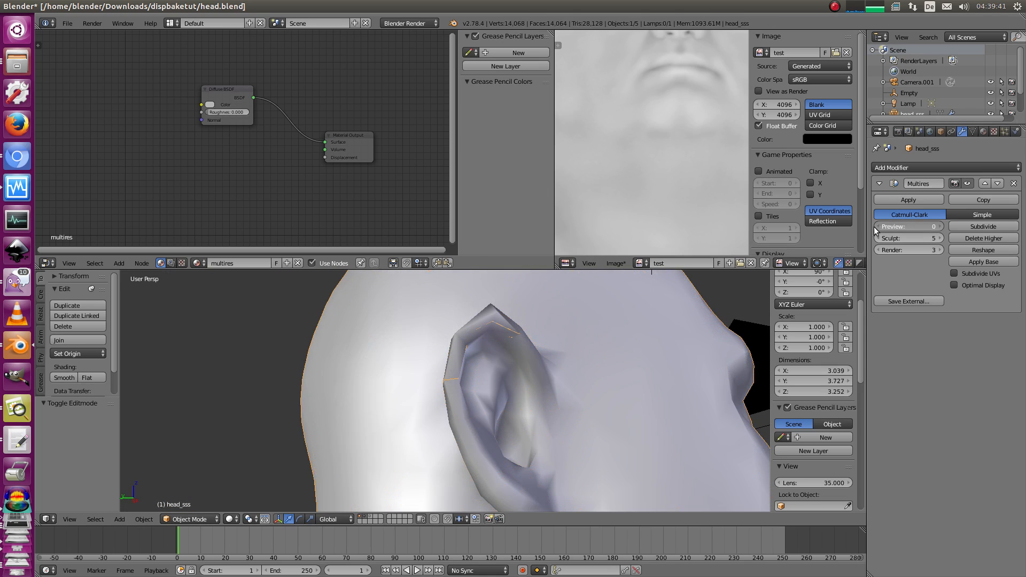
Step: Bring back the render settings and camera view, show only layer 2, and select the Subsurf head
{"action": "scroll", "coordinate": [553, 377], "scroll_direction": "down", "scroll_amount": 3}
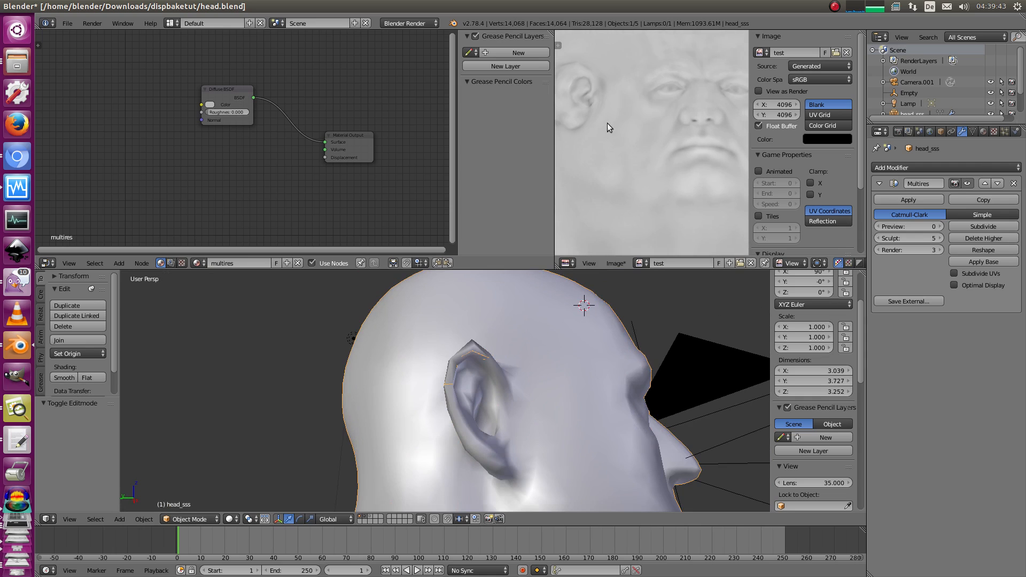
{"action": "scroll", "coordinate": [494, 409], "scroll_direction": "down", "scroll_amount": 2}
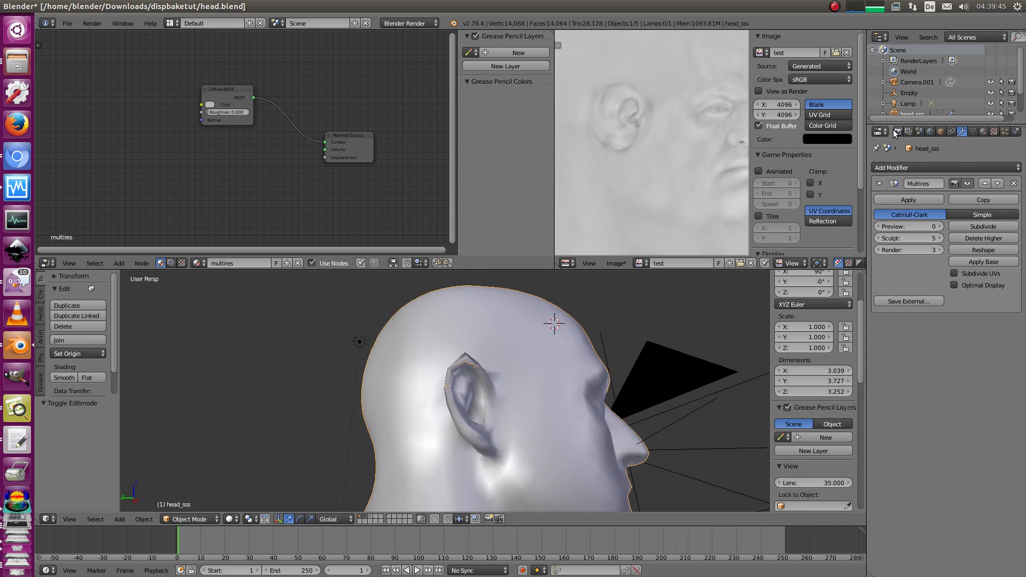
{"action": "left_click", "coordinate": [898, 131]}
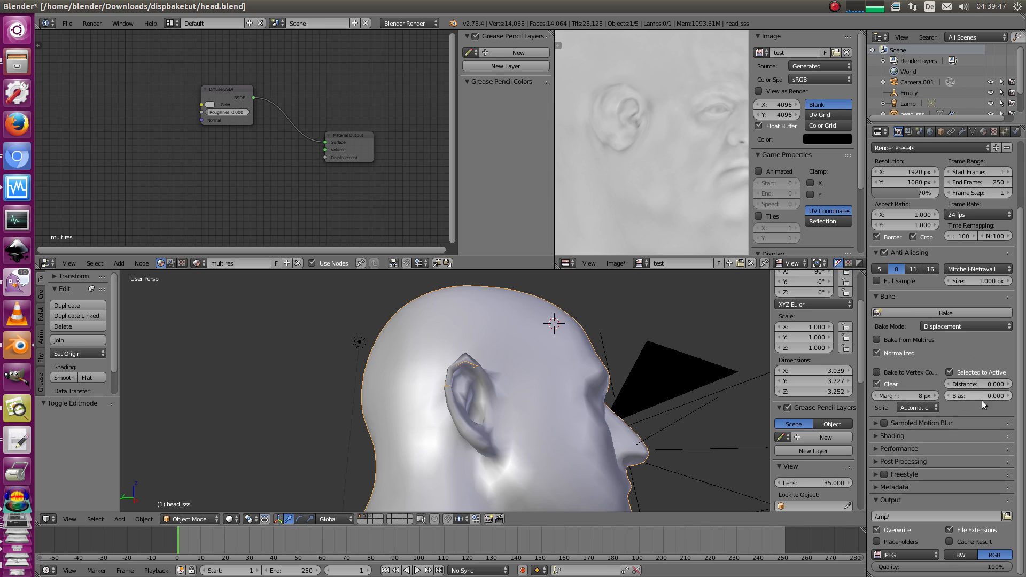
{"action": "scroll", "coordinate": [516, 408], "scroll_direction": "down", "scroll_amount": 2}
{"action": "middle_click_drag", "start_coordinate": [516, 406], "coordinate": [485, 418]}
{"action": "key", "text": "KP_0"}
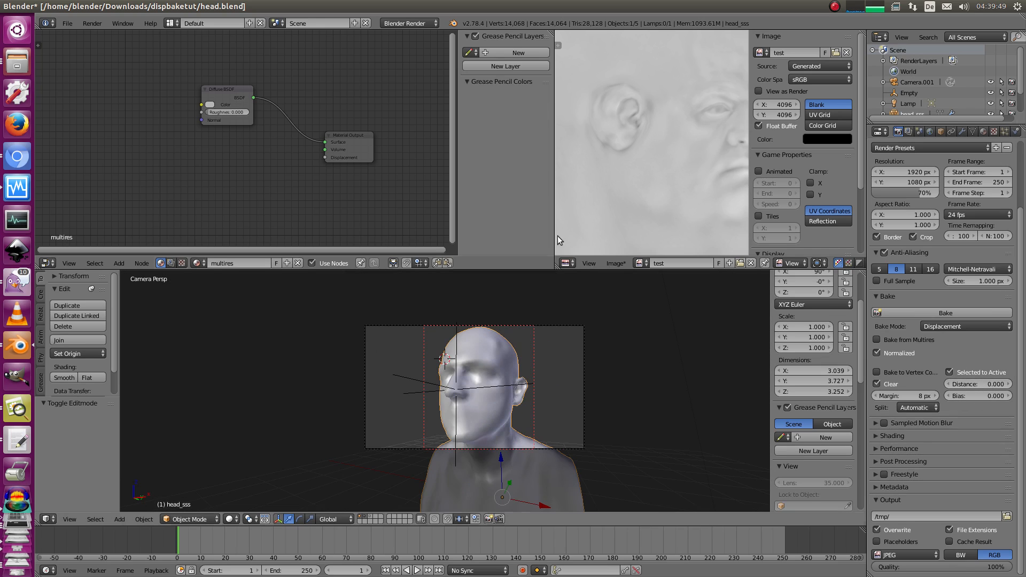
{"action": "key", "text": "2"}
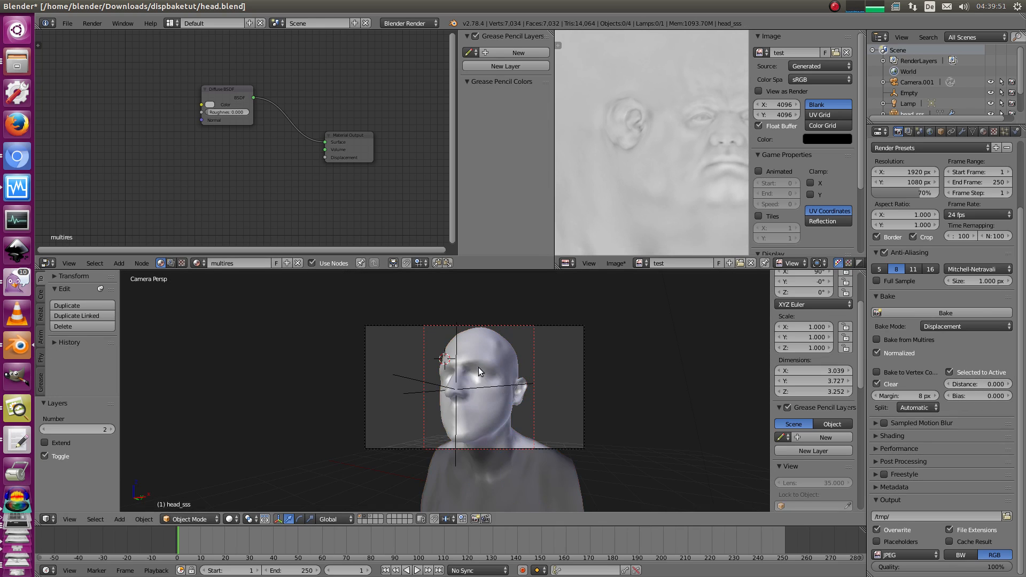
{"action": "right_click", "coordinate": [476, 358]}
Step: Rearrange the image texture, Subtract and Multiply nodes of the sss material's displacement chain
{"action": "middle_click_drag", "start_coordinate": [274, 171], "coordinate": [276, 133]}
{"action": "middle_click_drag", "start_coordinate": [165, 234], "coordinate": [264, 199]}
{"action": "scroll", "coordinate": [265, 200], "scroll_direction": "up", "scroll_amount": 4}
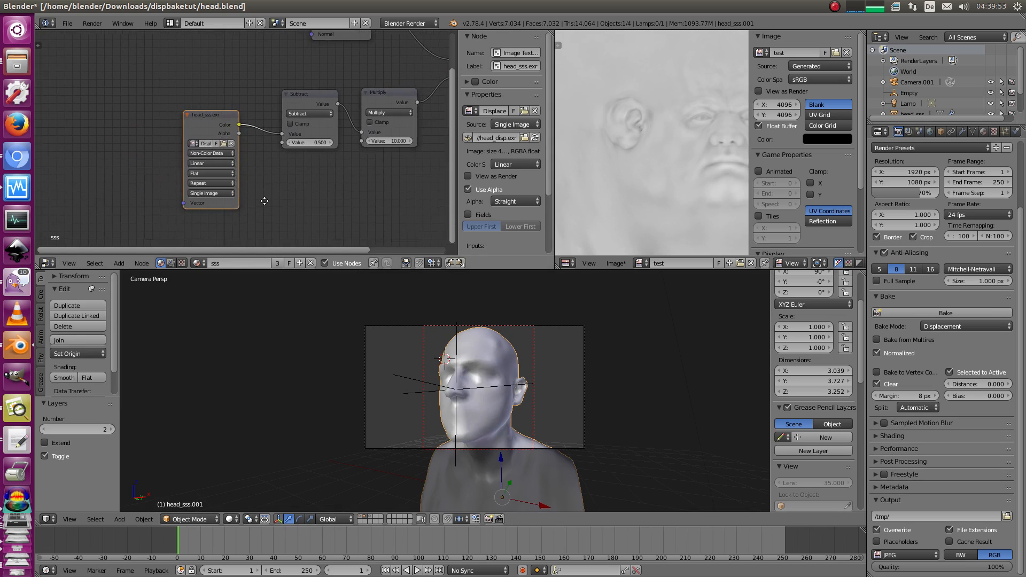
{"action": "left_click_drag", "start_coordinate": [204, 112], "coordinate": [189, 101]}
{"action": "middle_click_drag", "start_coordinate": [341, 97], "coordinate": [271, 113]}
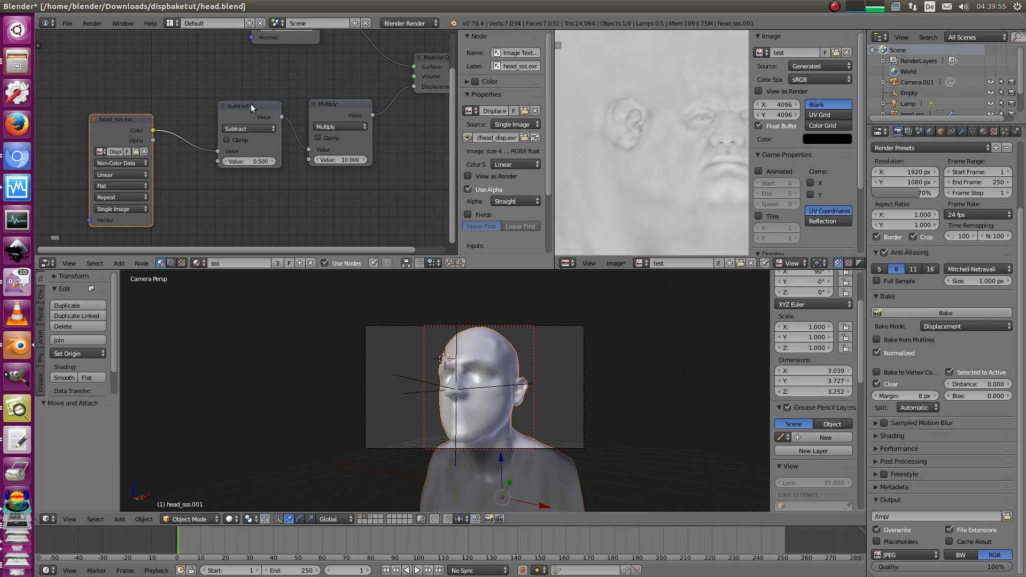
{"action": "left_click_drag", "start_coordinate": [251, 103], "coordinate": [216, 119]}
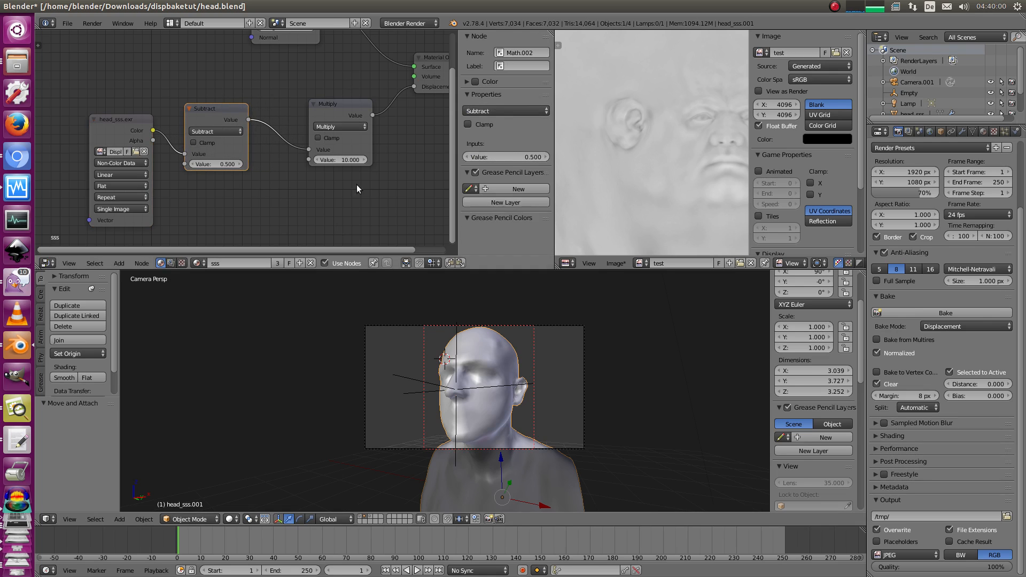
{"action": "left_click_drag", "start_coordinate": [341, 108], "coordinate": [303, 111]}
{"action": "middle_click_drag", "start_coordinate": [424, 84], "coordinate": [356, 101]}
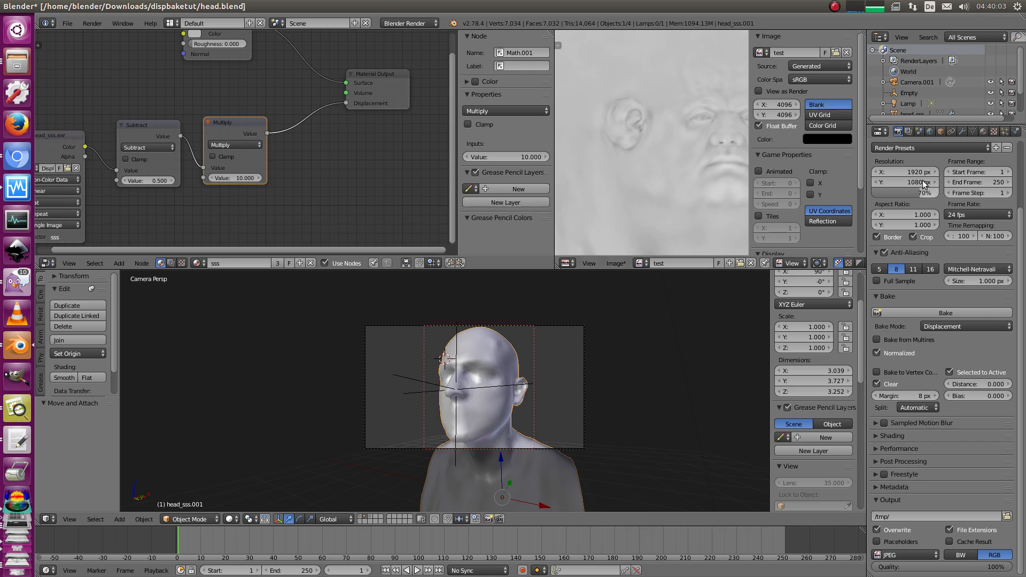
Step: Switch the render engine to Cycles and enable adaptive subdivision in the Subsurf modifier of the head
{"action": "left_click", "coordinate": [963, 132]}
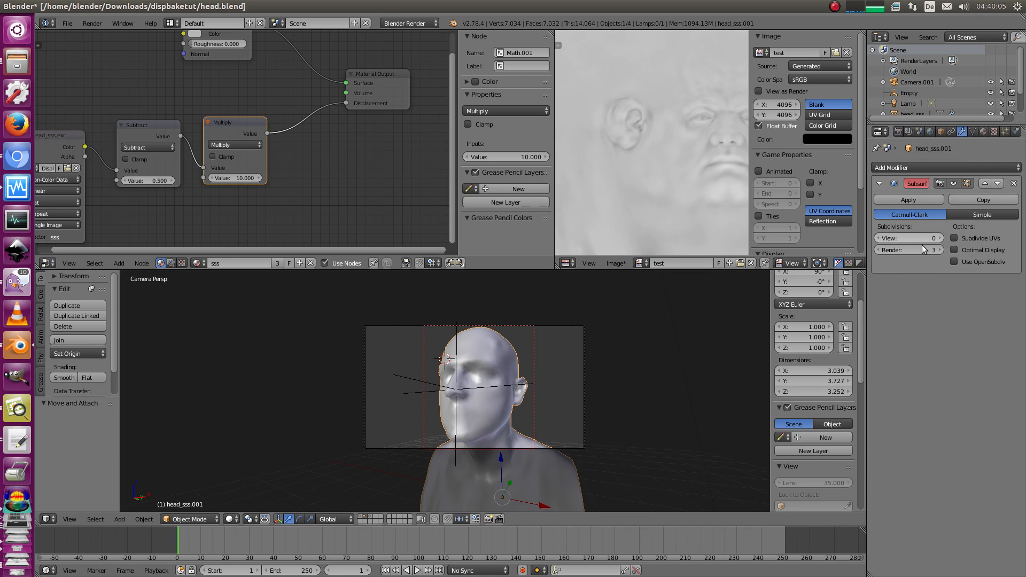
{"action": "left_click", "coordinate": [431, 25]}
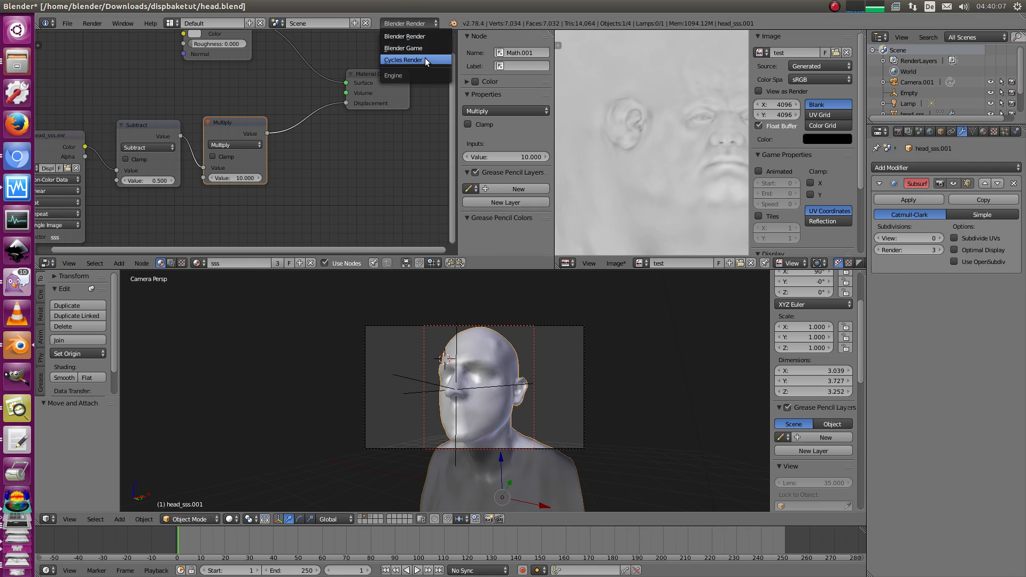
{"action": "left_click", "coordinate": [425, 58]}
{"action": "left_click", "coordinate": [881, 263]}
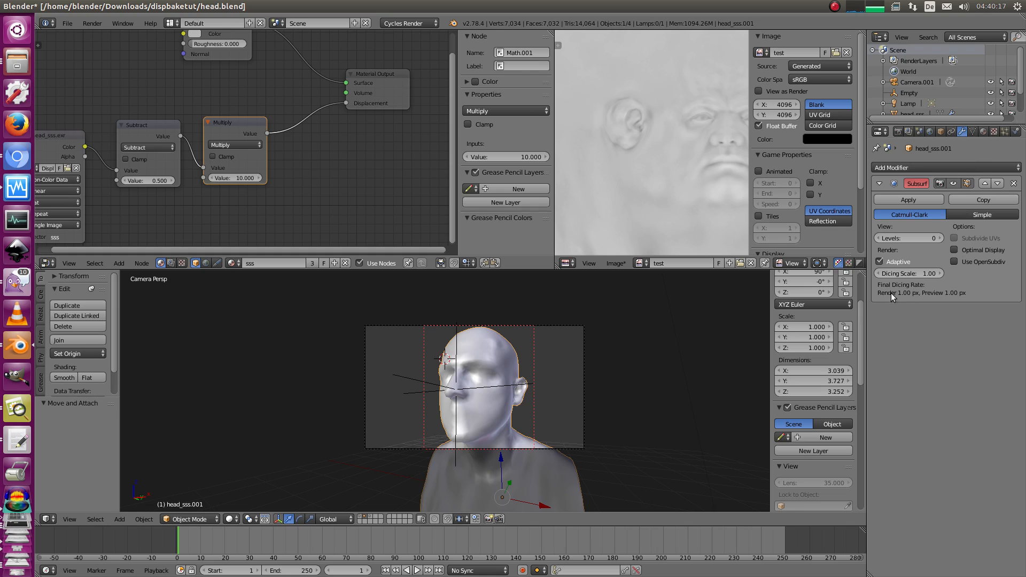
Step: Review the displacement method in the sss material's settings
{"action": "left_click", "coordinate": [983, 131]}
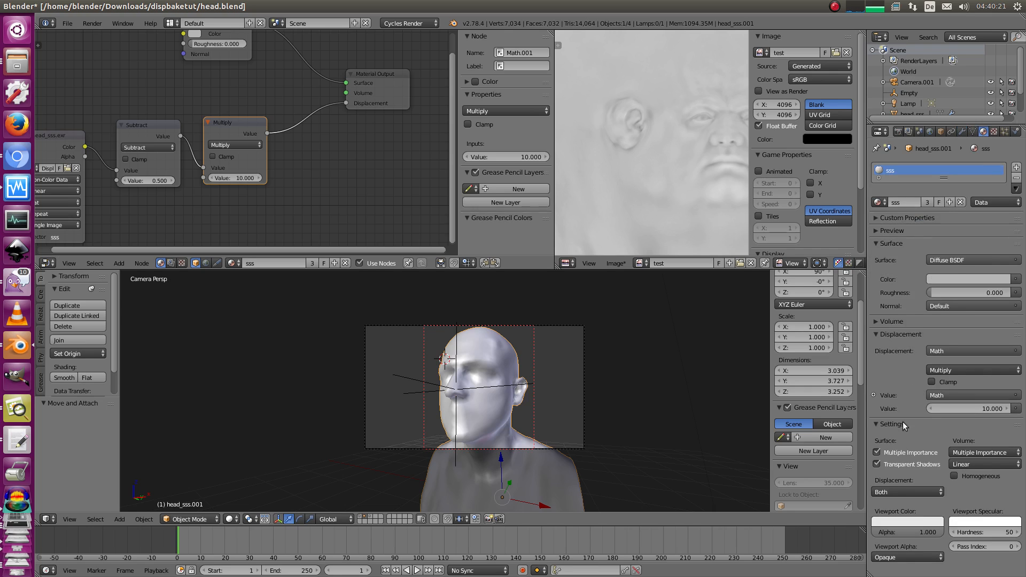
{"action": "left_click", "coordinate": [919, 492]}
{"action": "middle_click_drag", "start_coordinate": [609, 412], "coordinate": [411, 320]}
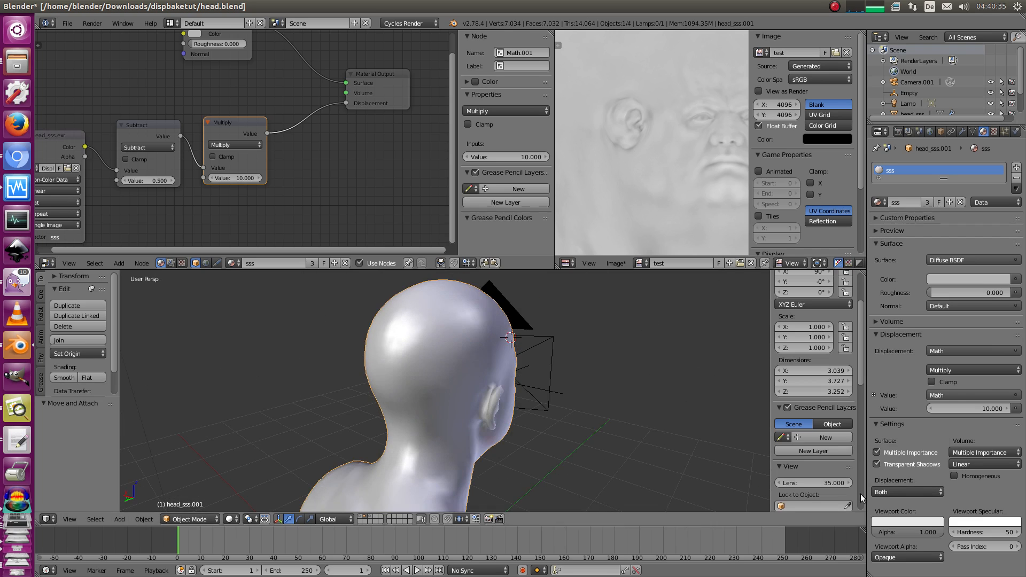
Step: Look through the camera and examine the whole baked displacement image "test" in a maximized image editor
{"action": "key", "text": "KP_0"}
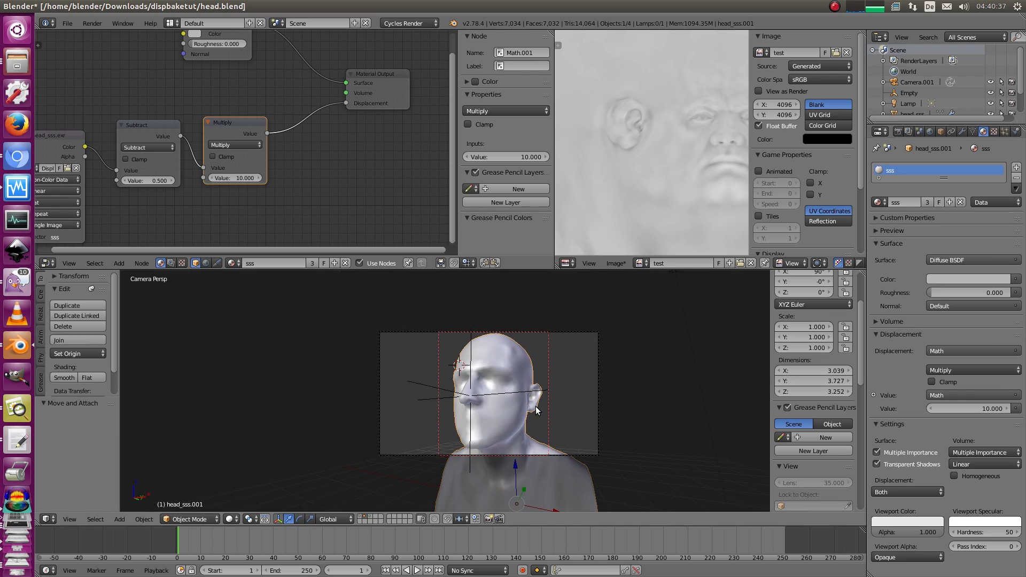
{"action": "middle_click_drag", "start_coordinate": [642, 165], "coordinate": [650, 148]}
{"action": "key", "text": "shift+space"}
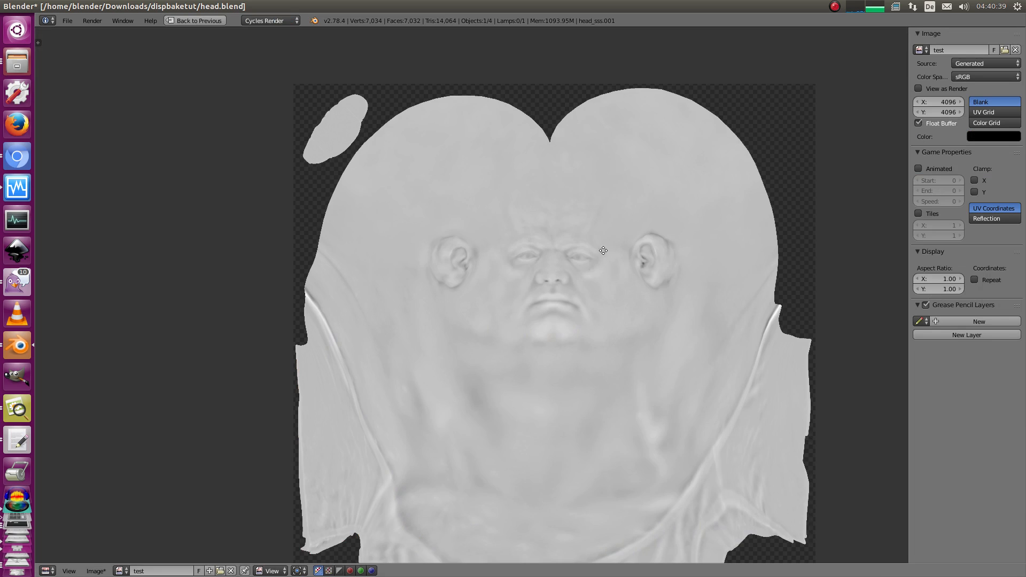
{"action": "middle_click_drag", "start_coordinate": [602, 249], "coordinate": [527, 307], "text": "ctrl"}
{"action": "middle_click_drag", "start_coordinate": [526, 308], "coordinate": [517, 242]}
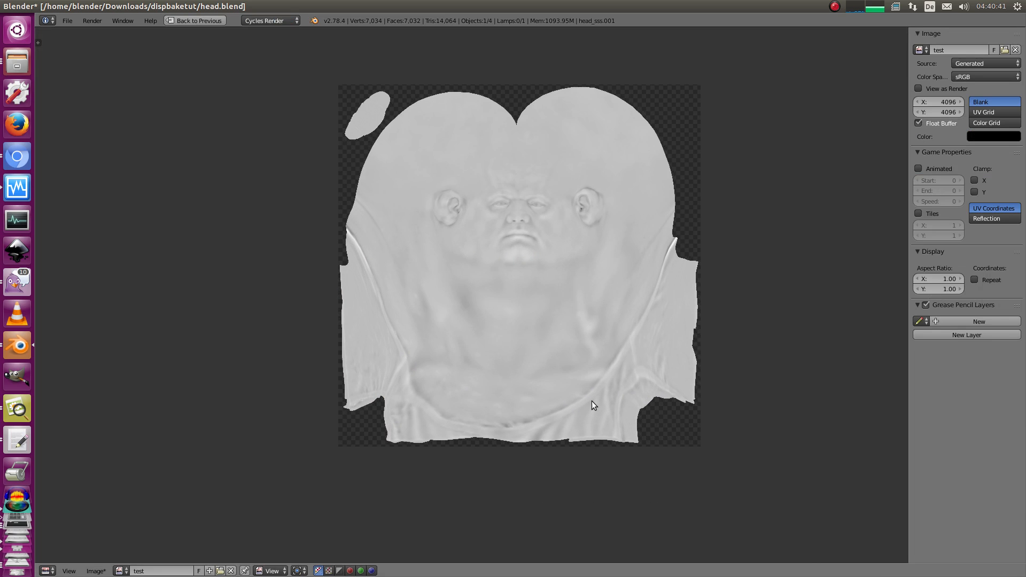
{"action": "key", "text": "shift+space"}
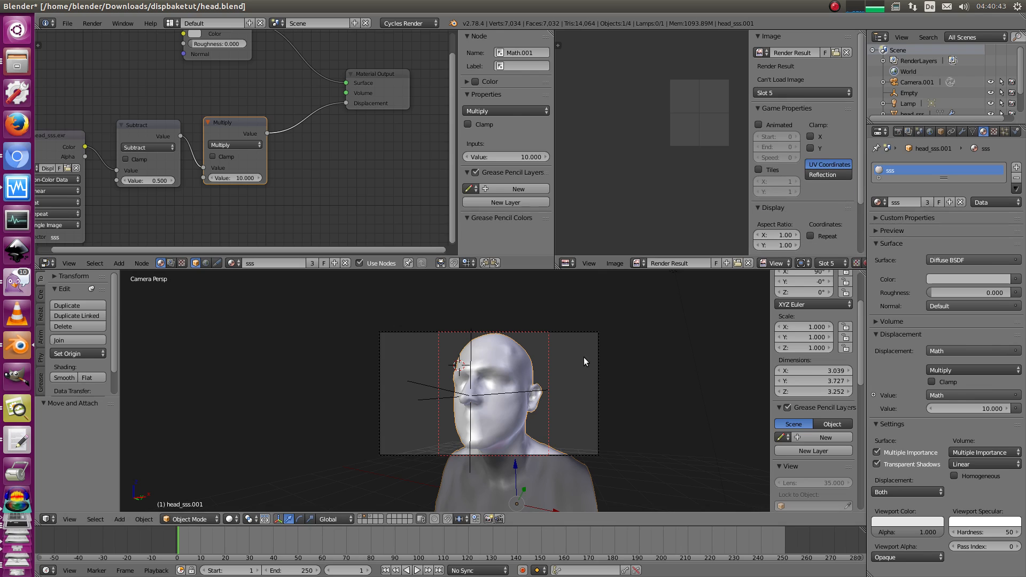
Step: Display the render stored in slot 1 of the Render Result in the maximized image editor
{"action": "left_click", "coordinate": [830, 262]}
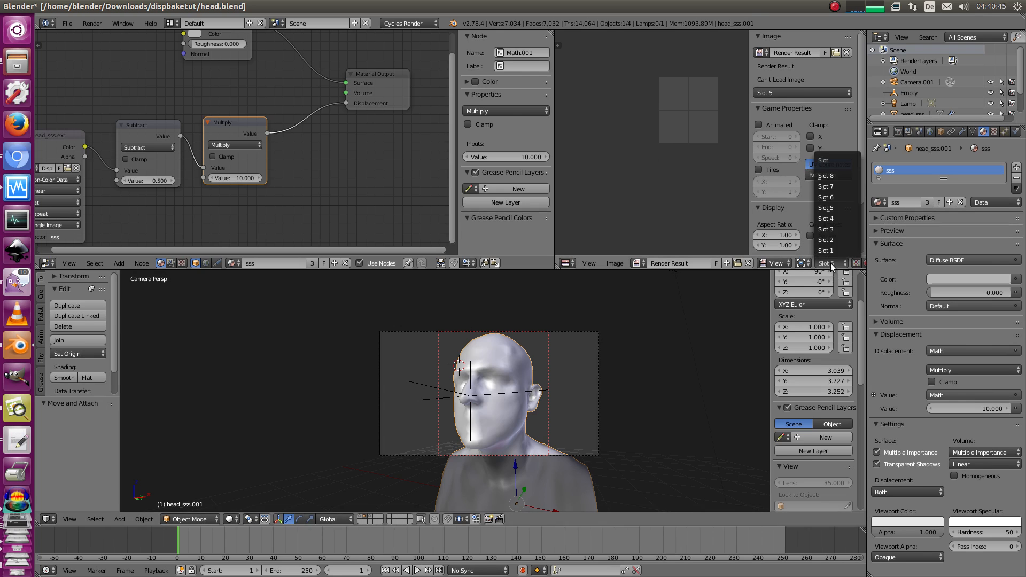
{"action": "left_click", "coordinate": [831, 249]}
{"action": "key", "text": "shift+space"}
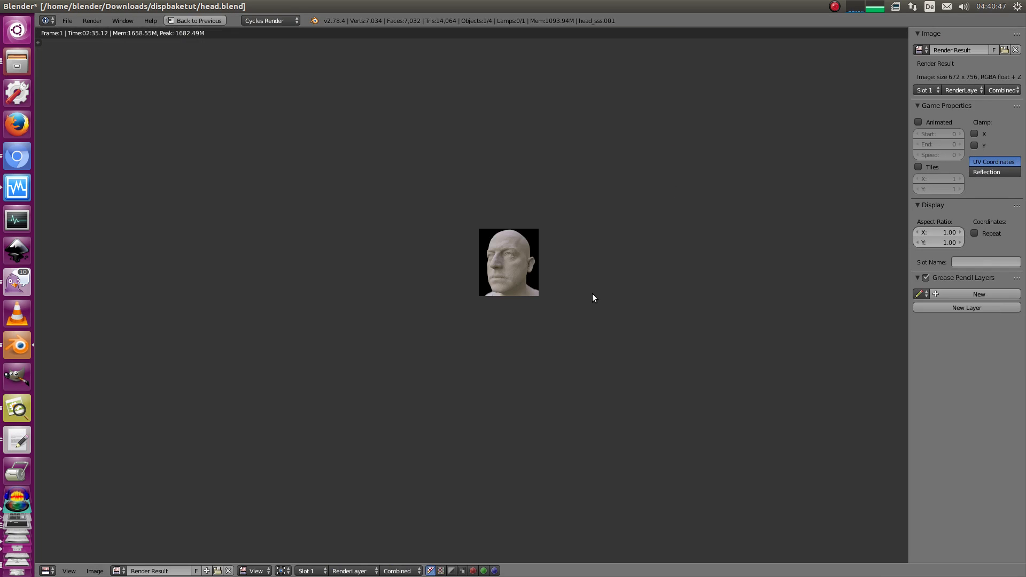
{"action": "key", "text": "KP_1"}
{"action": "key", "text": "Home"}
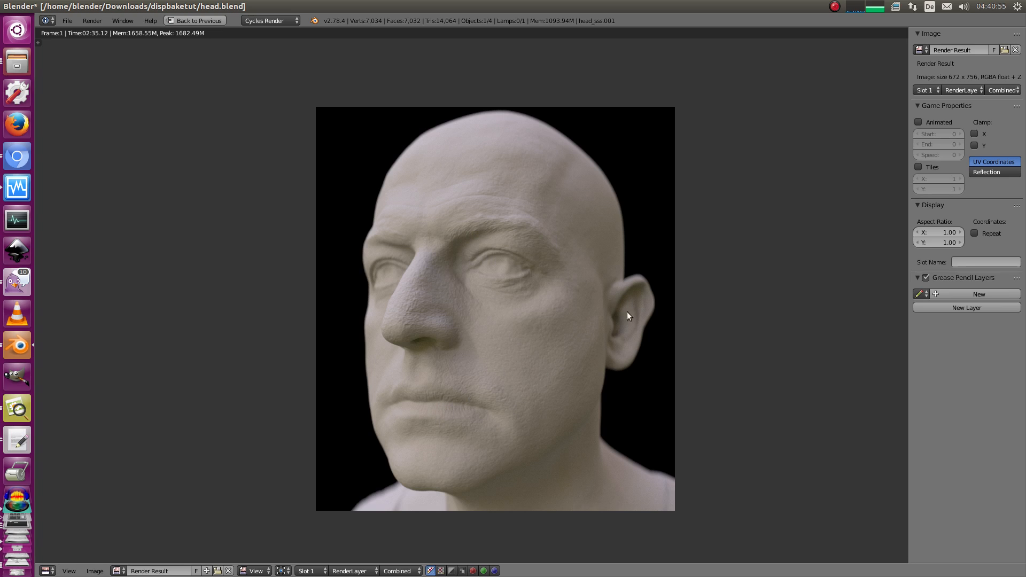
{"action": "middle_click_drag", "start_coordinate": [593, 220], "coordinate": [579, 199]}
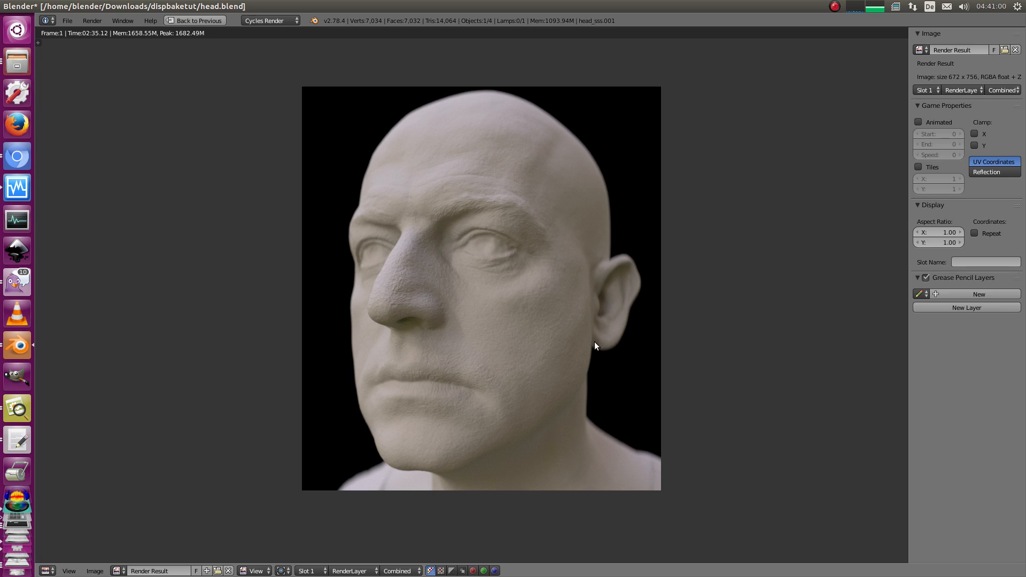
{"action": "left_click_drag", "start_coordinate": [594, 342], "coordinate": [598, 251]}
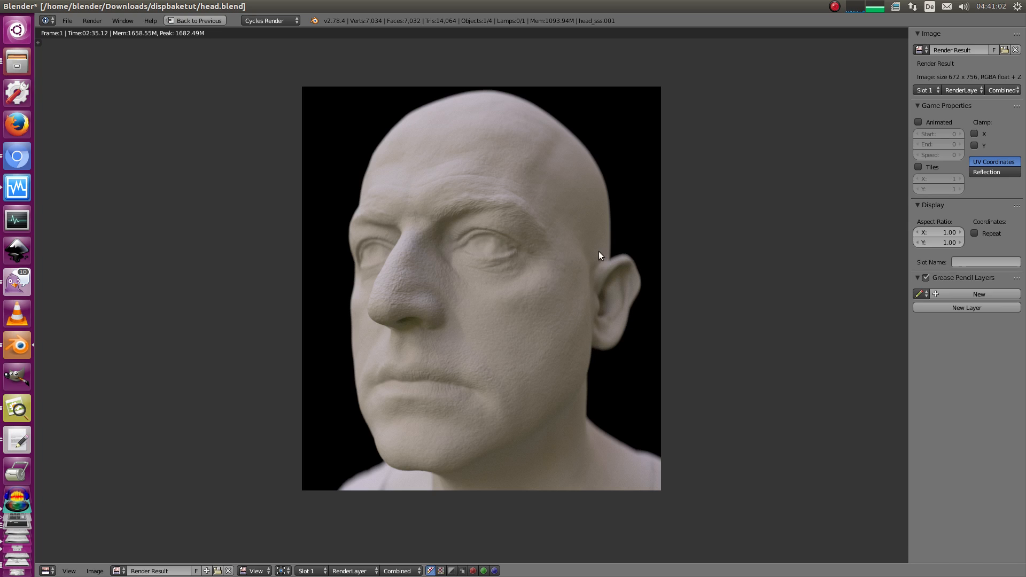
{"action": "left_click", "coordinate": [310, 571]}
{"action": "key", "text": "Escape"}
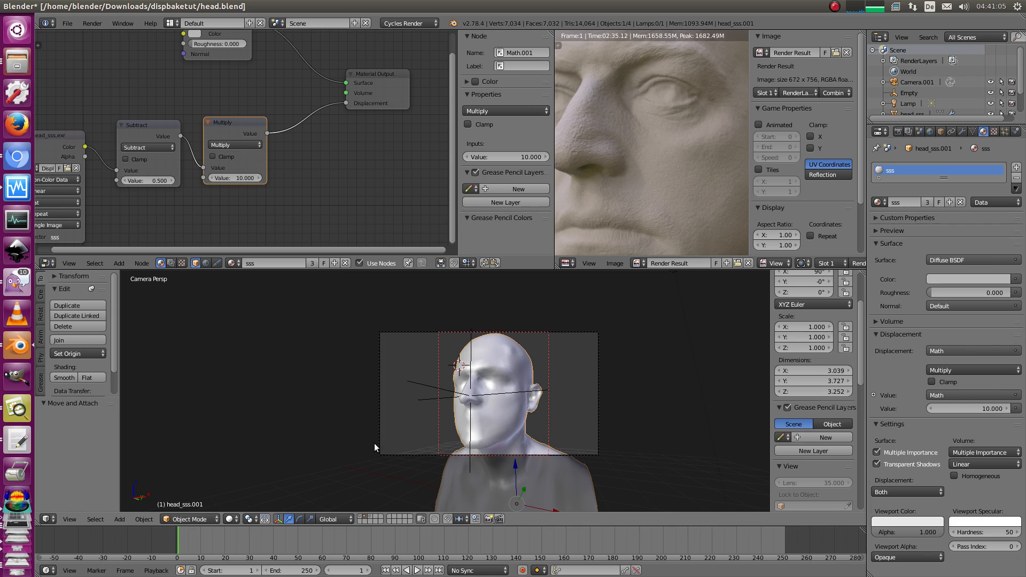
{"action": "key", "text": "F11"}
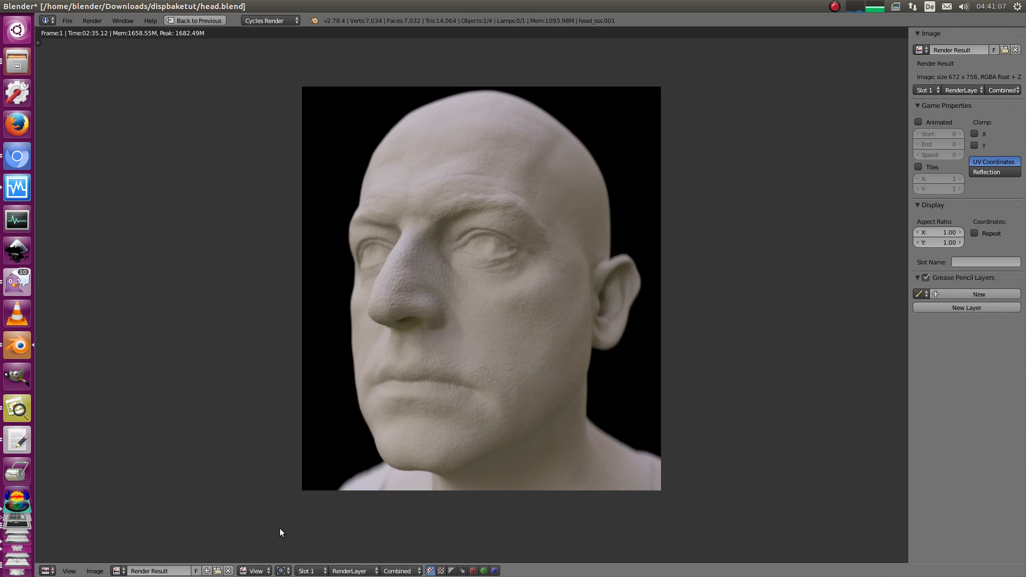
Step: Compare the renders in slots 1 and 2 in a close-up of the face
{"action": "left_click", "coordinate": [309, 570]}
{"action": "left_click", "coordinate": [315, 546]}
{"action": "scroll", "coordinate": [549, 224], "scroll_direction": "up", "scroll_amount": 4}
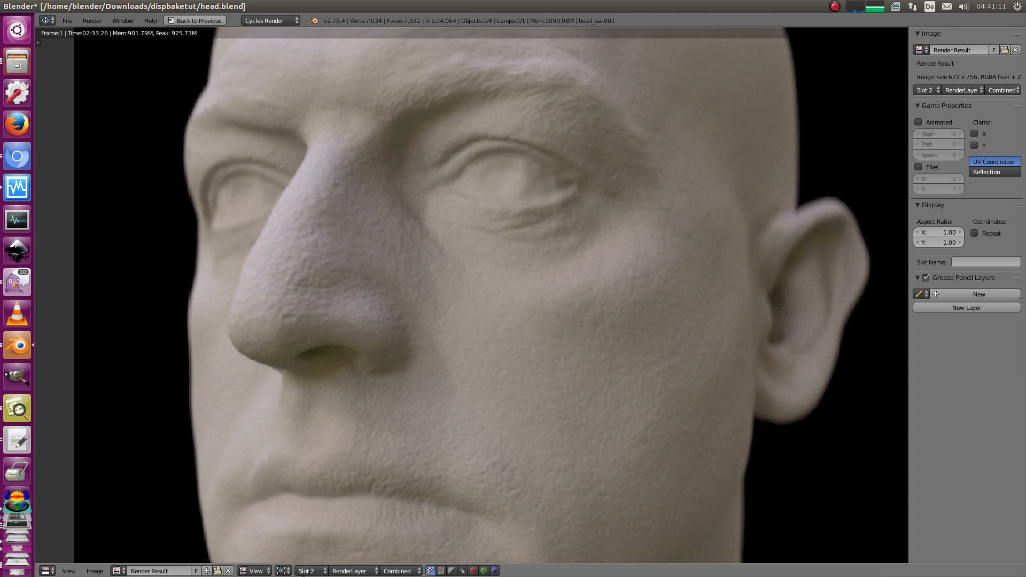
{"action": "left_click", "coordinate": [303, 571]}
{"action": "left_click", "coordinate": [312, 559]}
{"action": "left_click", "coordinate": [310, 571]}
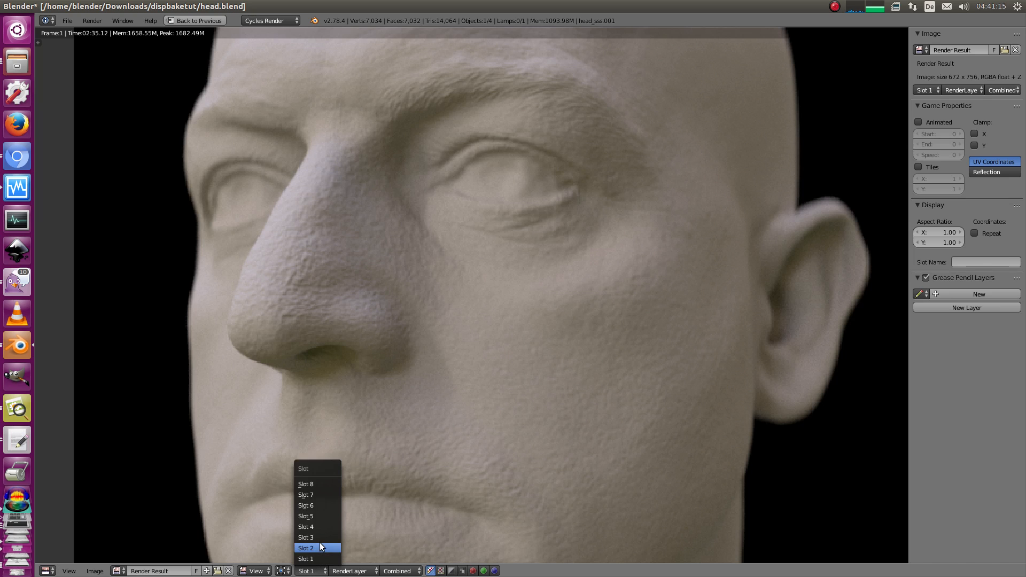
{"action": "left_click", "coordinate": [334, 548]}
{"action": "scroll", "coordinate": [355, 474], "scroll_direction": "down", "scroll_amount": 5}
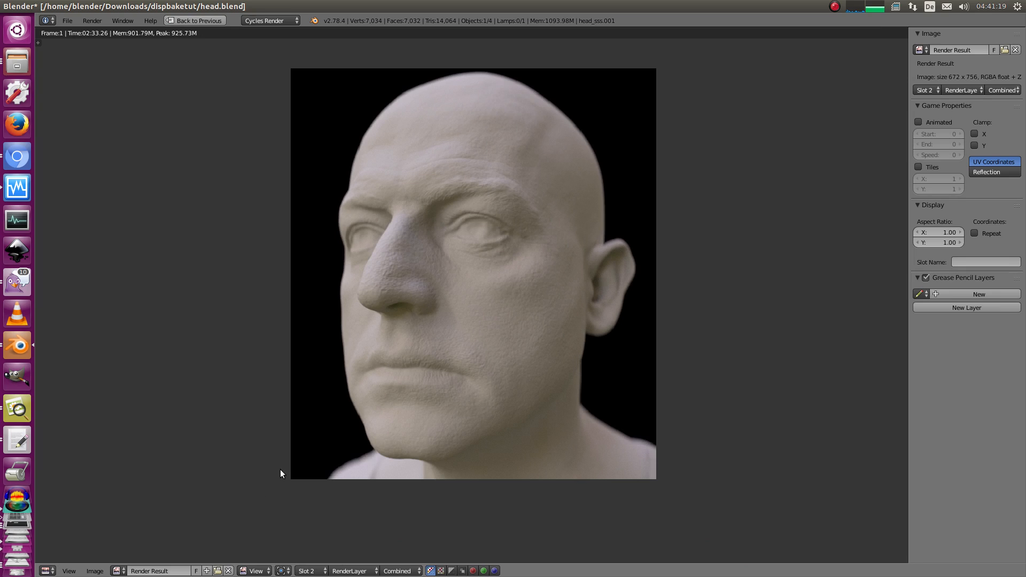
Step: Go through render slots 1, 2 and 3 in order and examine the slot 3 render of the head
{"action": "left_click", "coordinate": [310, 571]}
{"action": "left_click", "coordinate": [317, 559]}
{"action": "left_click", "coordinate": [316, 571]}
{"action": "left_click", "coordinate": [317, 549]}
{"action": "left_click", "coordinate": [312, 570]}
{"action": "left_click", "coordinate": [324, 538]}
{"action": "scroll", "coordinate": [547, 299], "scroll_direction": "up", "scroll_amount": 3}
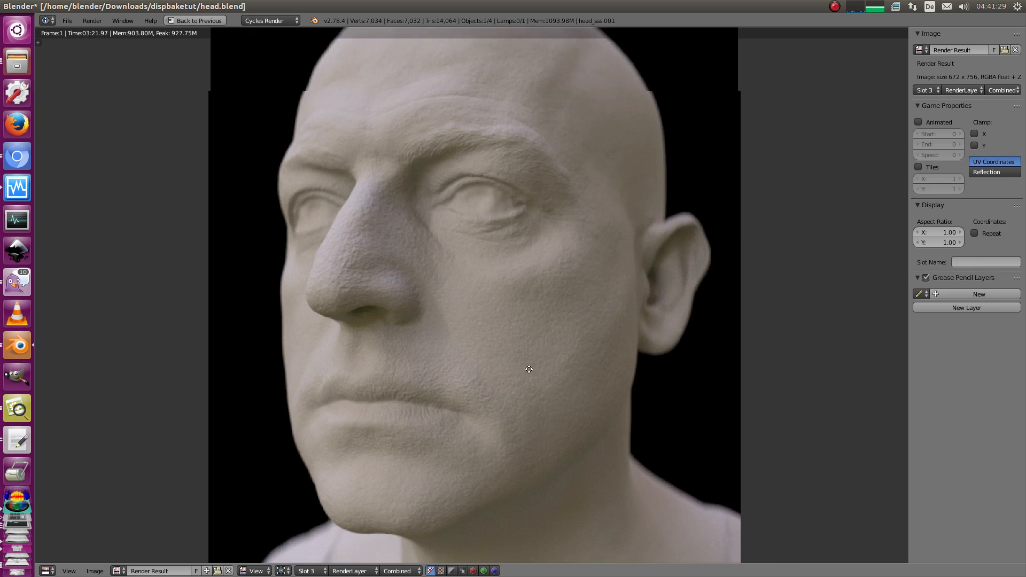
{"action": "scroll", "coordinate": [448, 277], "scroll_direction": "down", "scroll_amount": 1}
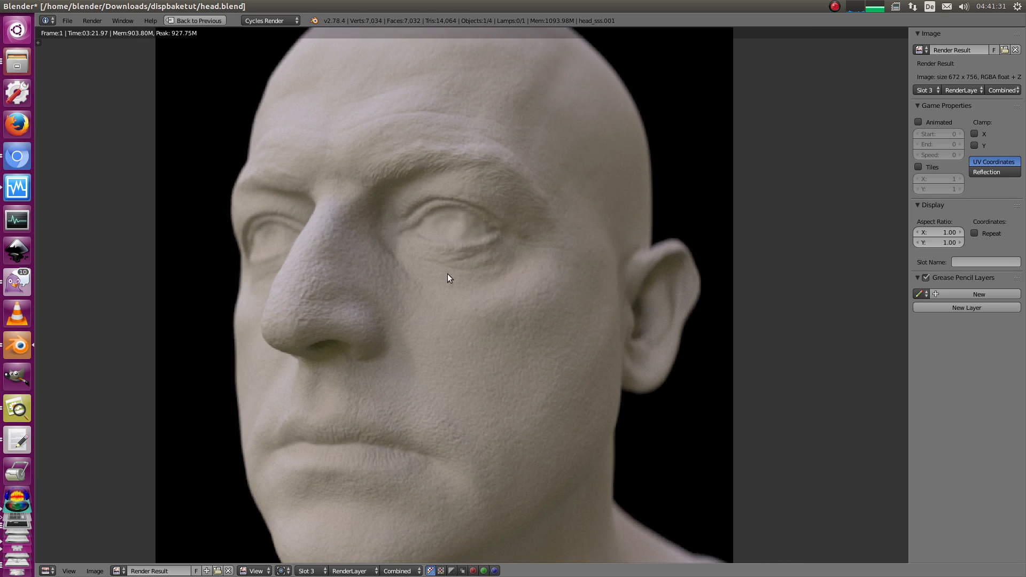
Step: Compare the slot 3 render with the renders in slots 1 and 4, ending on slot 3
{"action": "left_click", "coordinate": [307, 571]}
{"action": "left_click", "coordinate": [306, 560]}
{"action": "left_click", "coordinate": [309, 570]}
{"action": "left_click", "coordinate": [316, 536]}
{"action": "left_click", "coordinate": [309, 571]}
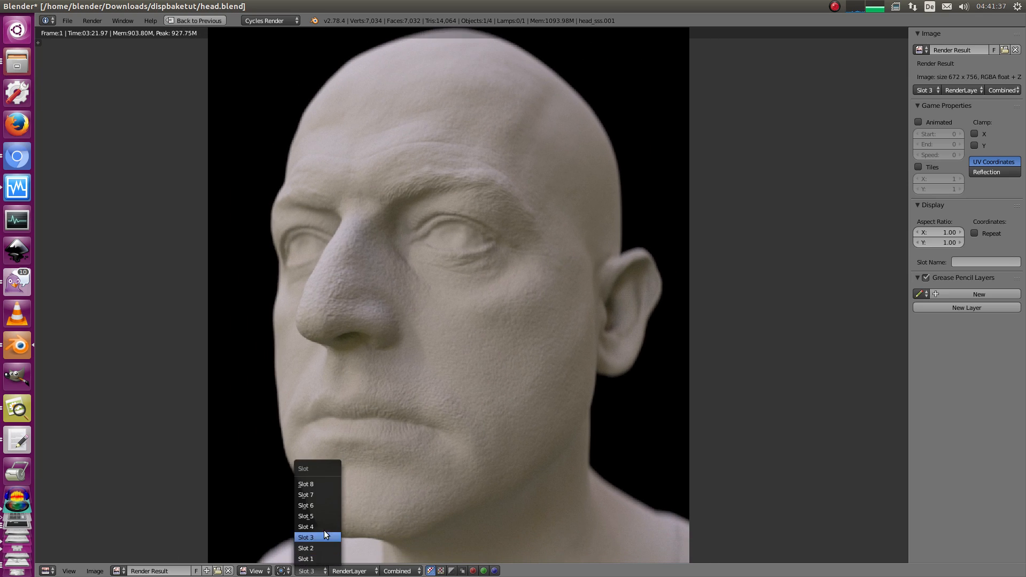
{"action": "left_click", "coordinate": [320, 519]}
{"action": "scroll", "coordinate": [374, 441], "scroll_direction": "down", "scroll_amount": 2}
{"action": "scroll", "coordinate": [372, 380], "scroll_direction": "up", "scroll_amount": 1}
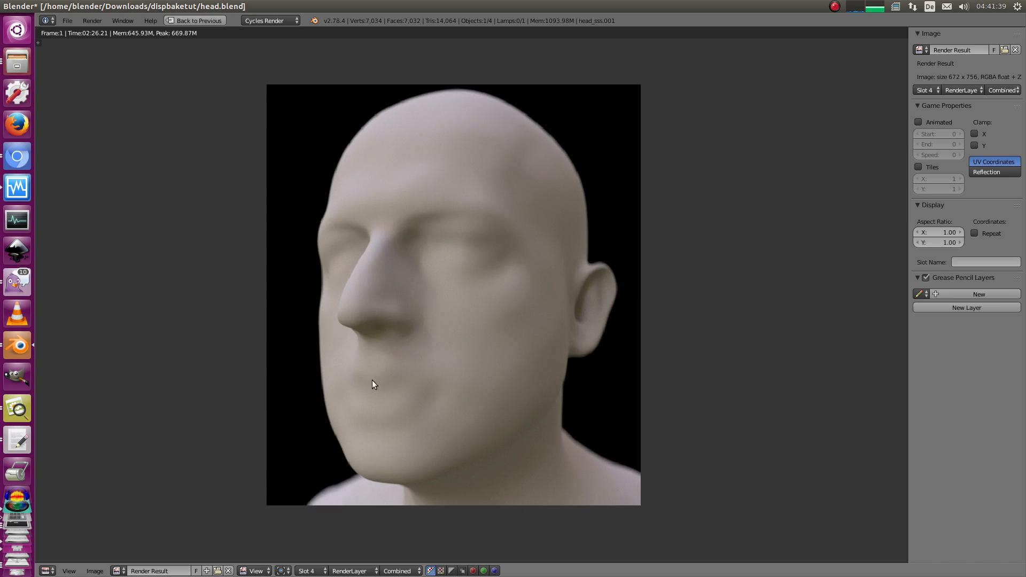
{"action": "left_click", "coordinate": [315, 571]}
{"action": "left_click", "coordinate": [320, 536]}
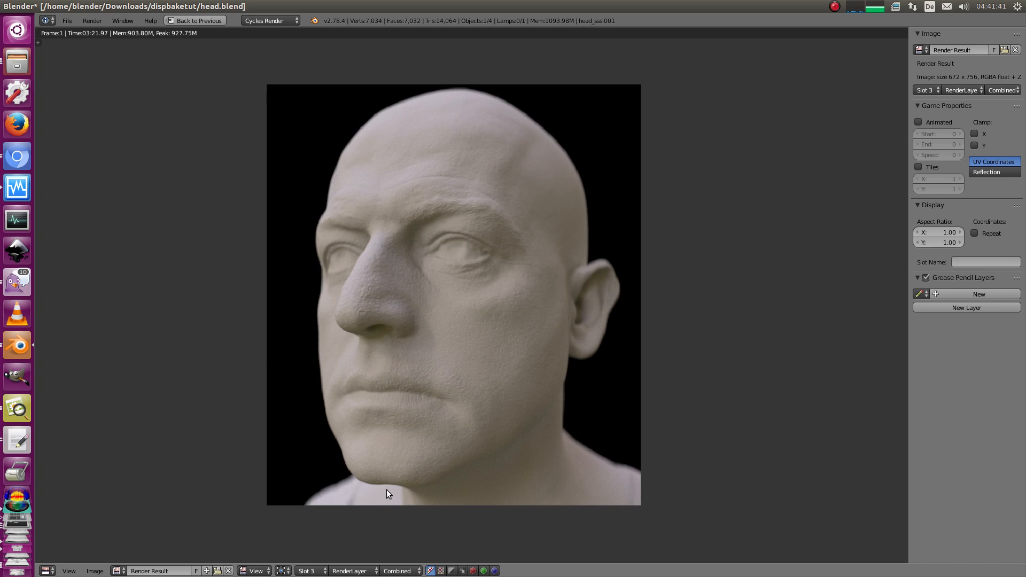
Step: Compare the ear and cheek detail at close range between render slots 1, 2 and 3
{"action": "scroll", "coordinate": [387, 470], "scroll_direction": "up", "scroll_amount": 5}
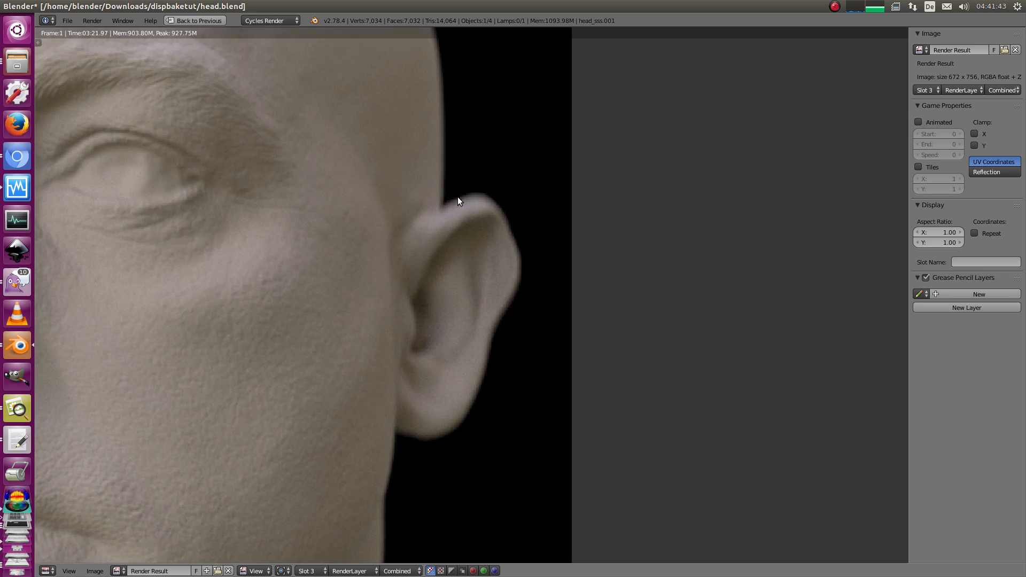
{"action": "left_click", "coordinate": [320, 571]}
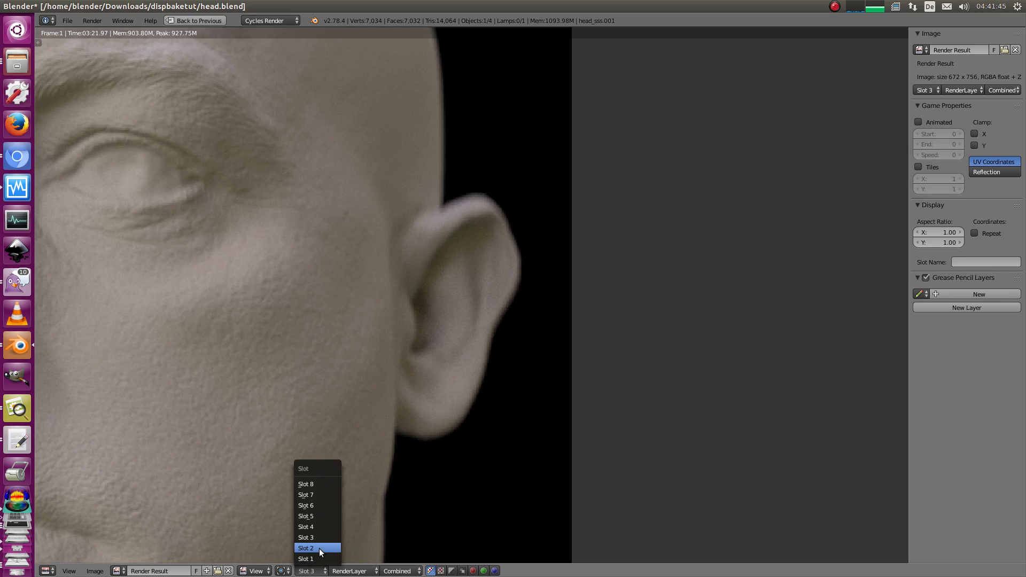
{"action": "left_click", "coordinate": [319, 548]}
{"action": "left_click", "coordinate": [320, 570]}
{"action": "left_click", "coordinate": [319, 559]}
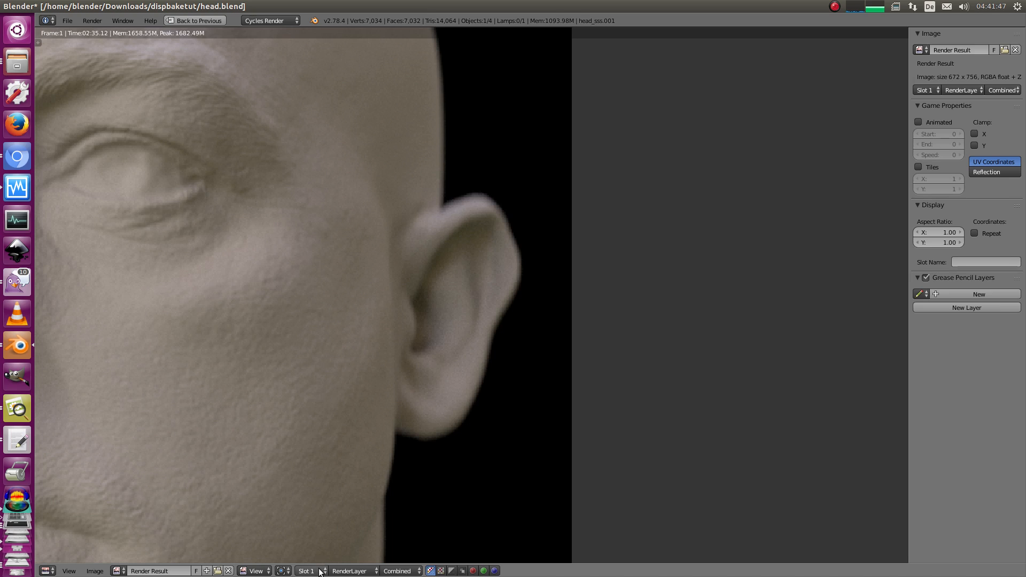
{"action": "left_click", "coordinate": [316, 570]}
{"action": "left_click", "coordinate": [321, 537]}
{"action": "left_click", "coordinate": [315, 571]}
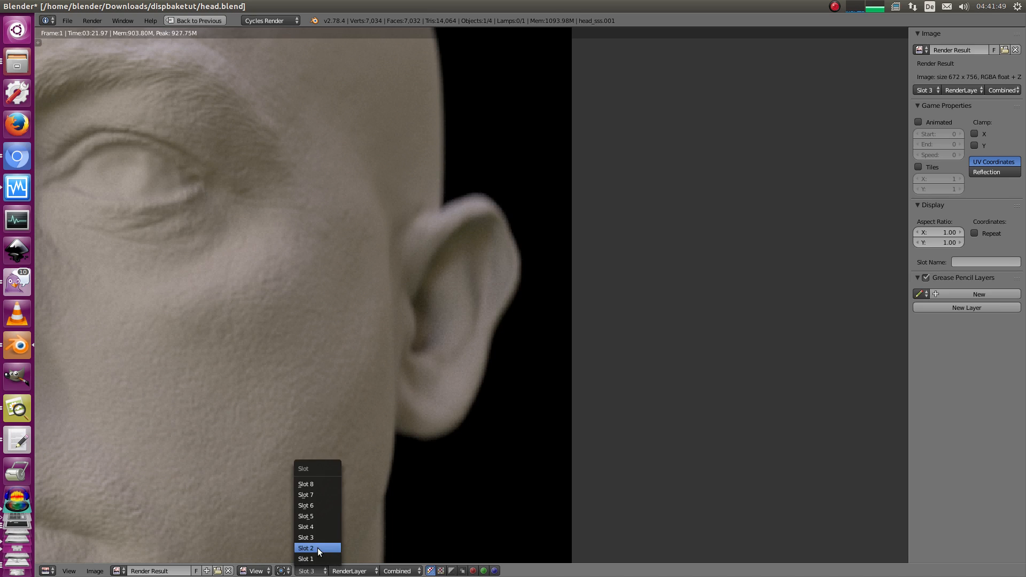
{"action": "left_click", "coordinate": [319, 549]}
{"action": "left_click", "coordinate": [319, 571]}
{"action": "left_click", "coordinate": [320, 560]}
{"action": "left_click", "coordinate": [319, 570]}
{"action": "left_click", "coordinate": [320, 538]}
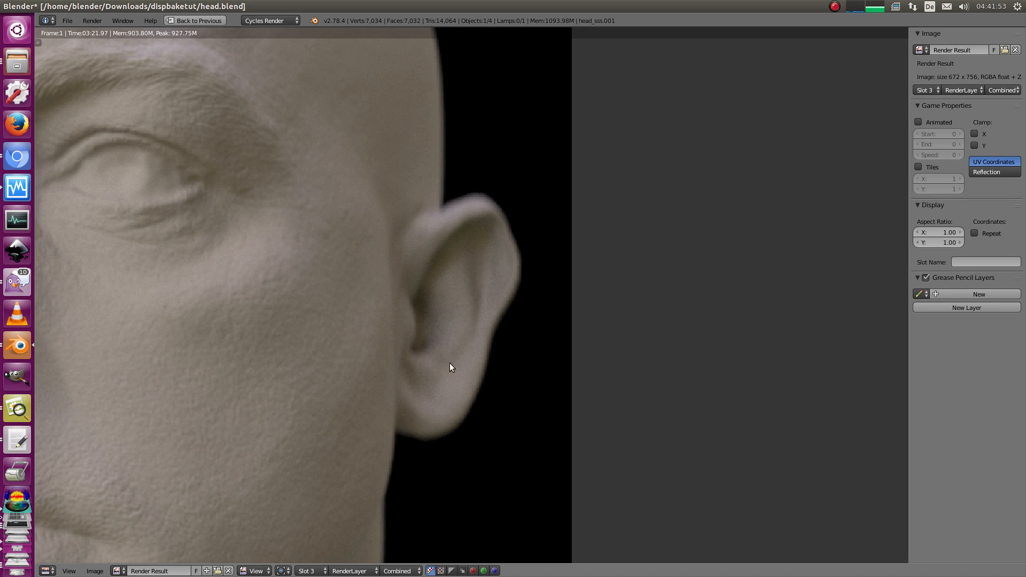
Step: Show the whole render from slot 2 and return to the normal screen layout
{"action": "scroll", "coordinate": [450, 368], "scroll_direction": "down", "scroll_amount": 5}
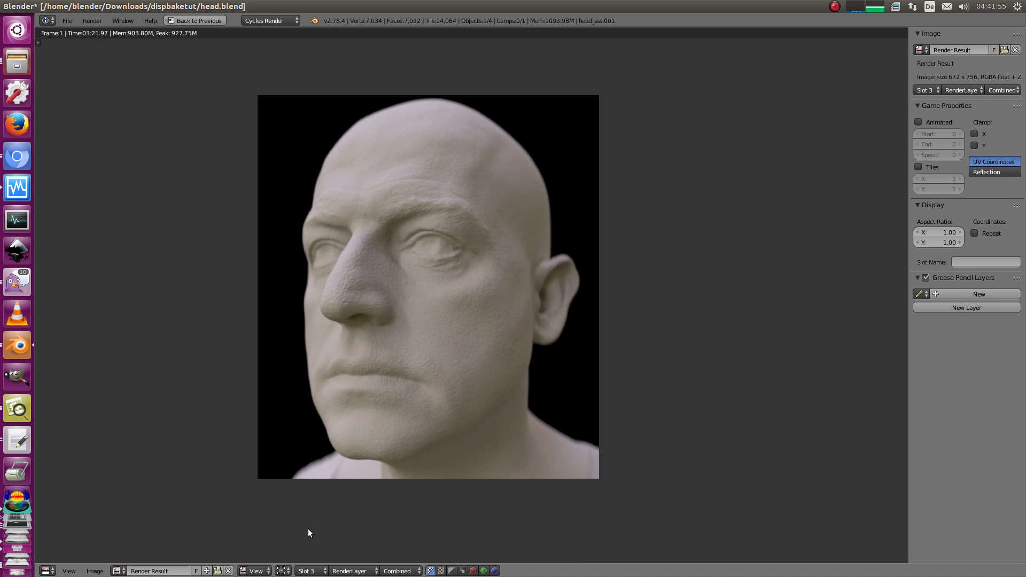
{"action": "left_click", "coordinate": [319, 570]}
{"action": "left_click", "coordinate": [342, 535]}
{"action": "key", "text": "Escape"}
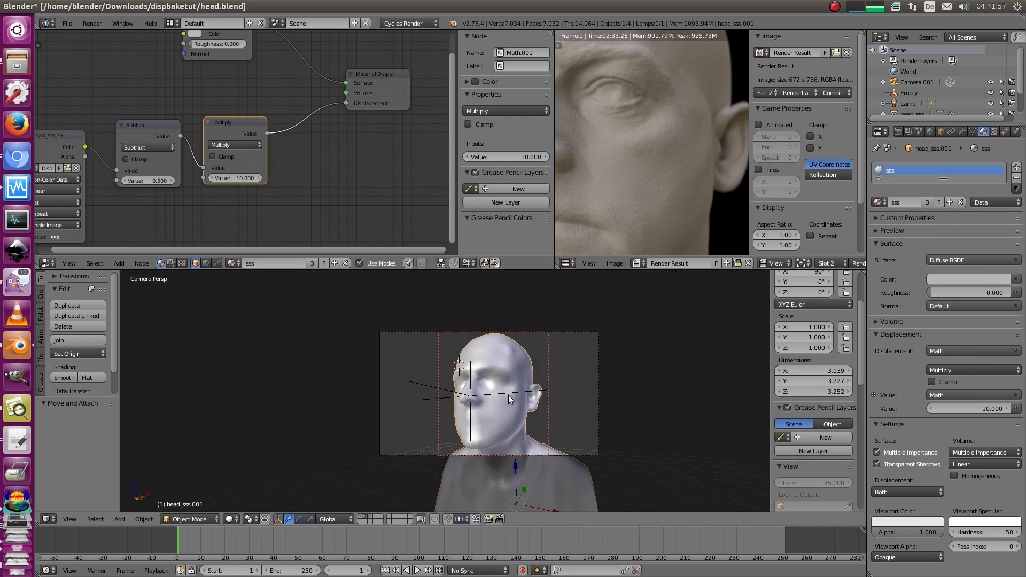
Step: Examine the head's base mesh topology in Edit Mode with everything deselected, then return to Object Mode
{"action": "middle_click_drag", "start_coordinate": [510, 399], "coordinate": [567, 342]}
{"action": "key", "text": "Tab"}
{"action": "mouse_move", "coordinate": [481, 363]}
{"action": "middle_mouse_down"}
{"action": "mouse_move", "coordinate": [495, 365]}
{"action": "mouse_move", "coordinate": [495, 388]}
{"action": "mouse_move", "coordinate": [473, 346]}
{"action": "middle_mouse_up"}
{"action": "key", "text": "a"}
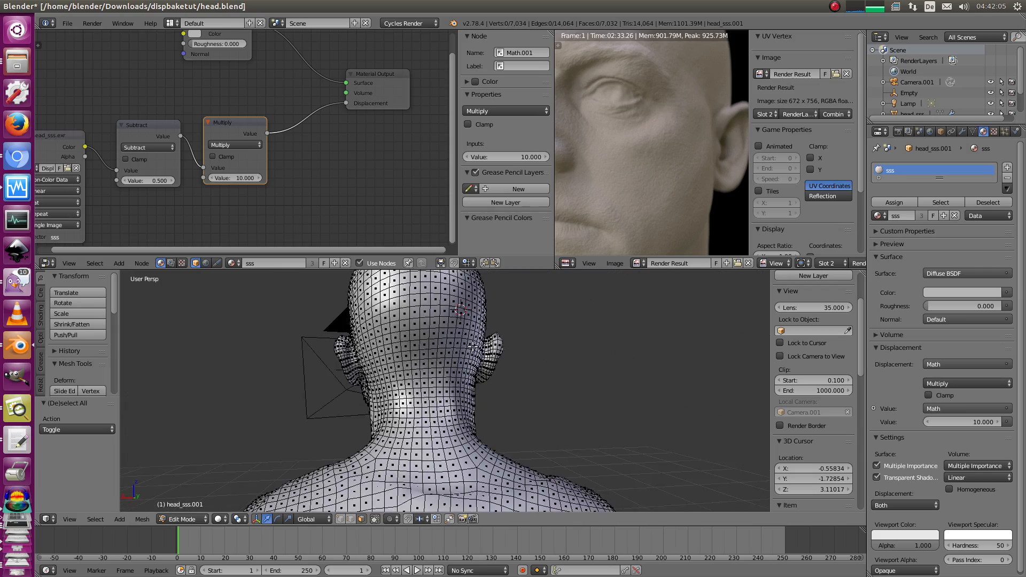
{"action": "middle_click_drag", "start_coordinate": [398, 363], "coordinate": [540, 333]}
{"action": "scroll", "coordinate": [450, 378], "scroll_direction": "up", "scroll_amount": 4}
{"action": "scroll", "coordinate": [511, 362], "scroll_direction": "down", "scroll_amount": 4}
{"action": "scroll", "coordinate": [470, 352], "scroll_direction": "up", "scroll_amount": 5}
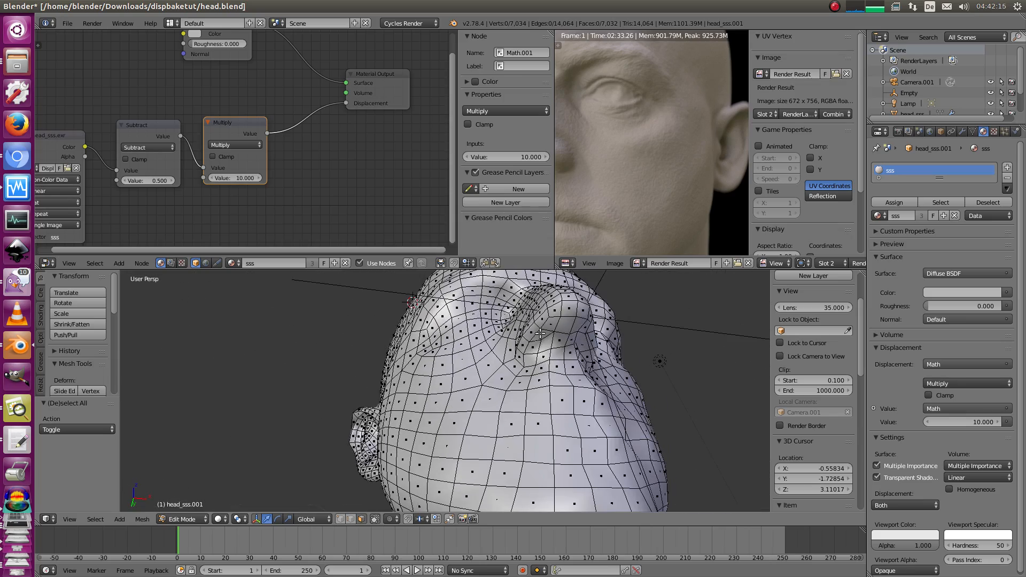
{"action": "middle_click_drag", "start_coordinate": [528, 372], "coordinate": [523, 395]}
{"action": "scroll", "coordinate": [523, 396], "scroll_direction": "down", "scroll_amount": 6}
{"action": "mouse_move", "coordinate": [438, 387]}
{"action": "middle_mouse_down"}
{"action": "mouse_move", "coordinate": [472, 359]}
{"action": "mouse_move", "coordinate": [514, 349]}
{"action": "mouse_move", "coordinate": [439, 371]}
{"action": "middle_mouse_up"}
{"action": "scroll", "coordinate": [514, 348], "scroll_direction": "down", "scroll_amount": 2}
{"action": "key", "text": "Tab"}
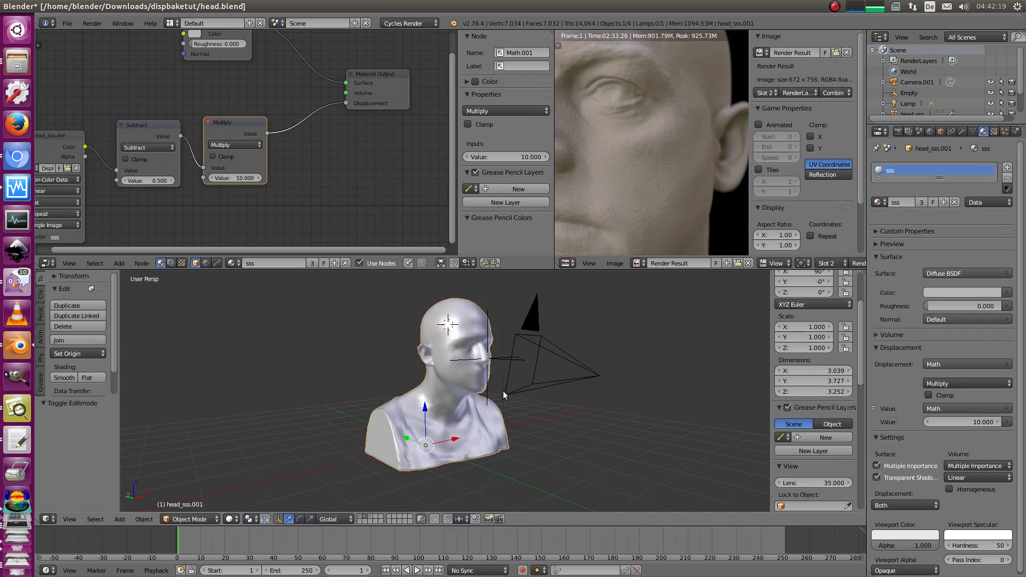
Step: Review the Subtract and Multiply nodes of the displacement chain and bring the whole node tree and render into view
{"action": "middle_click_drag", "start_coordinate": [223, 174], "coordinate": [355, 142]}
{"action": "left_click", "coordinate": [297, 100]}
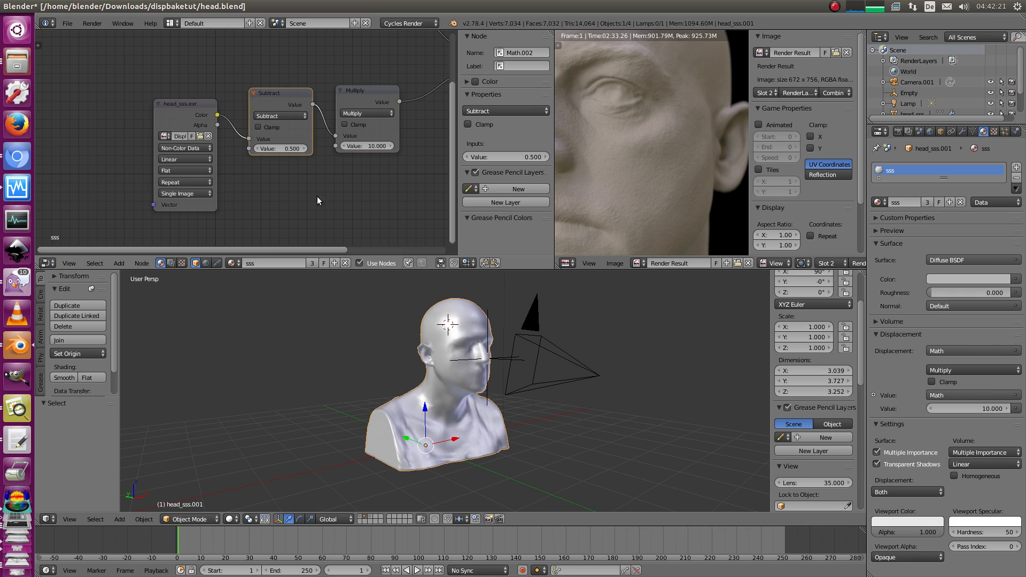
{"action": "left_click", "coordinate": [370, 91]}
{"action": "key", "text": "Home"}
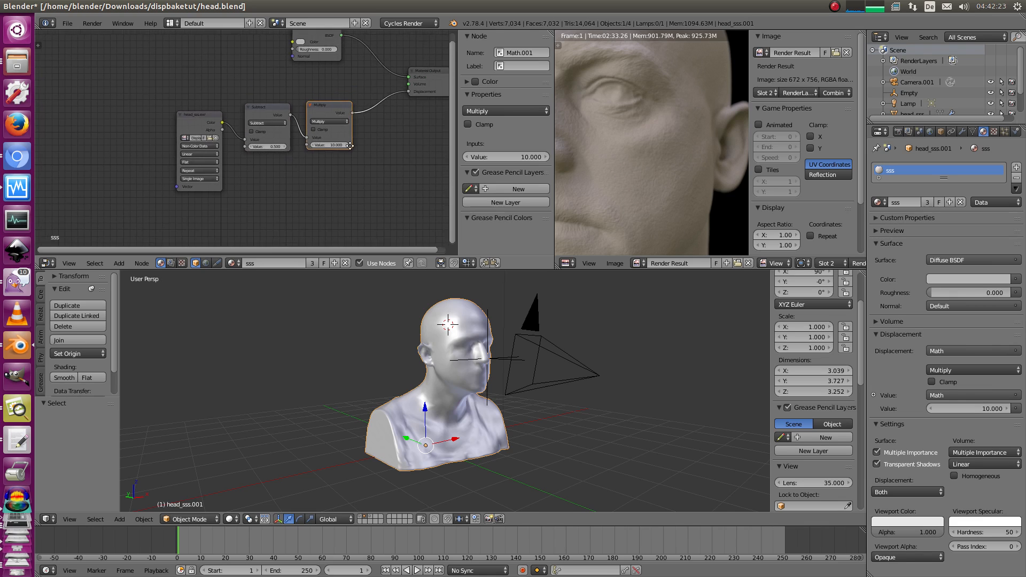
{"action": "scroll", "coordinate": [677, 156], "scroll_direction": "down", "scroll_amount": 3}
{"action": "middle_click_drag", "start_coordinate": [640, 183], "coordinate": [624, 174]}
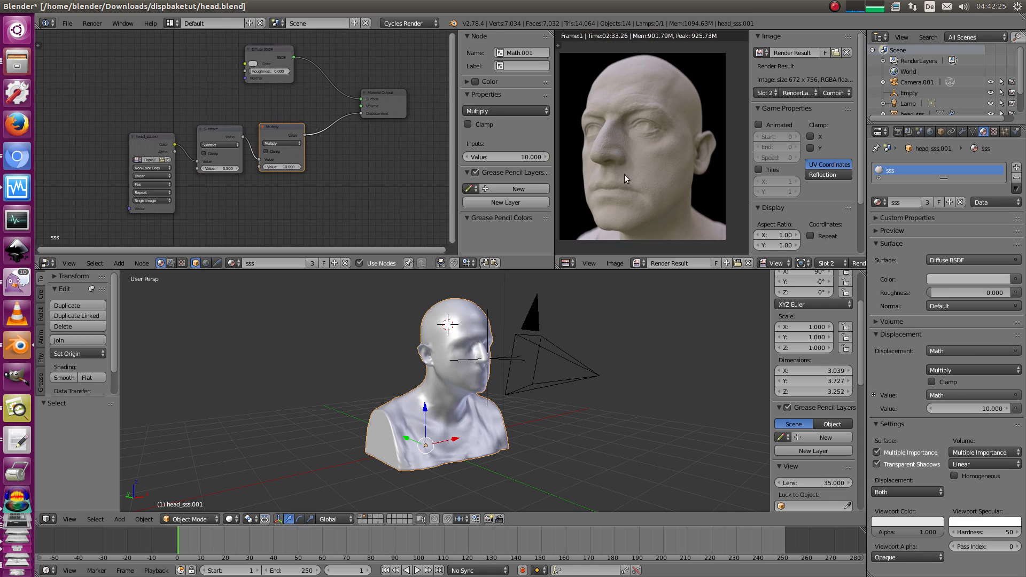
{"action": "middle_click_drag", "start_coordinate": [449, 362], "coordinate": [359, 390]}
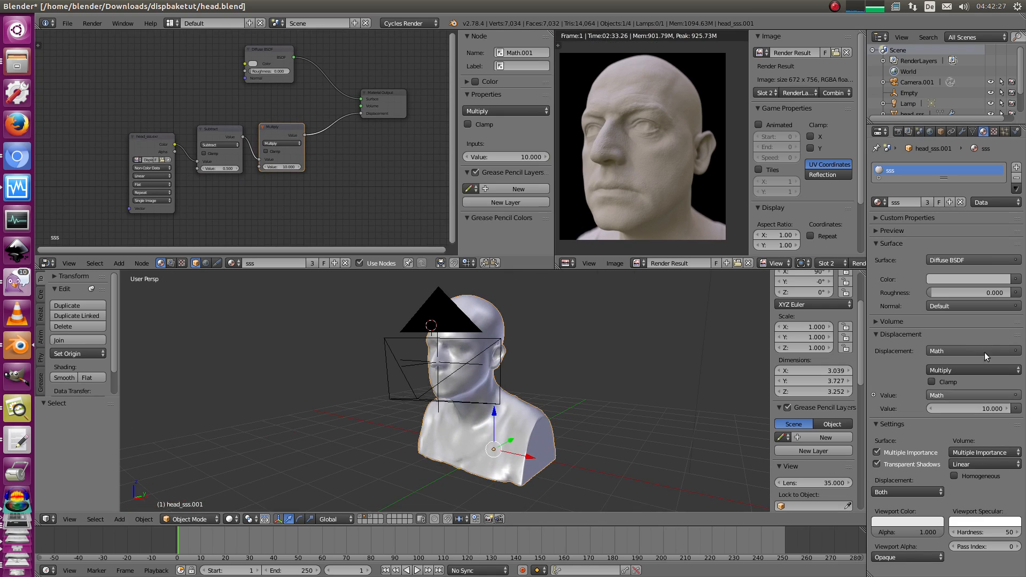
{"action": "middle_click_drag", "start_coordinate": [552, 338], "coordinate": [469, 383]}
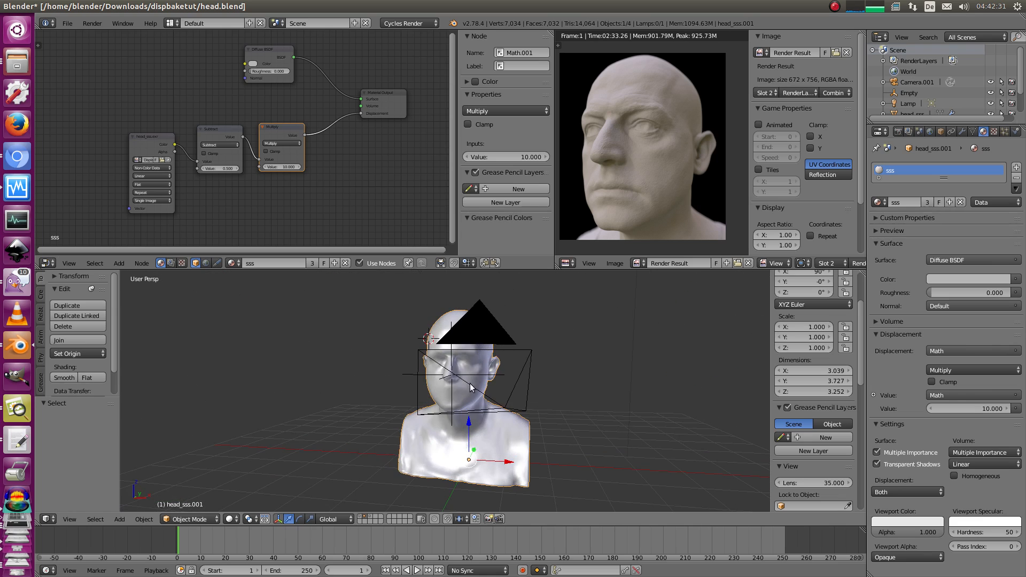
{"action": "middle_click_drag", "start_coordinate": [512, 410], "coordinate": [608, 376]}
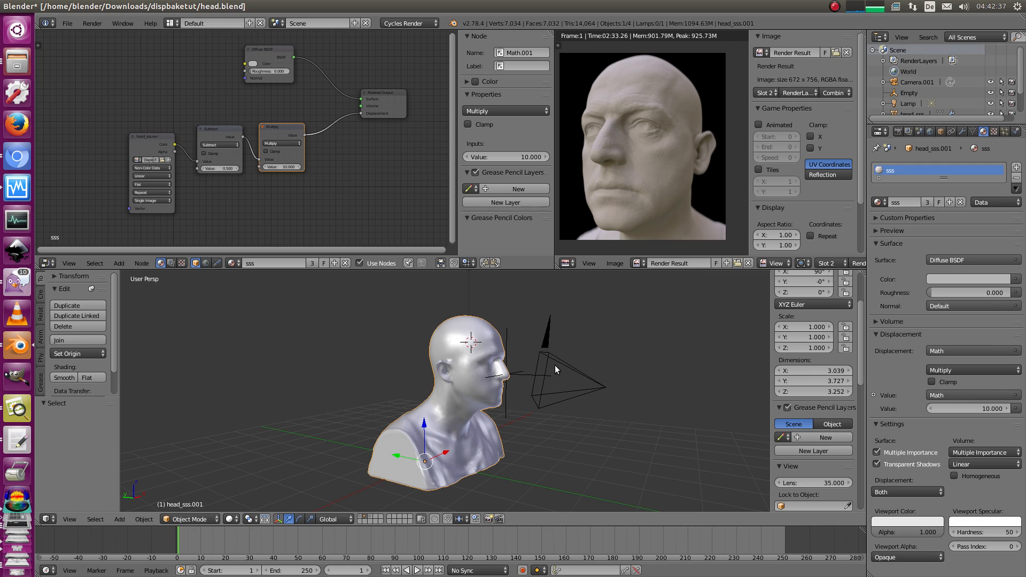